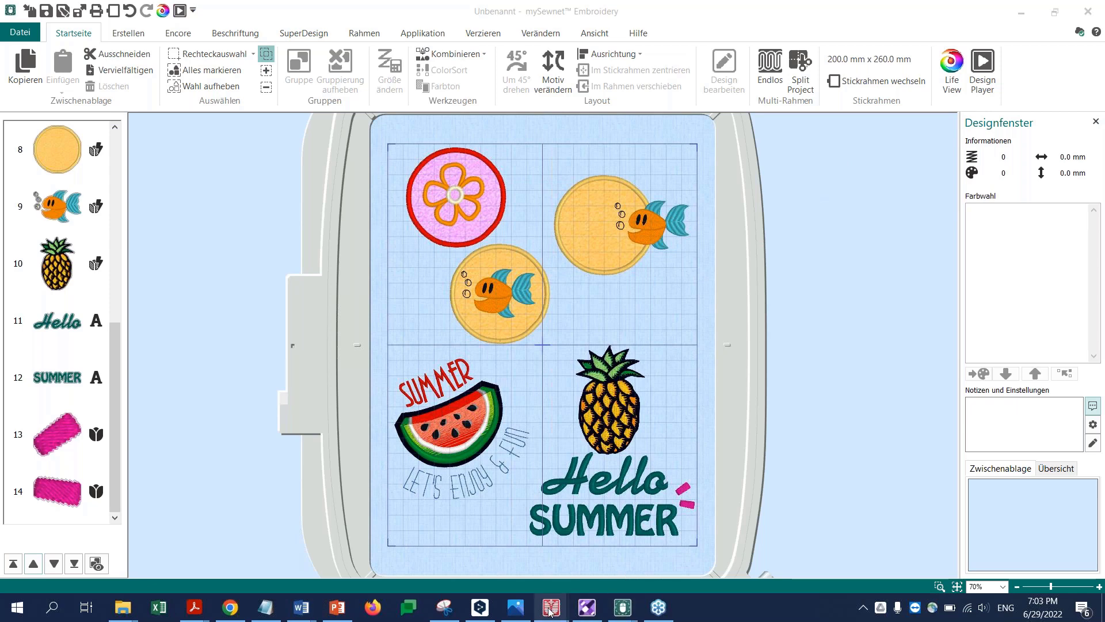
# Look at the open mySewnet Digitizing and Draw & Paint windows, and switch to the empty mySewnet Embroidery window
pyautogui.moveTo(551, 611)
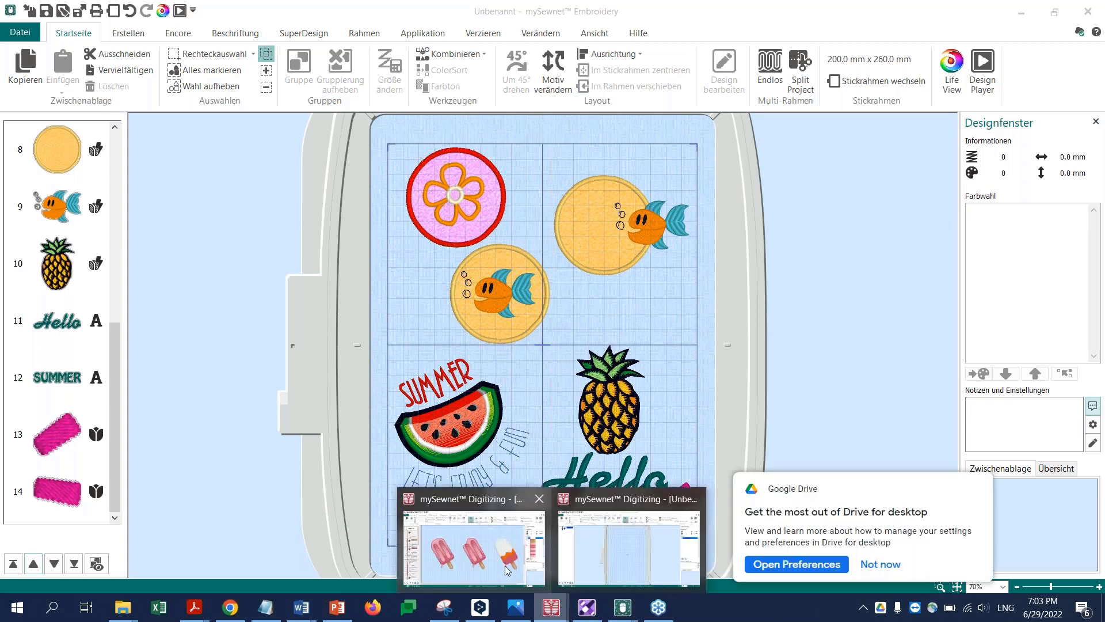
pyautogui.moveTo(506, 565)
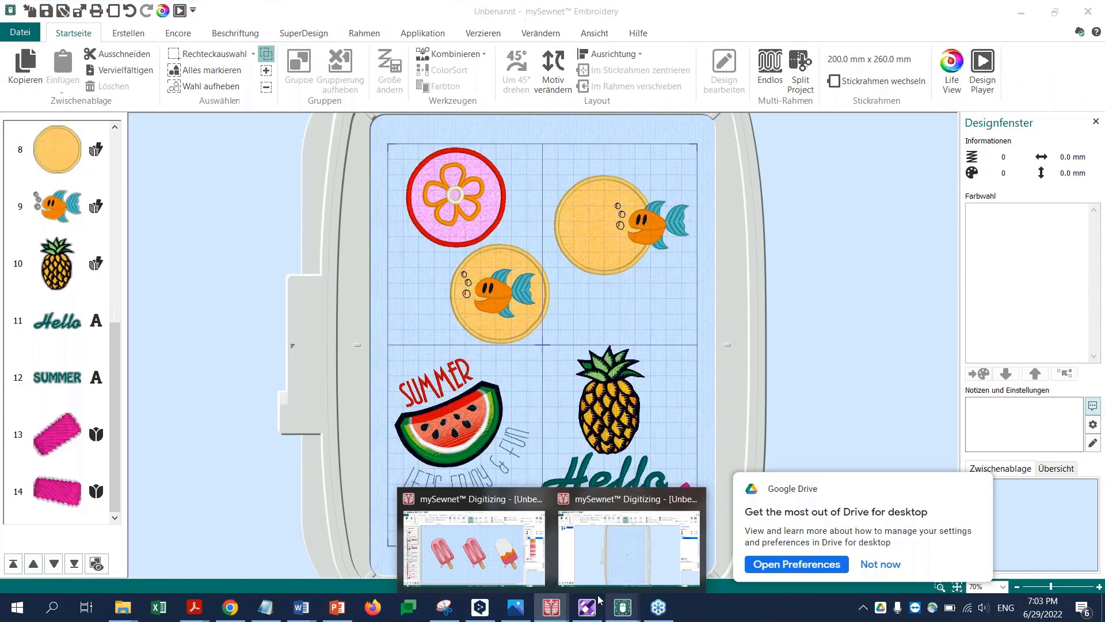
pyautogui.click(587, 608)
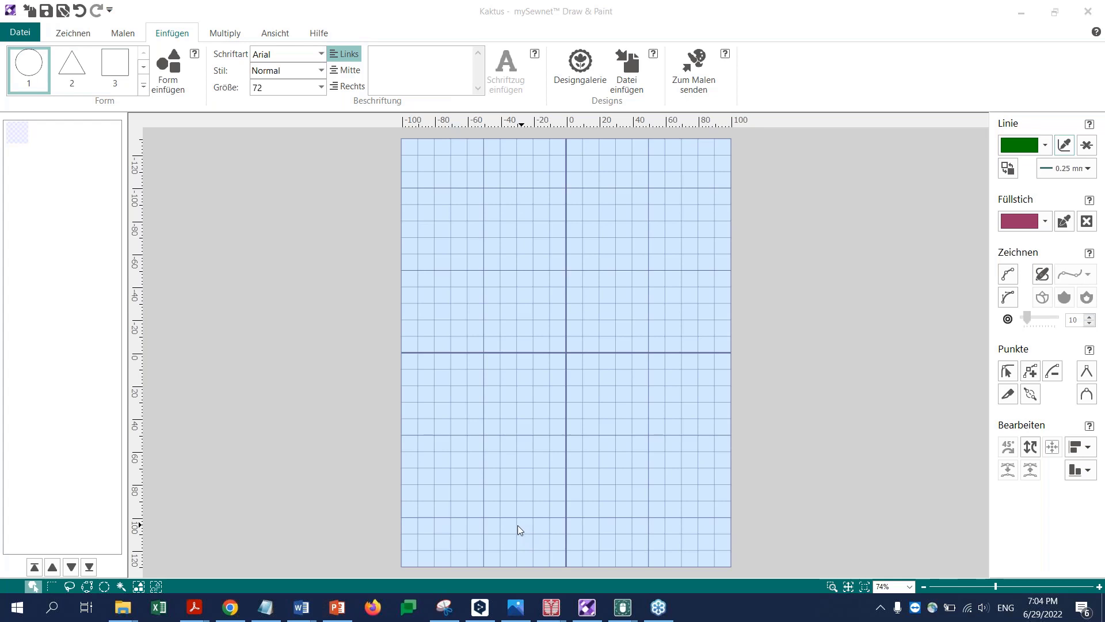
pyautogui.click(587, 609)
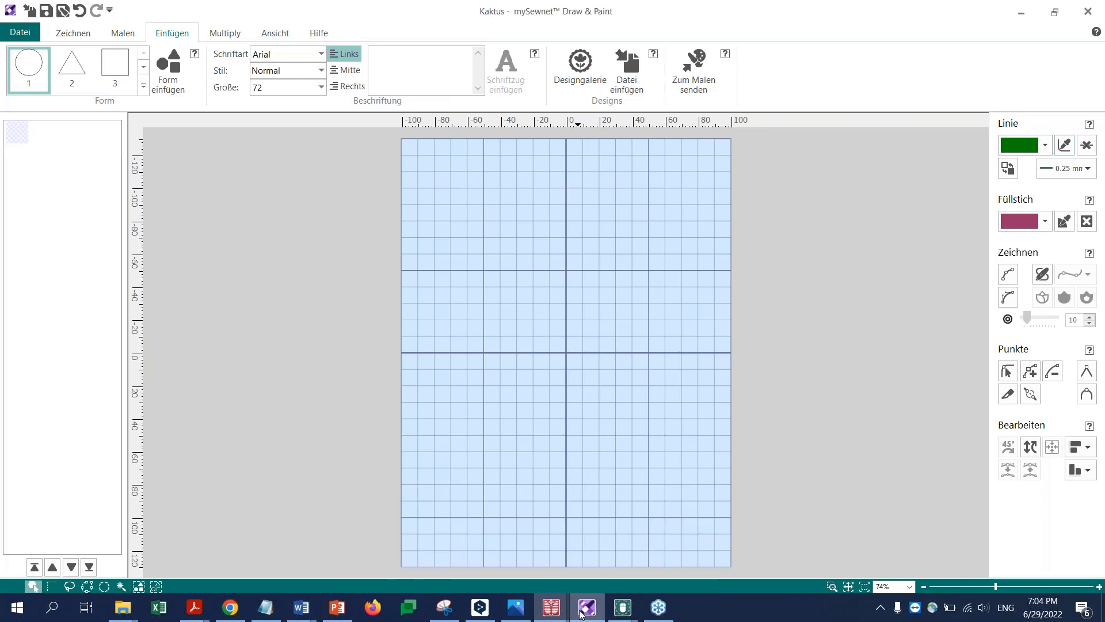
pyautogui.click(623, 609)
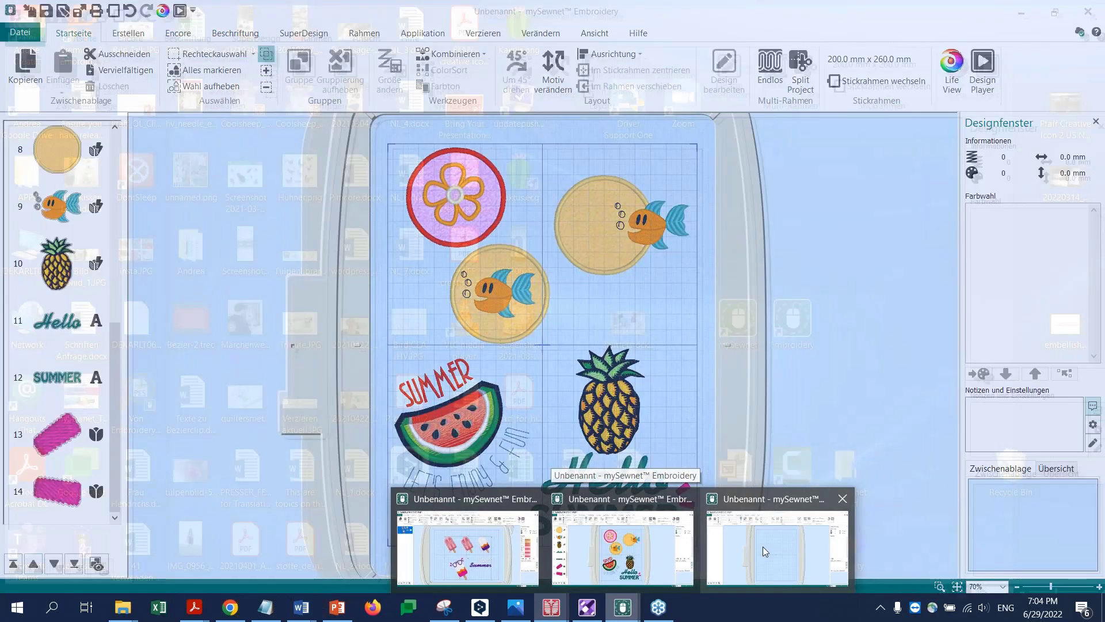
pyautogui.click(762, 547)
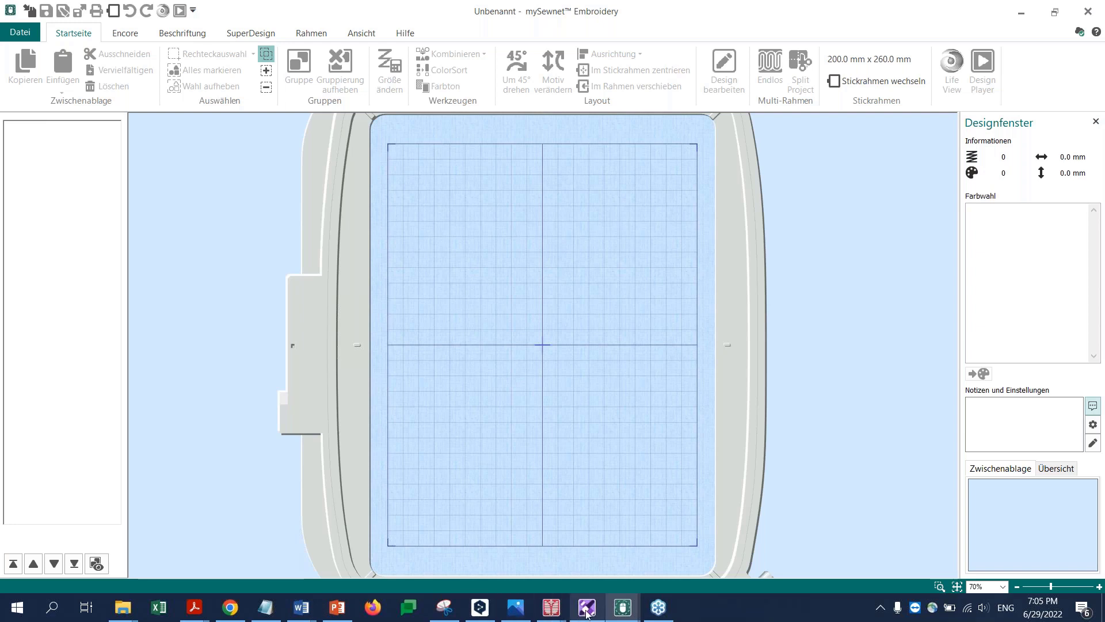
# Look at the sample summer designs in the other mySewnet Embroidery window, and return to the empty one
pyautogui.moveTo(622, 615)
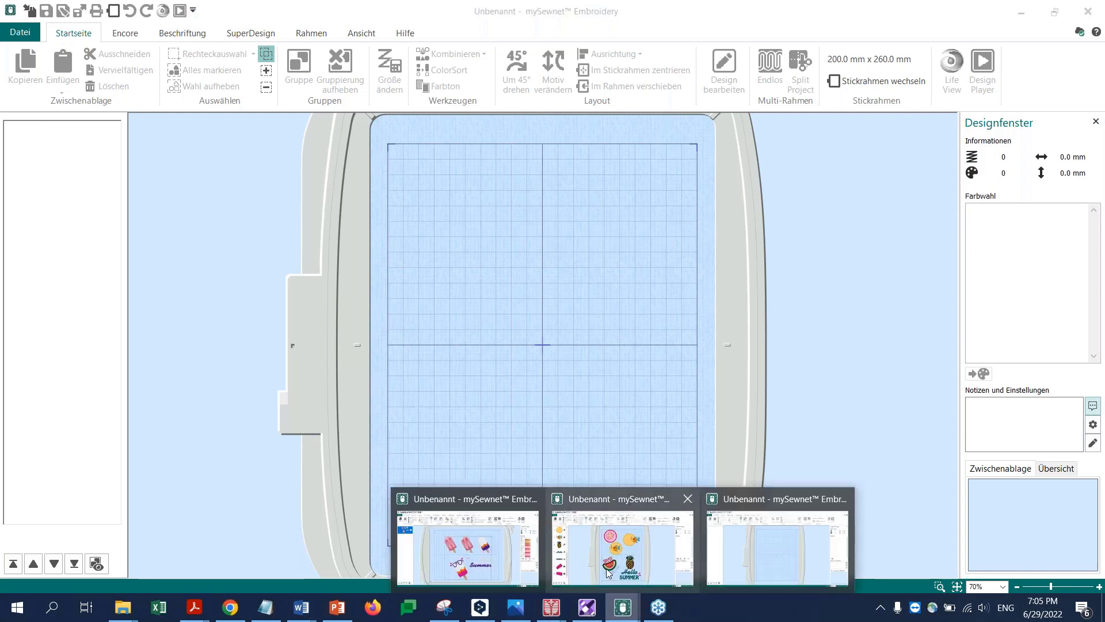
pyautogui.click(609, 570)
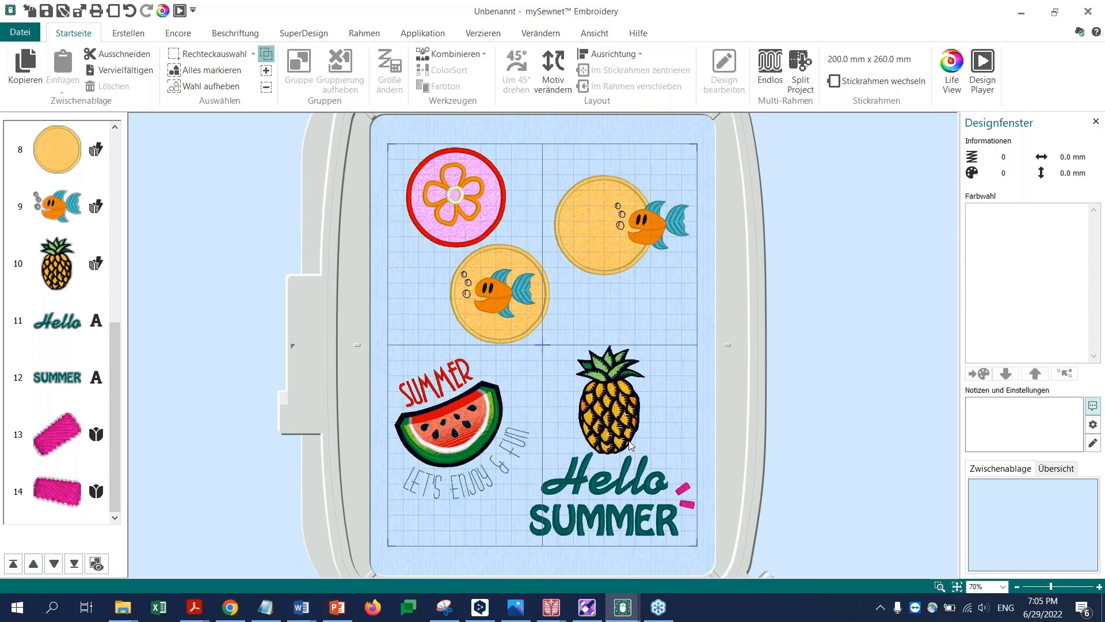
pyautogui.click(623, 607)
pyautogui.click(755, 545)
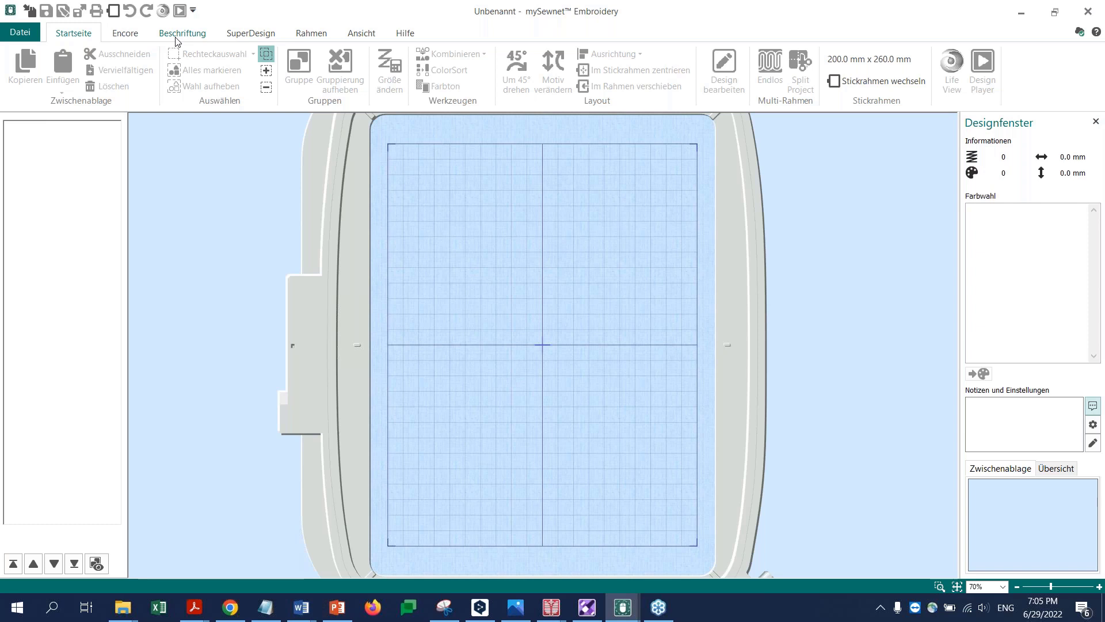
# Choose the orange fish from the Süße Tiere 3 (Animals) set of the SuperDesign gallery
pyautogui.click(268, 39)
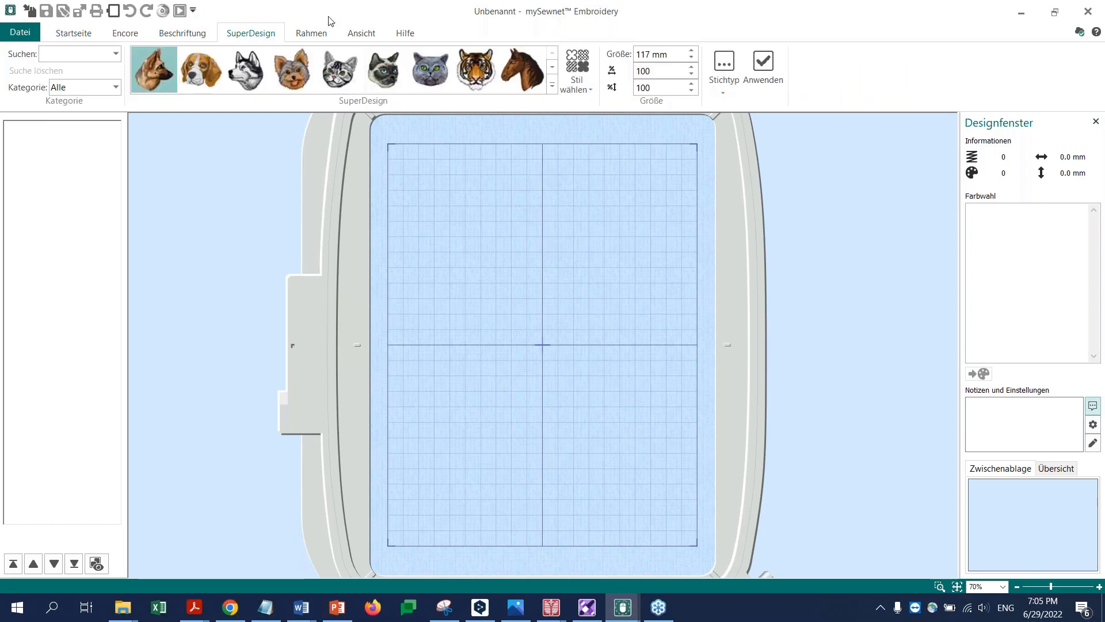
pyautogui.click(552, 87)
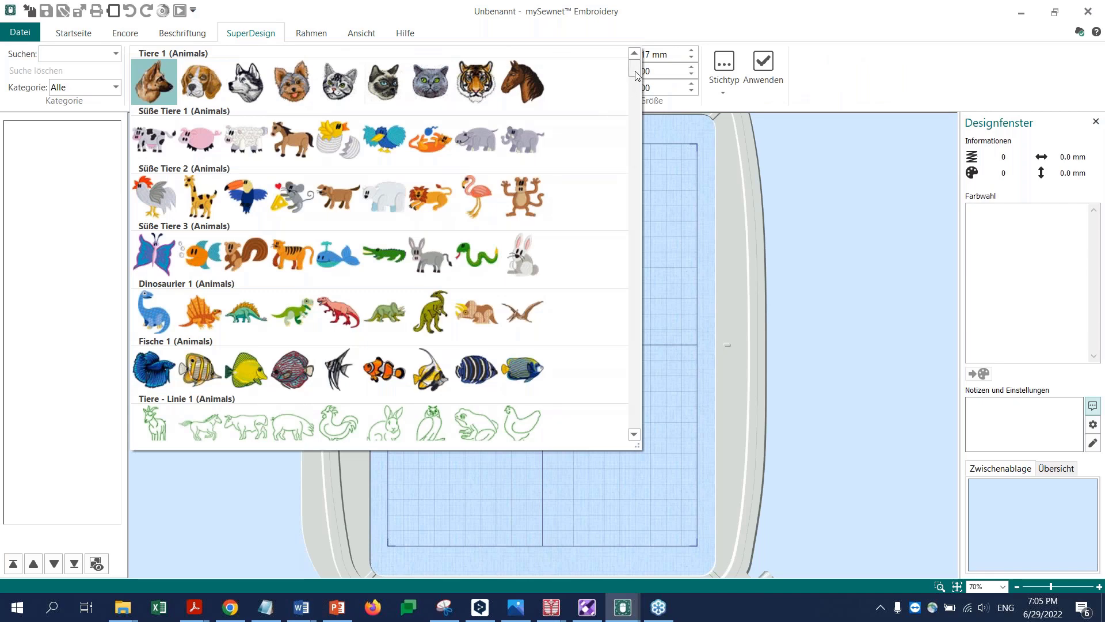
pyautogui.moveTo(636, 75)
pyautogui.mouseDown()
pyautogui.moveTo(637, 426)
pyautogui.moveTo(628, 91)
pyautogui.mouseUp()
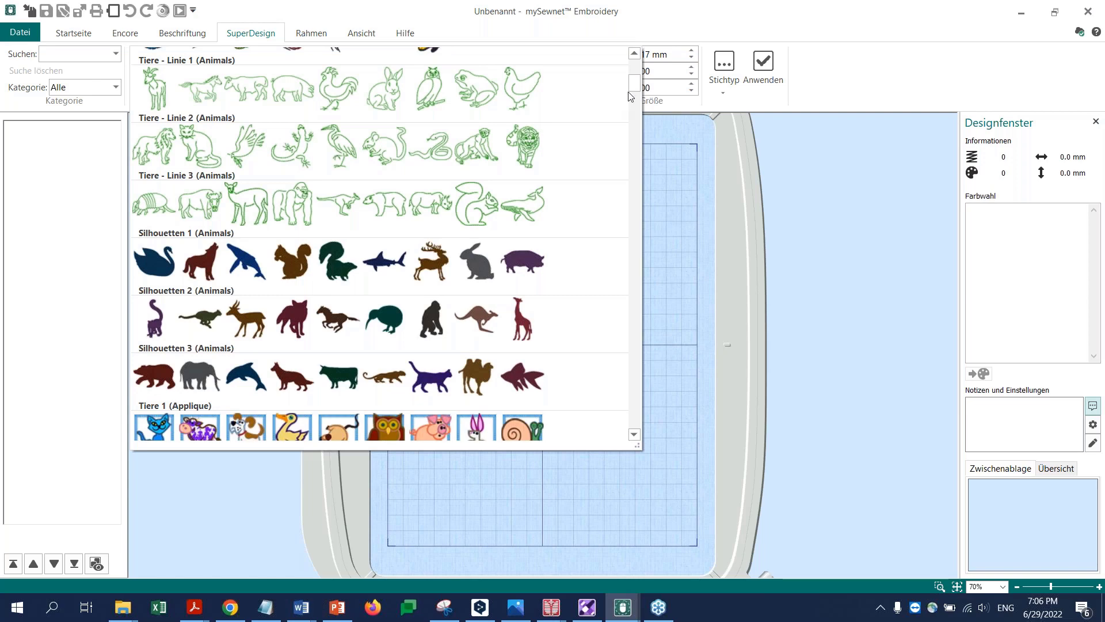
pyautogui.moveTo(634, 90); pyautogui.dragTo(633, 82)
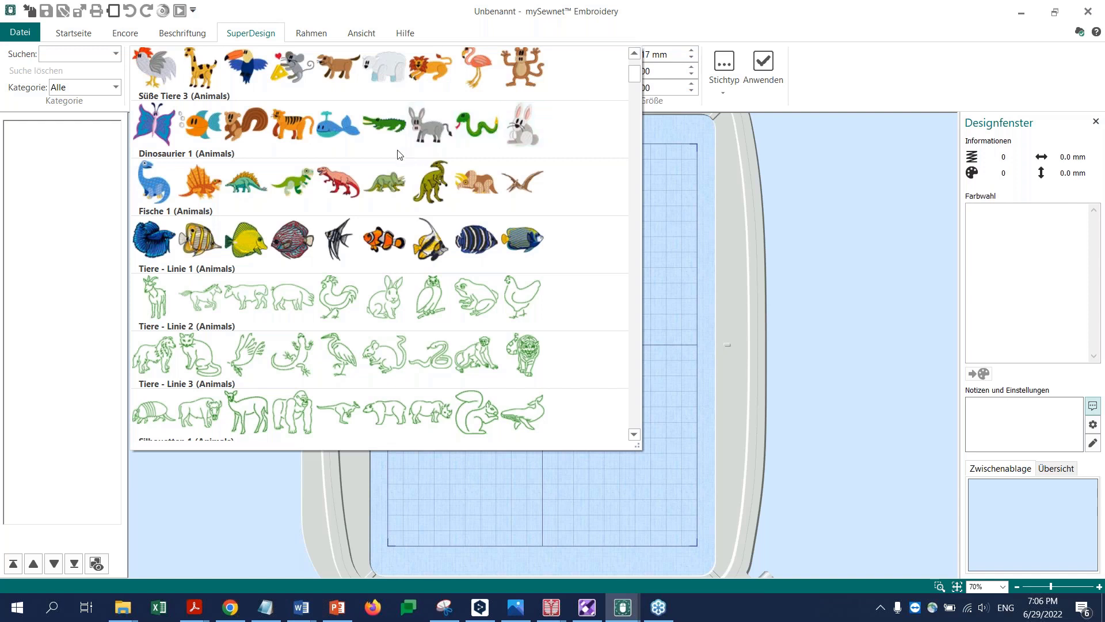
pyautogui.click(195, 136)
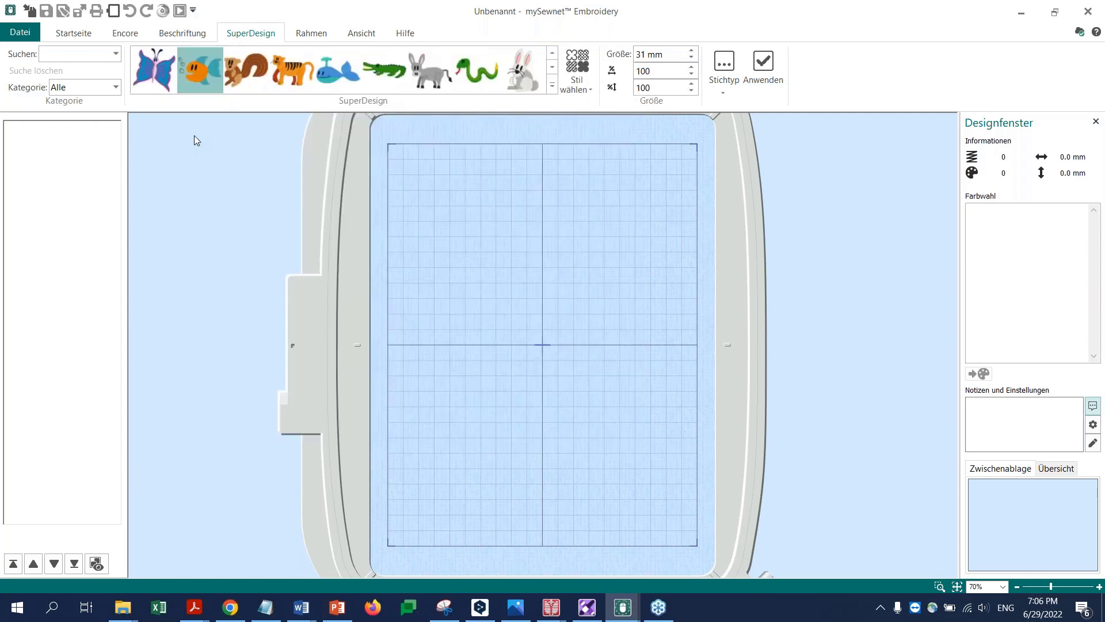
# Preview the SuperDesigns in the Linie style, and switch back to the Farbe style
pyautogui.click(592, 91)
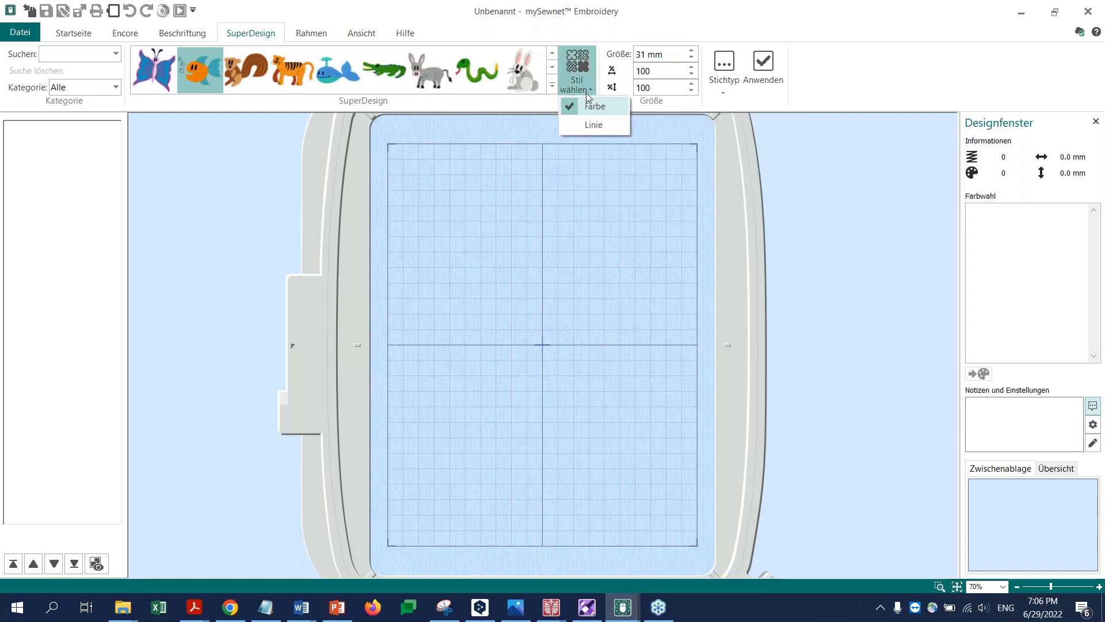
pyautogui.click(592, 126)
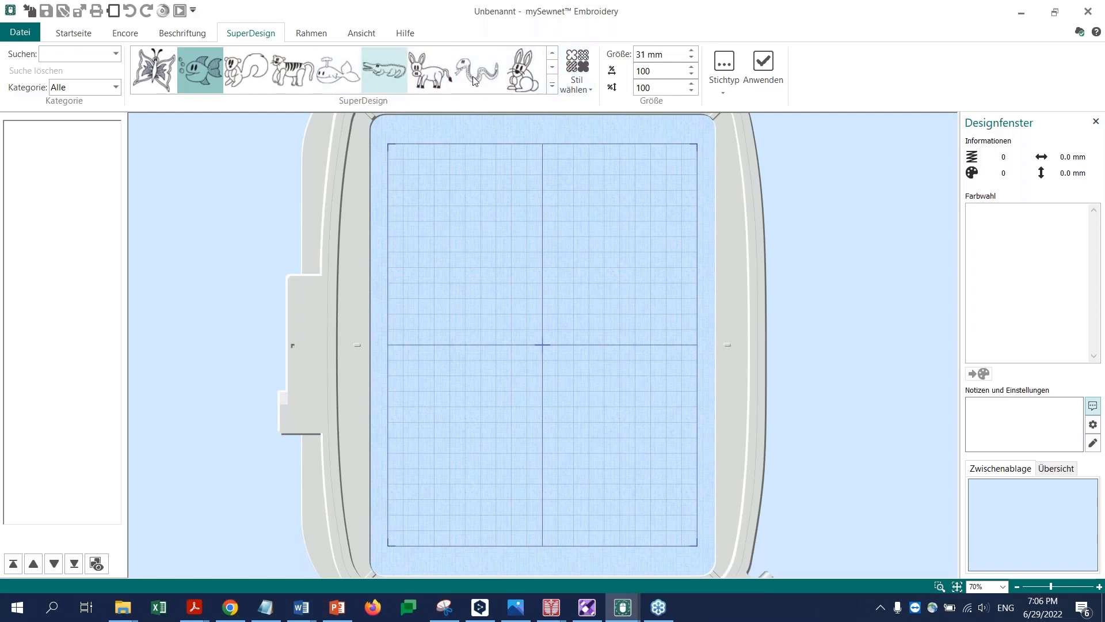
pyautogui.click(590, 91)
pyautogui.click(588, 103)
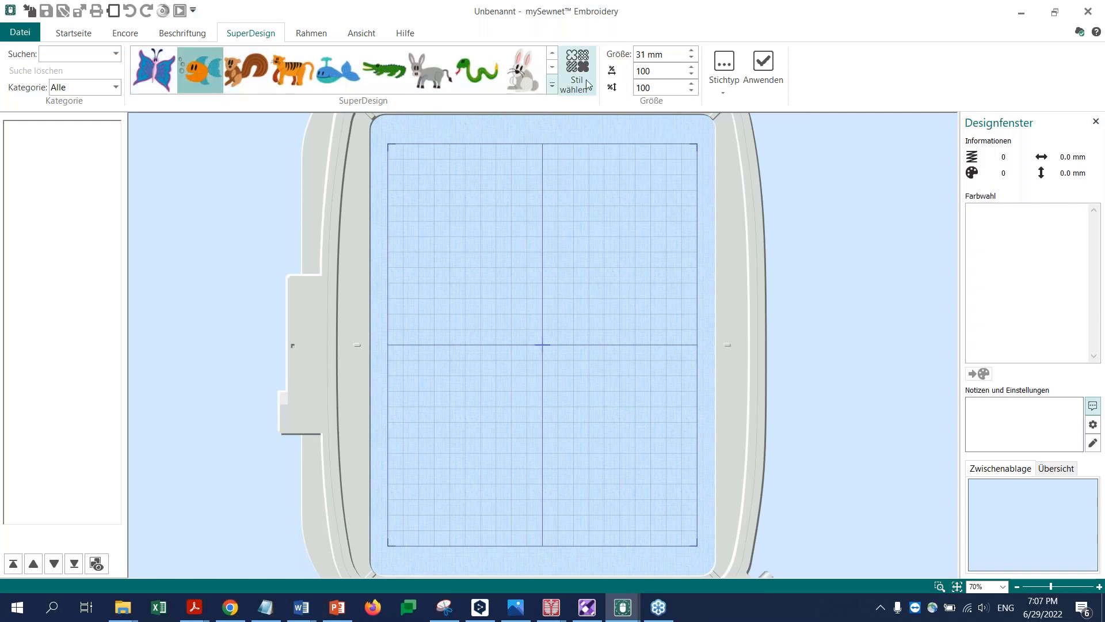
# Insert the chosen fish SuperDesign and move it into the upper-left quadrant of the hoop
pyautogui.click(764, 67)
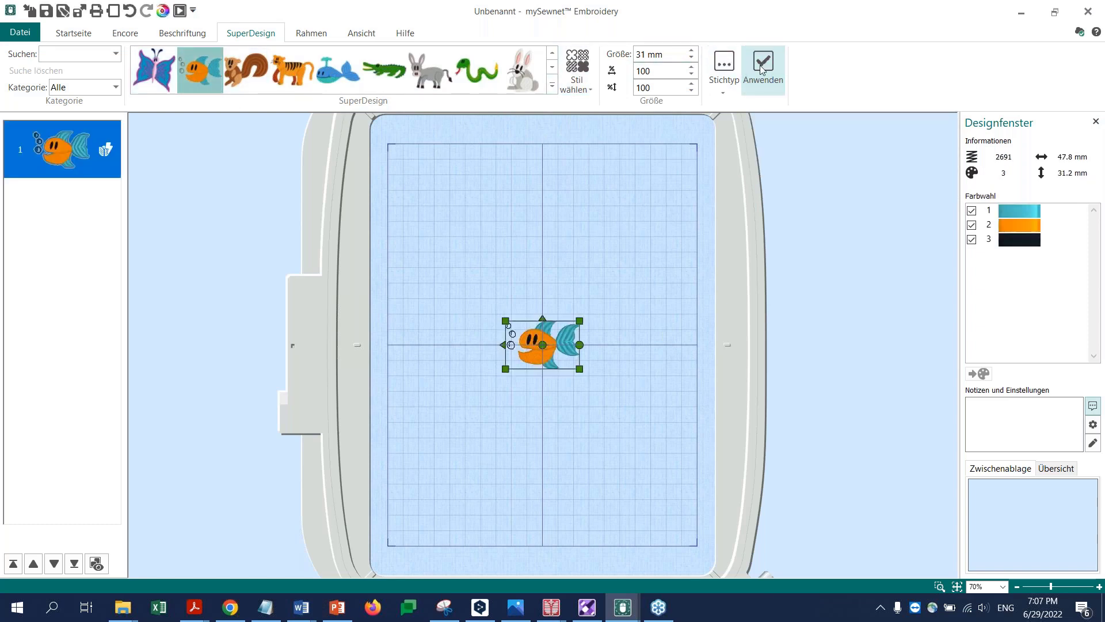
pyautogui.moveTo(559, 349); pyautogui.dragTo(515, 201)
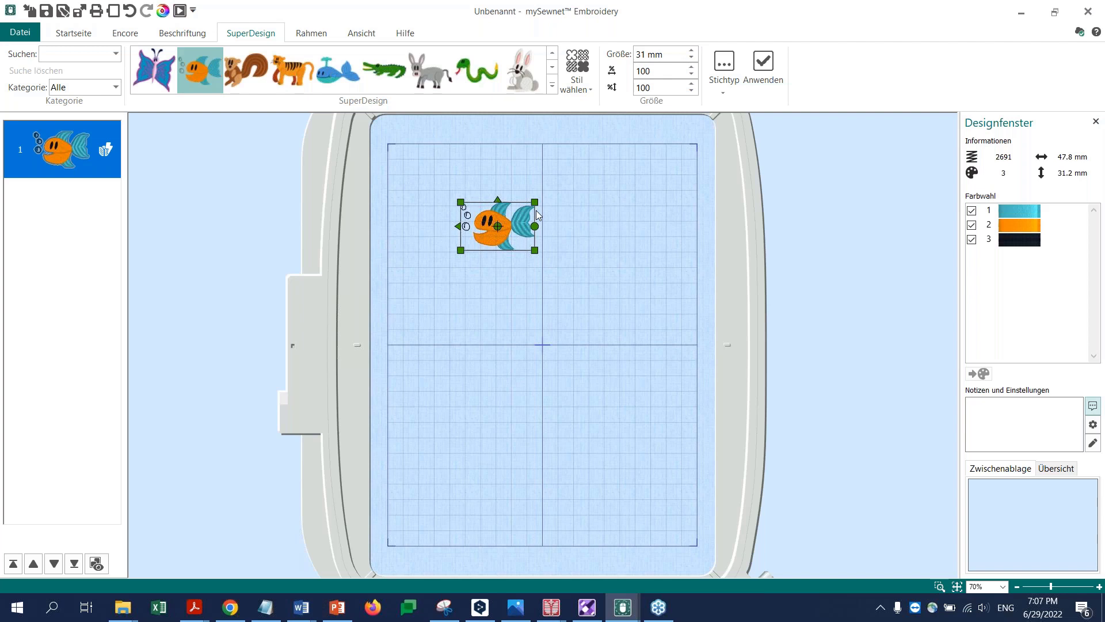
pyautogui.moveTo(518, 220); pyautogui.dragTo(516, 241)
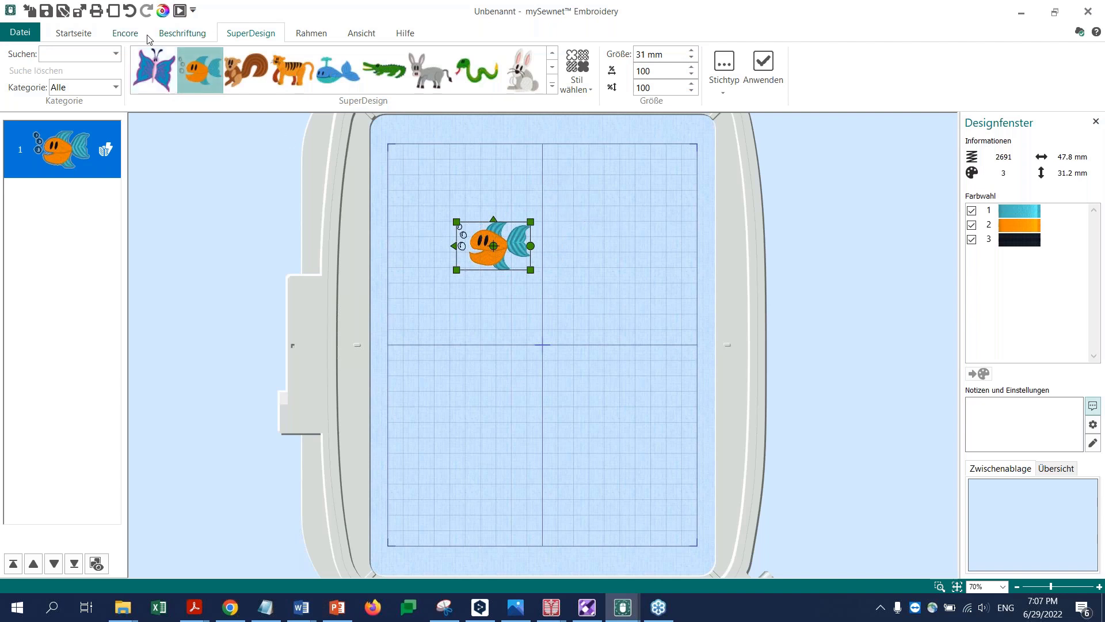
# Add the circle frame from Applique Shields 1 around the fish
pyautogui.click(307, 34)
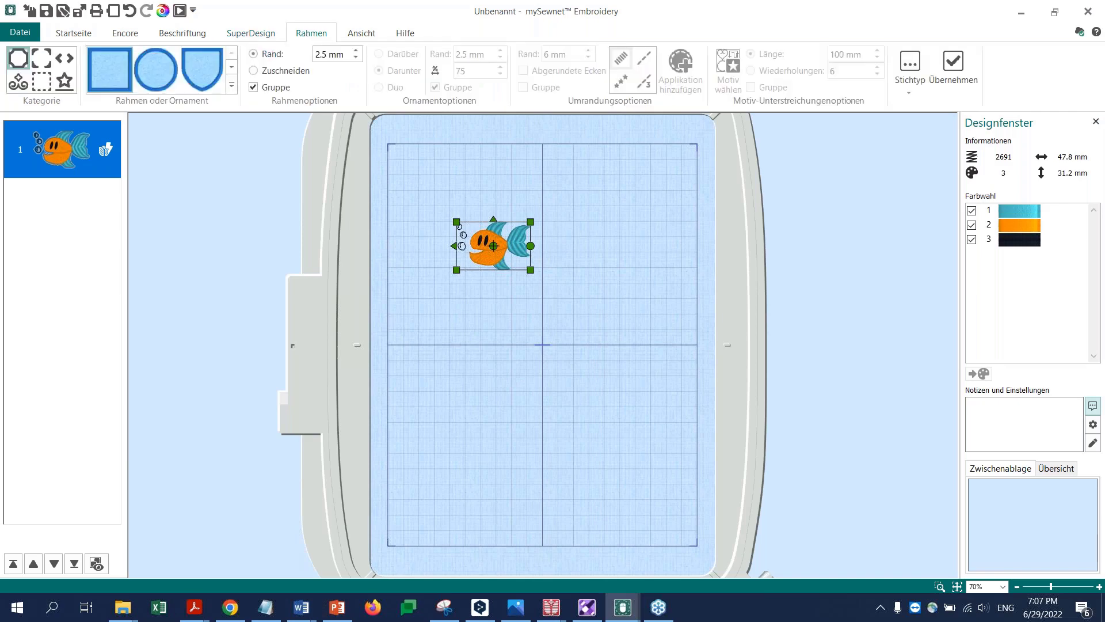
pyautogui.click(232, 86)
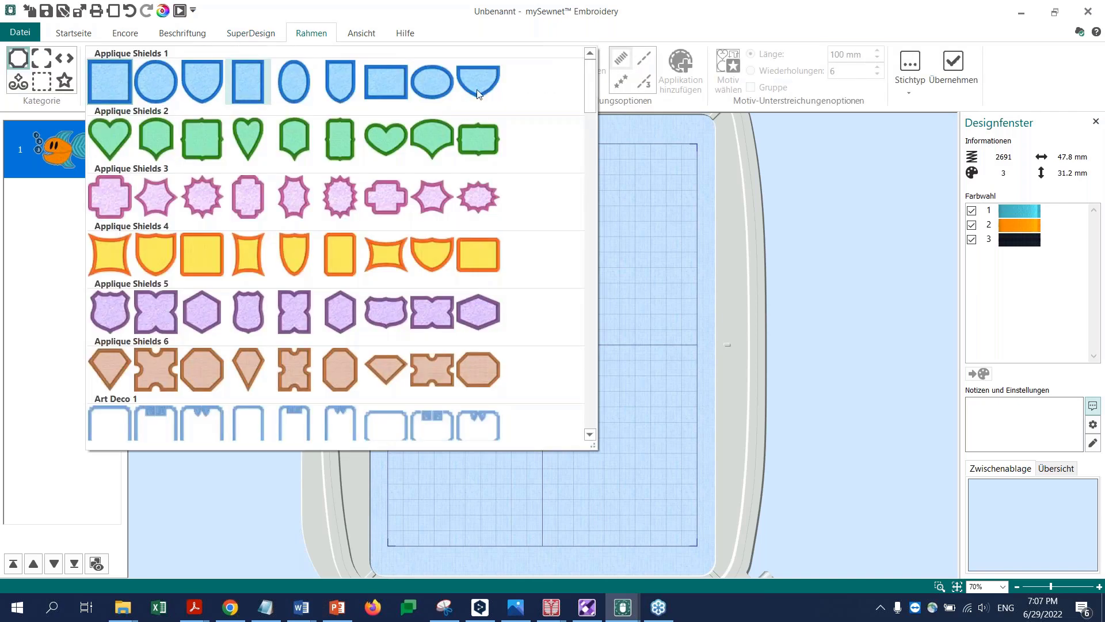
pyautogui.moveTo(588, 91); pyautogui.dragTo(567, 71)
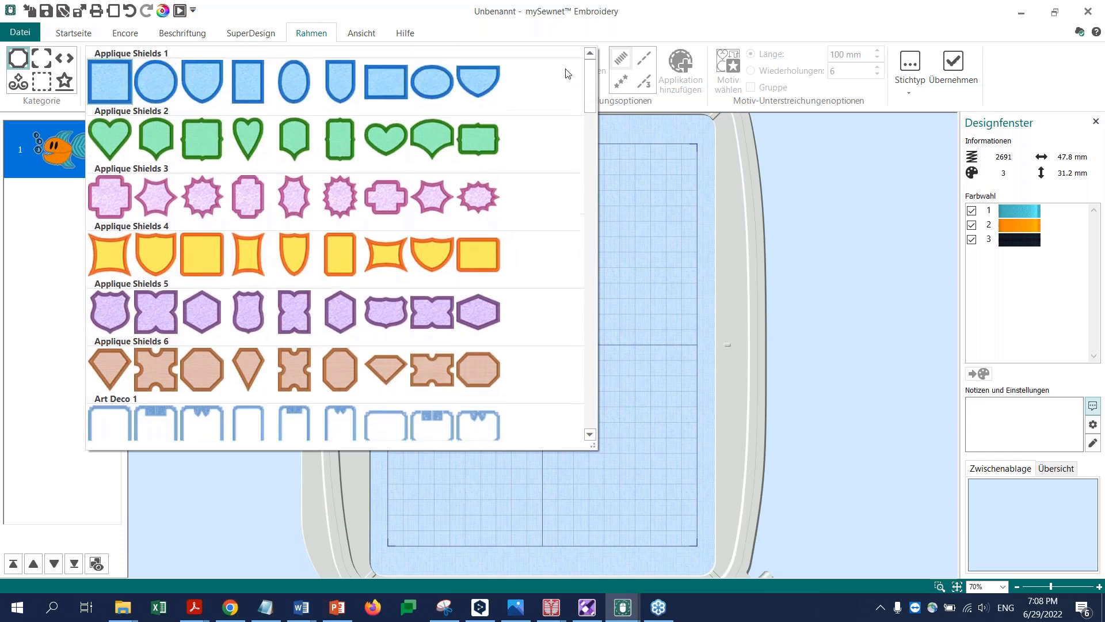
pyautogui.click(162, 86)
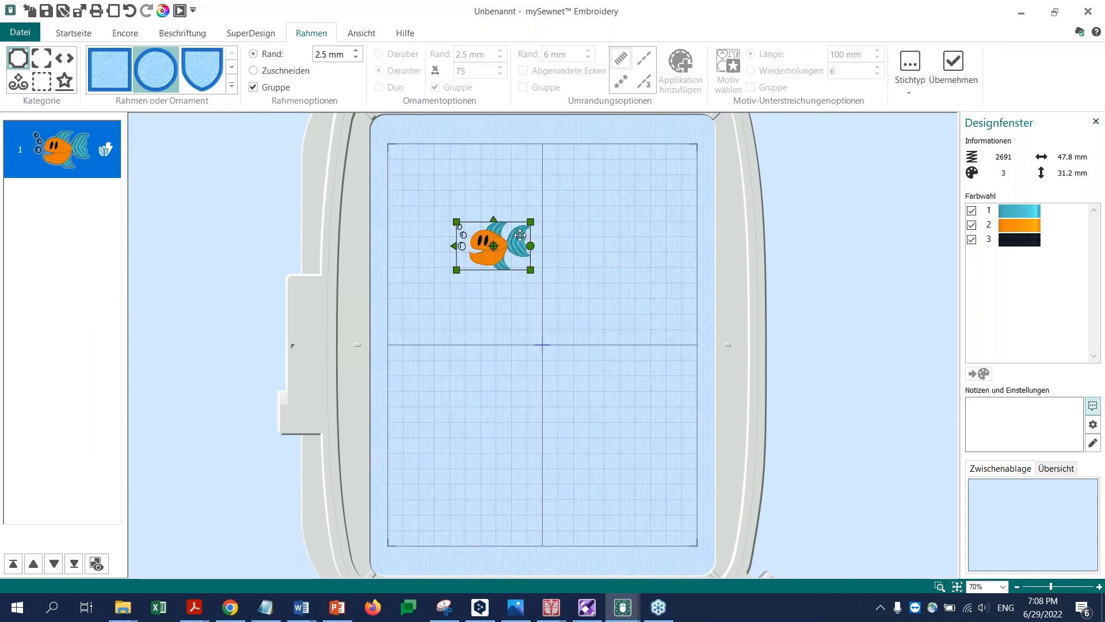
pyautogui.click(164, 81)
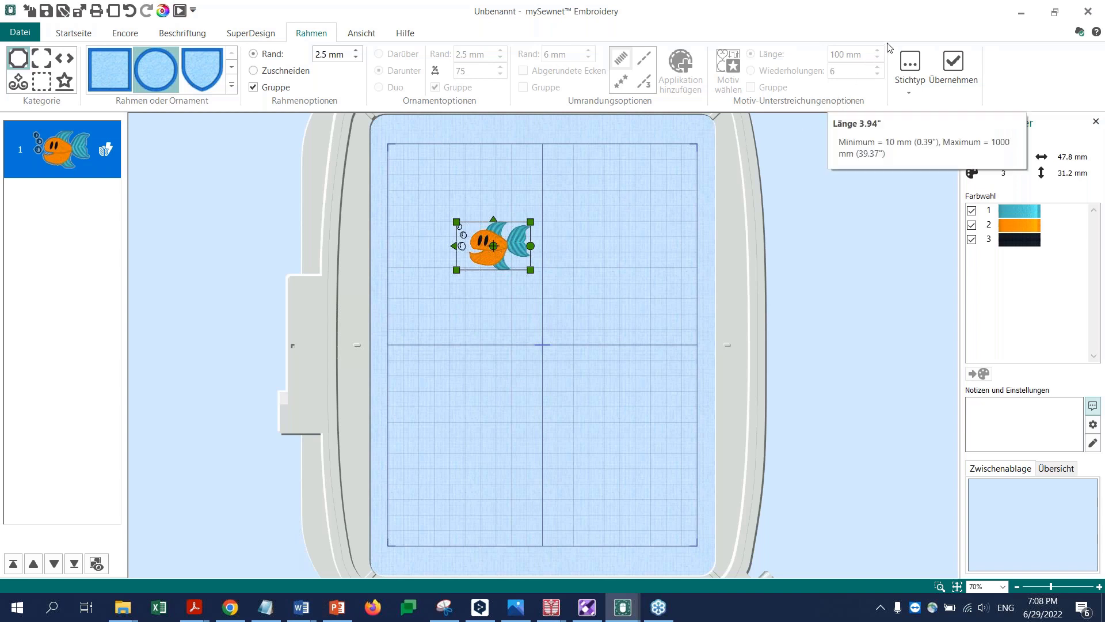
pyautogui.click(953, 68)
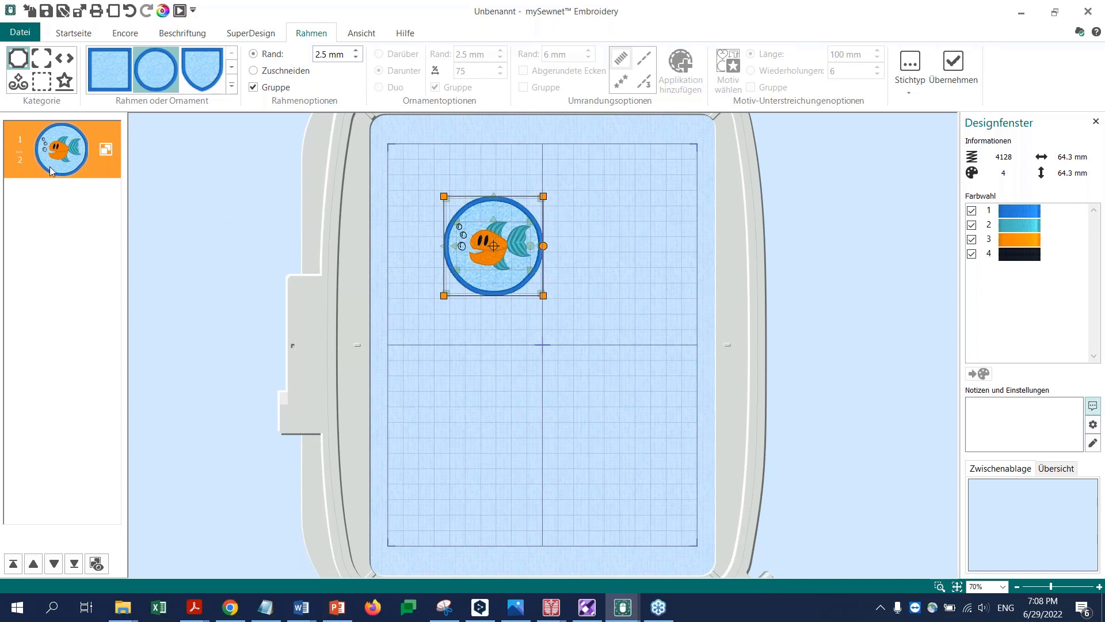
# Ungroup the framed fish and change the circle's appliqué fabric to the recently used light pink pattern
pyautogui.rightClick(94, 158)
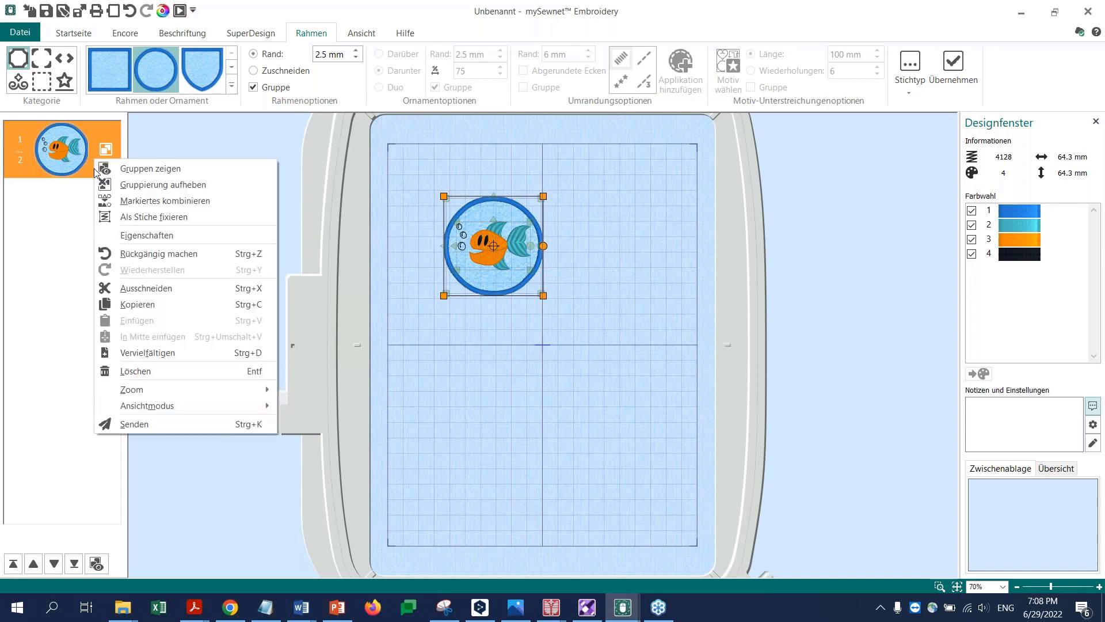
pyautogui.click(141, 185)
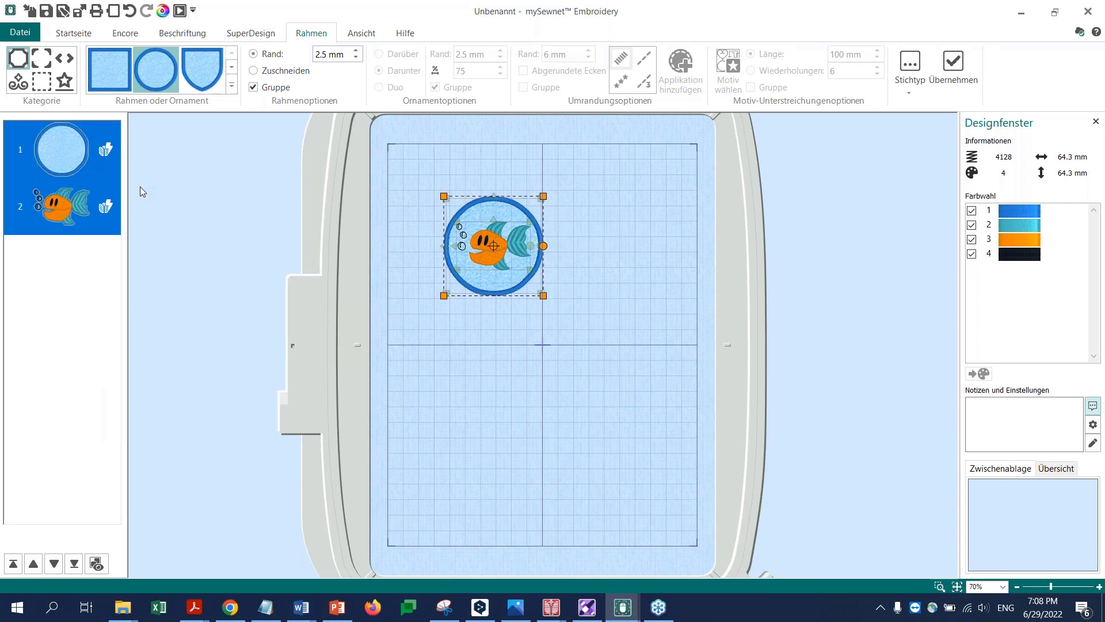
pyautogui.click(79, 157)
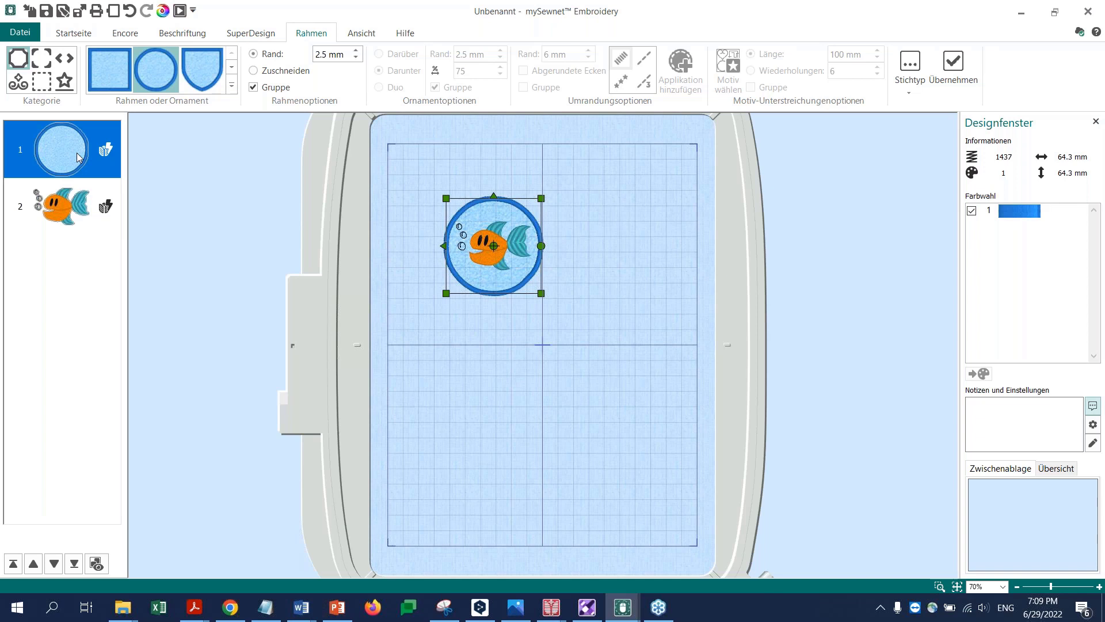
pyautogui.rightClick(79, 156)
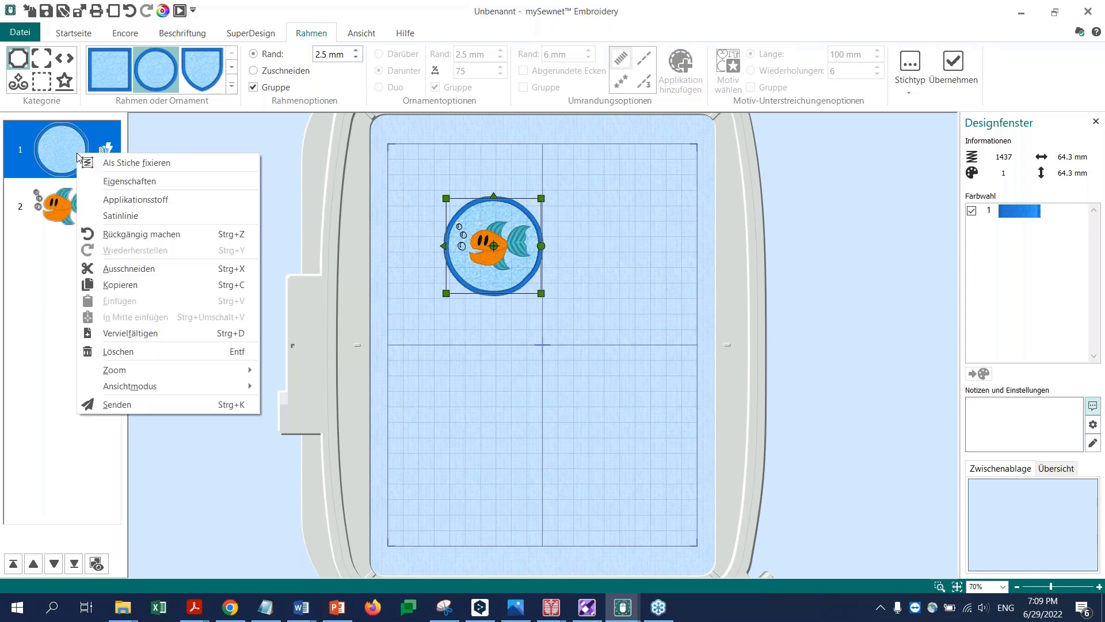
pyautogui.click(111, 201)
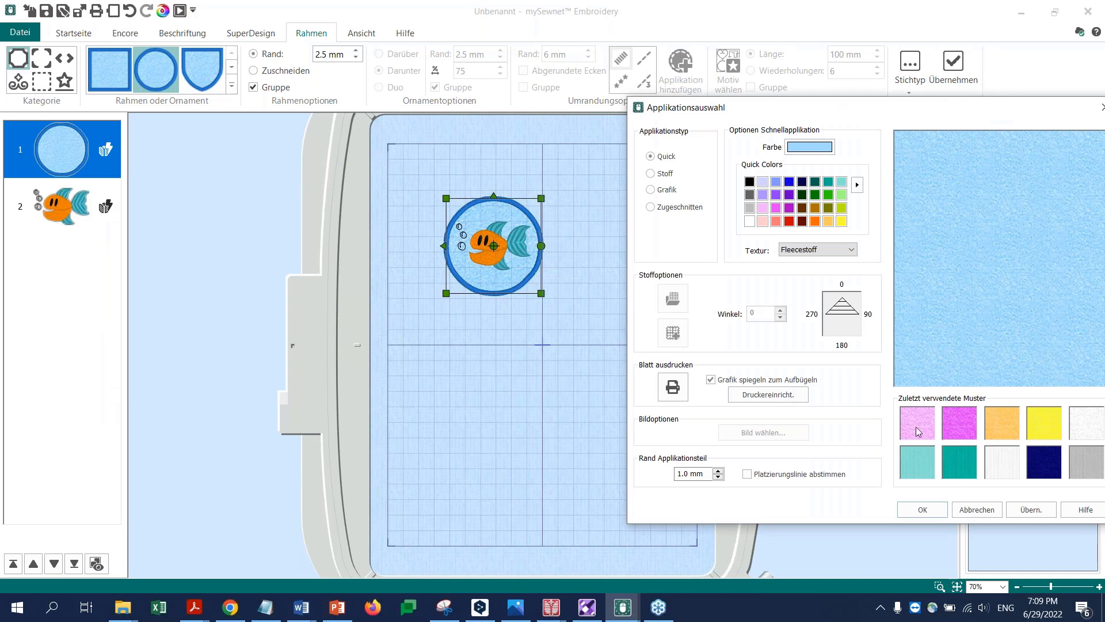
pyautogui.click(924, 508)
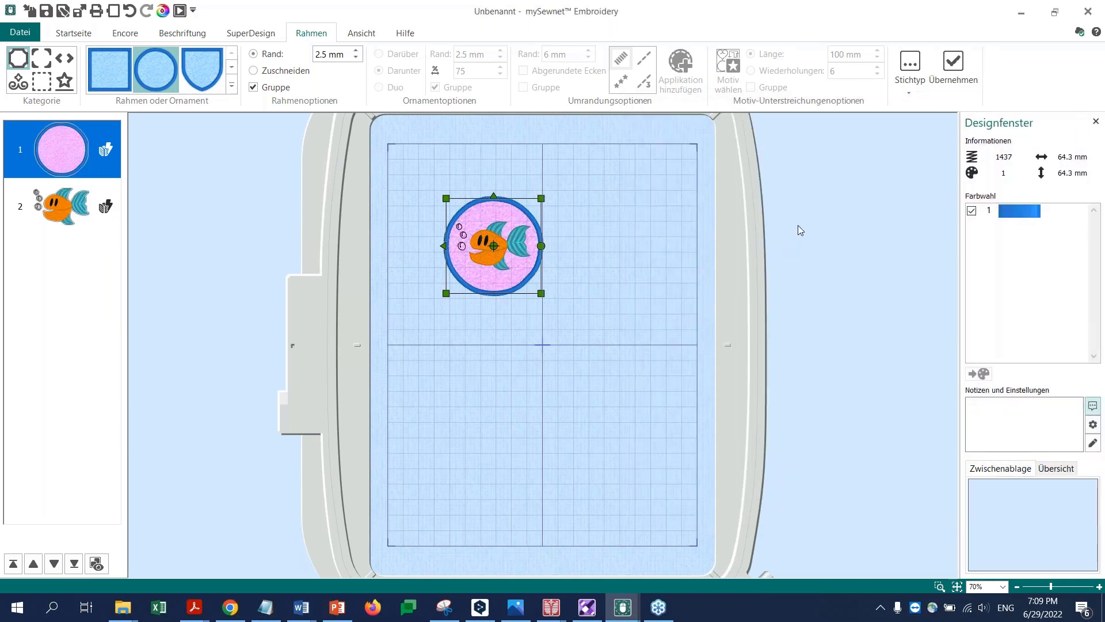
# Set the circle border's thread colour to Robison-Anton Rayon 40 shade 2415, Floral Pink
pyautogui.click(1012, 212)
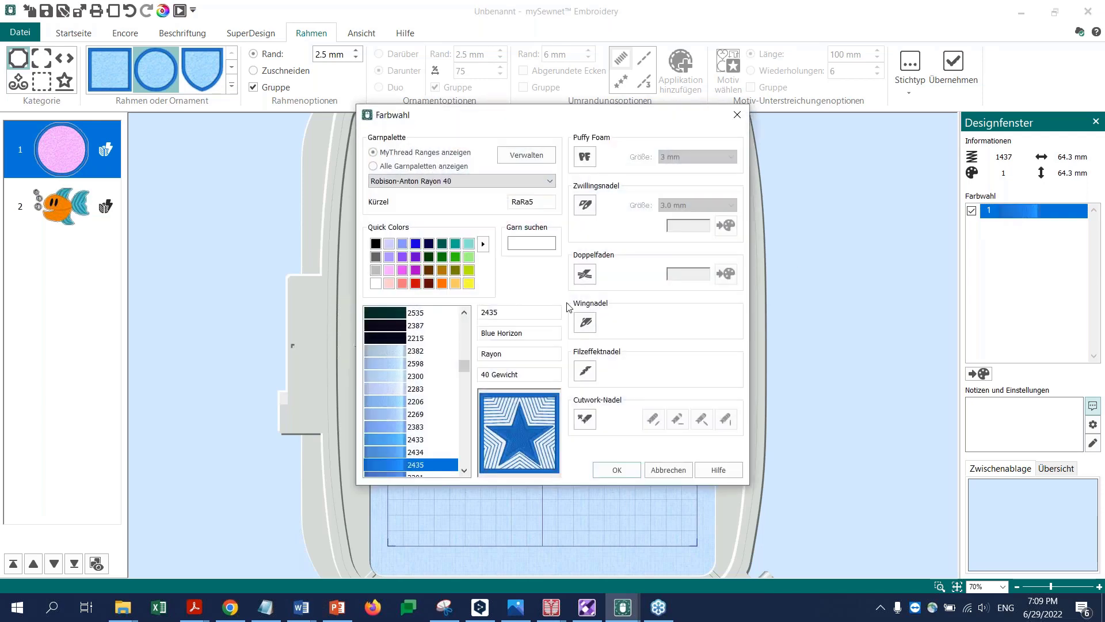
pyautogui.click(403, 270)
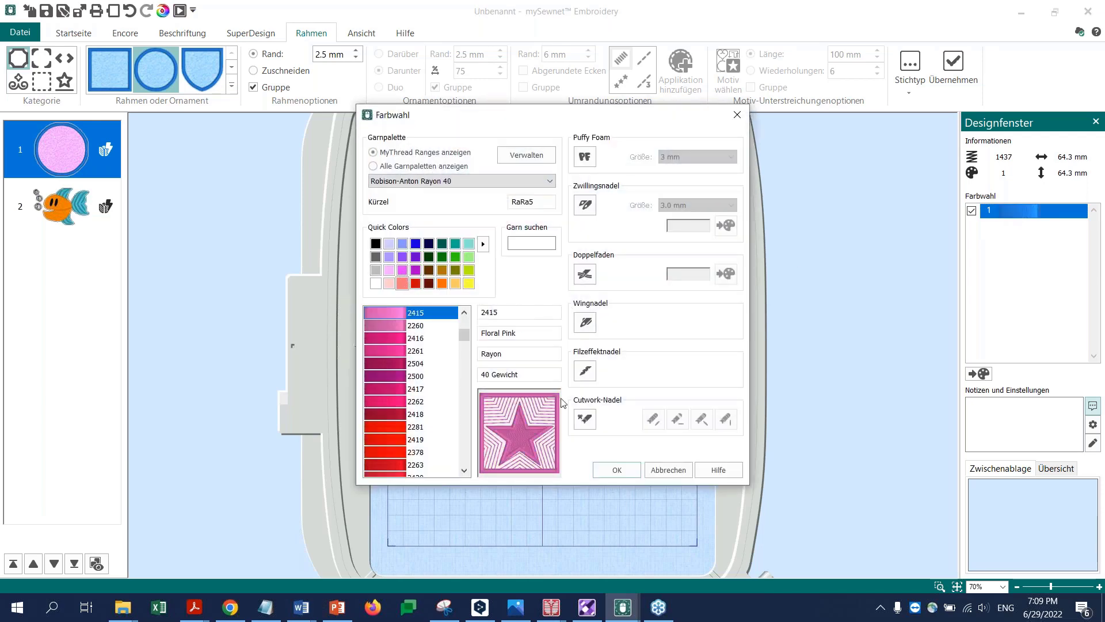
pyautogui.click(617, 470)
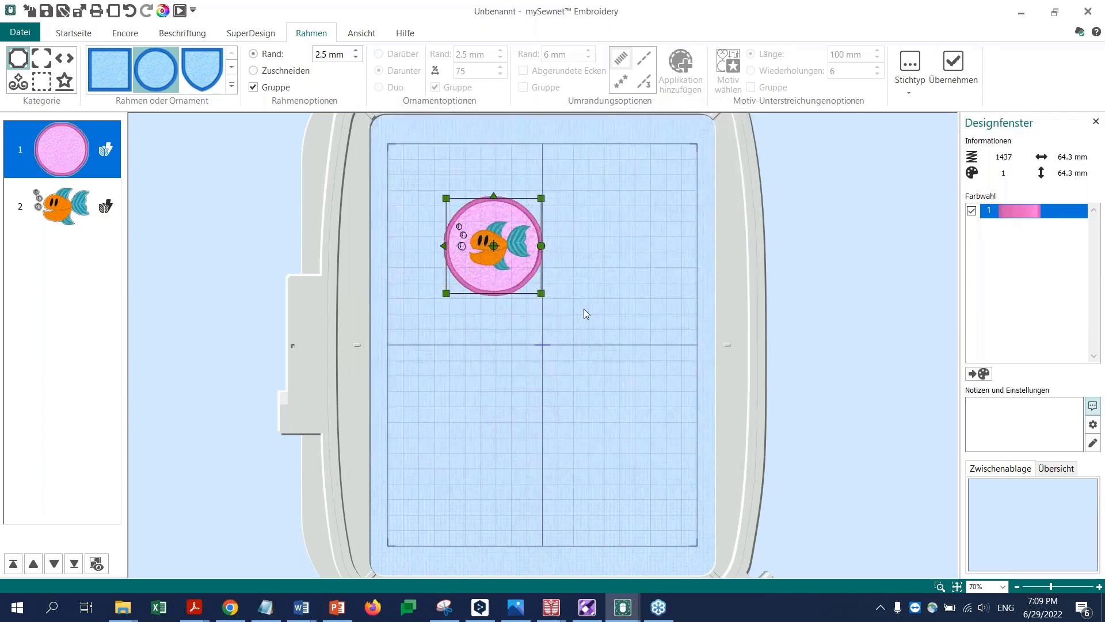
# Deselect the circle, view the finished summer sample in the other open design window, and return to the fish design
pyautogui.click(599, 267)
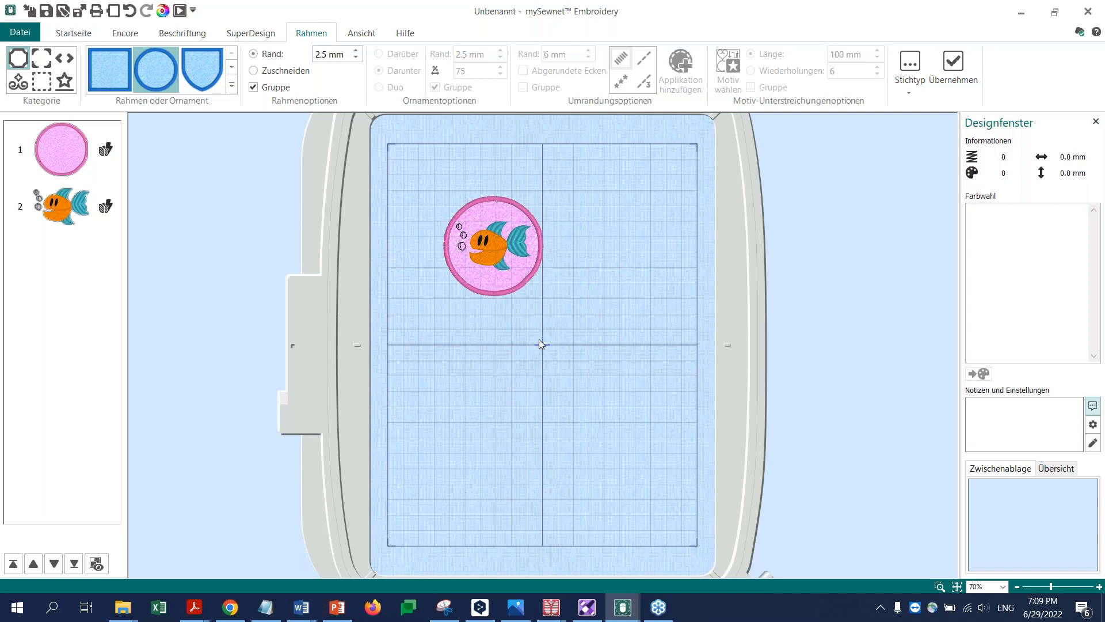
pyautogui.click(631, 615)
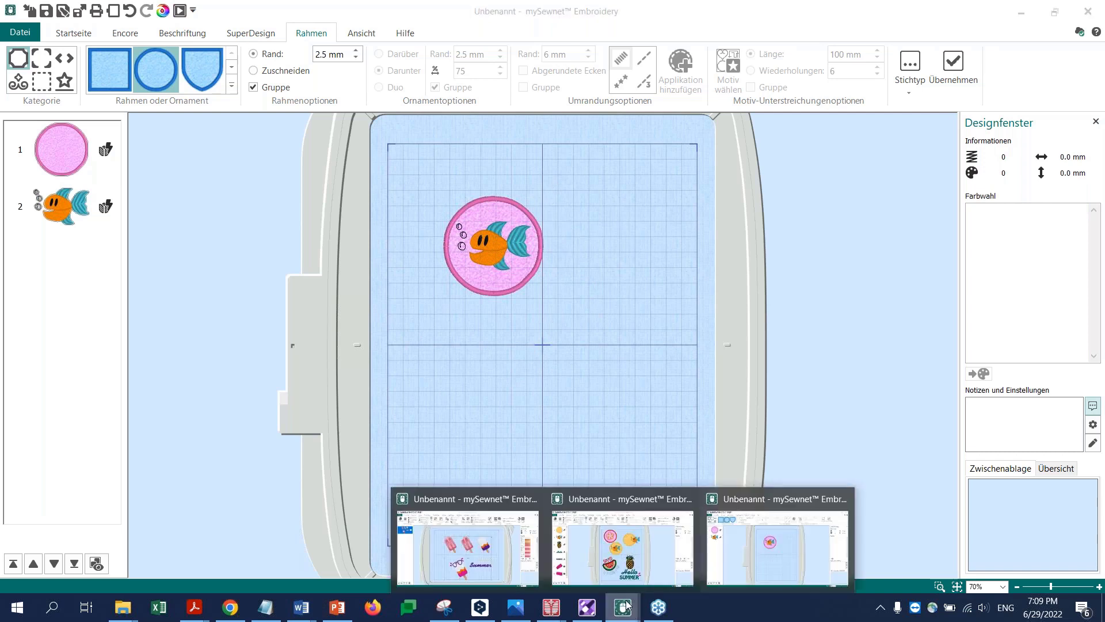
pyautogui.click(619, 568)
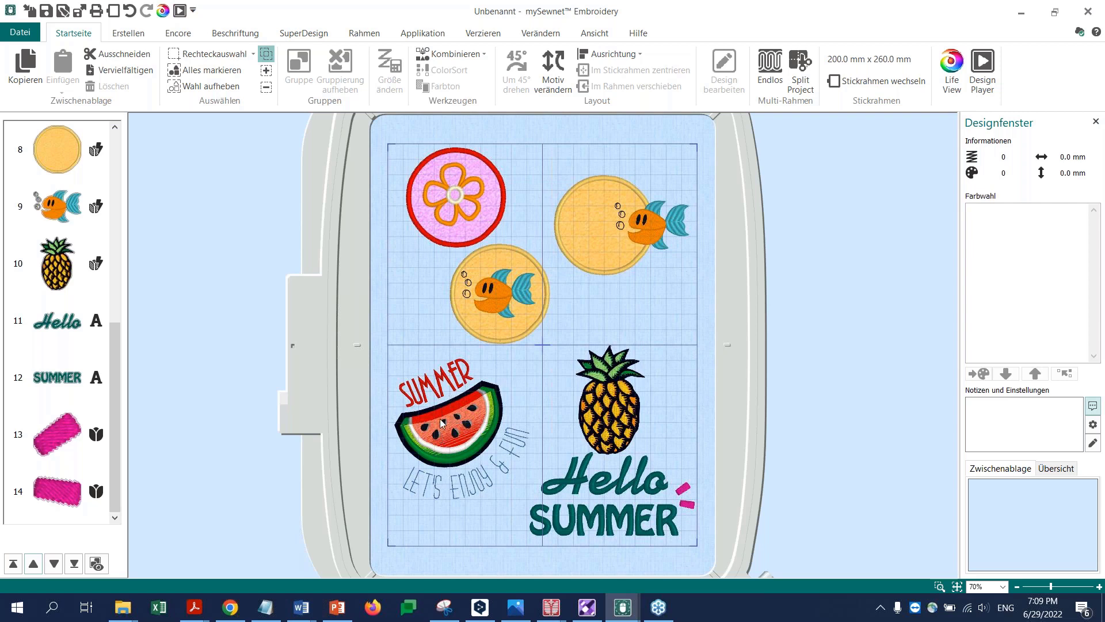
pyautogui.click(620, 612)
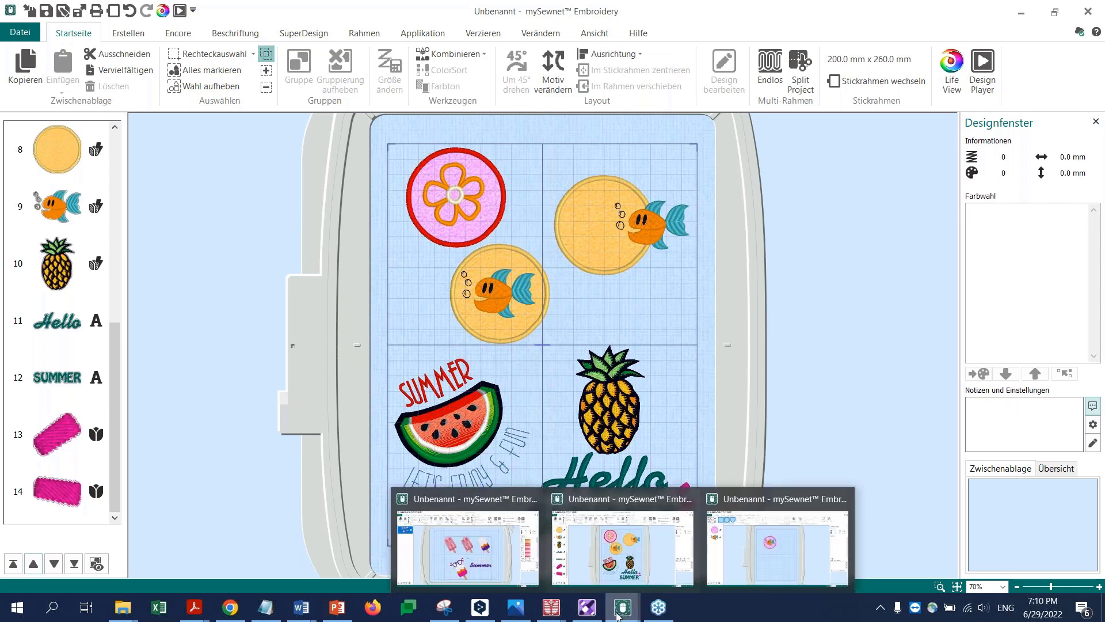
pyautogui.click(777, 547)
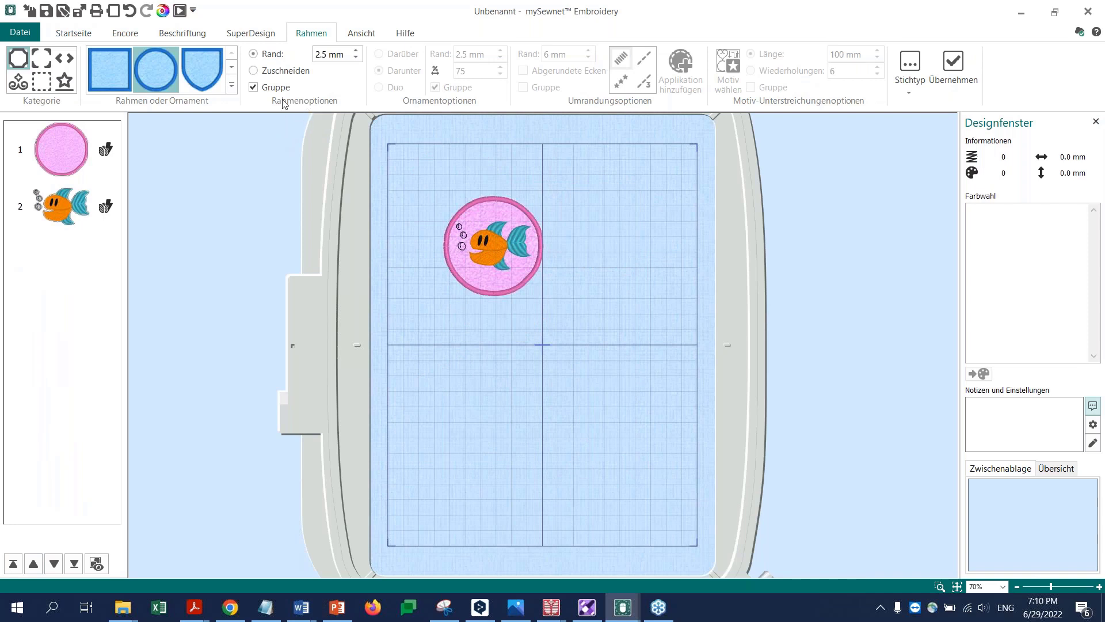
# Insert the pineapple SuperDesign at 70 mm and move it right of the vertical centre line, level with the framed fish's lower part
pyautogui.click(249, 34)
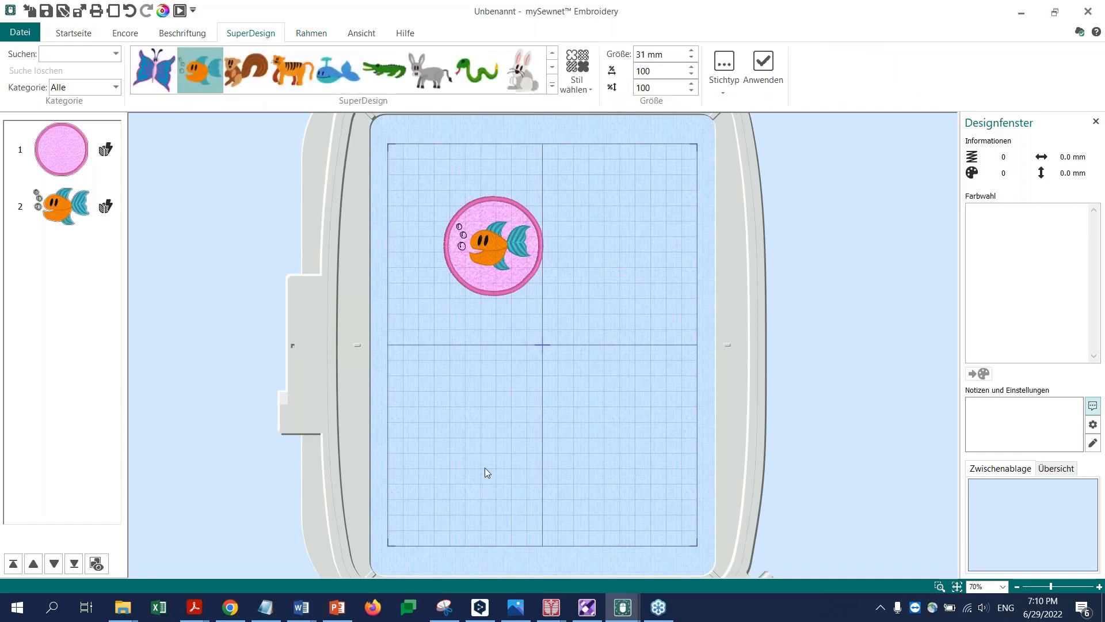
pyautogui.click(552, 86)
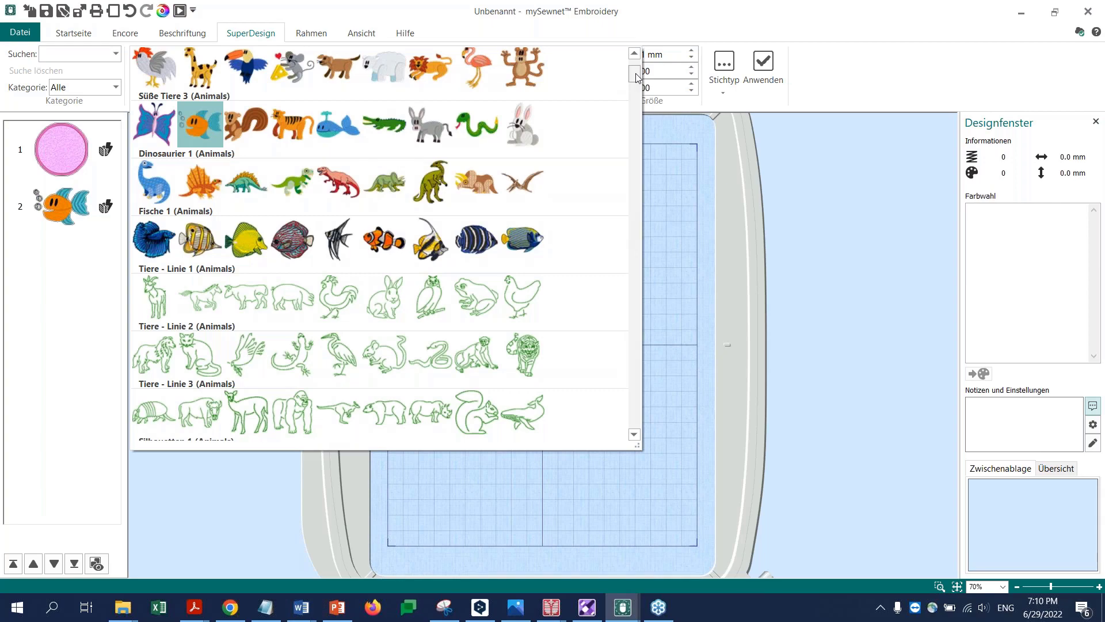
pyautogui.moveTo(635, 74); pyautogui.dragTo(634, 288)
pyautogui.click(145, 154)
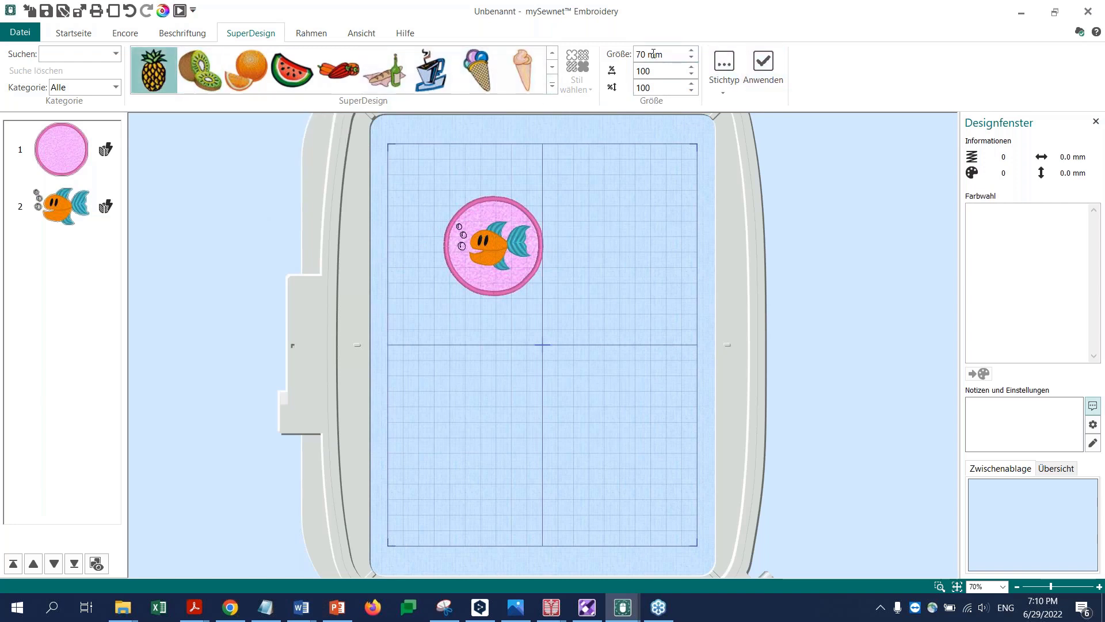
pyautogui.click(759, 68)
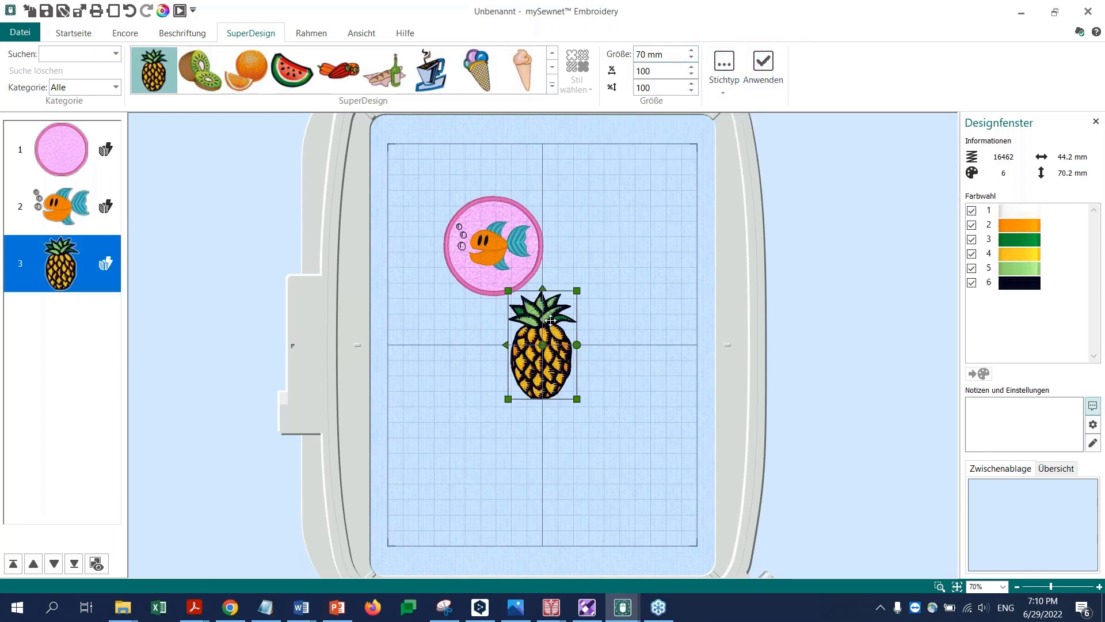
pyautogui.moveTo(550, 318); pyautogui.dragTo(645, 273)
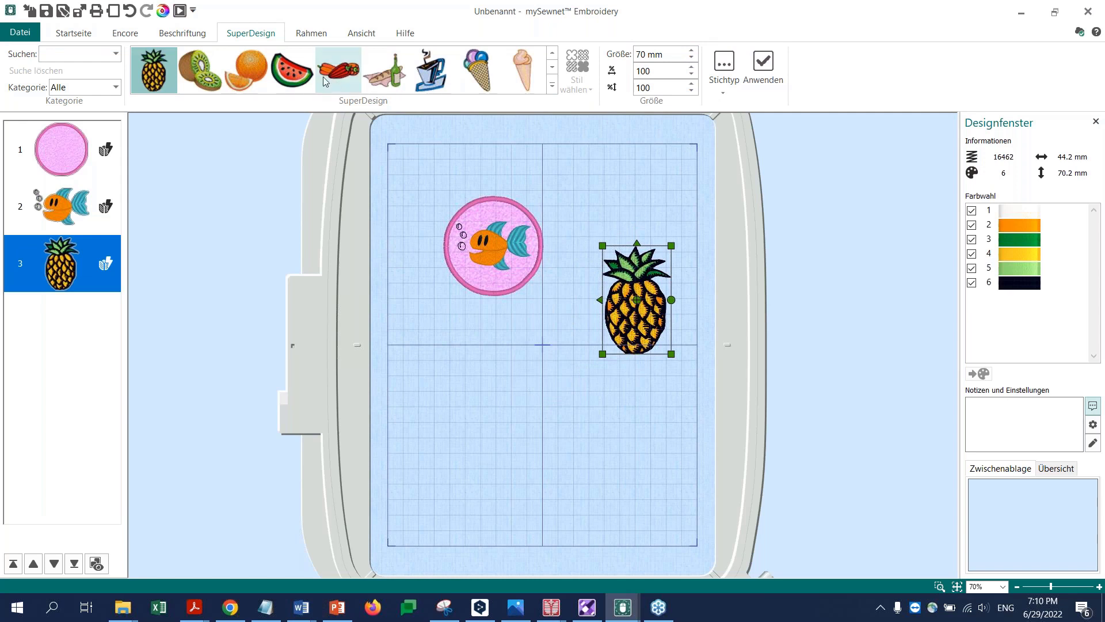
# Insert the watermelon SuperDesign at 55 mm, rotate it so its cut edge rises to the right, and place it in the lower-left quadrant
pyautogui.click(298, 85)
pyautogui.click(764, 68)
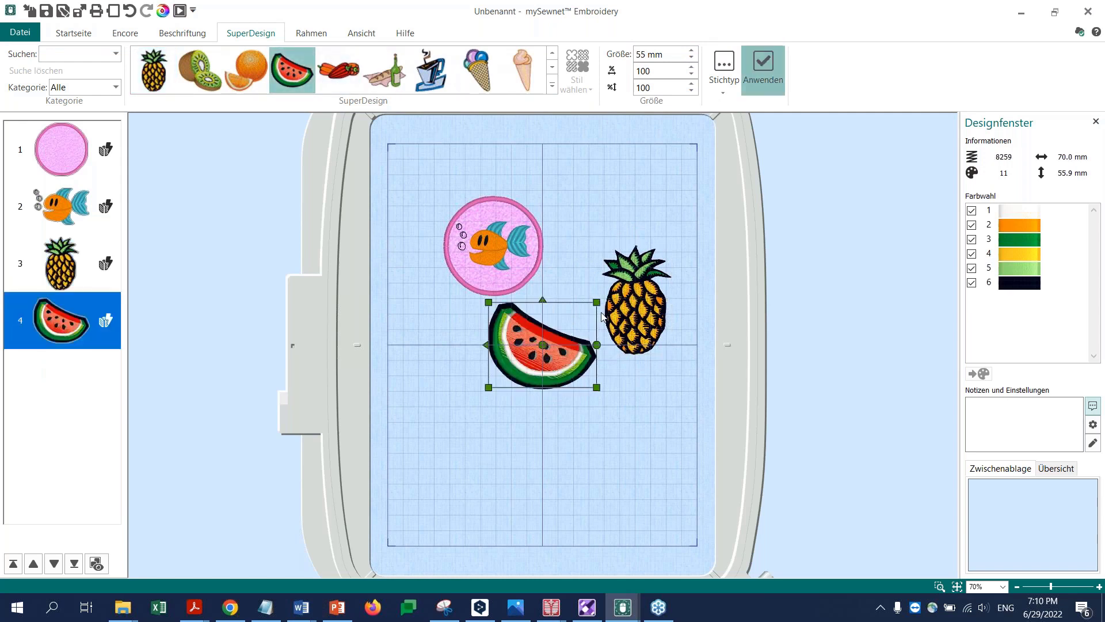
pyautogui.moveTo(581, 326); pyautogui.dragTo(499, 433)
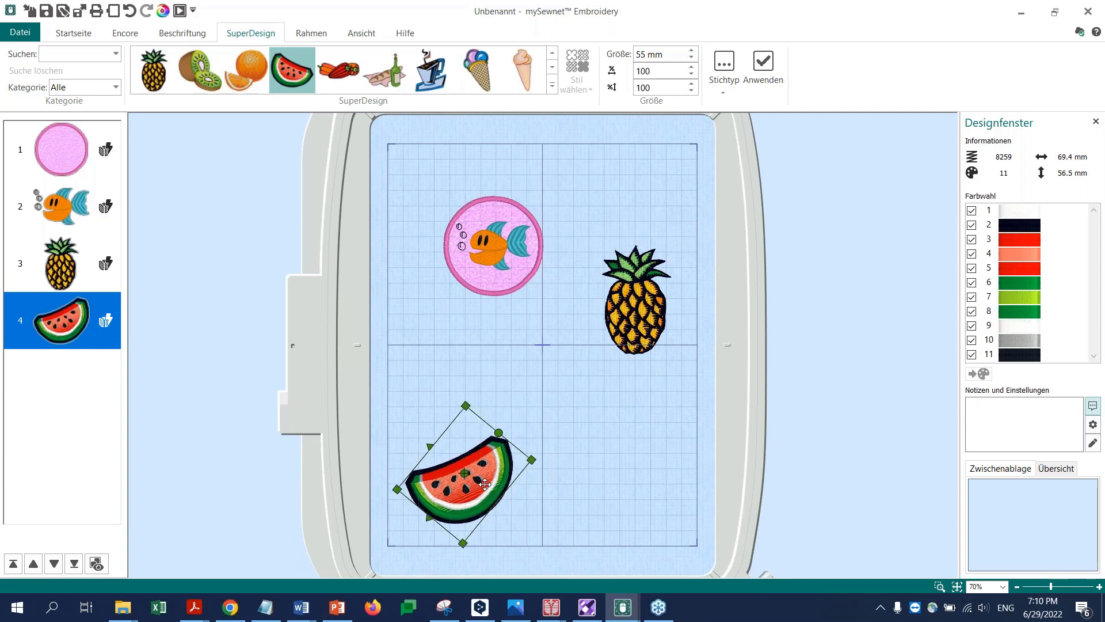
pyautogui.moveTo(484, 484)
pyautogui.mouseDown()
pyautogui.moveTo(492, 465)
pyautogui.moveTo(484, 473)
pyautogui.mouseUp()
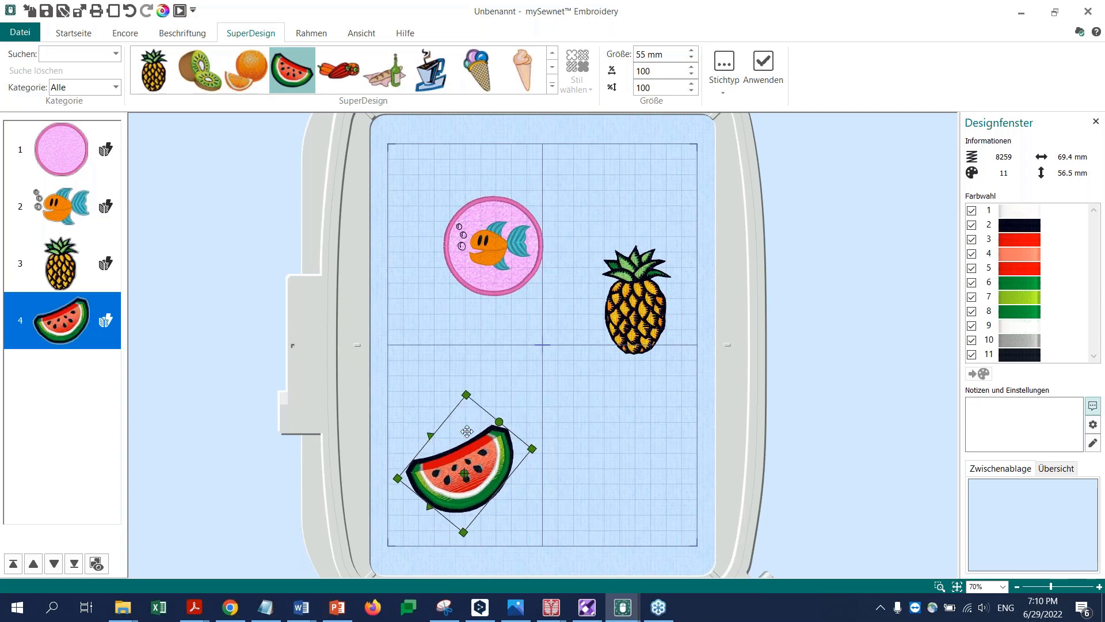
pyautogui.click(583, 425)
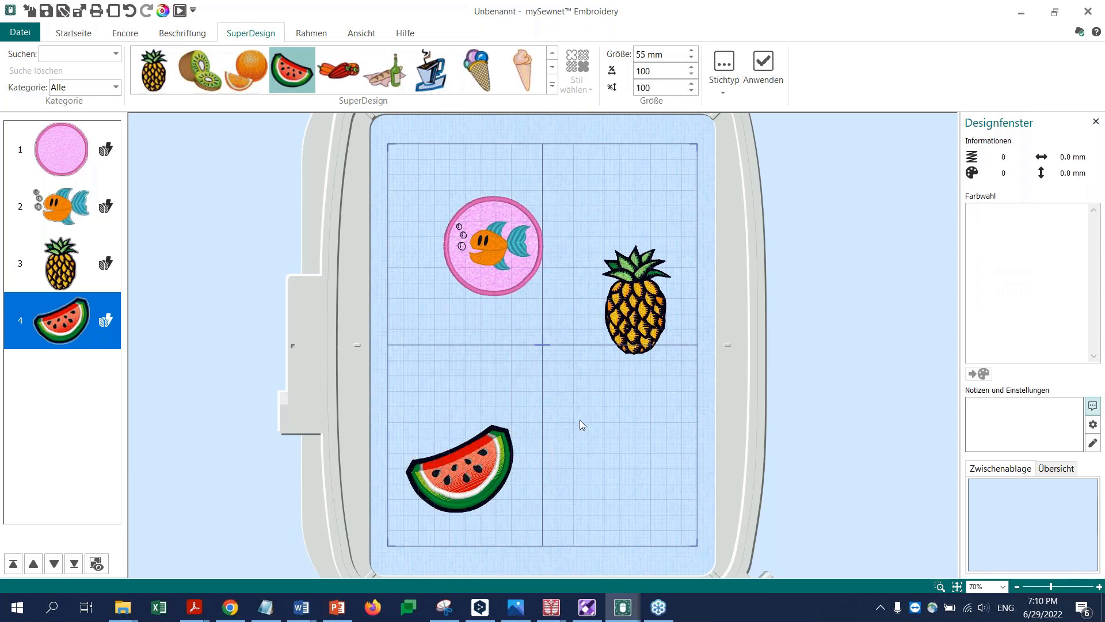
pyautogui.click(405, 532)
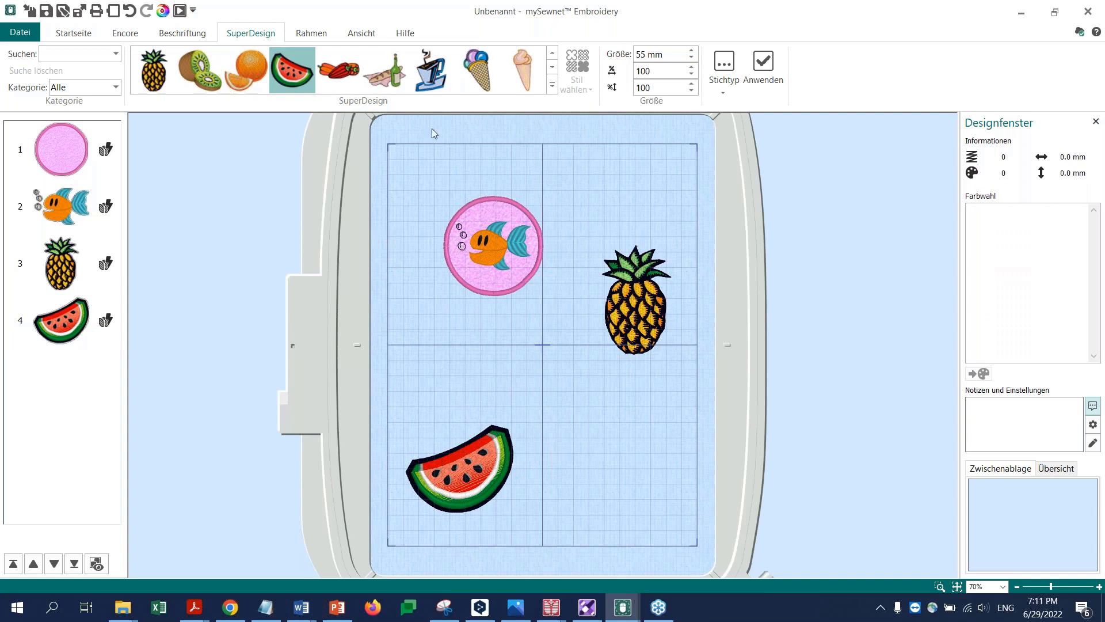
pyautogui.click(92, 36)
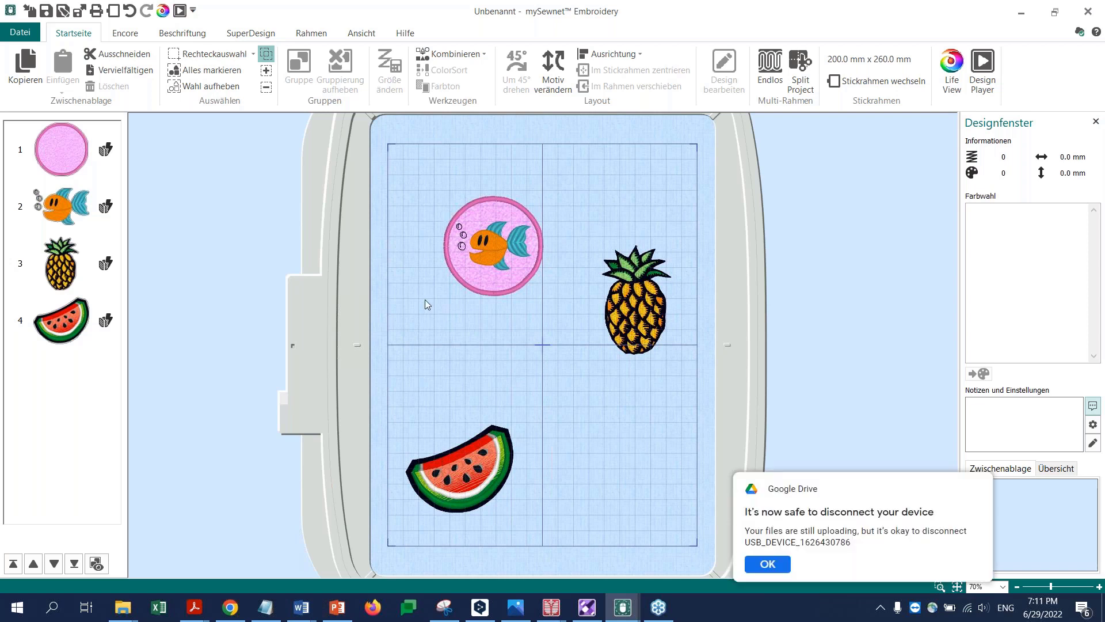
pyautogui.moveTo(472, 472); pyautogui.dragTo(467, 449)
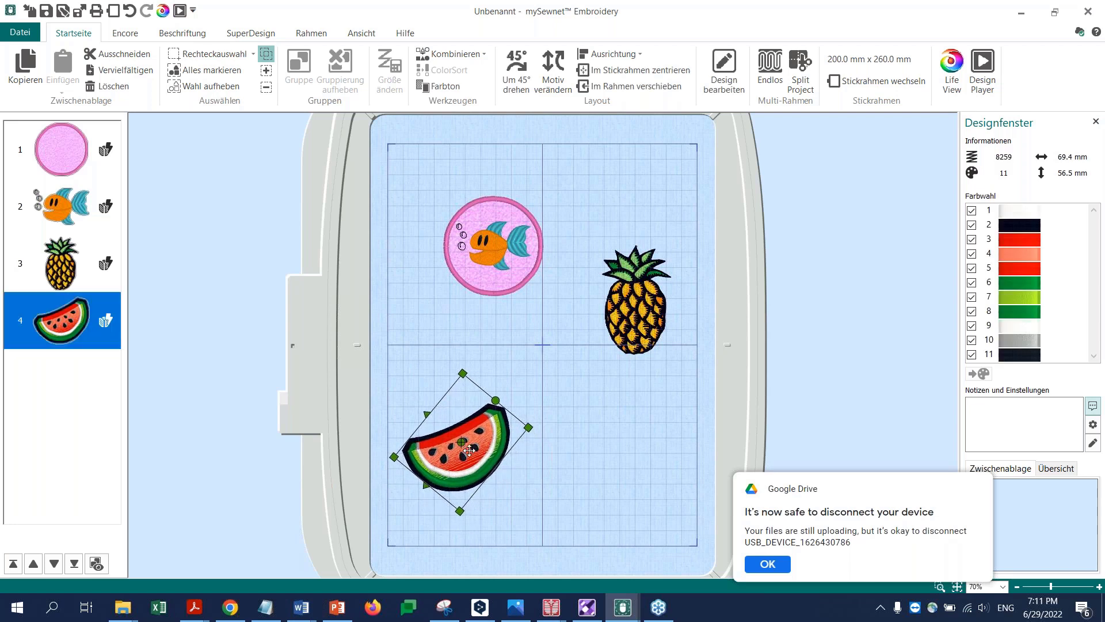
pyautogui.click(461, 321)
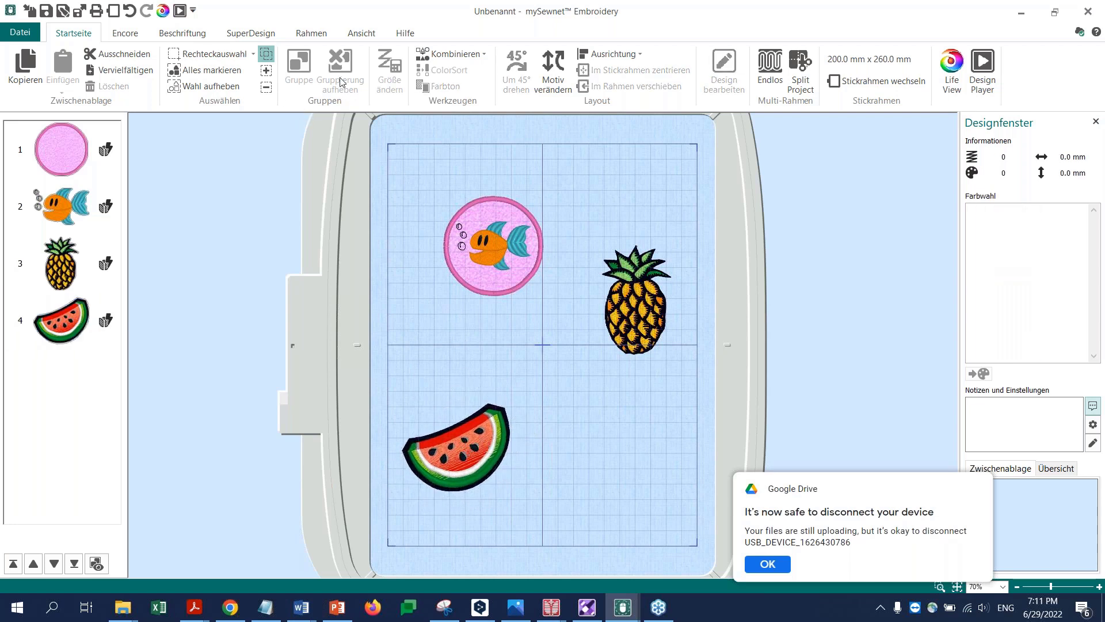
# Choose the Retro font Art Deco UC 15-50mm for the lettering
pyautogui.click(190, 37)
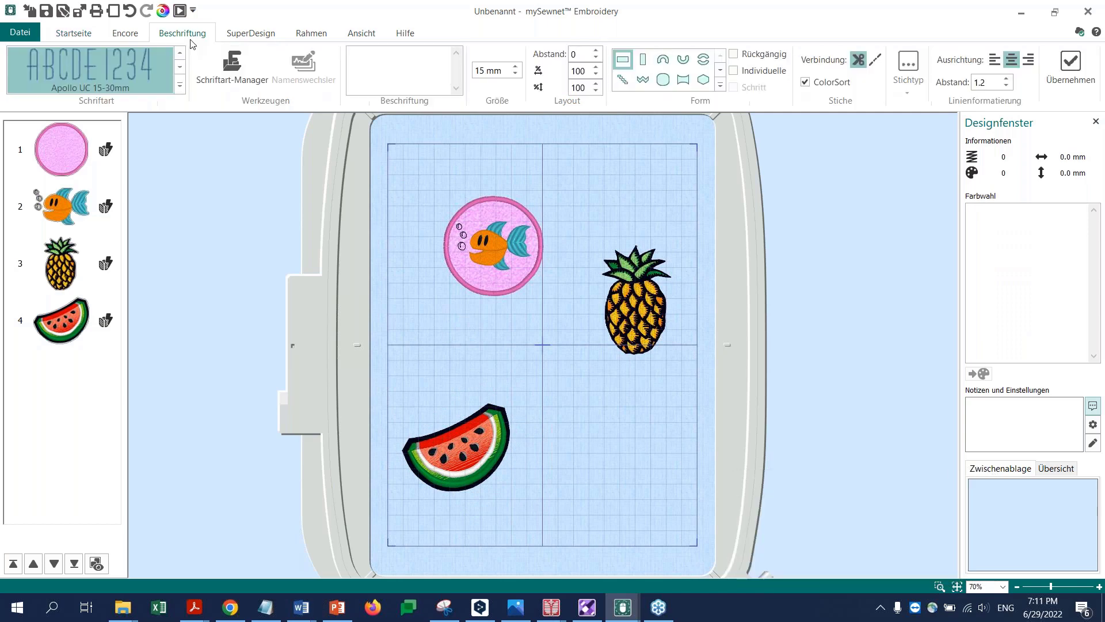
pyautogui.click(180, 88)
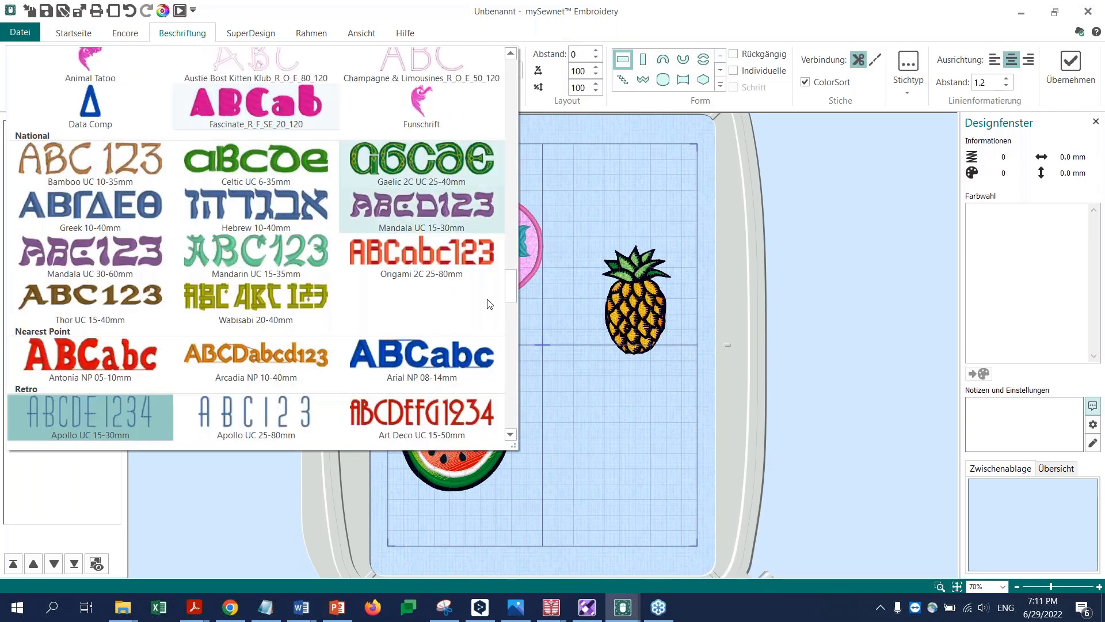
pyautogui.moveTo(506, 285); pyautogui.dragTo(516, 308)
pyautogui.moveTo(516, 305); pyautogui.dragTo(516, 312)
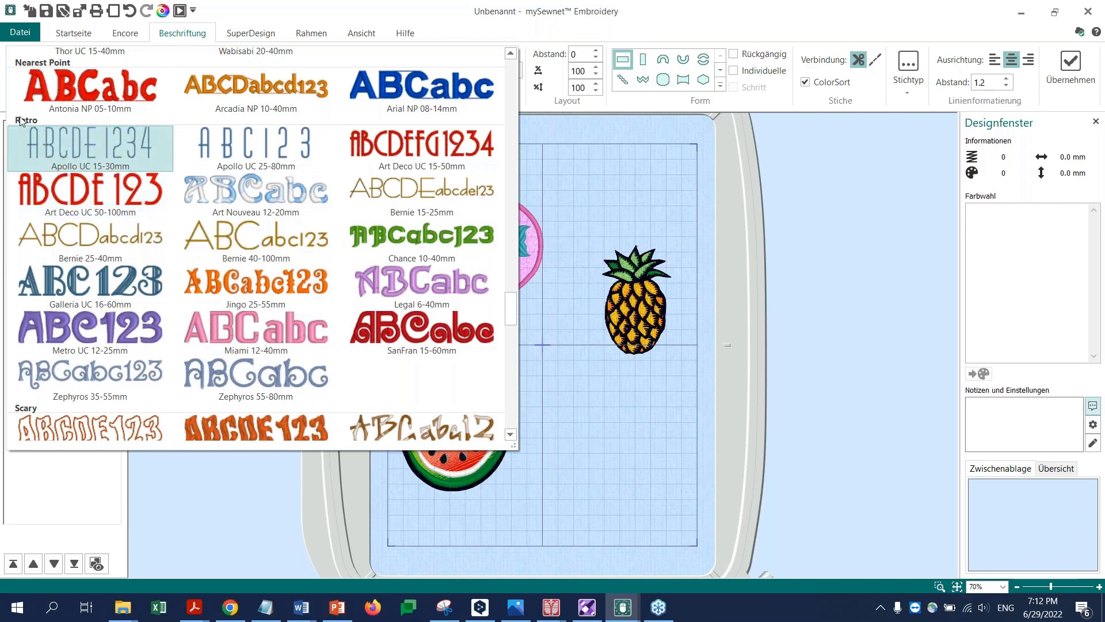
pyautogui.click(68, 192)
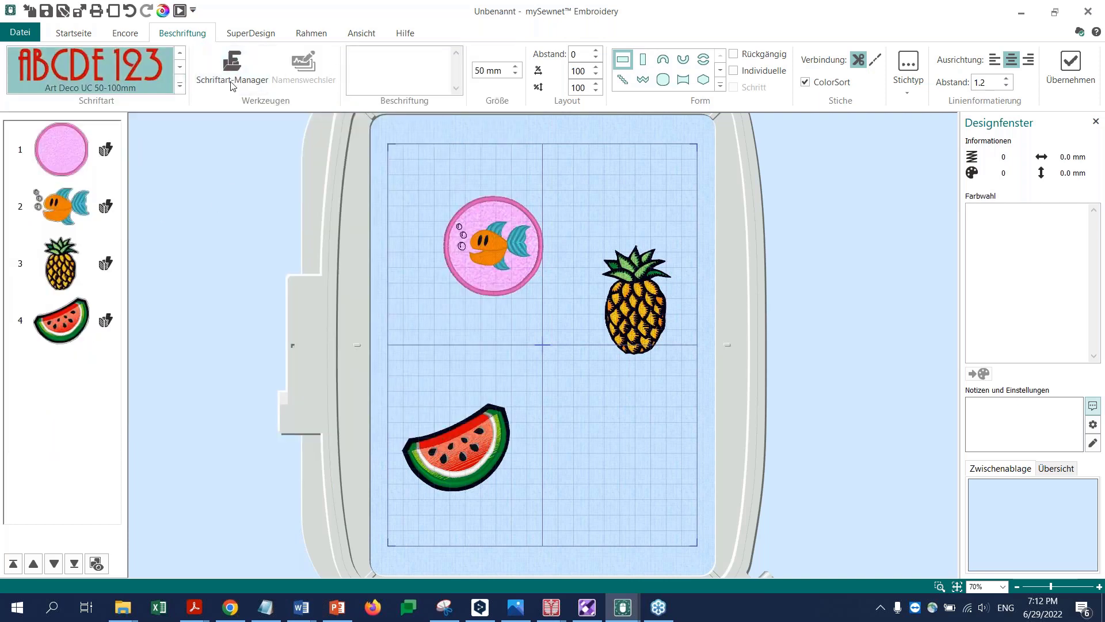
pyautogui.click(180, 84)
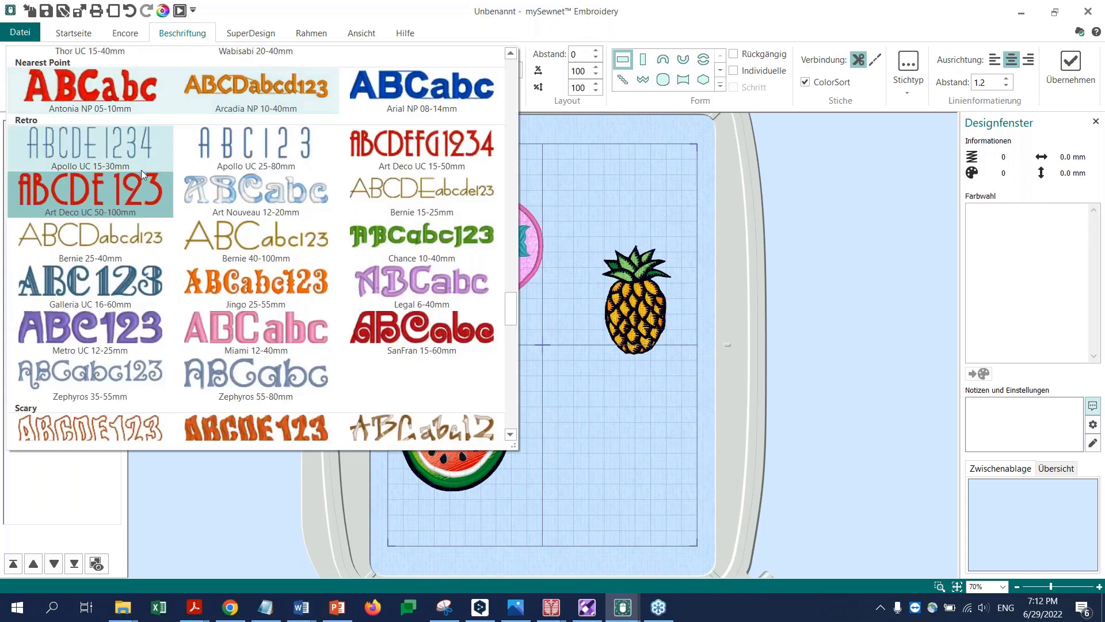
pyautogui.click(434, 148)
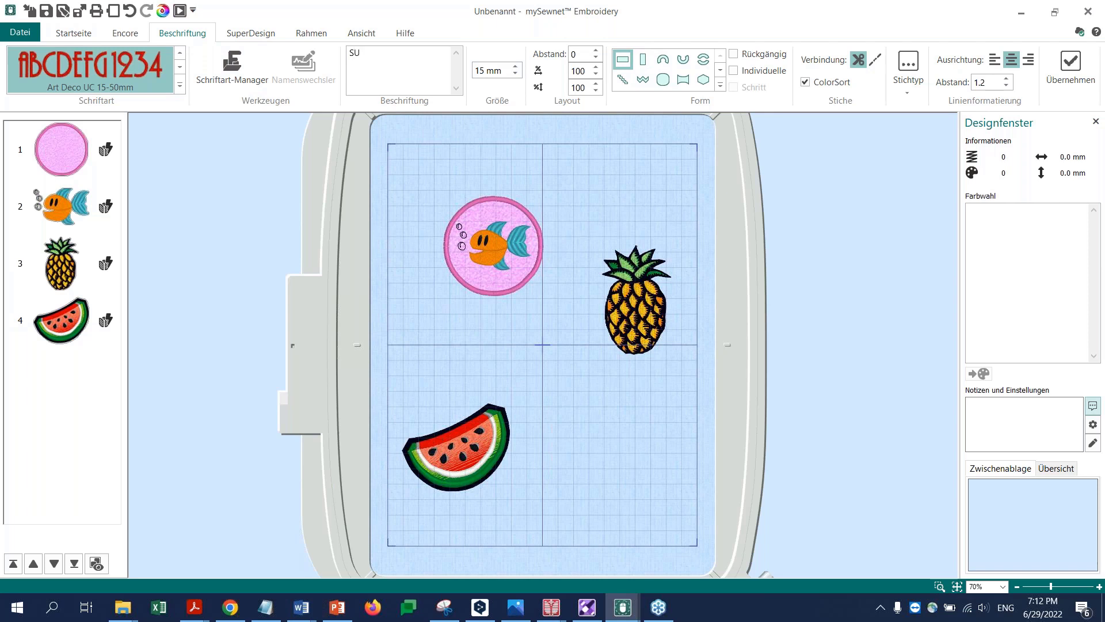
# Add the lettering SUMMER at 20 mm and place it tilted along the watermelon's upper edge
pyautogui.write('MMER')
pyautogui.click(516, 67)
pyautogui.click(517, 68)
pyautogui.click(516, 67)
pyautogui.click(516, 67)
pyautogui.click(517, 68)
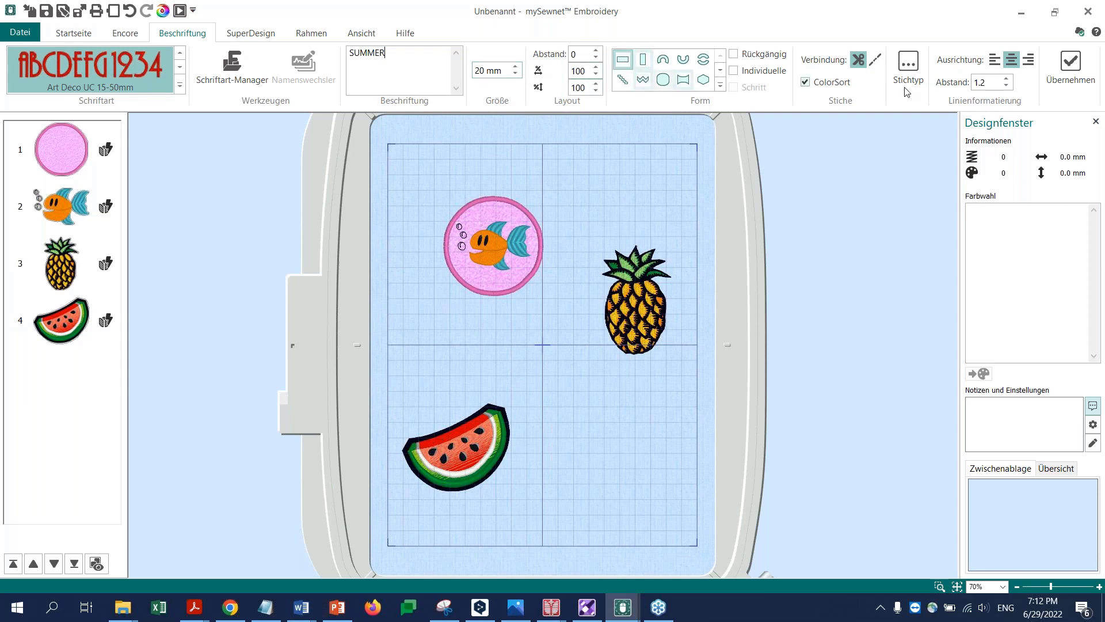
pyautogui.click(1069, 66)
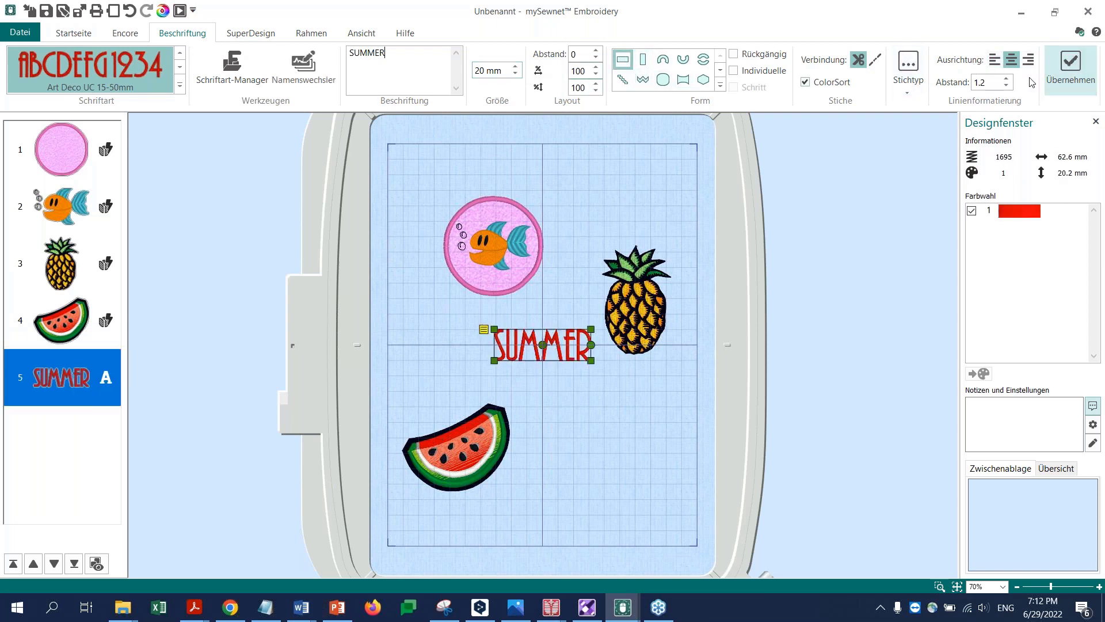
pyautogui.moveTo(557, 343); pyautogui.dragTo(463, 394)
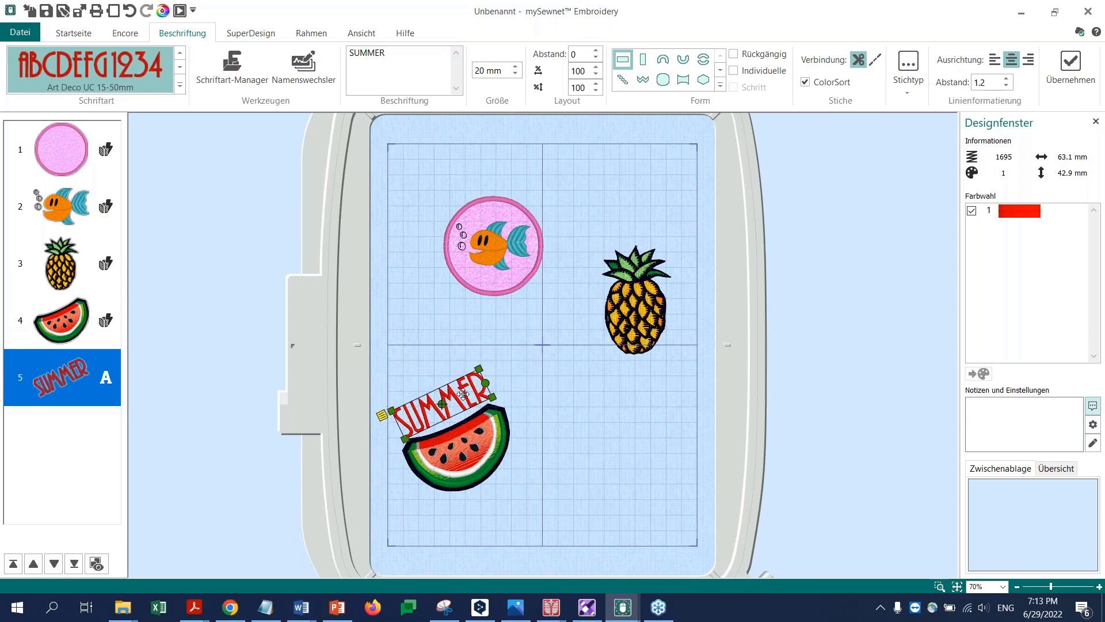
# Apply the second Bogen line type to the SUMMER lettering and curve its lower edge to follow the watermelon
pyautogui.click(381, 417)
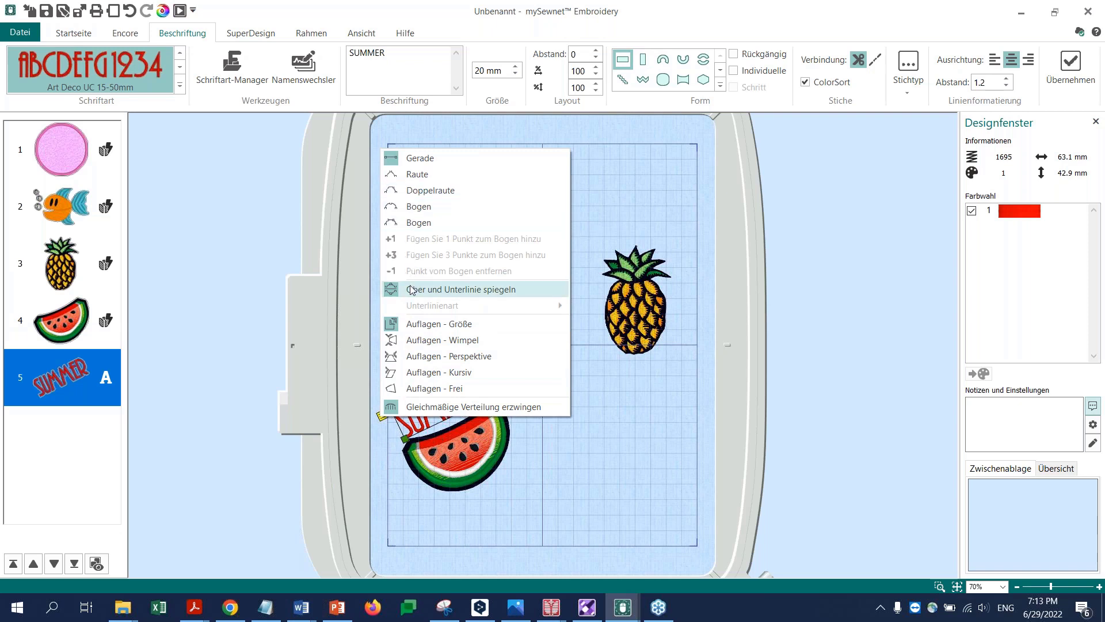
pyautogui.click(412, 224)
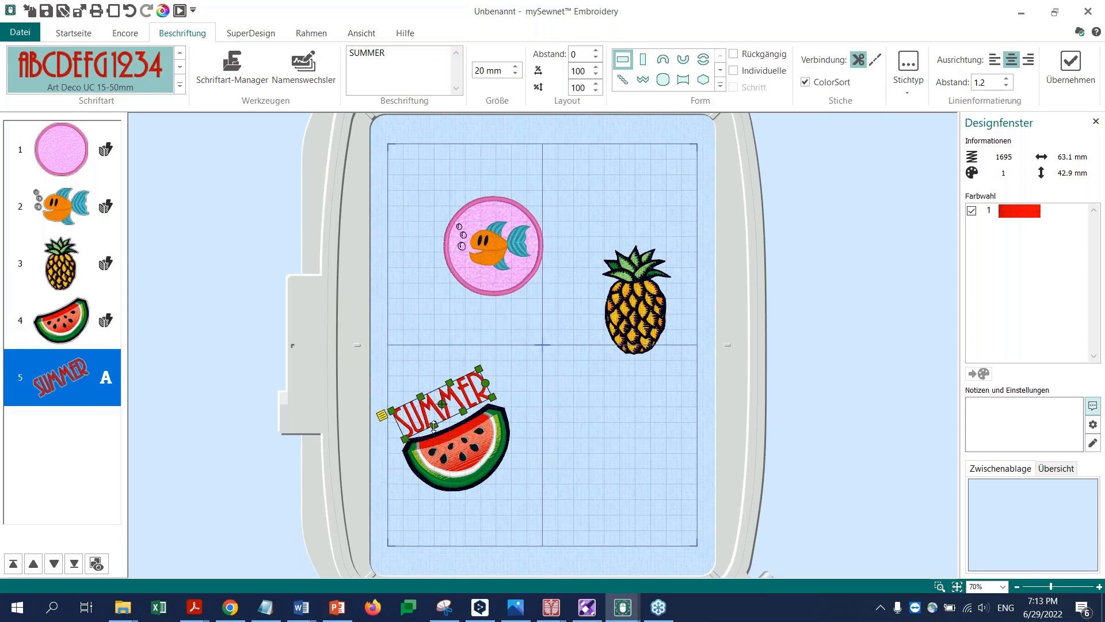
pyautogui.moveTo(434, 426)
pyautogui.mouseDown()
pyautogui.moveTo(464, 413)
pyautogui.moveTo(436, 429)
pyautogui.mouseUp()
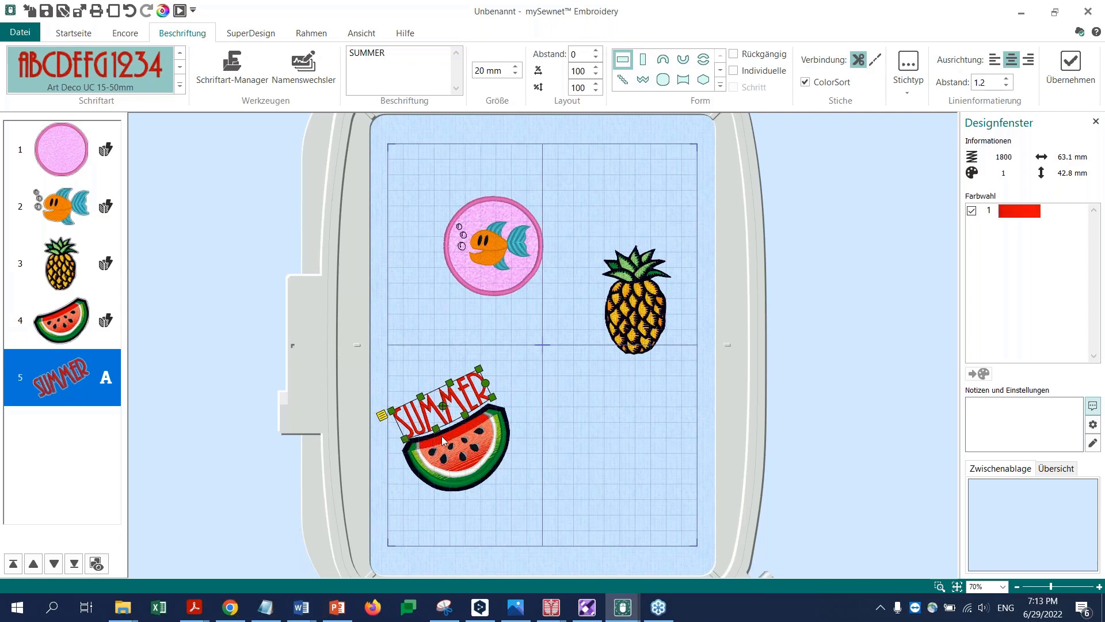
pyautogui.click(496, 413)
pyautogui.moveTo(498, 405); pyautogui.dragTo(540, 380)
pyautogui.click(530, 395)
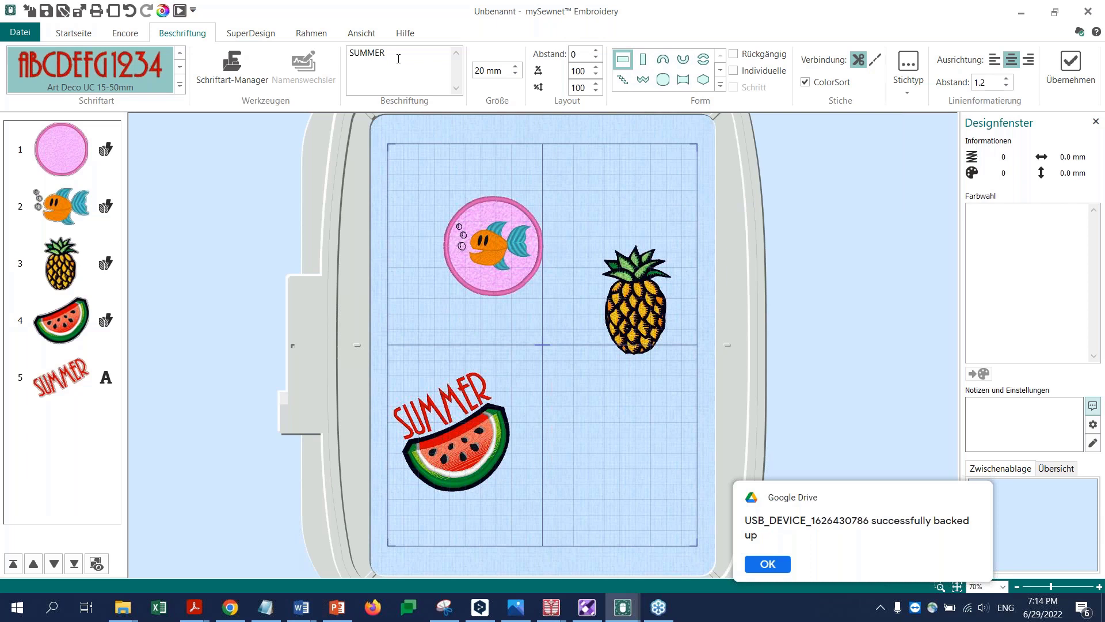
# Add the lettering LET'S ENJOY & FUN at 20 mm on the lower circle arc and move it beneath the watermelon
pyautogui.moveTo(398, 58); pyautogui.dragTo(349, 56)
pyautogui.press('BackSpace')
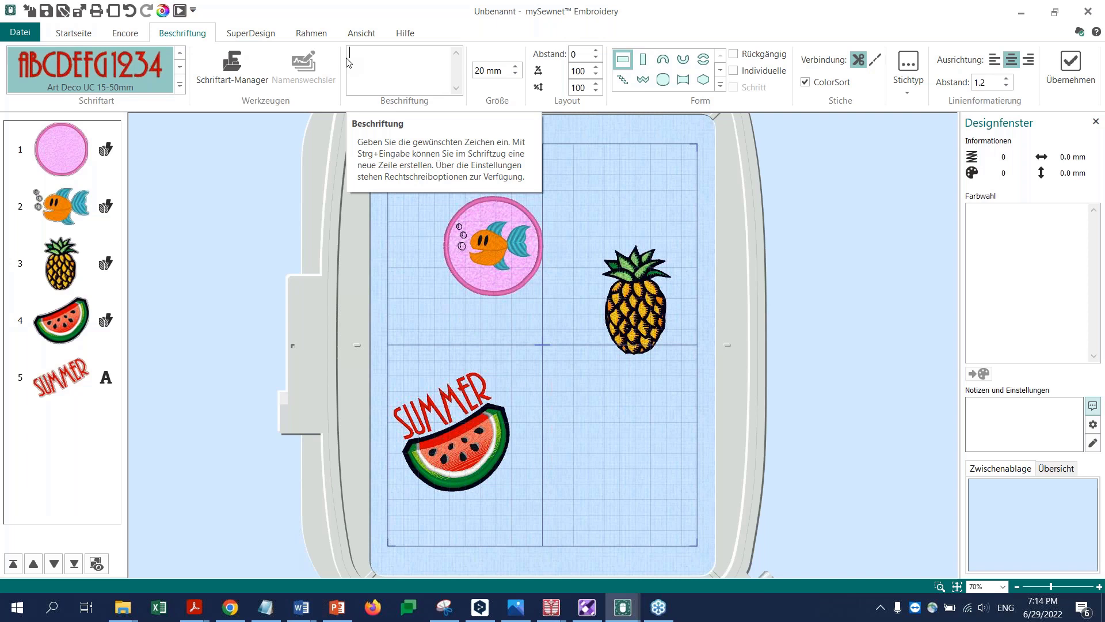
pyautogui.write('LEr')
pyautogui.write('OY & F')
pyautogui.write('UN')
pyautogui.click(683, 62)
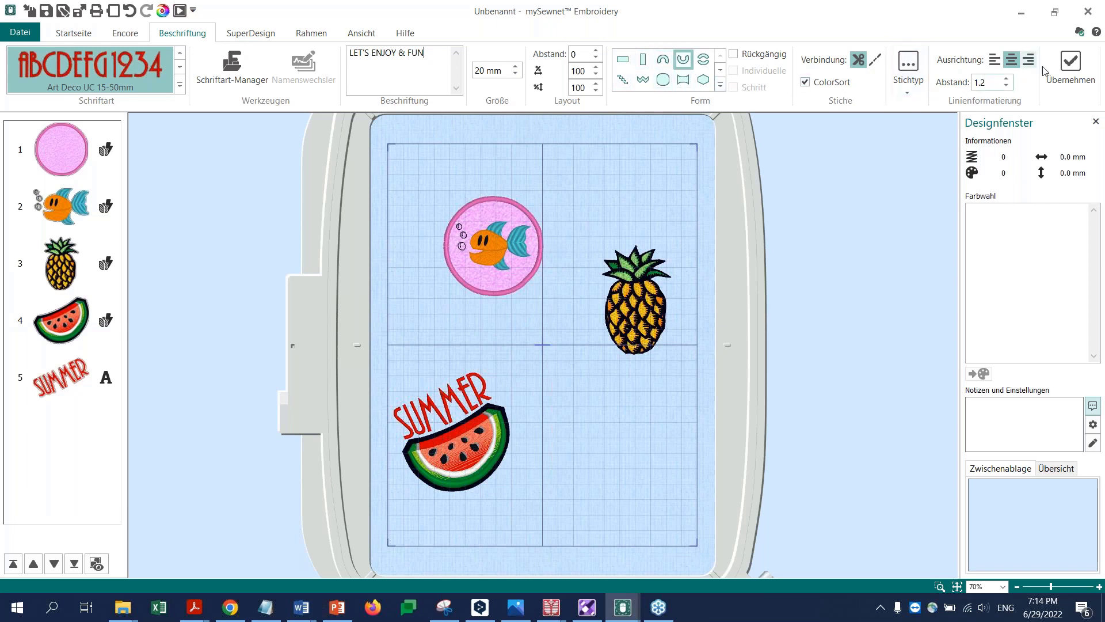
pyautogui.click(1071, 68)
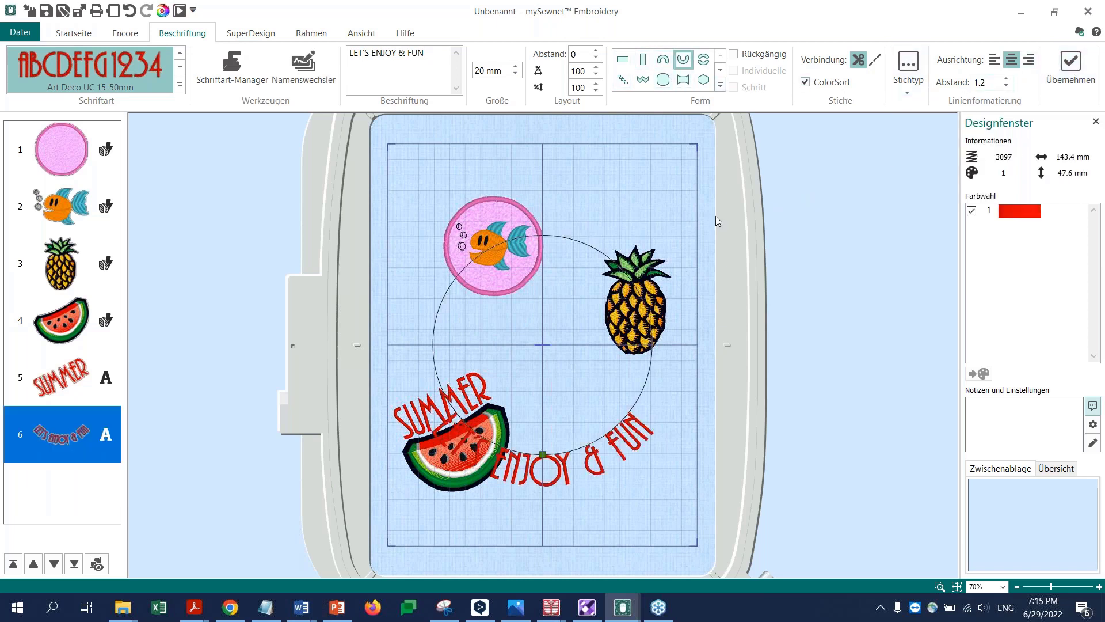
pyautogui.moveTo(541, 307); pyautogui.dragTo(520, 299)
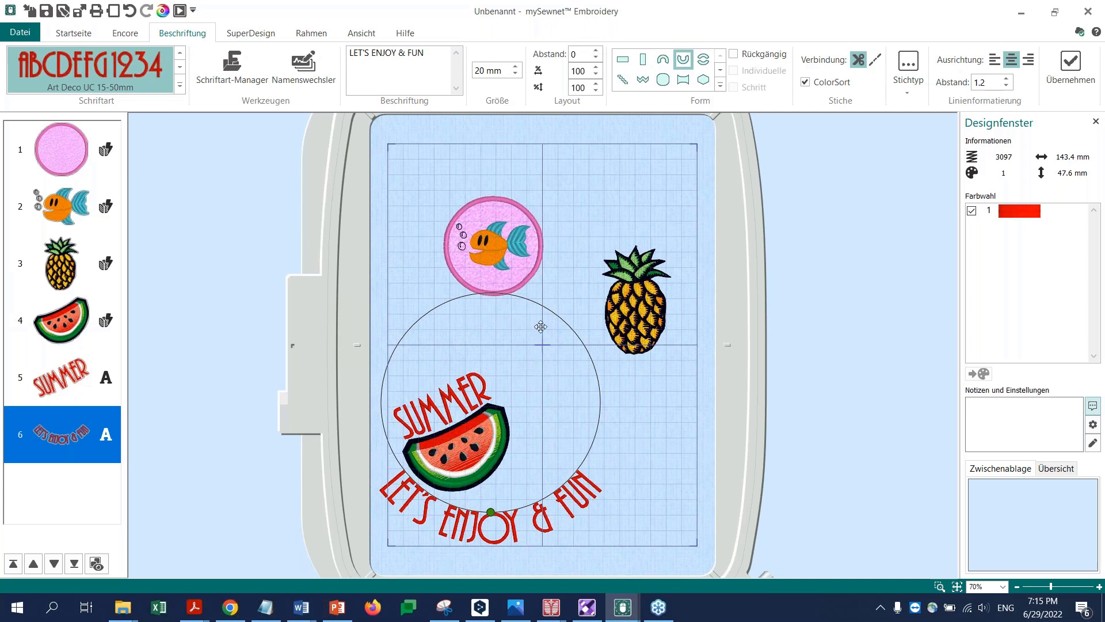
# Try to rotate the red LET'S ENJOY & FUN lettering along its circle and fit it around the watermelon's lower edge
pyautogui.click(558, 316)
pyautogui.click(482, 484)
pyautogui.moveTo(495, 511); pyautogui.dragTo(533, 480)
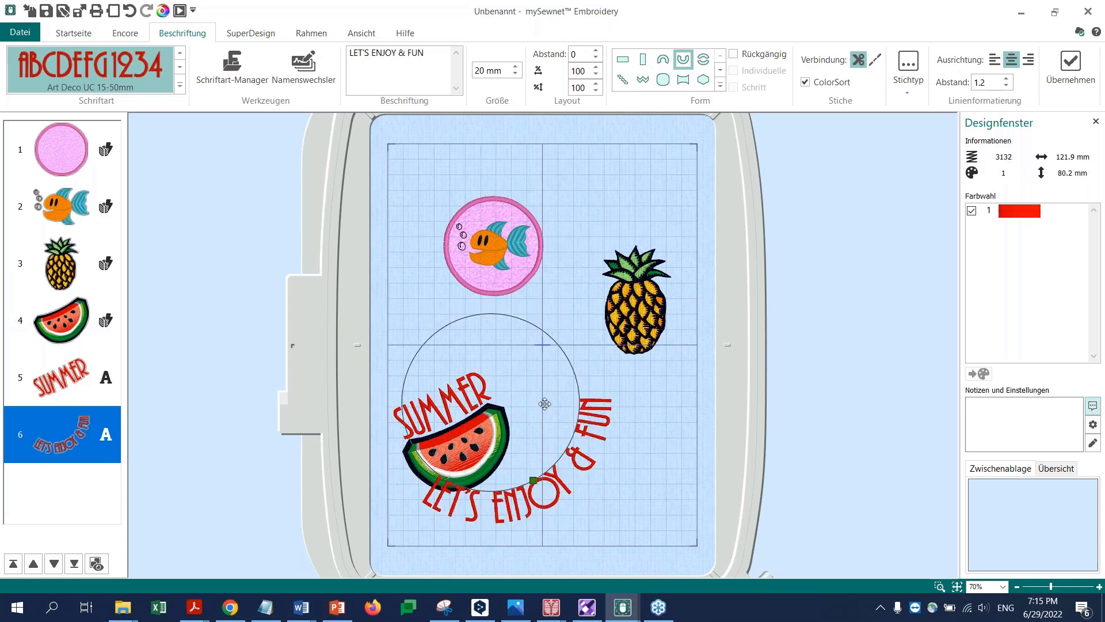
pyautogui.click(528, 325)
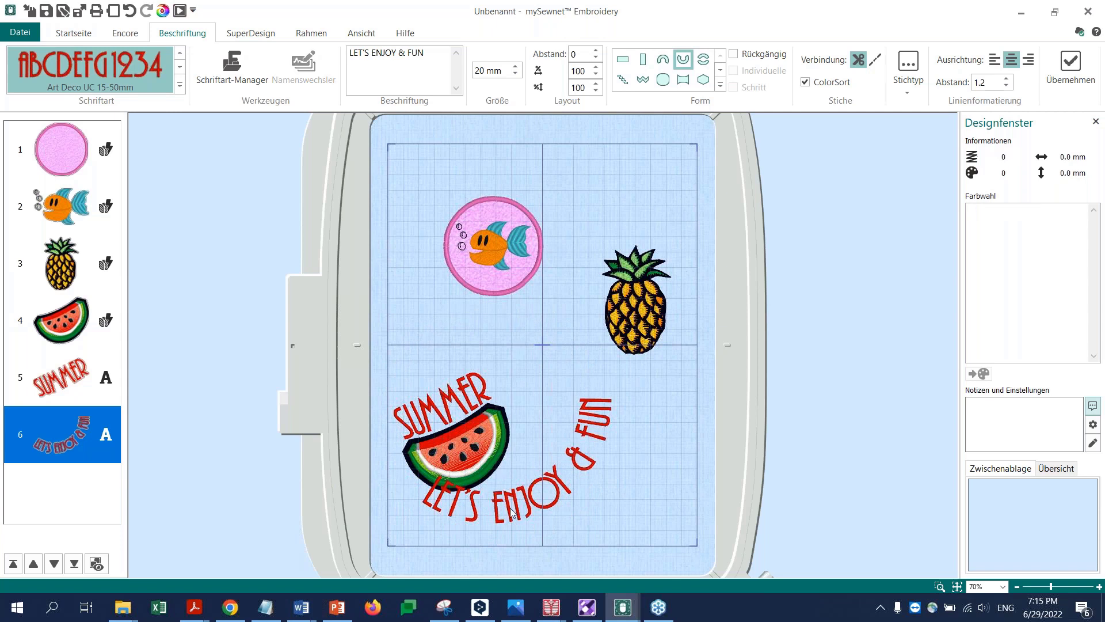
pyautogui.click(69, 458)
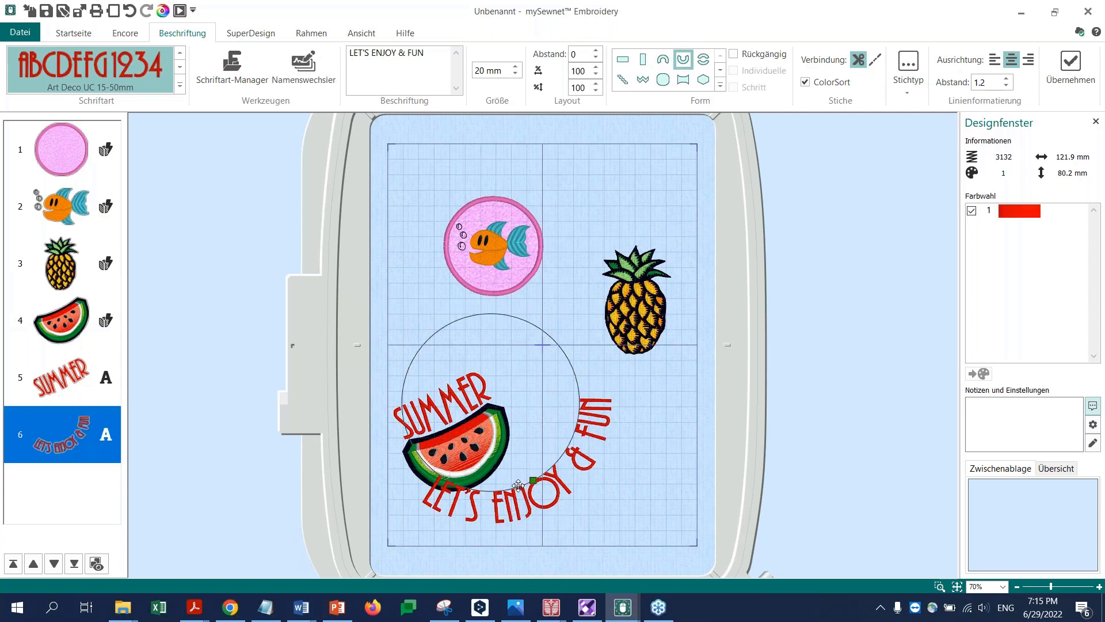
pyautogui.moveTo(533, 479); pyautogui.dragTo(544, 465)
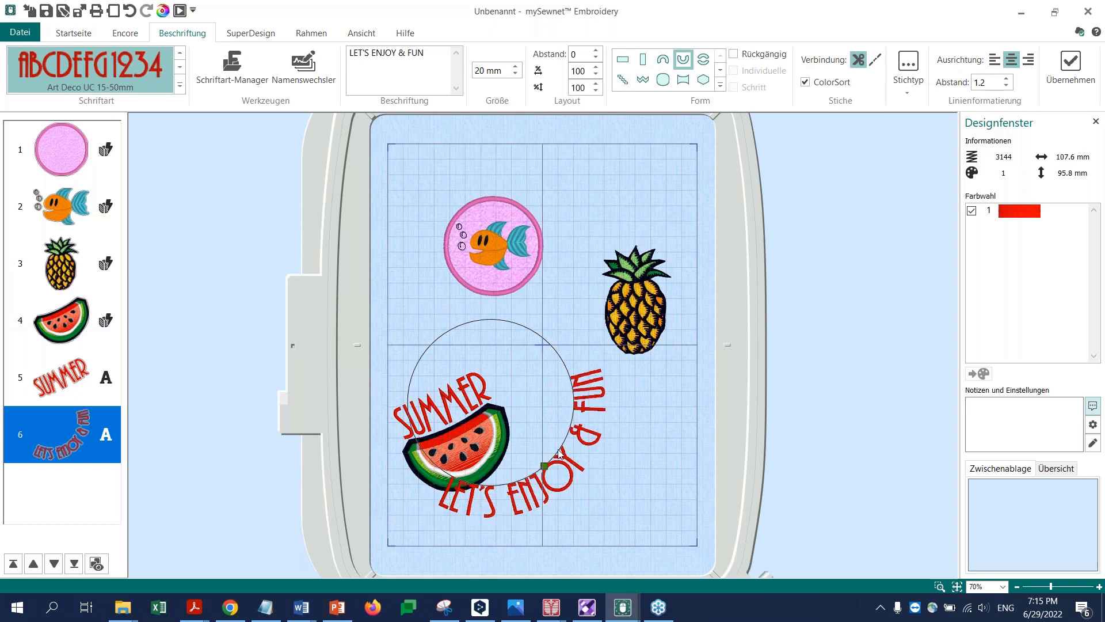
pyautogui.moveTo(501, 321); pyautogui.dragTo(466, 335)
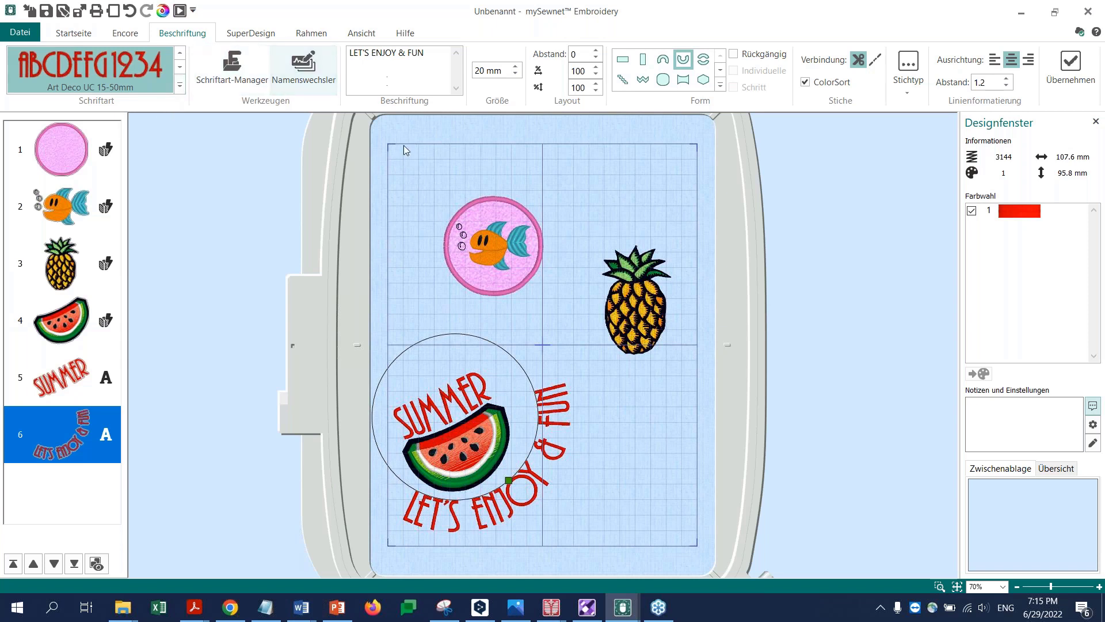
# Replace the red LET'S ENJOY & FUN lettering with the same text in Apollo UC 15-30mm at 17 mm
pyautogui.press('Delete')
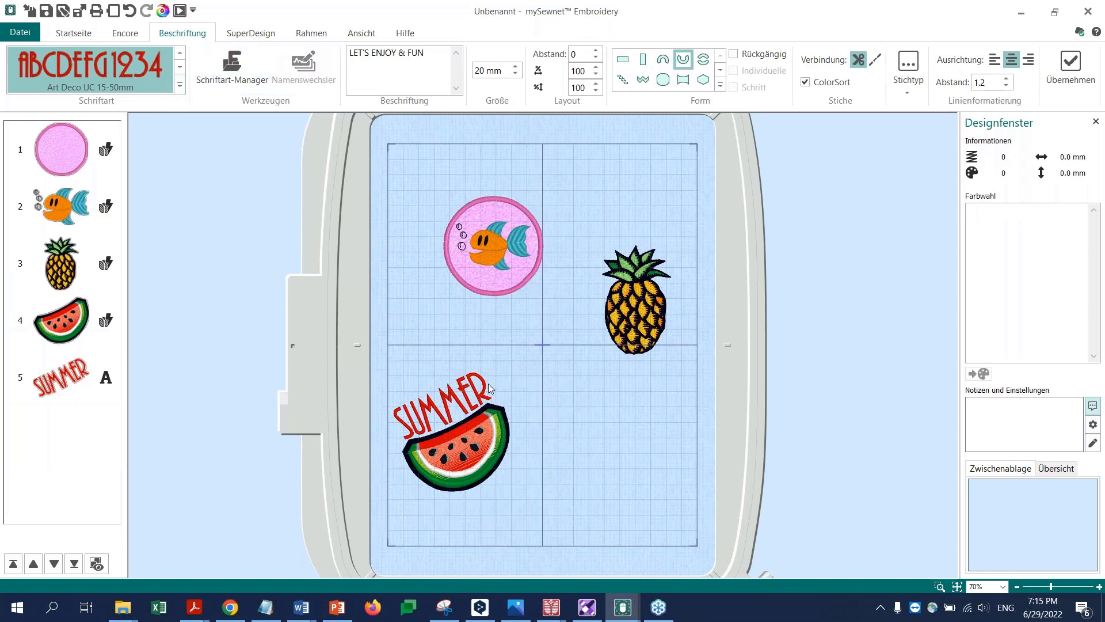
pyautogui.click(180, 85)
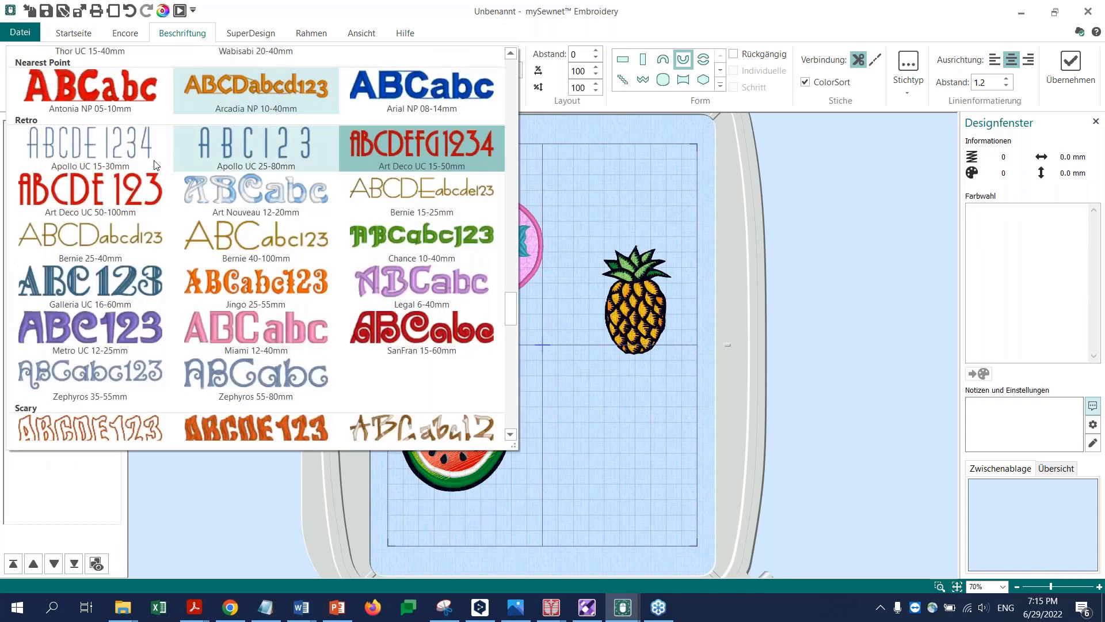
pyautogui.click(109, 149)
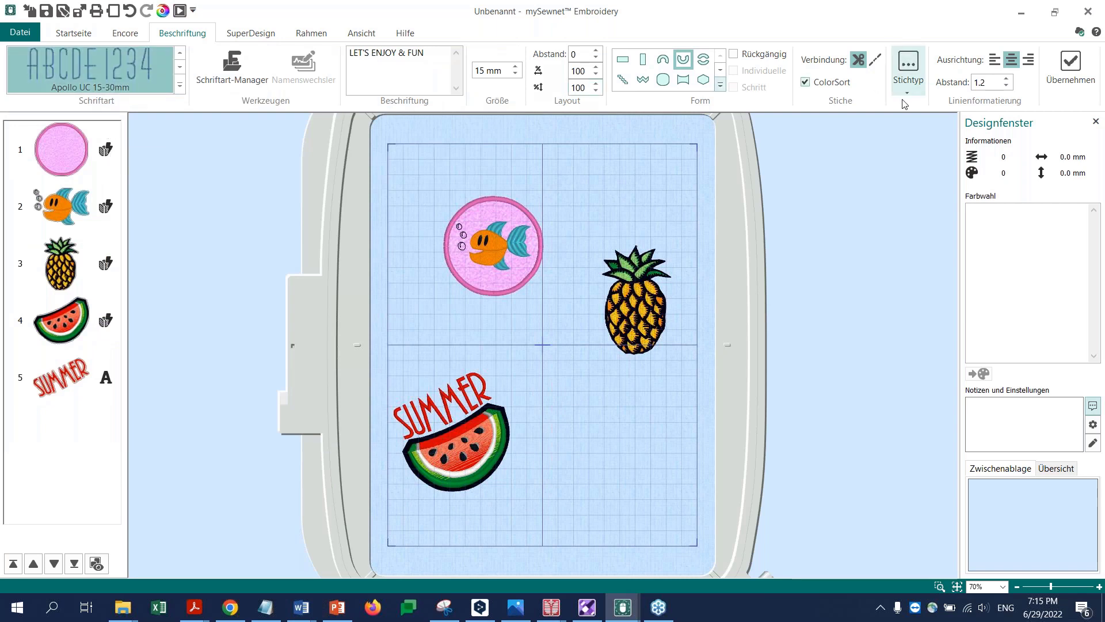
pyautogui.click(517, 67)
pyautogui.click(517, 67)
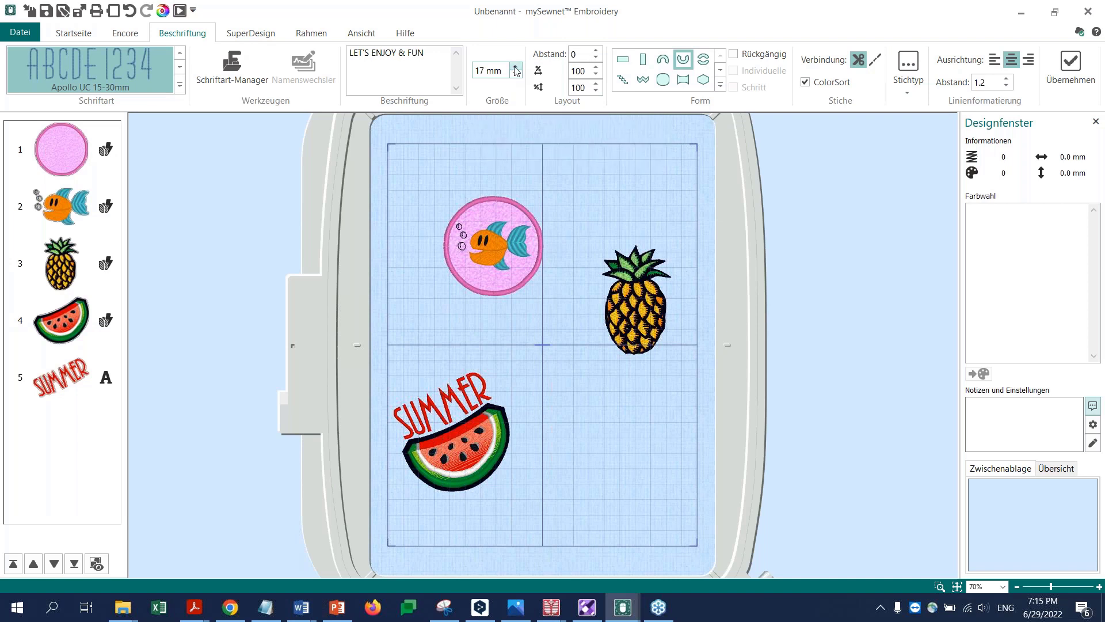
pyautogui.click(1086, 59)
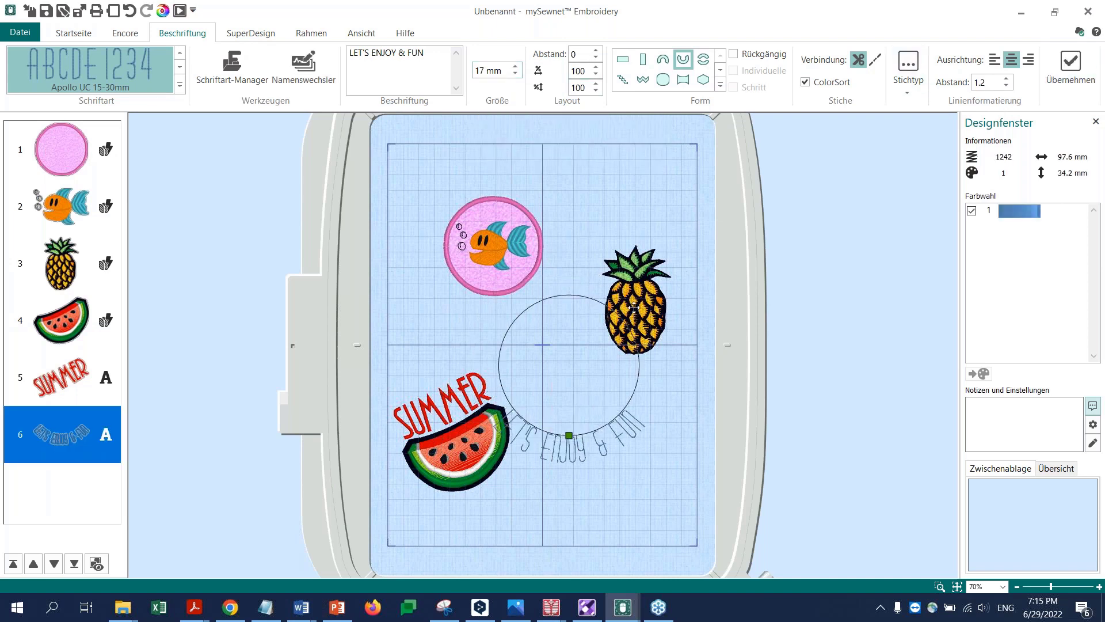
# Move the LET'S ENJOY & FUN lettering beneath the watermelon and rotate it along its circle to follow the tilted rind
pyautogui.moveTo(634, 308); pyautogui.dragTo(489, 365)
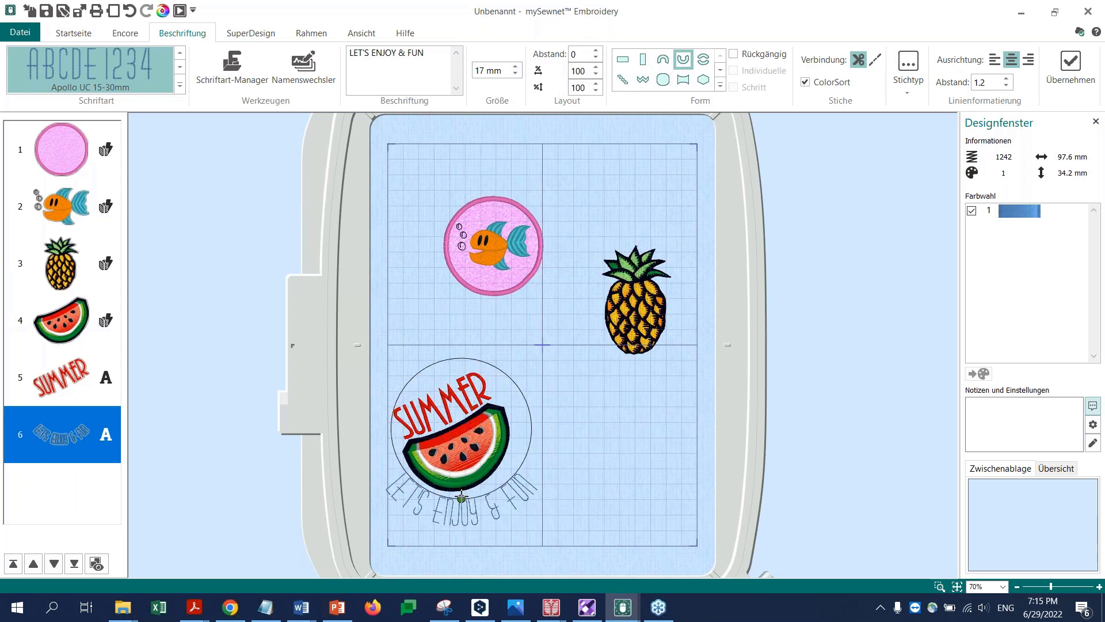
pyautogui.moveTo(461, 496); pyautogui.dragTo(503, 476)
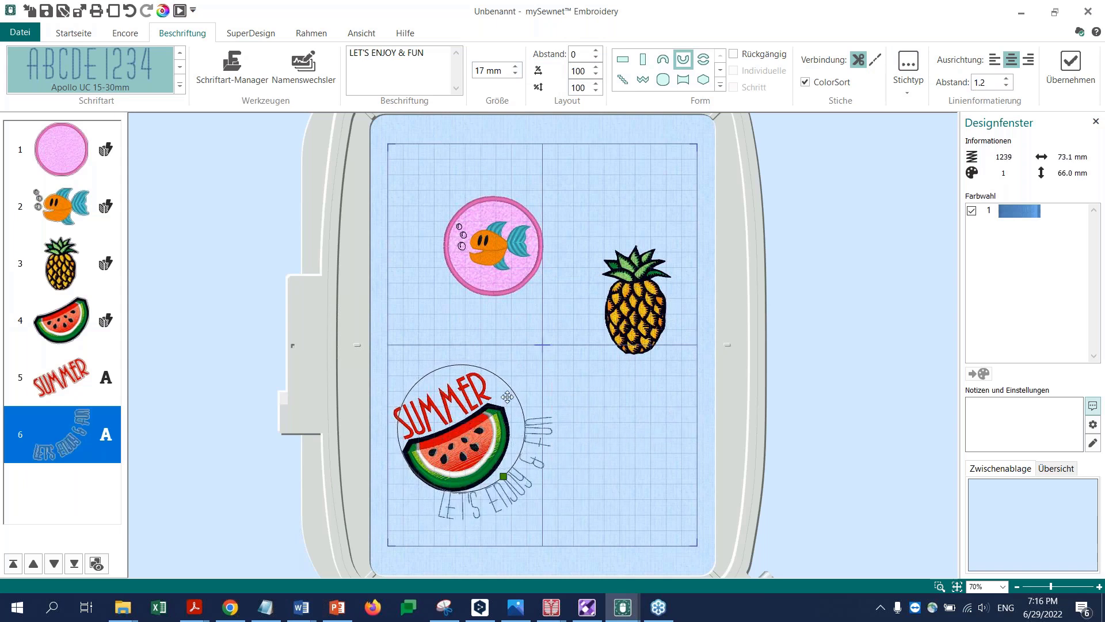
pyautogui.moveTo(507, 397); pyautogui.dragTo(496, 392)
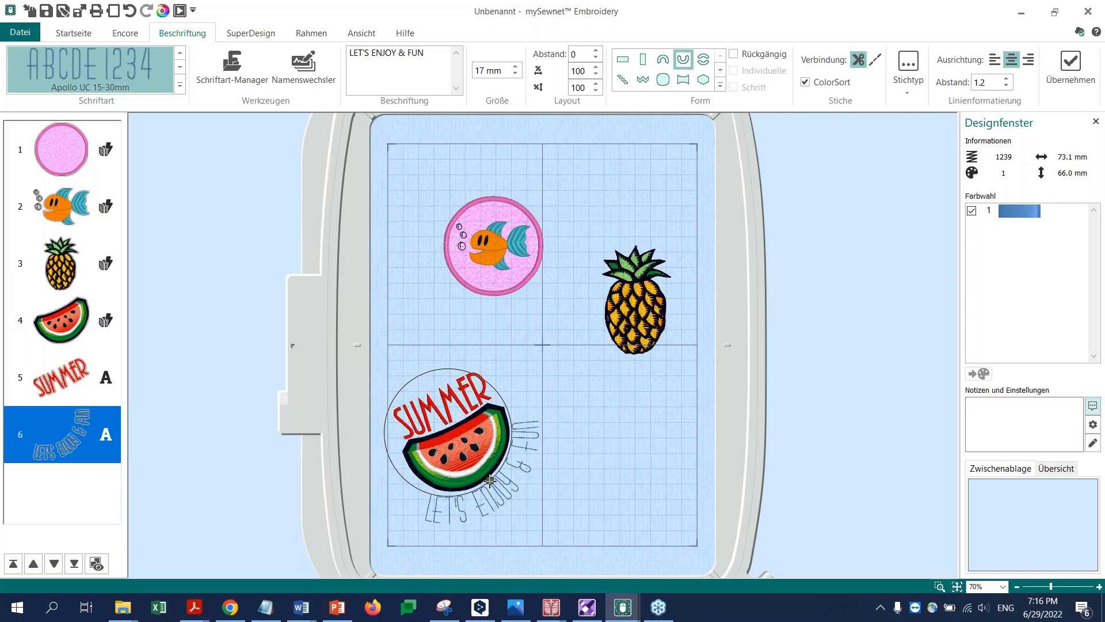
pyautogui.moveTo(490, 481); pyautogui.dragTo(487, 486)
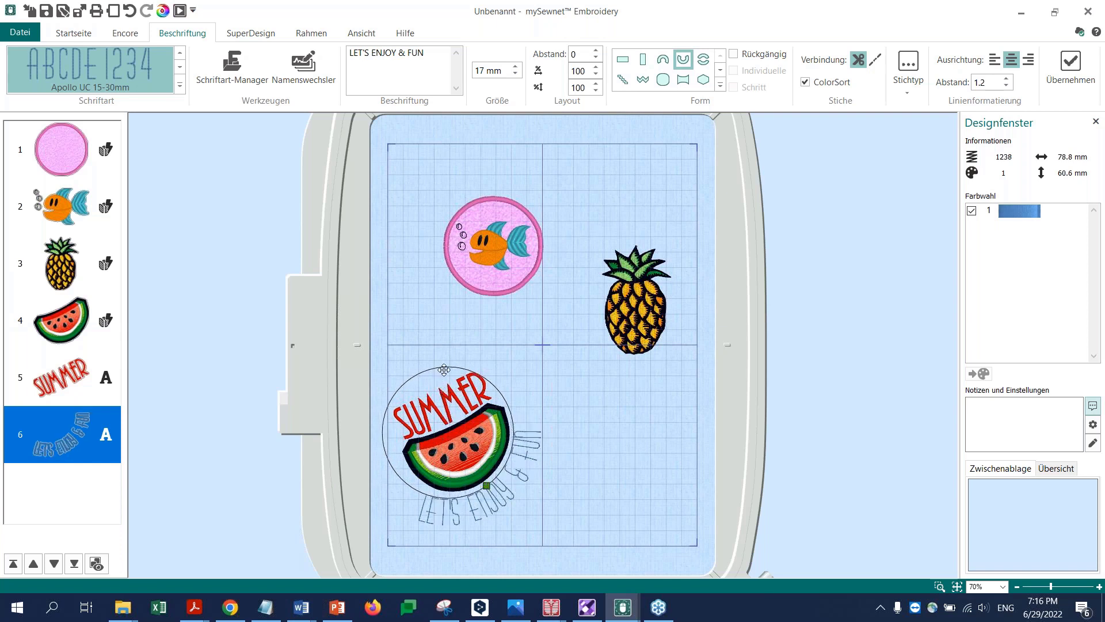
pyautogui.moveTo(444, 369); pyautogui.dragTo(446, 369)
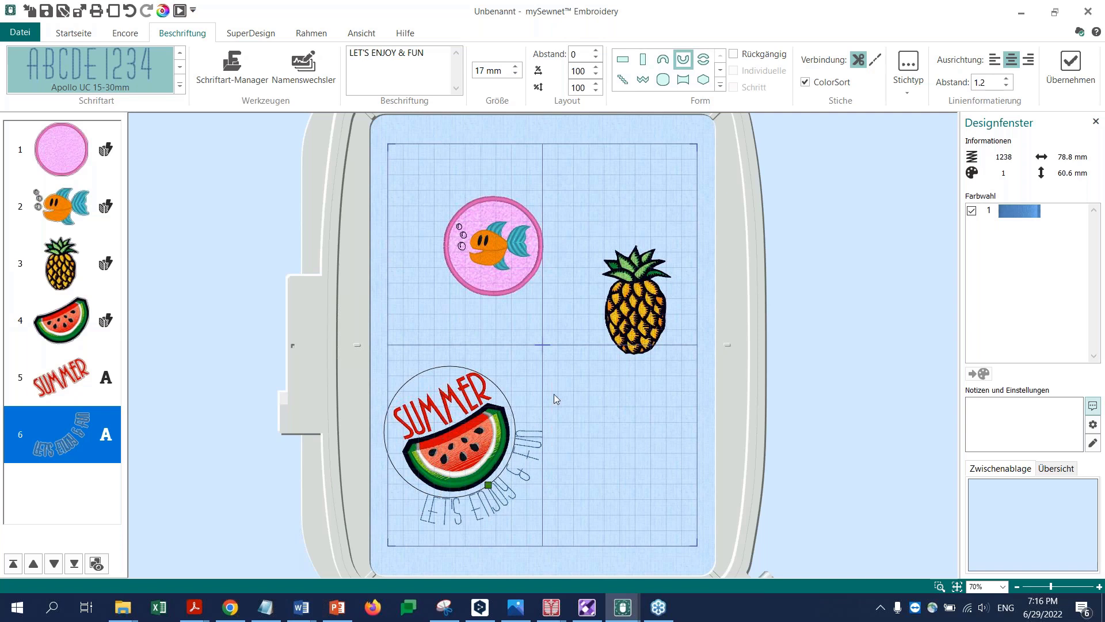
pyautogui.click(444, 336)
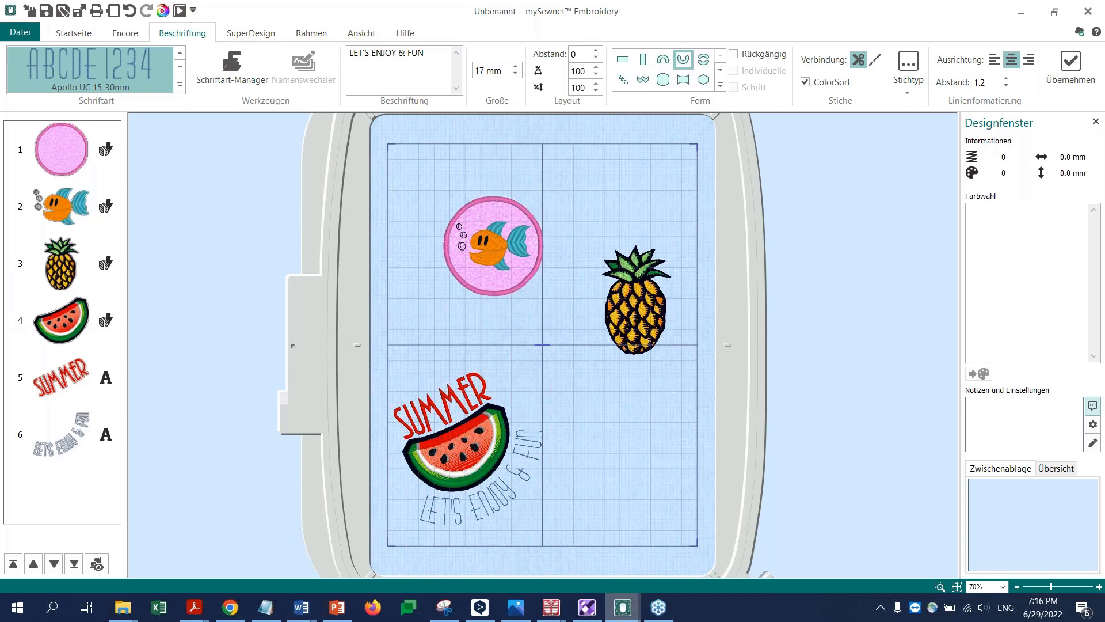
# Switch to the other open design containing the Hello SUMMER lettering and the framed flower
pyautogui.moveTo(620, 609)
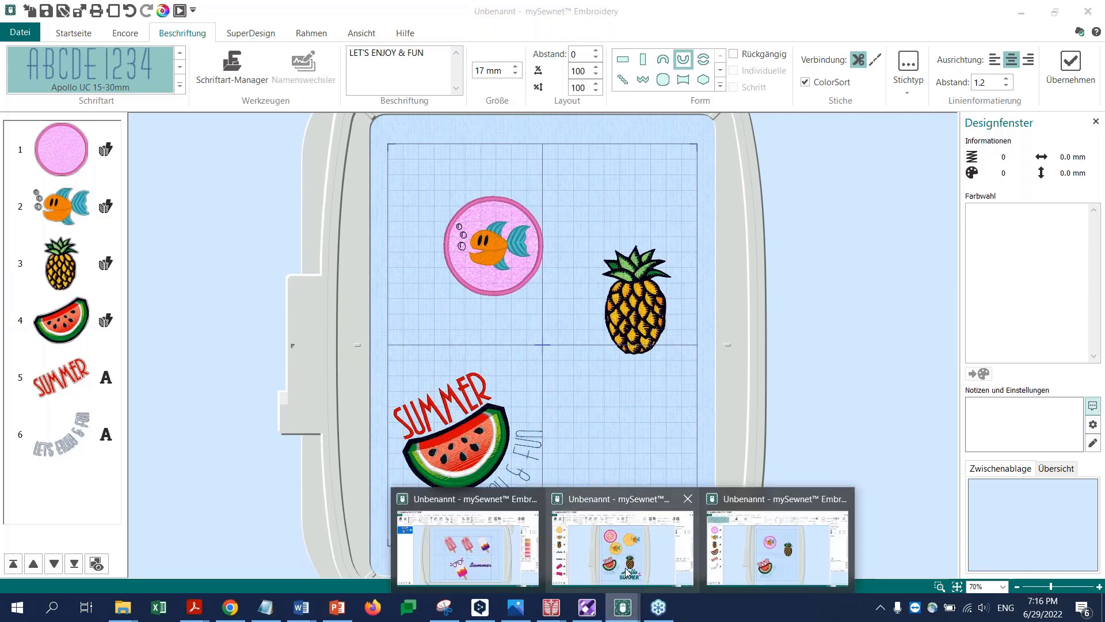
pyautogui.click(626, 571)
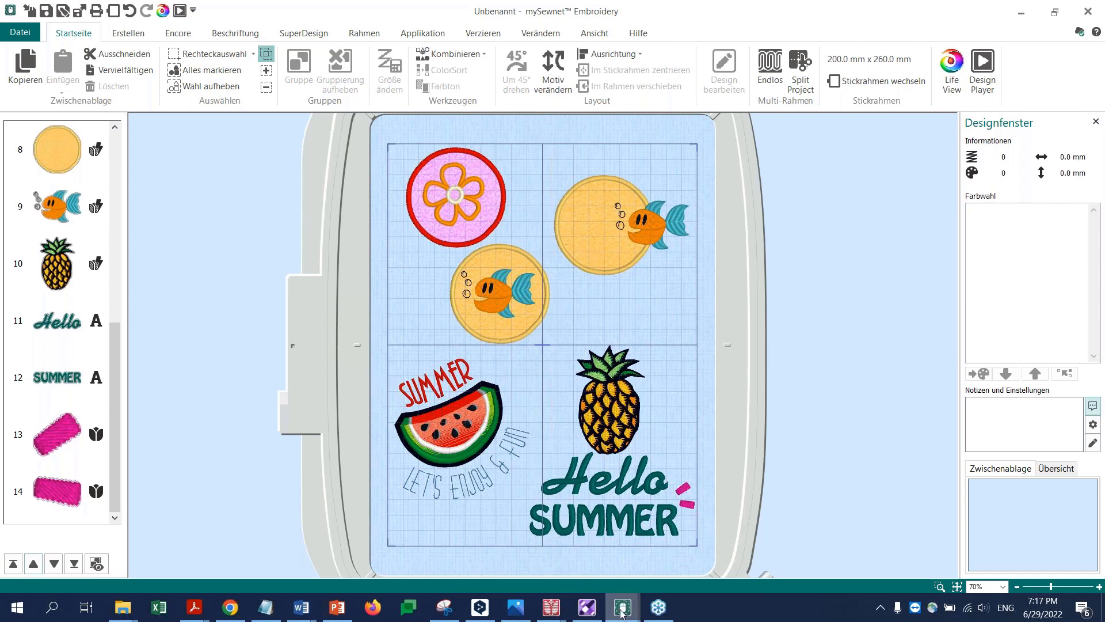
pyautogui.moveTo(622, 612)
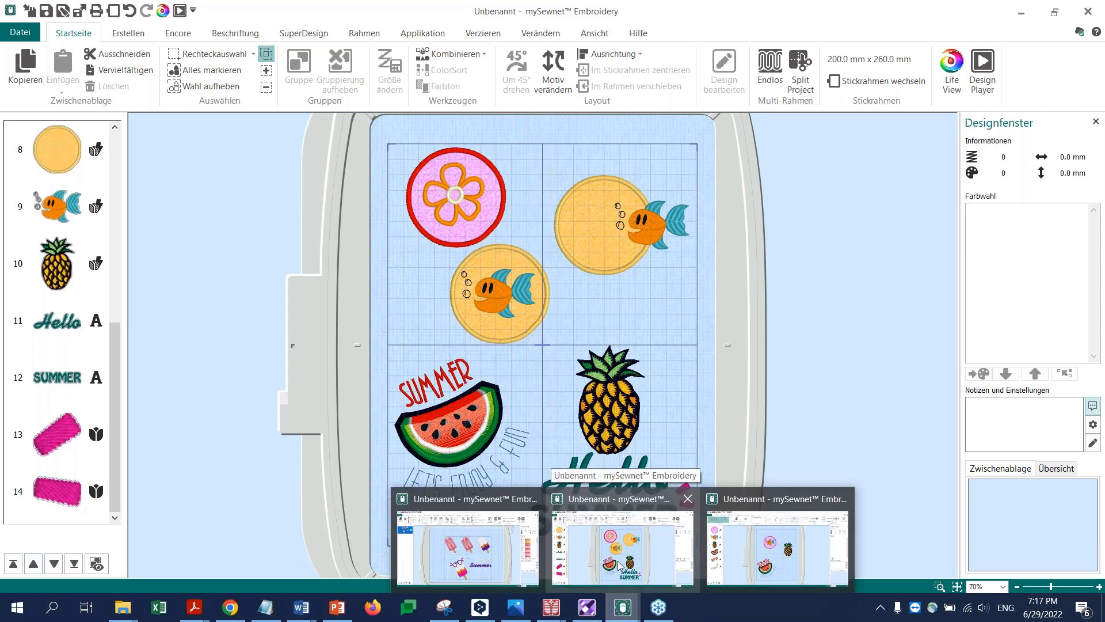
pyautogui.click(652, 562)
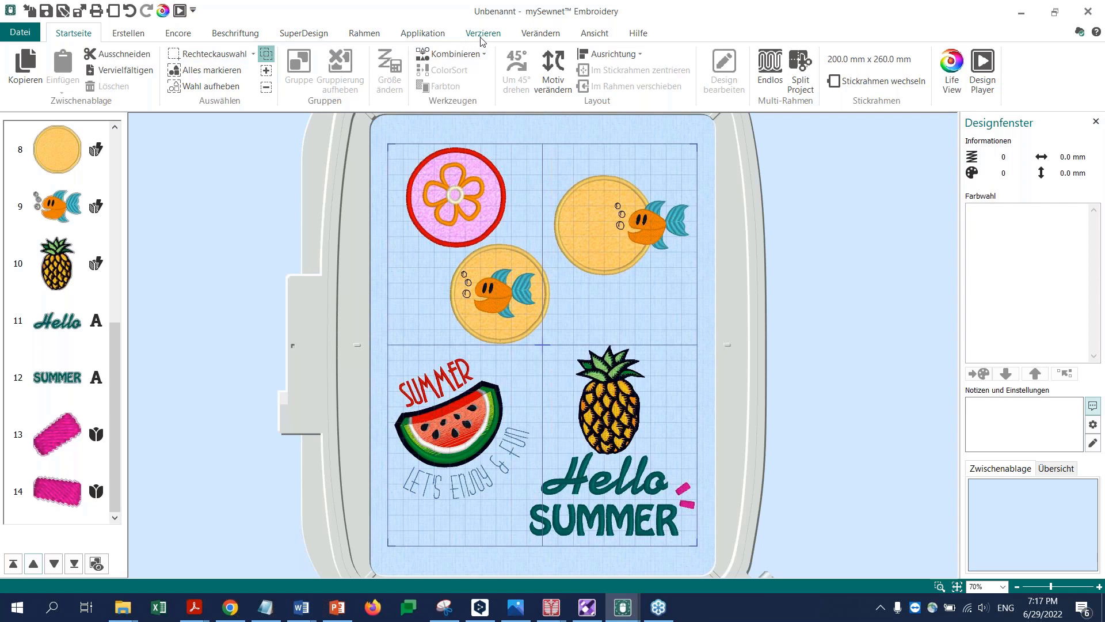
# Try several random 100 mm Spiro patterns and discard them
pyautogui.click(129, 36)
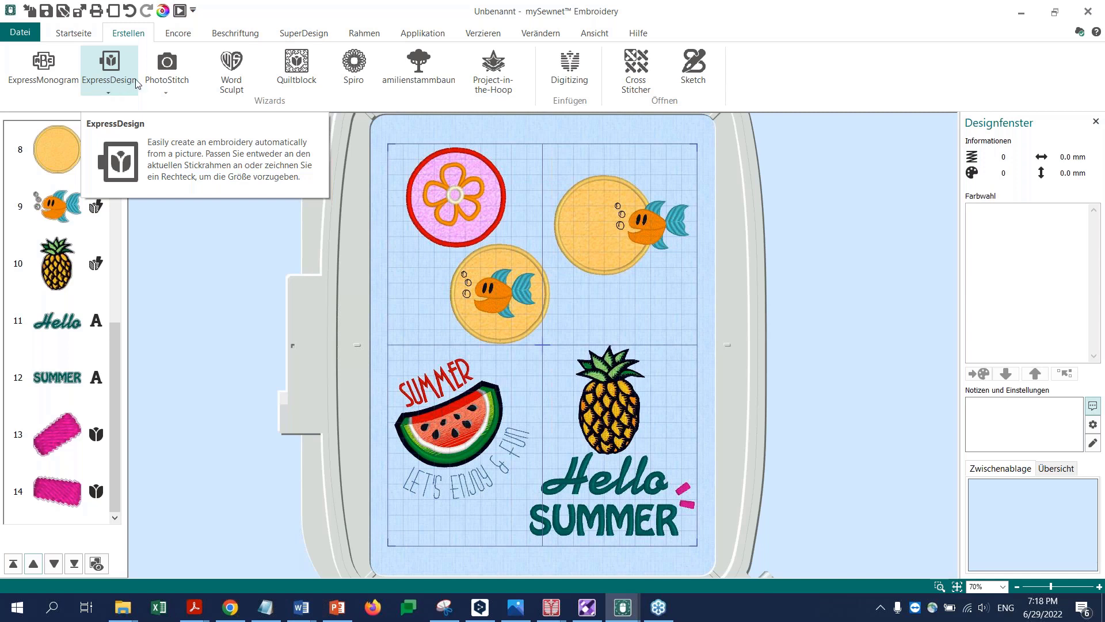
pyautogui.click(348, 71)
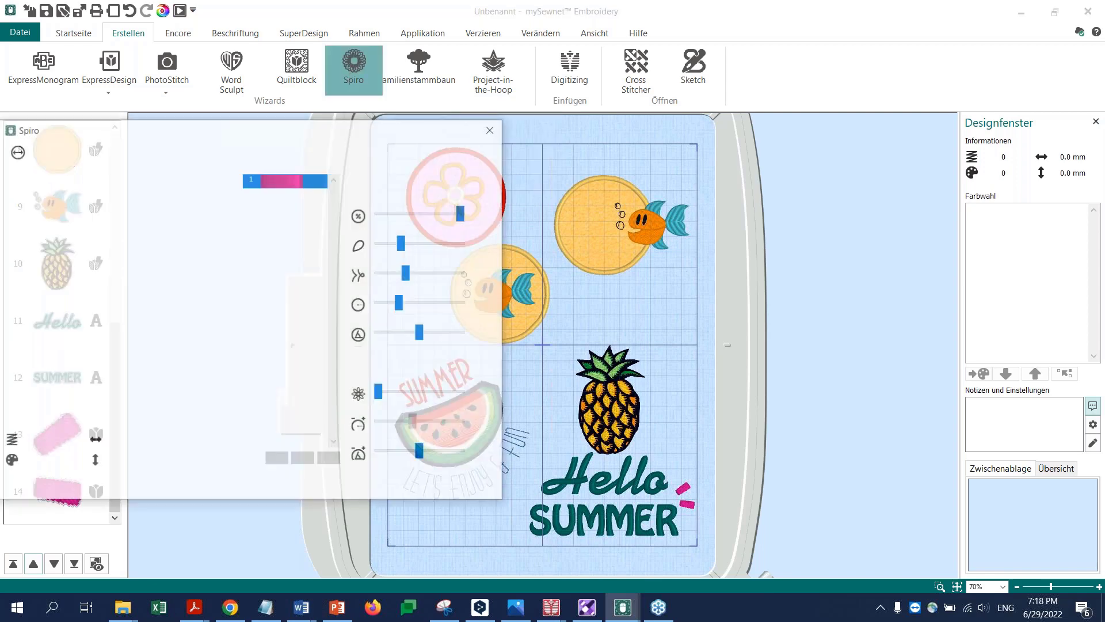
pyautogui.click(157, 152)
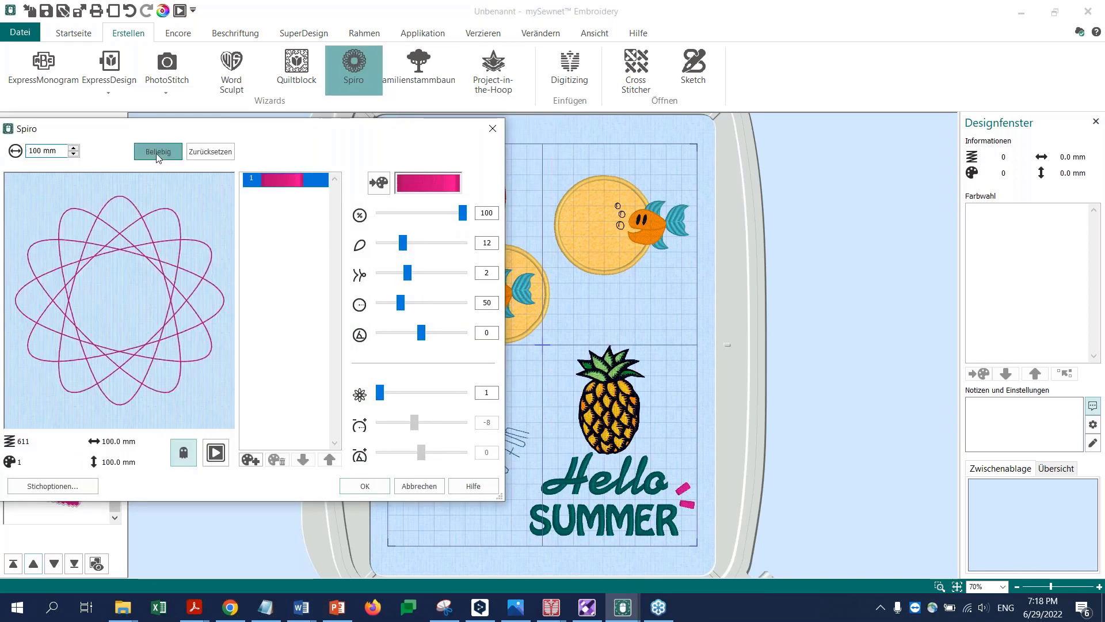
pyautogui.click(285, 351)
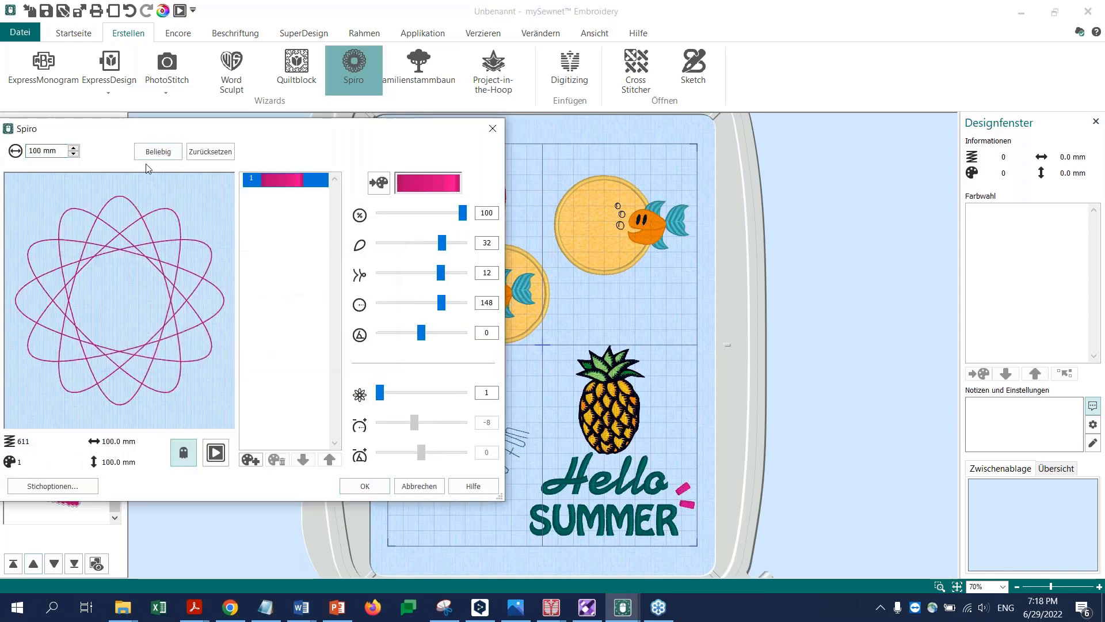
pyautogui.click(152, 152)
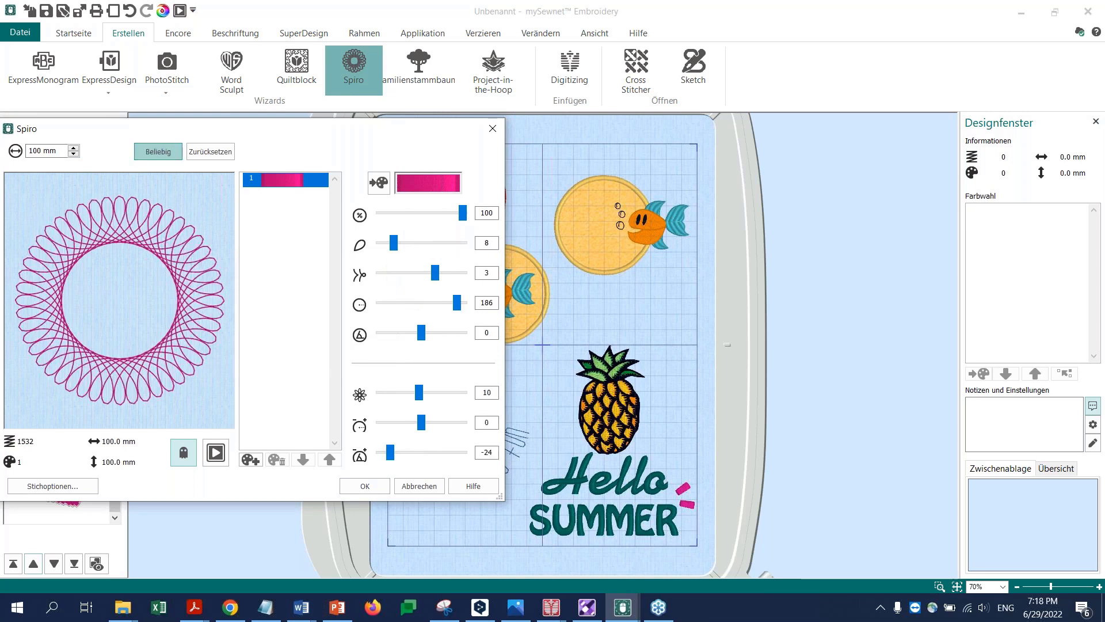
pyautogui.click(152, 152)
pyautogui.click(152, 152)
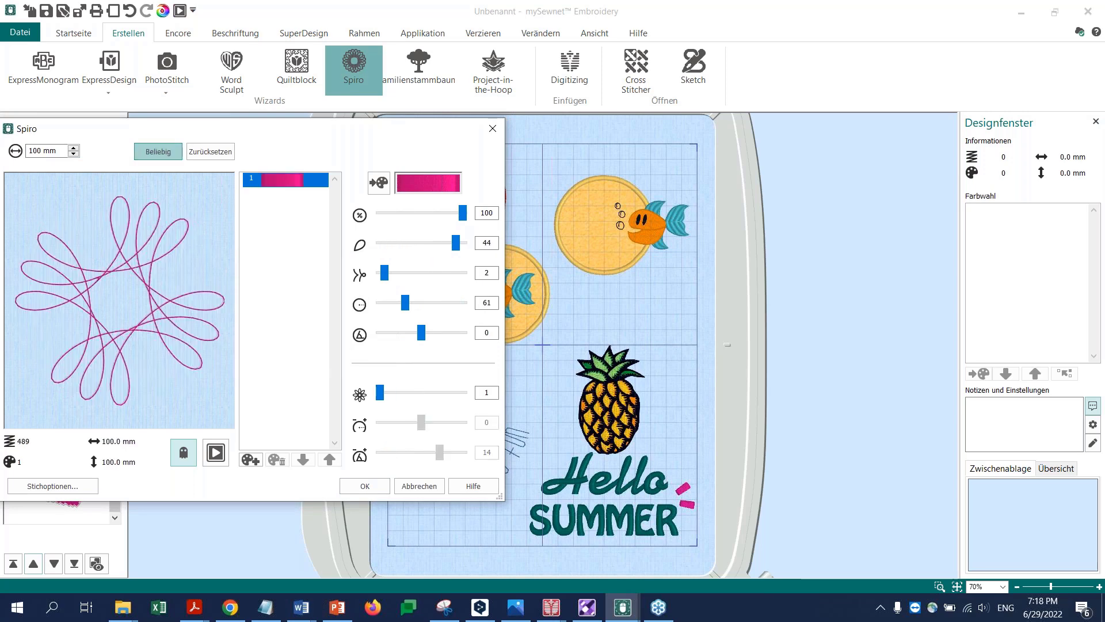
pyautogui.click(152, 152)
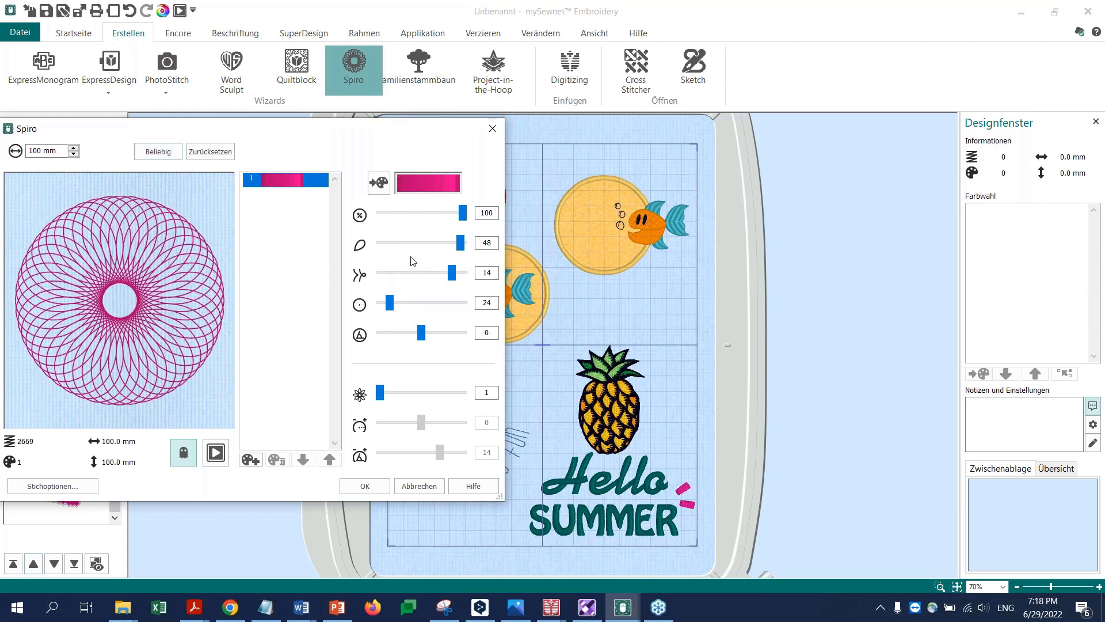
pyautogui.click(493, 131)
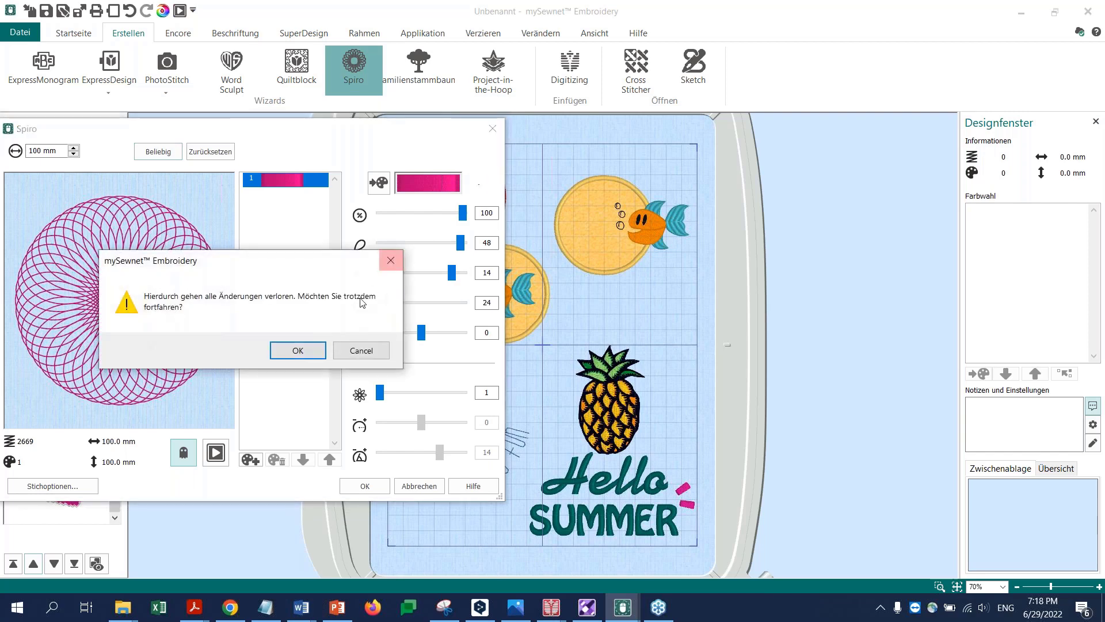
pyautogui.click(297, 351)
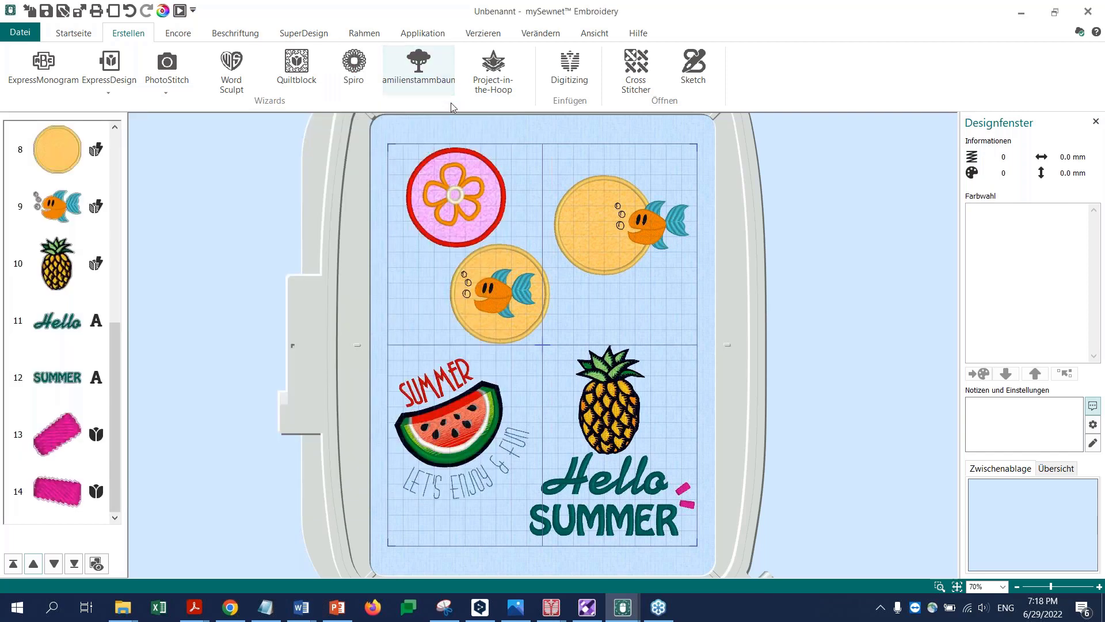
# Start the Project-in-the-Hoop wizard and preview the Handyhülle and Reißverschluss-Etuis project categories
pyautogui.click(489, 84)
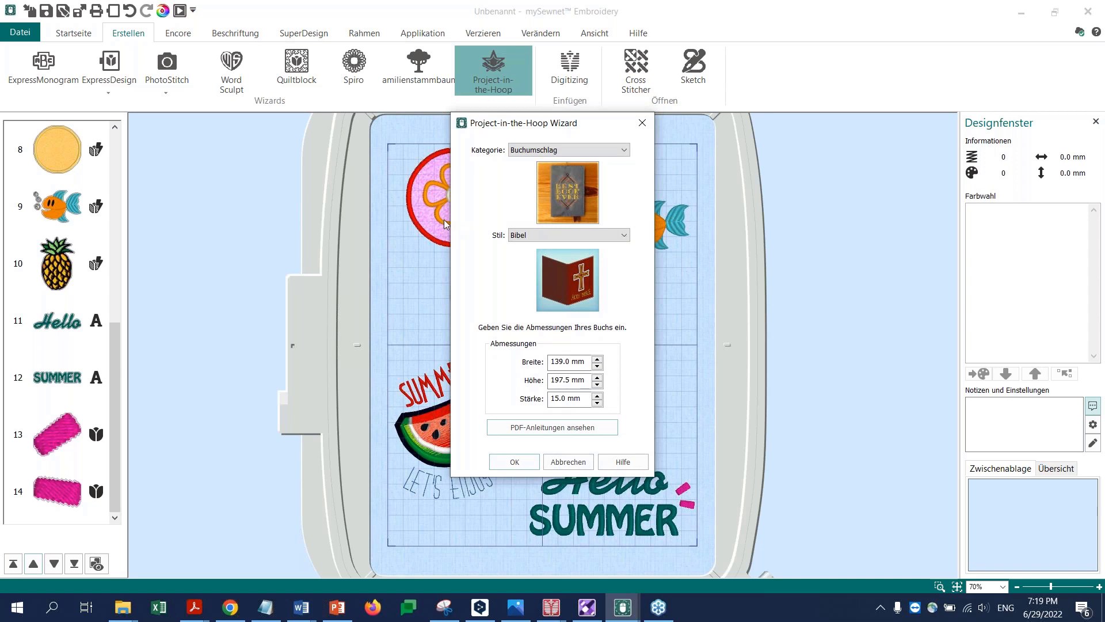
pyautogui.click(624, 151)
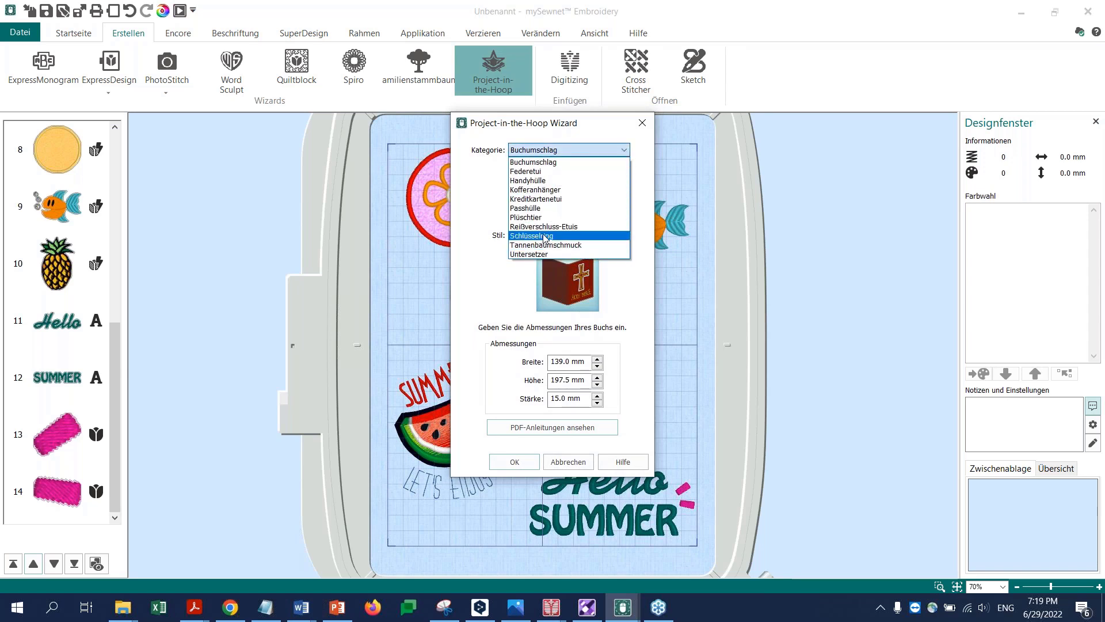
pyautogui.click(534, 180)
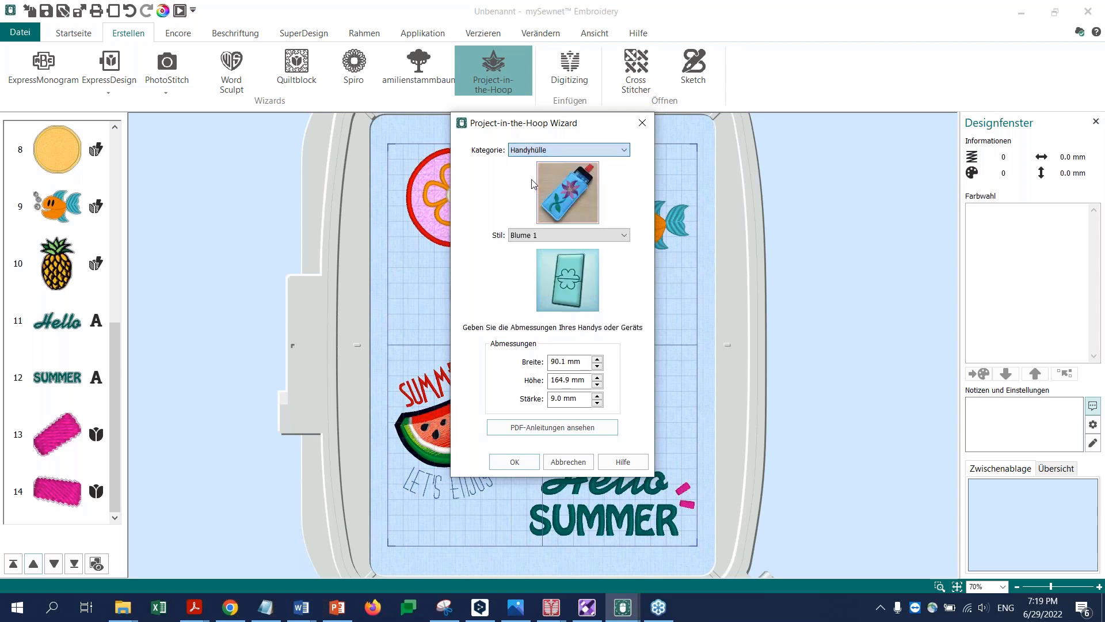
pyautogui.click(625, 152)
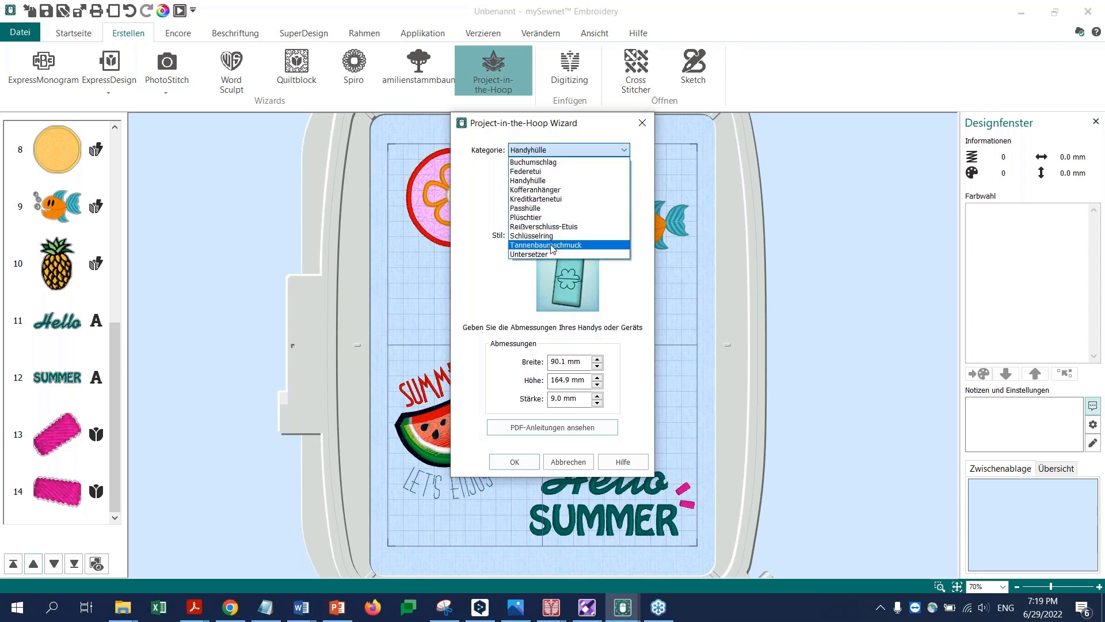
pyautogui.click(543, 227)
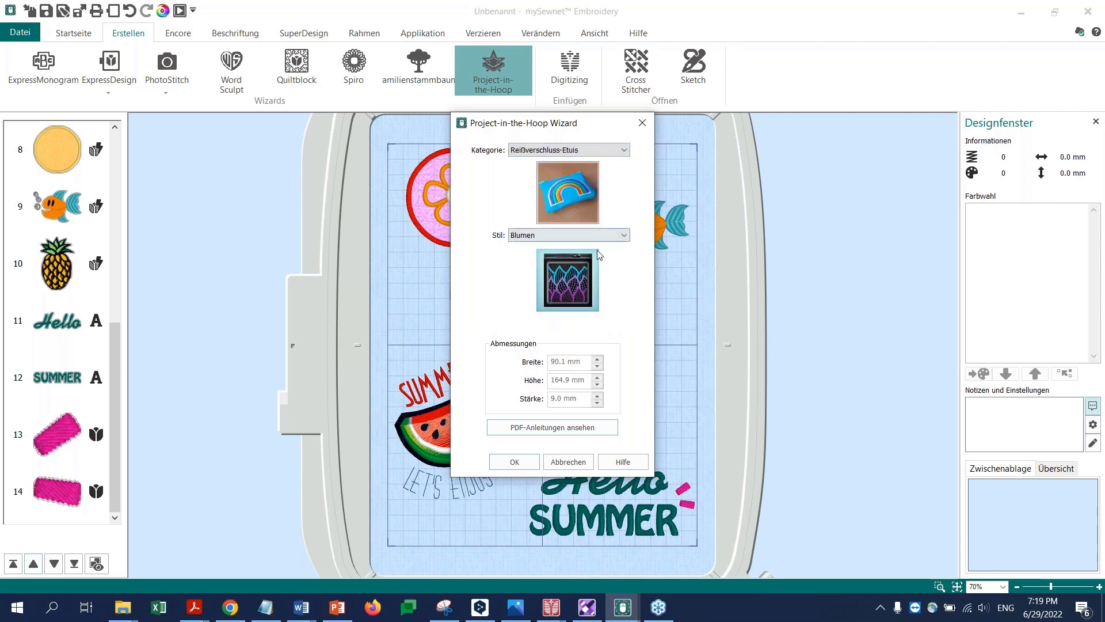
# Preview the Kassette style for the zipper pouch, ending on the Blumen style
pyautogui.click(625, 236)
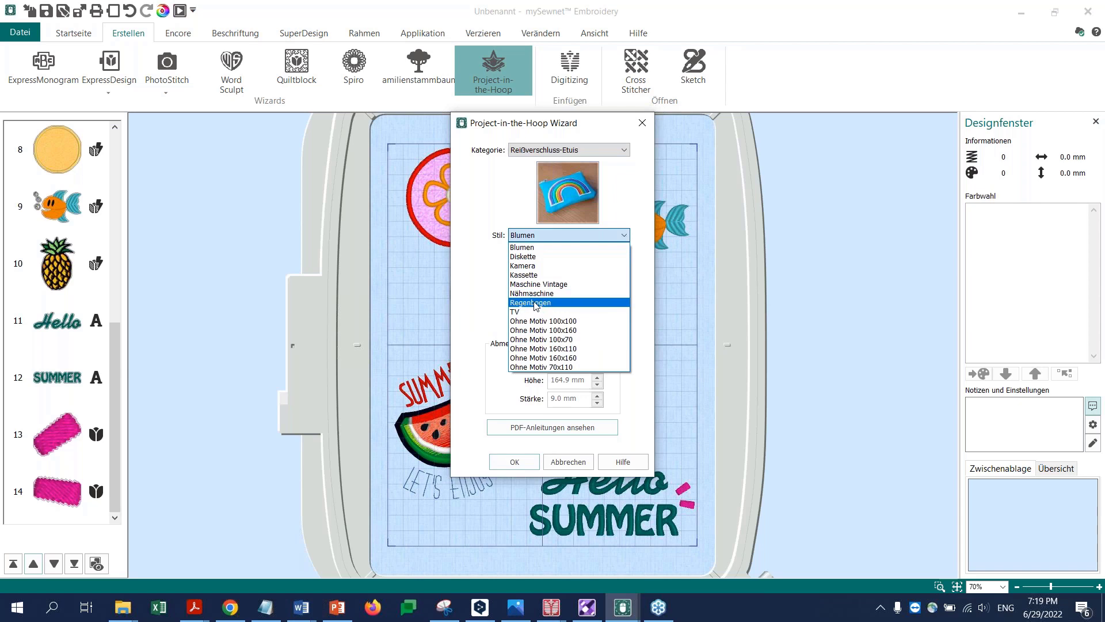
pyautogui.click(535, 274)
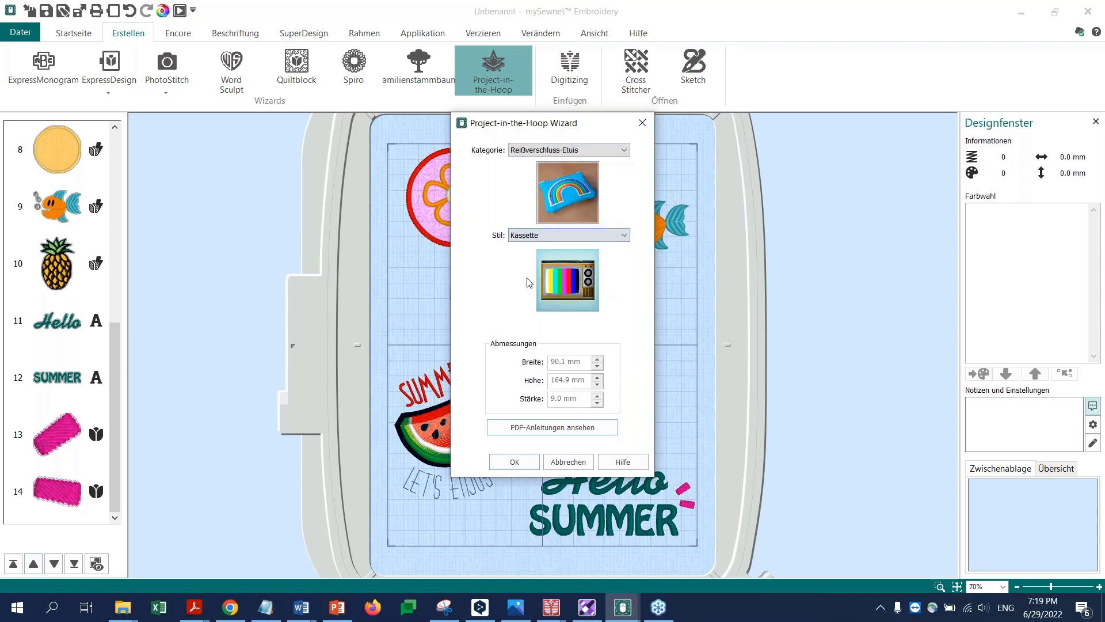
pyautogui.click(620, 237)
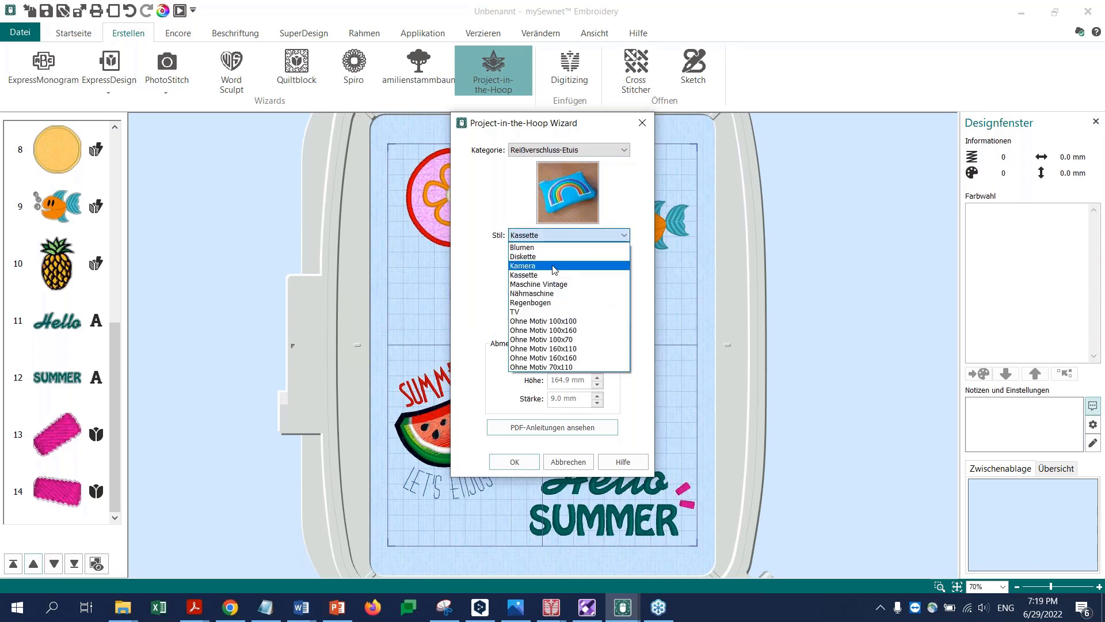
pyautogui.click(544, 247)
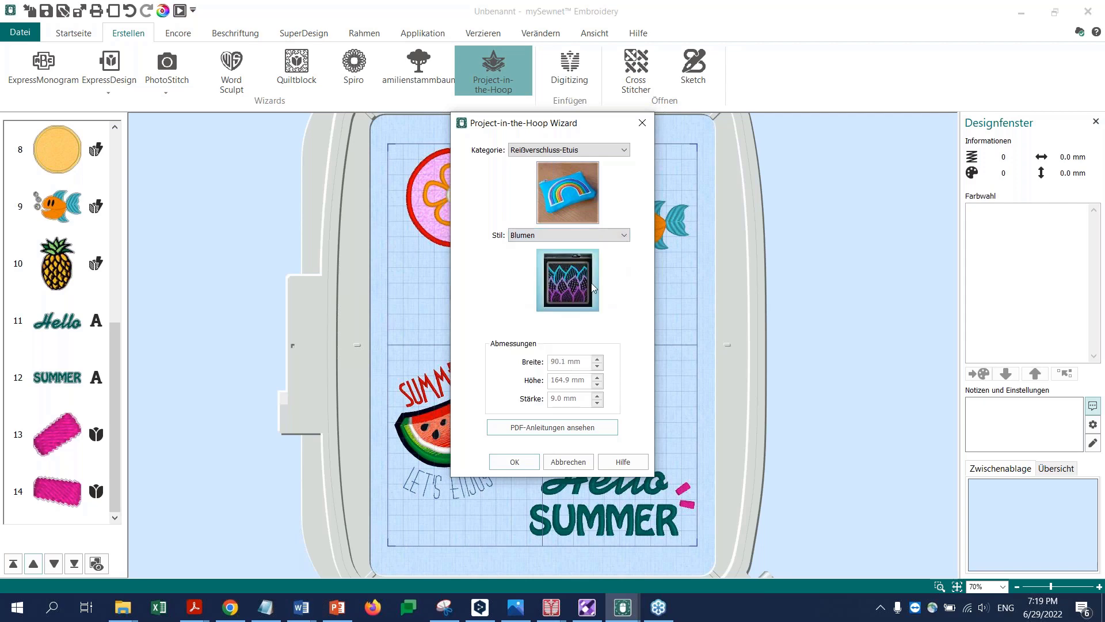
# Open the zipper pouch PDF instructions and read through all the project stages to the final cutting and turning page
pyautogui.click(542, 427)
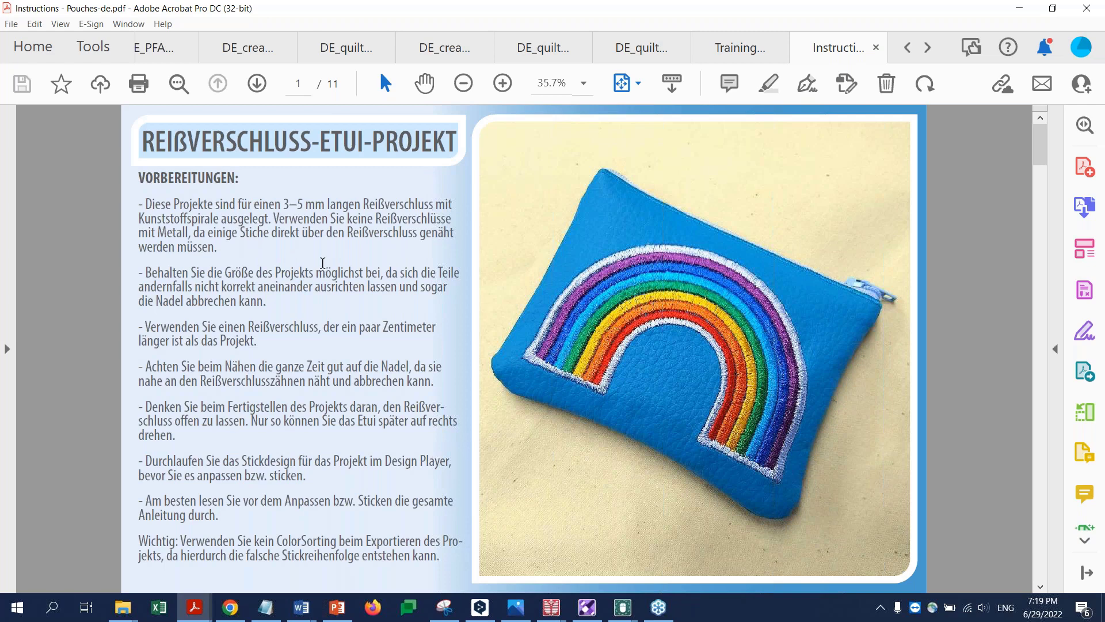
pyautogui.scroll(-2, 323, 264)
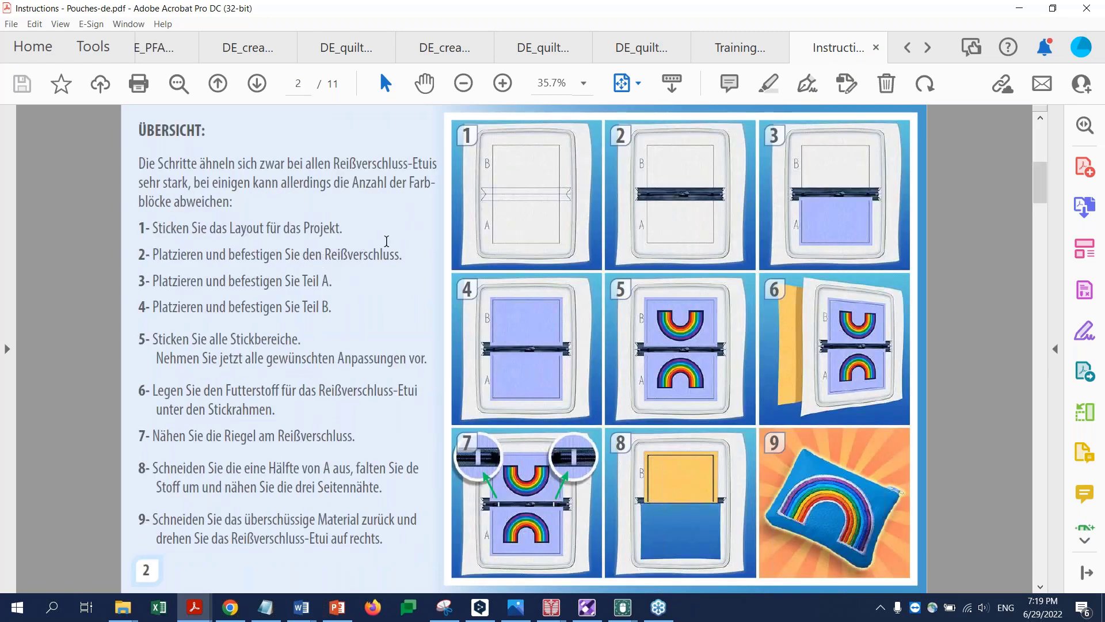
pyautogui.scroll(-2, 547, 234)
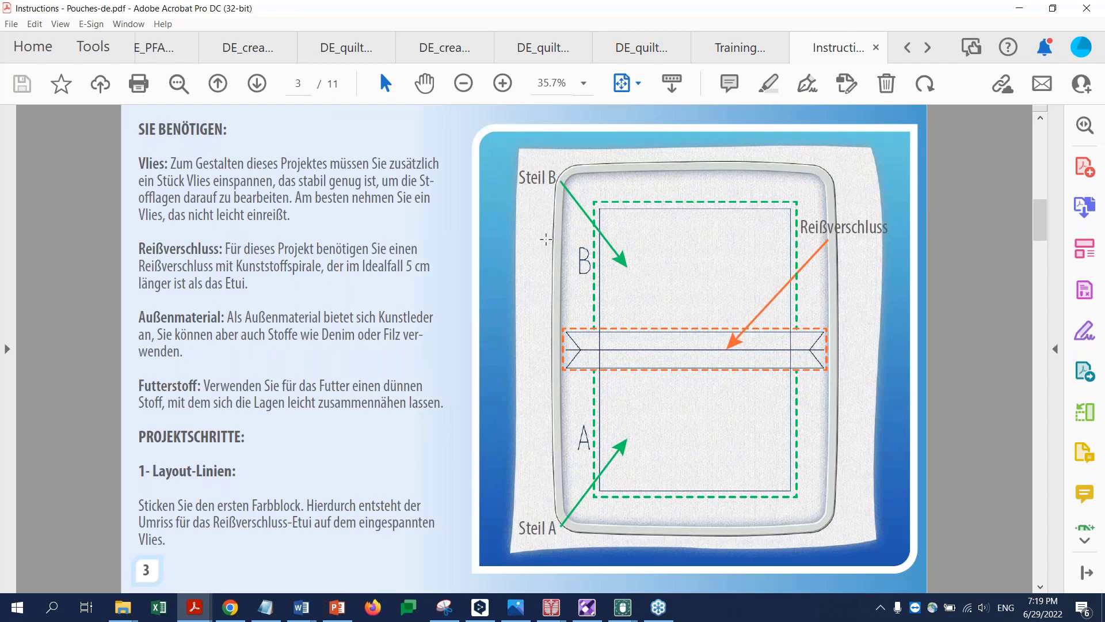
pyautogui.scroll(-2, 546, 238)
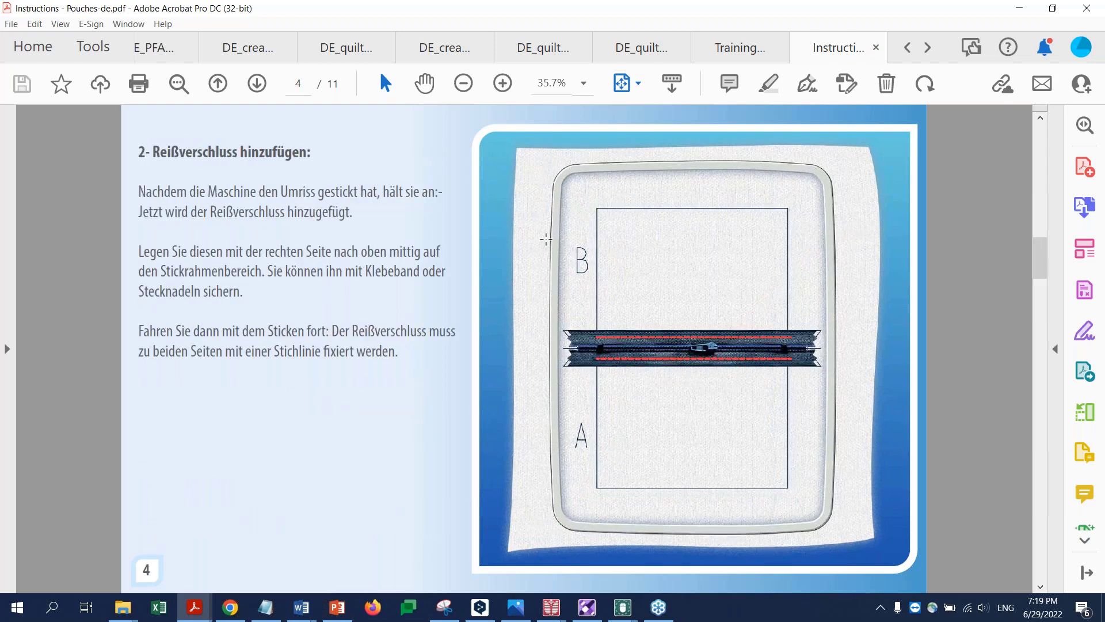
pyautogui.scroll(-2, 546, 238)
pyautogui.scroll(-2, 547, 238)
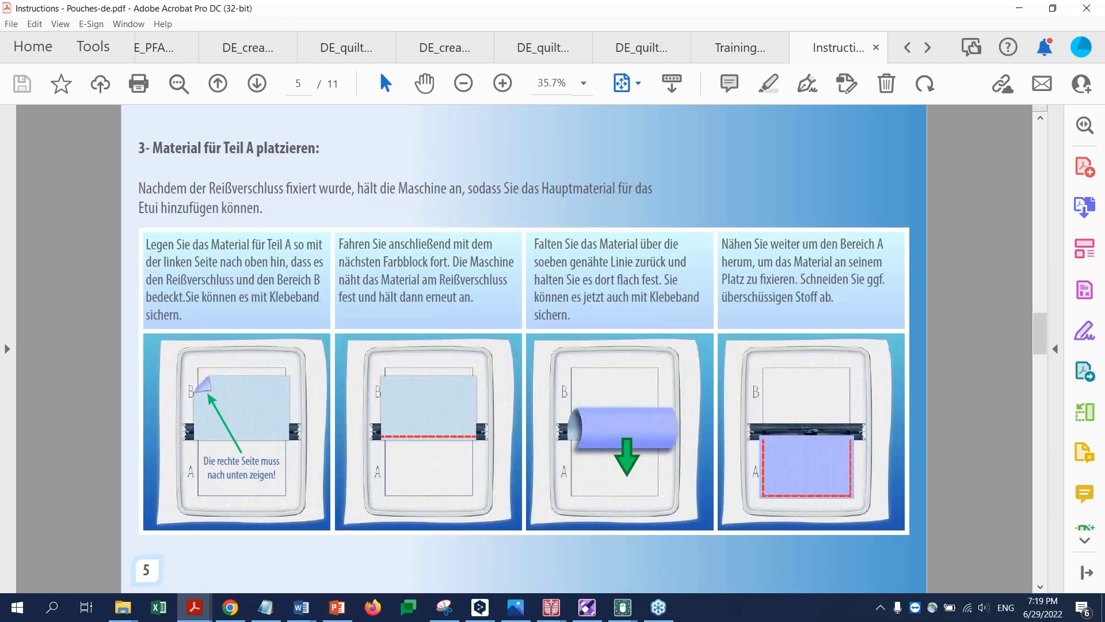
pyautogui.scroll(-2, 547, 238)
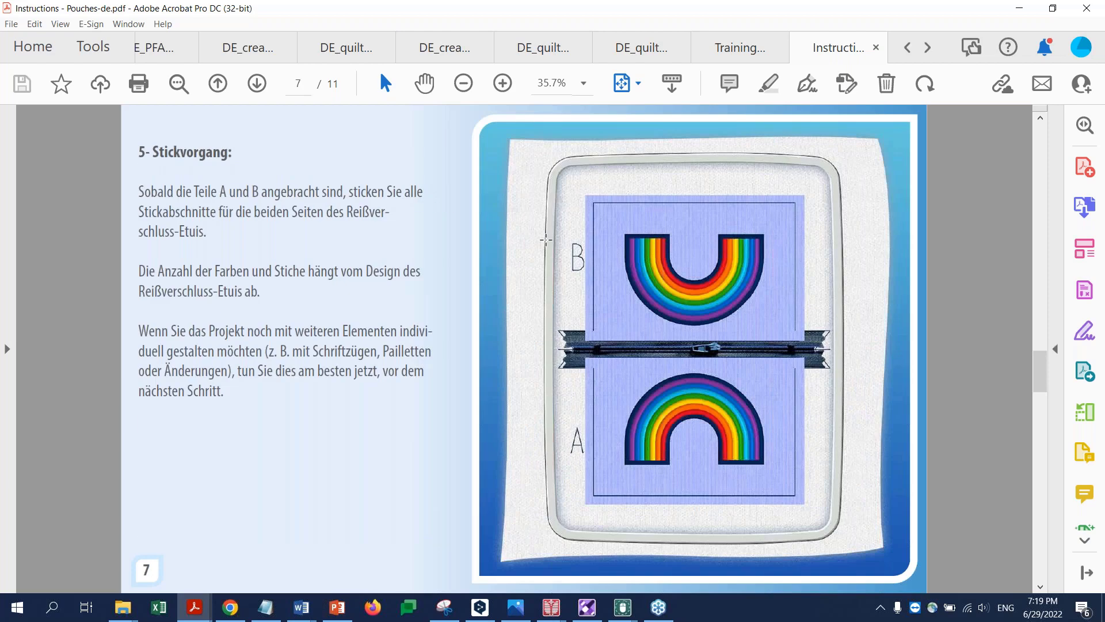
pyautogui.scroll(-2, 547, 241)
pyautogui.scroll(-2, 547, 238)
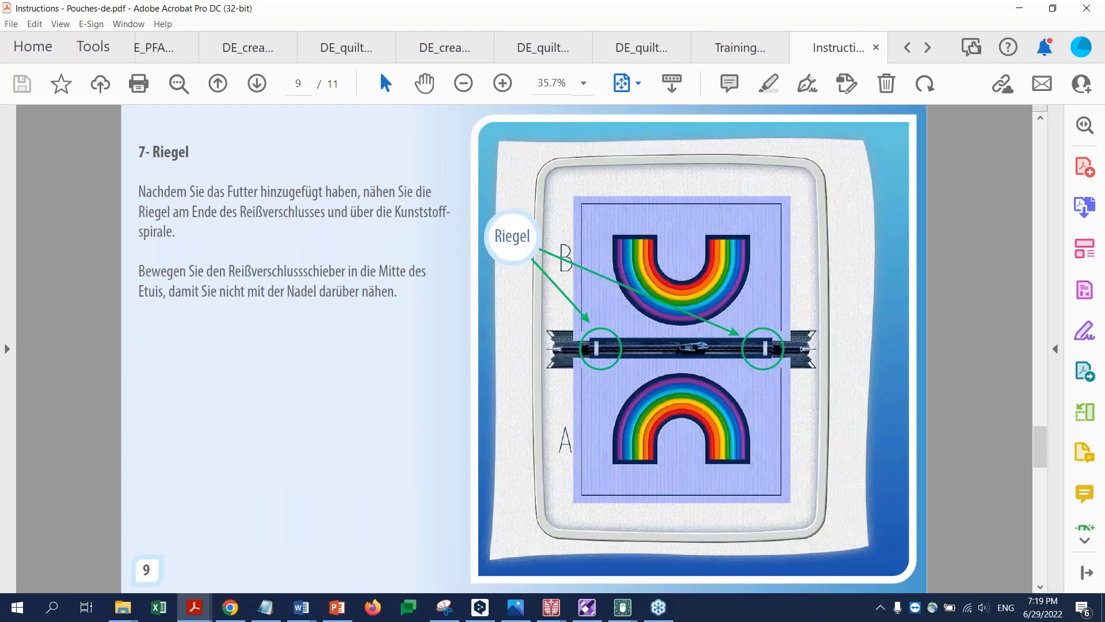
pyautogui.scroll(-2, 546, 241)
pyautogui.scroll(-2, 546, 245)
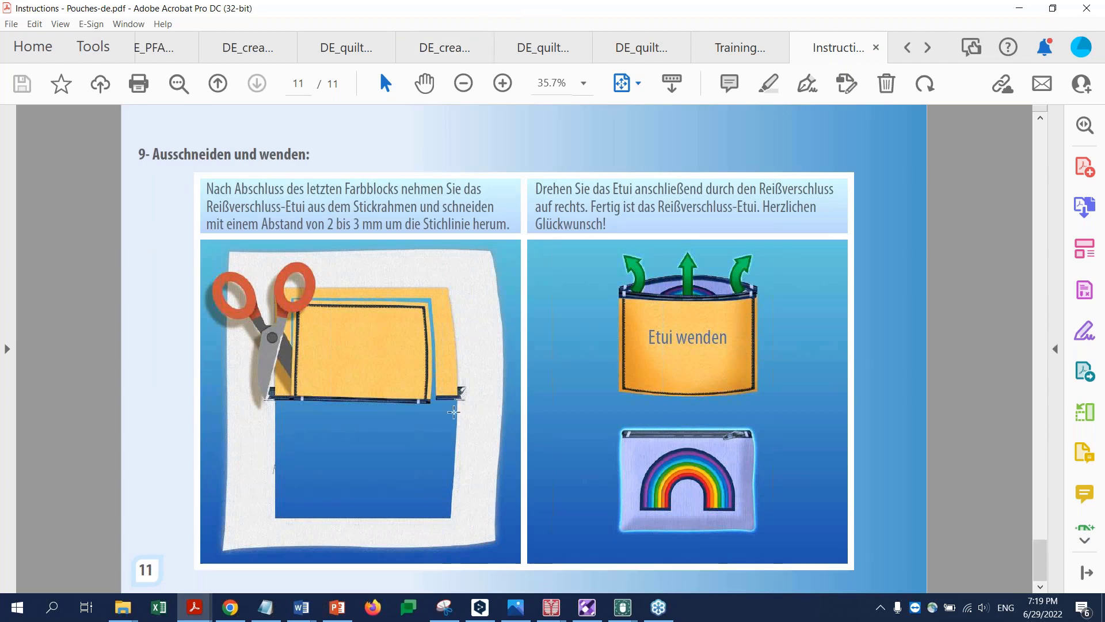
# Switch back to mySewnet Embroidery and close the Project-in-the-Hoop wizard without creating a project
pyautogui.click(623, 608)
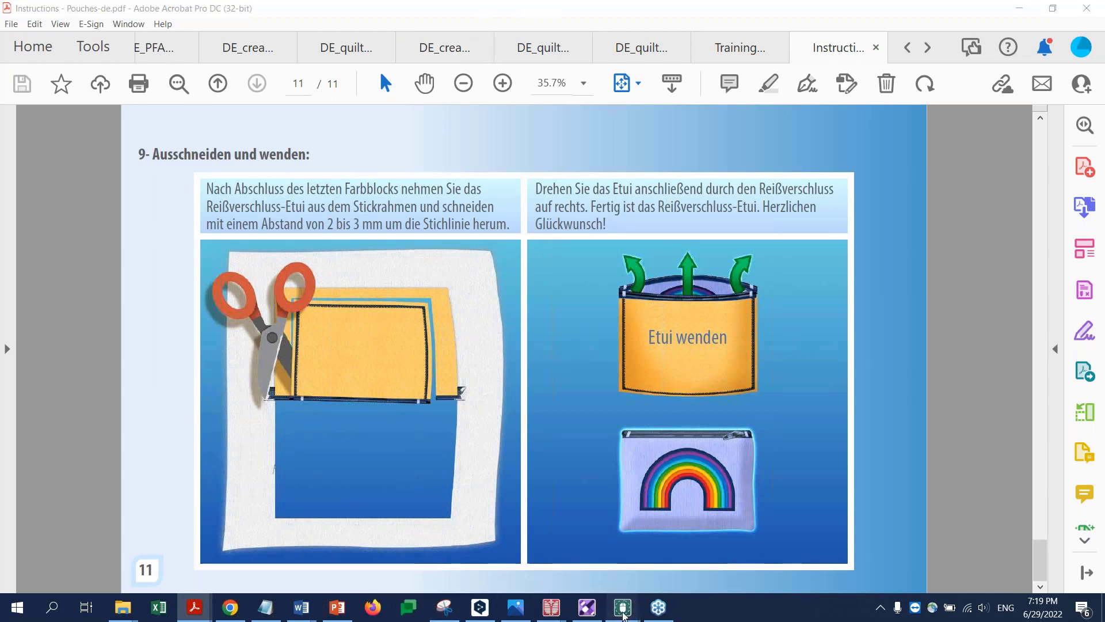
pyautogui.click(652, 563)
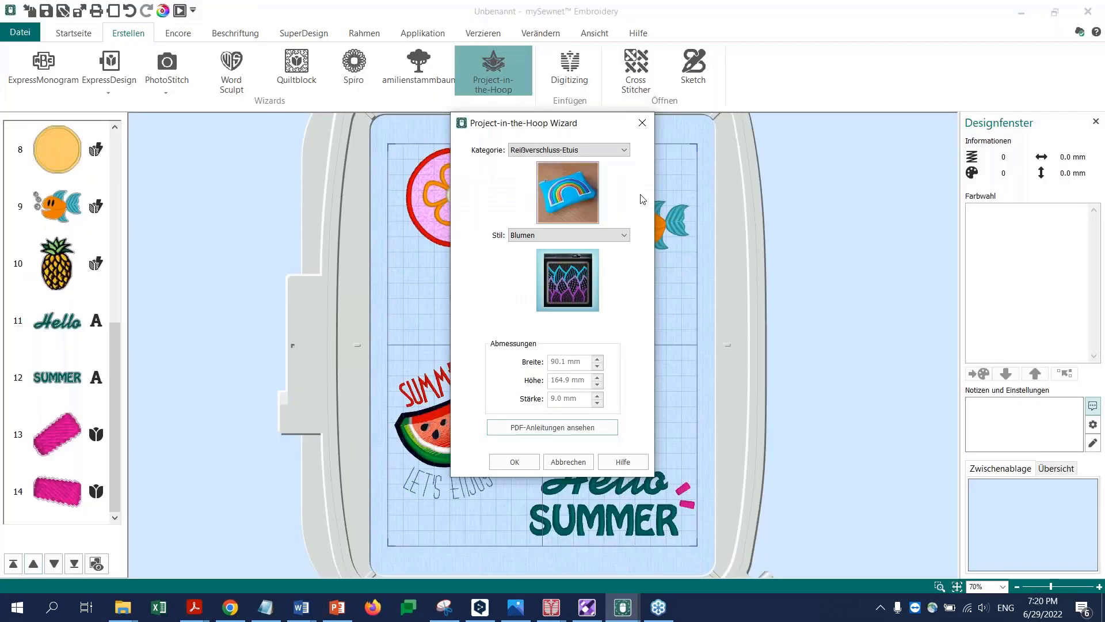
pyautogui.click(642, 122)
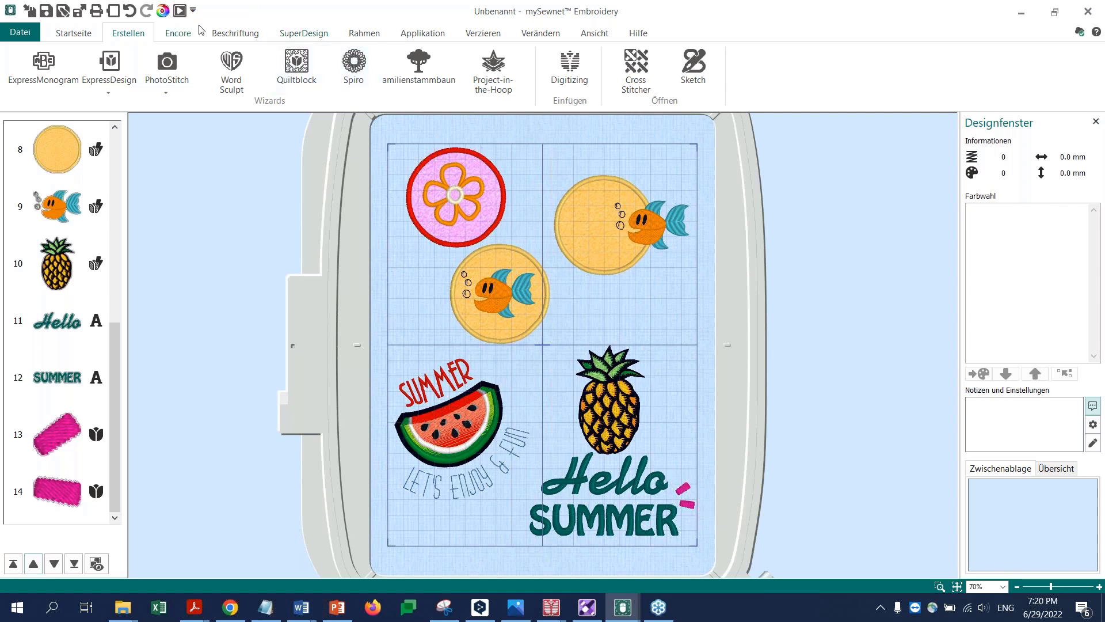
# Open the Schriftart-Manager and launch QuickFont to convert an installed font for embroidery
pyautogui.click(228, 35)
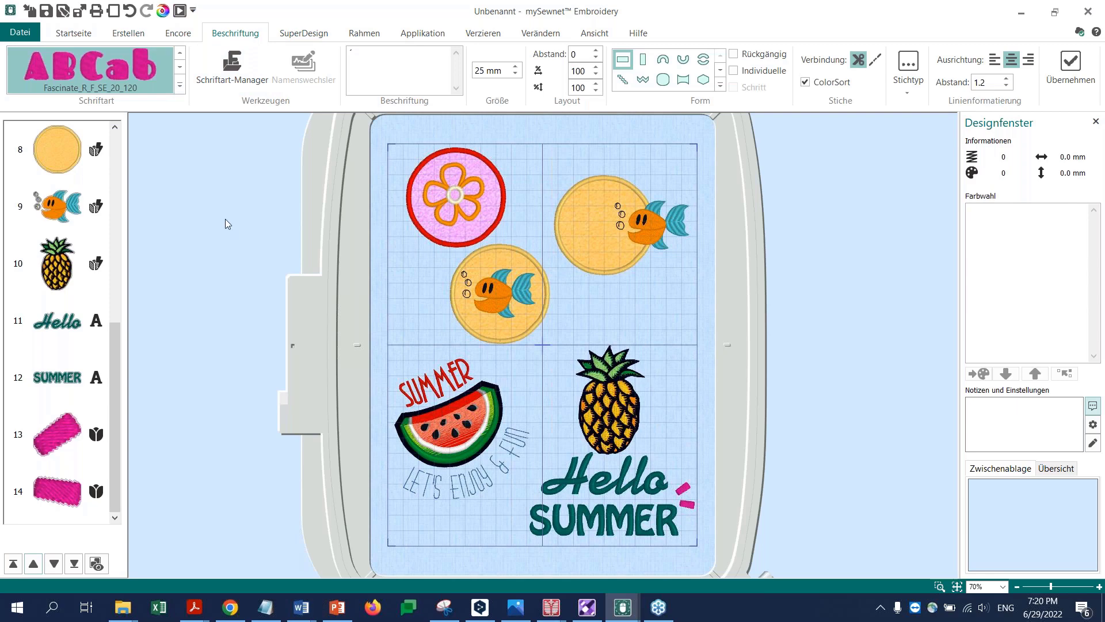
pyautogui.click(228, 75)
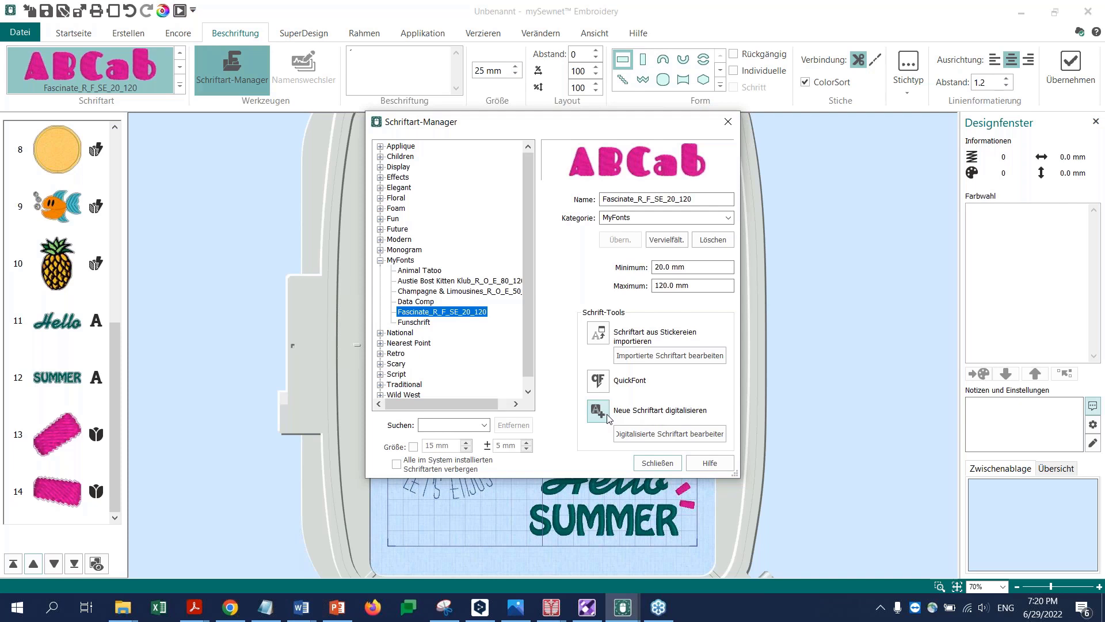
pyautogui.click(598, 381)
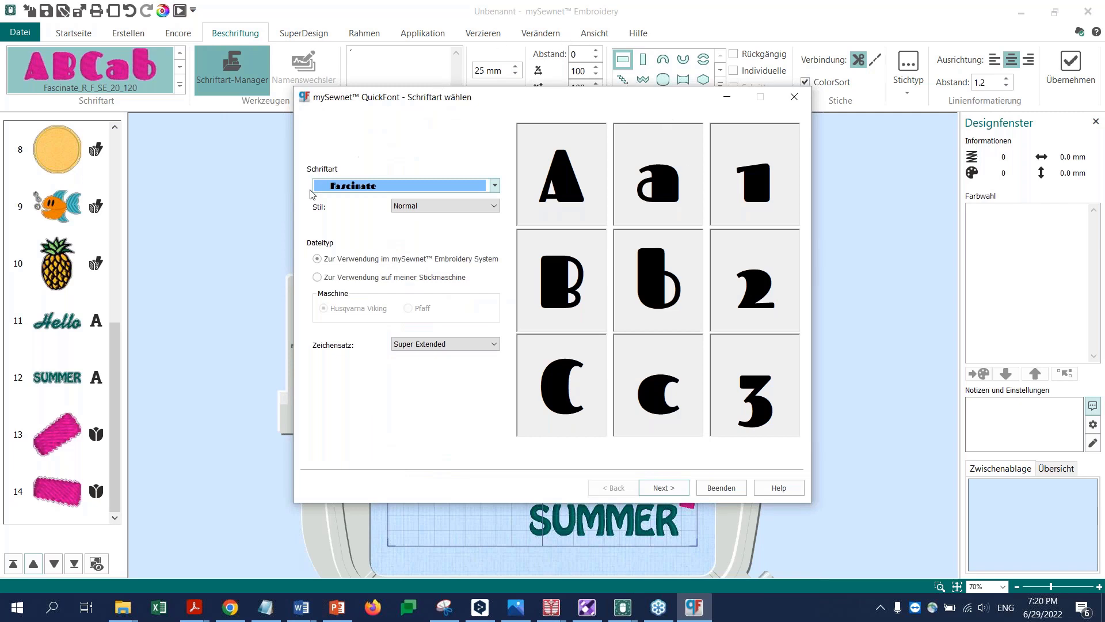
# Browse the installed fonts available for conversion in QuickFont, from Fascinate through the Microsoft and Montserrat families
pyautogui.click(495, 185)
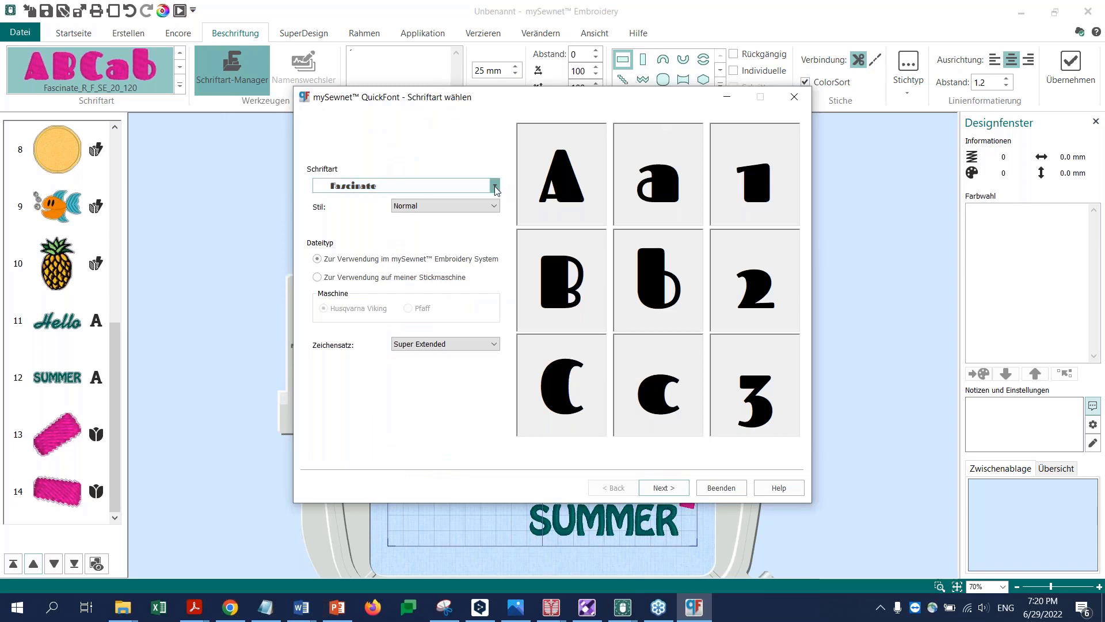
pyautogui.click(496, 186)
pyautogui.click(495, 185)
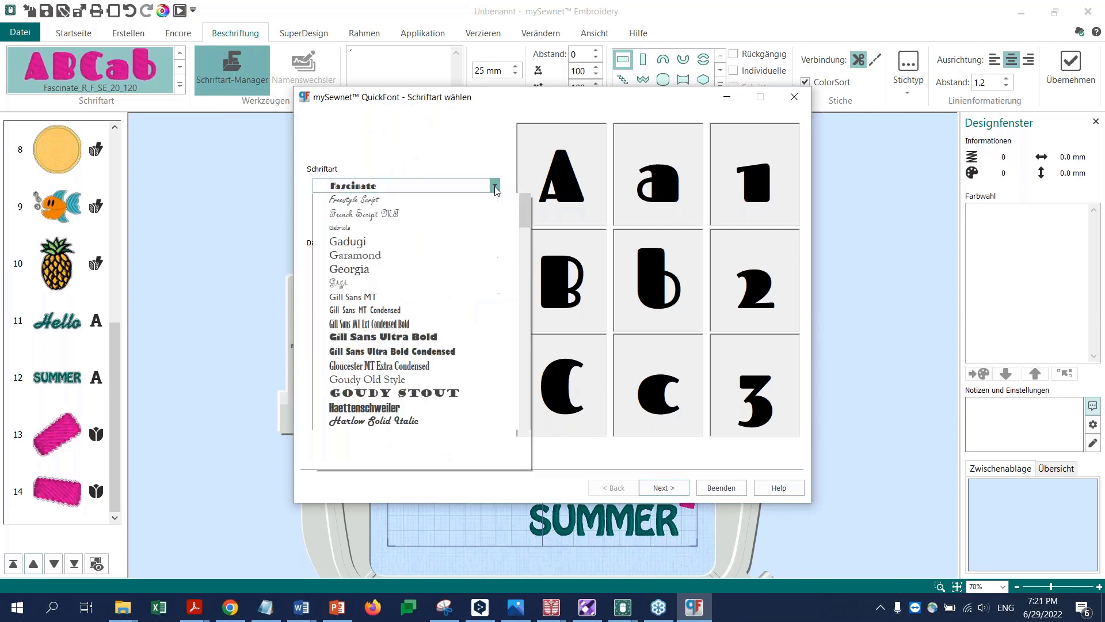
pyautogui.scroll(-5, 426, 314)
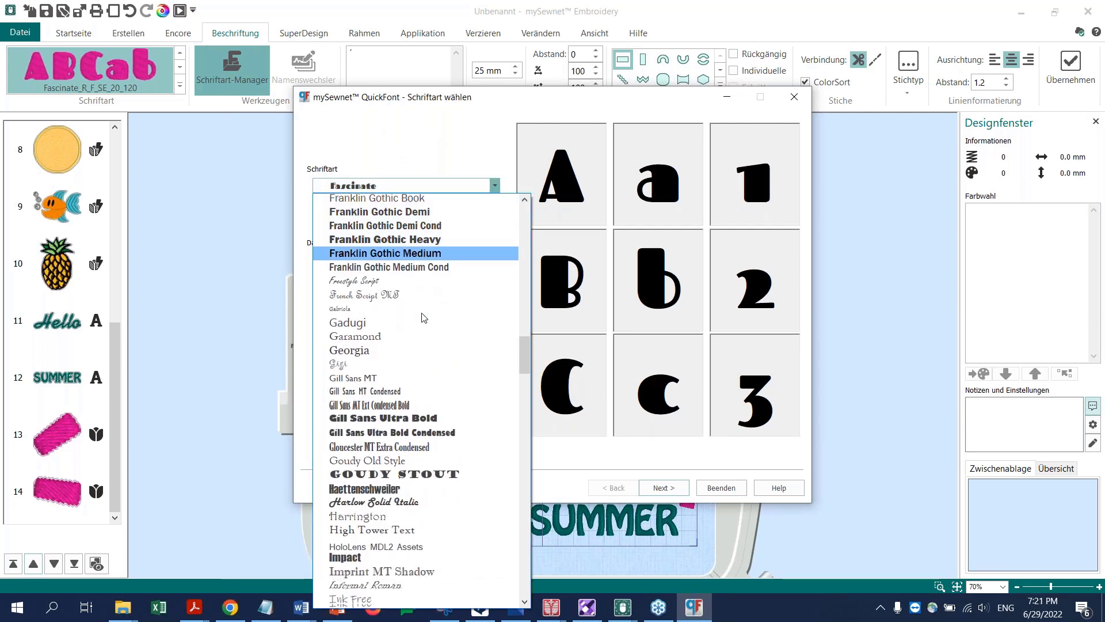
pyautogui.scroll(-6, 427, 306)
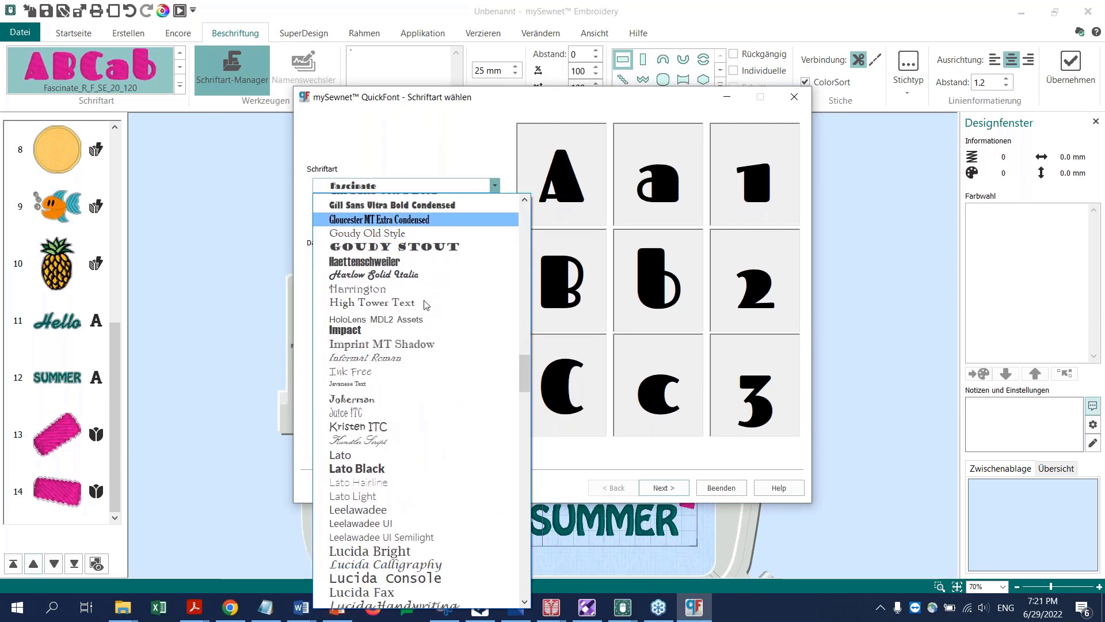
pyautogui.scroll(-6, 429, 300)
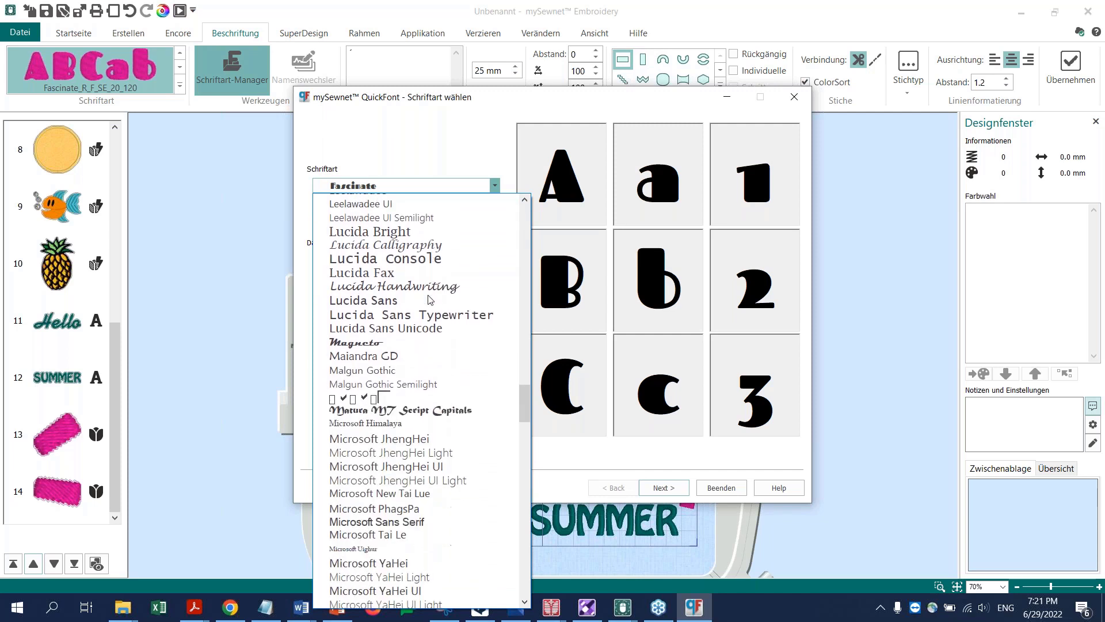
pyautogui.scroll(-3, 429, 299)
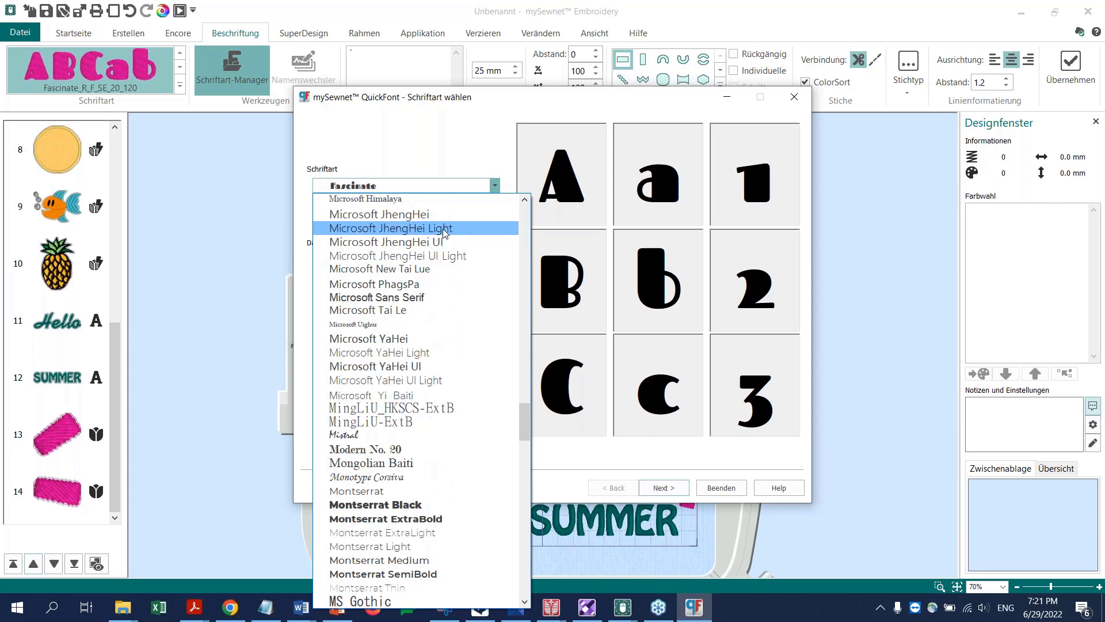
# Switch to Chrome and examine the Fascinate font's styles and type tester samples on Google Fonts, closing the selected family details
pyautogui.click(230, 614)
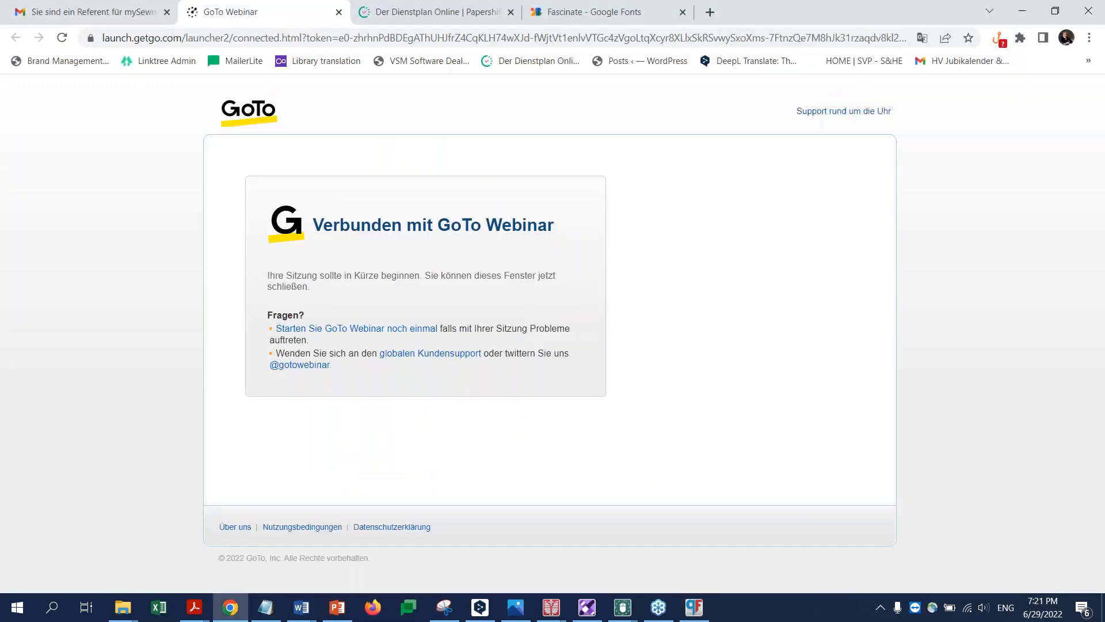
pyautogui.click(581, 11)
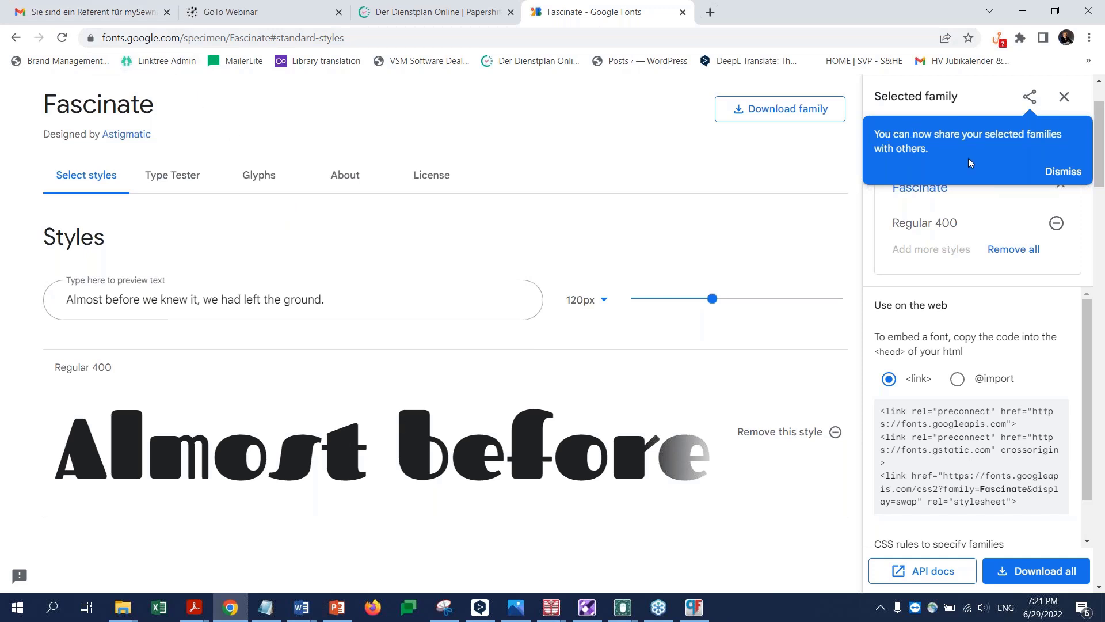
pyautogui.click(1065, 97)
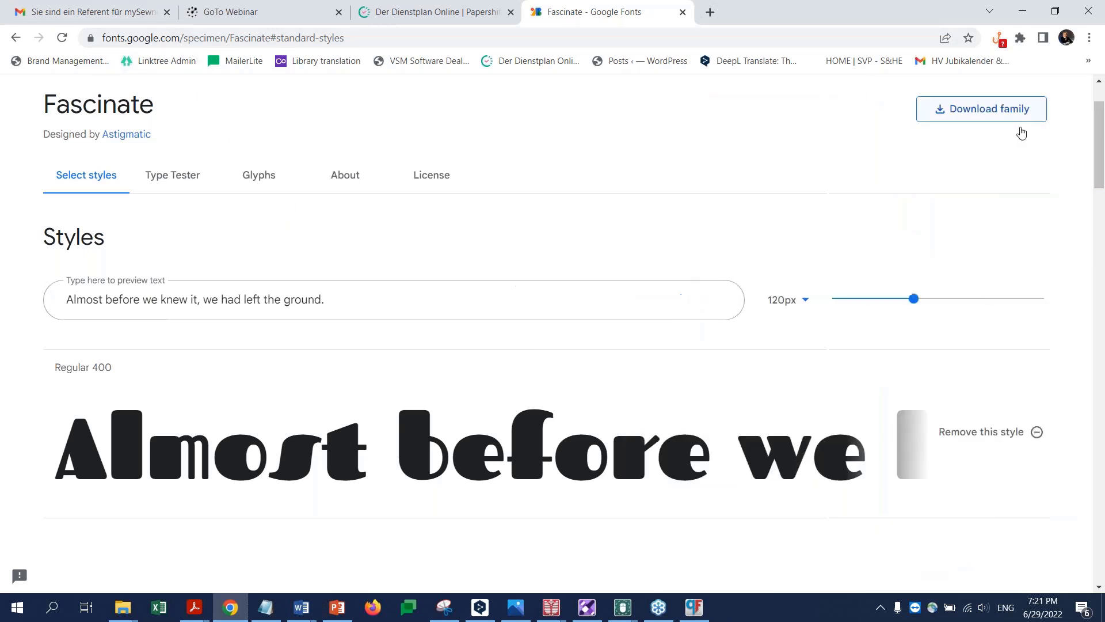
pyautogui.scroll(-3, 791, 302)
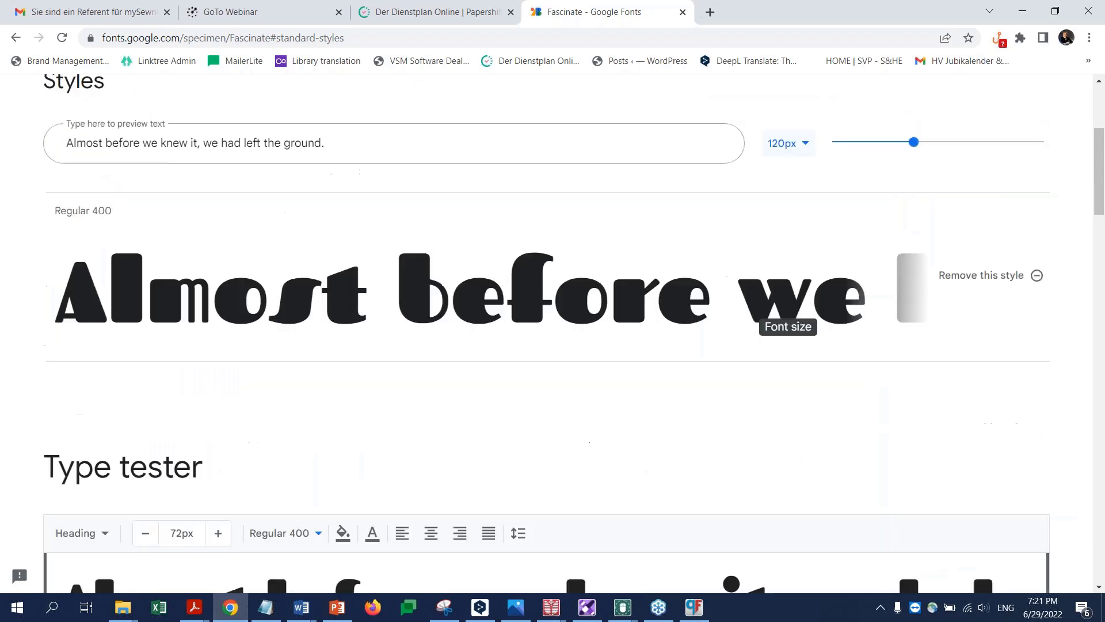
pyautogui.scroll(-7, 797, 314)
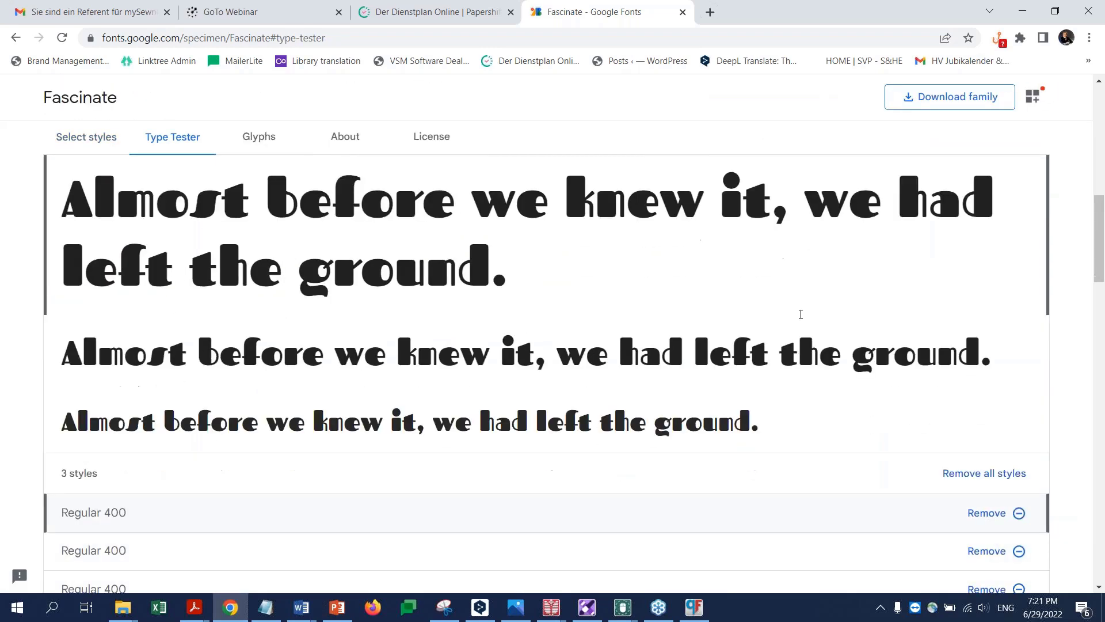
pyautogui.scroll(10, 801, 314)
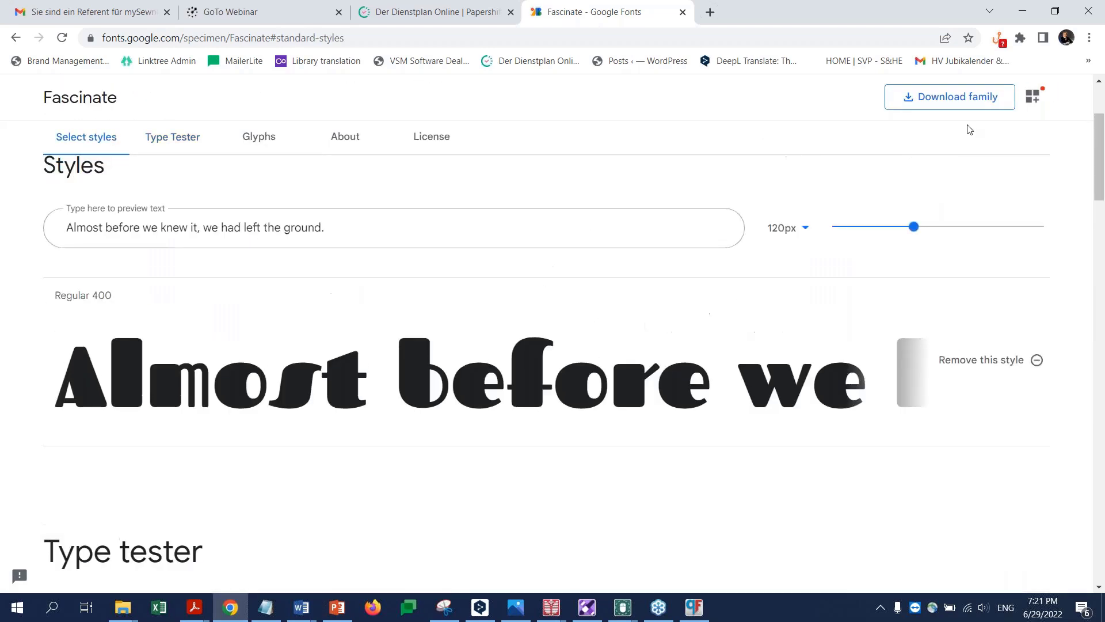
# Download the Fascinate family from Google Fonts and open Fascinate-Regular.ttf from the Fascinate (1).zip archive
pyautogui.click(975, 100)
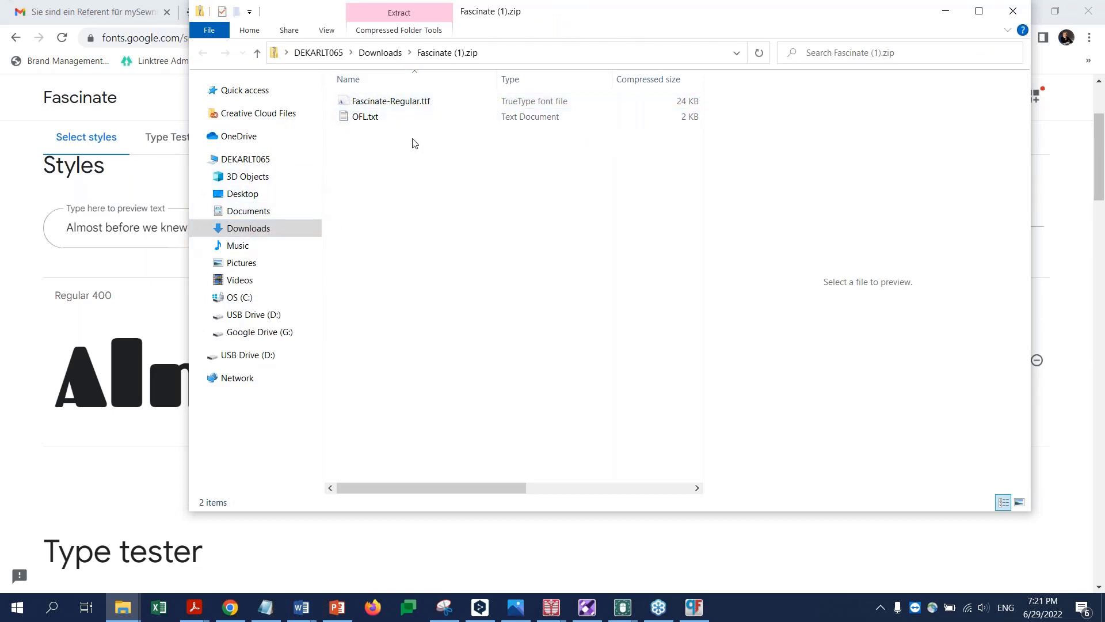
pyautogui.click(387, 106)
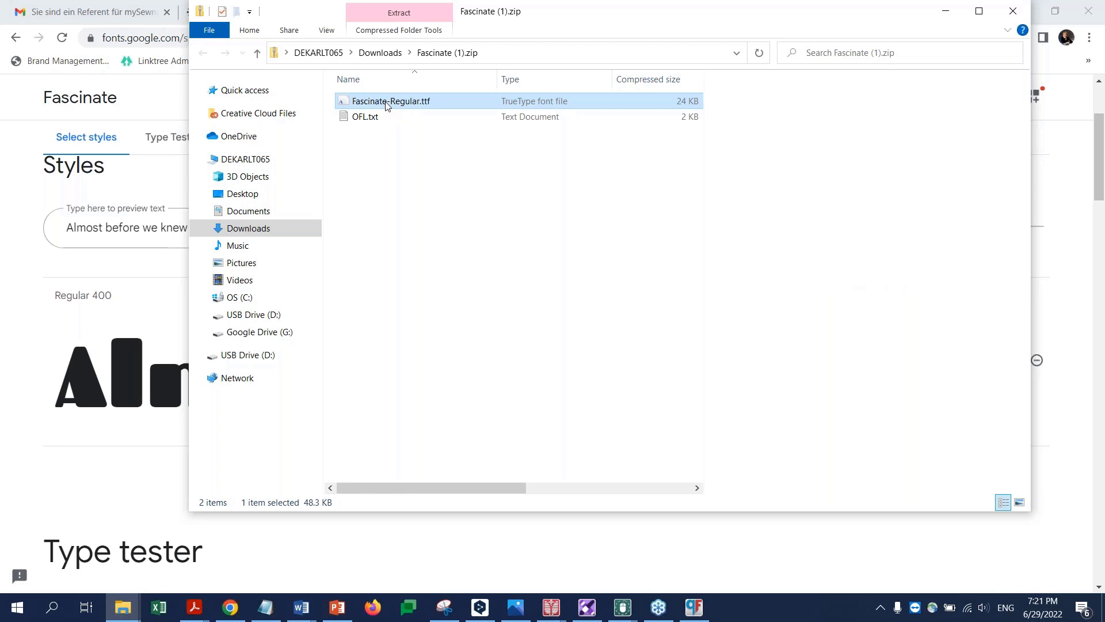
pyautogui.doubleClick(385, 105)
pyautogui.doubleClick(405, 104)
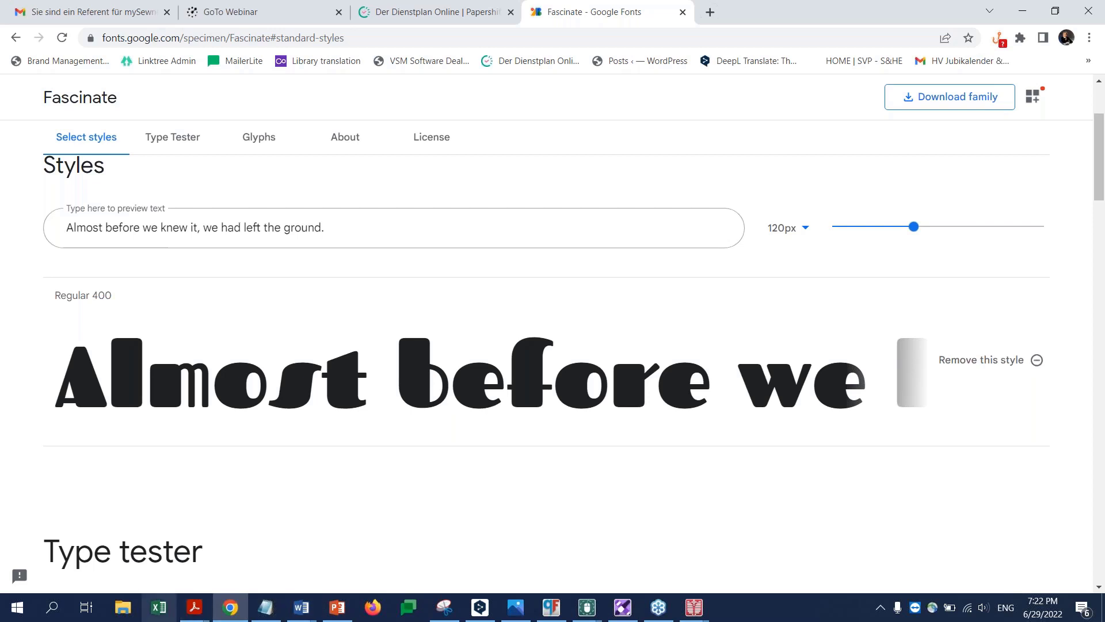
# Extract Fascinate (1).zip with 7-Zip in the Downloads folder, replacing all existing files, and close File Explorer
pyautogui.click(125, 607)
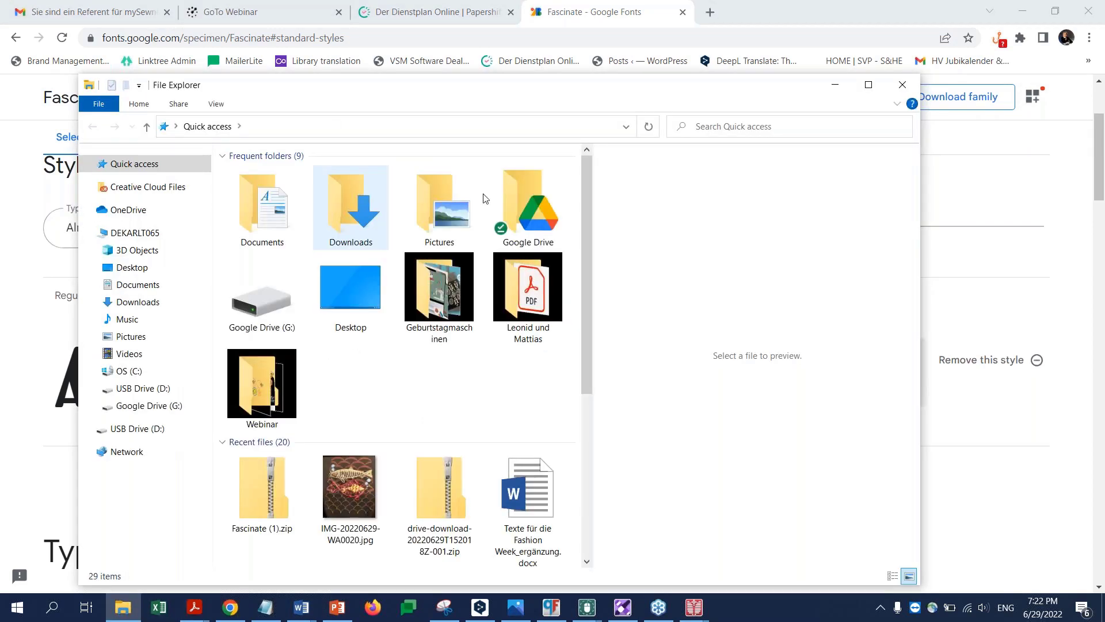
pyautogui.click(132, 268)
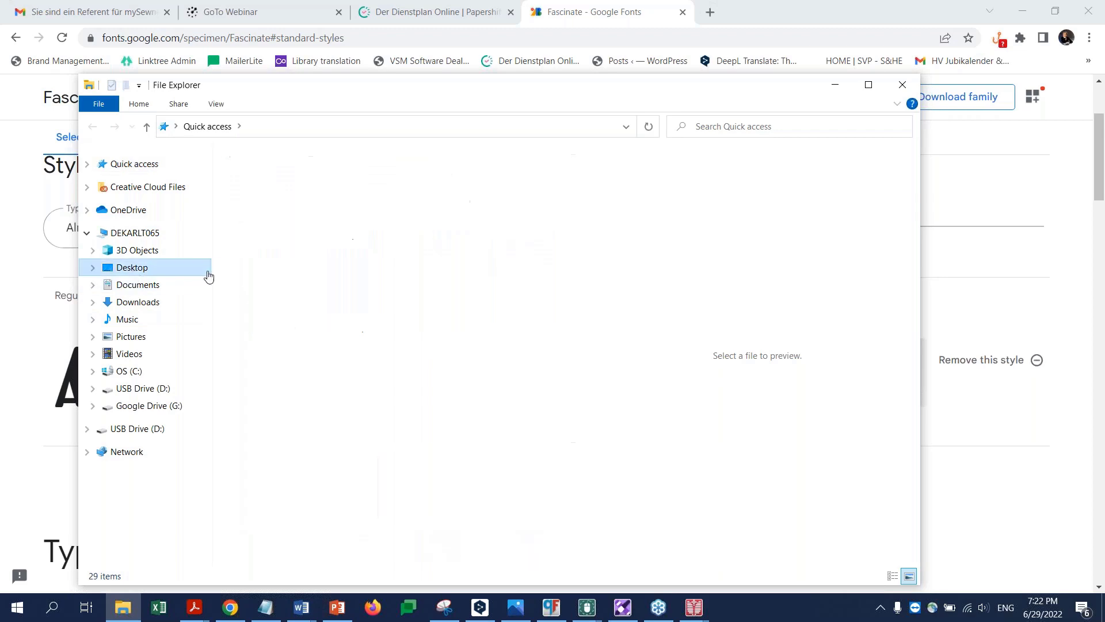
pyautogui.click(148, 303)
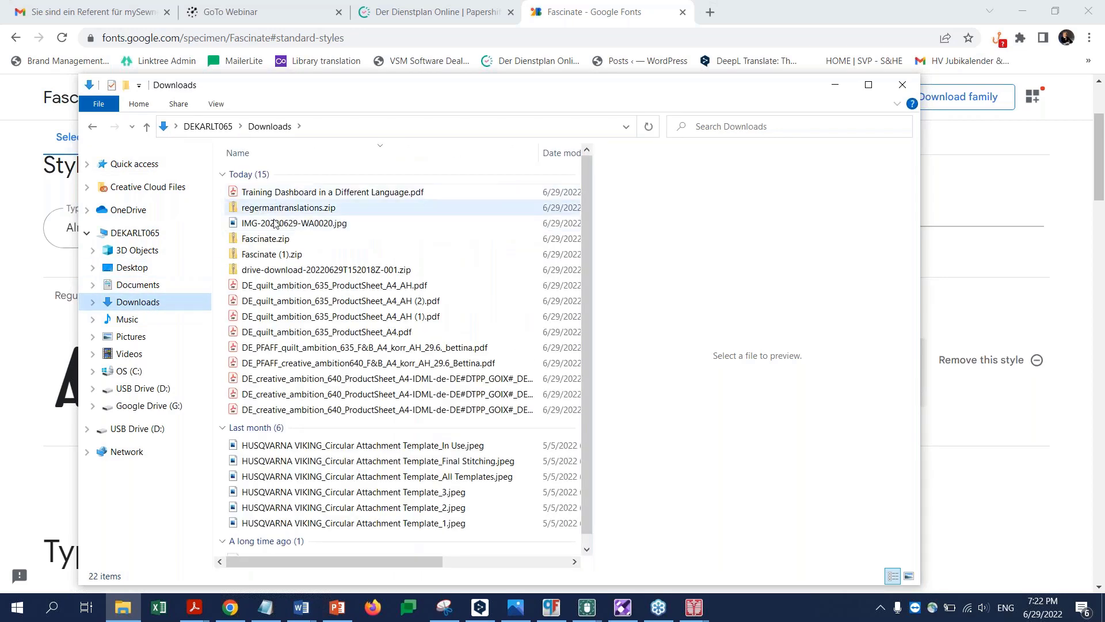
pyautogui.click(258, 261)
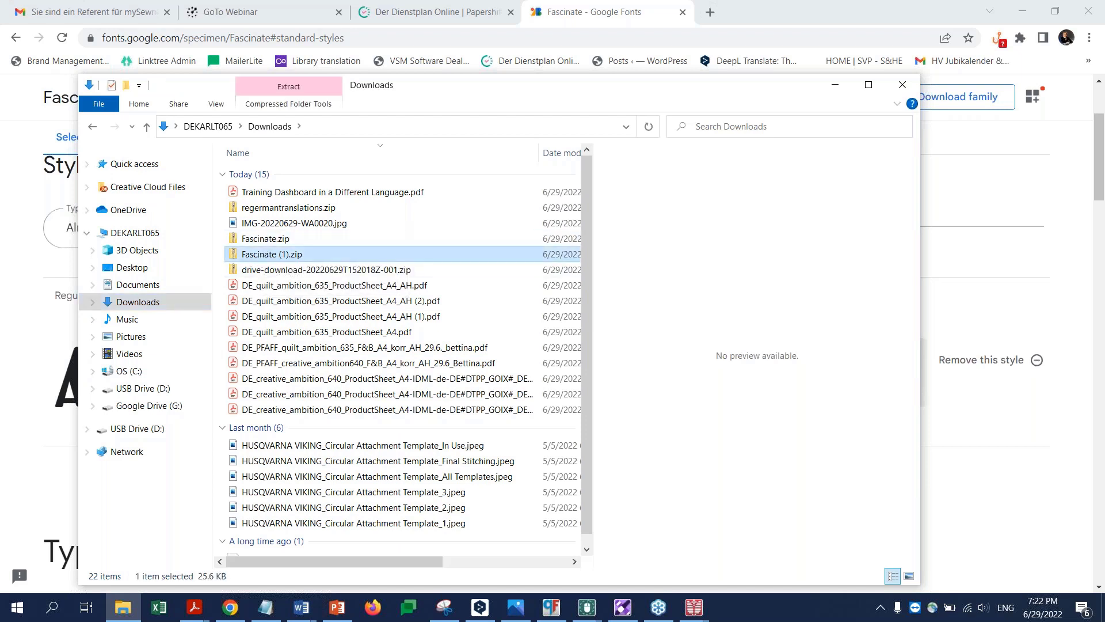
pyautogui.rightClick(259, 256)
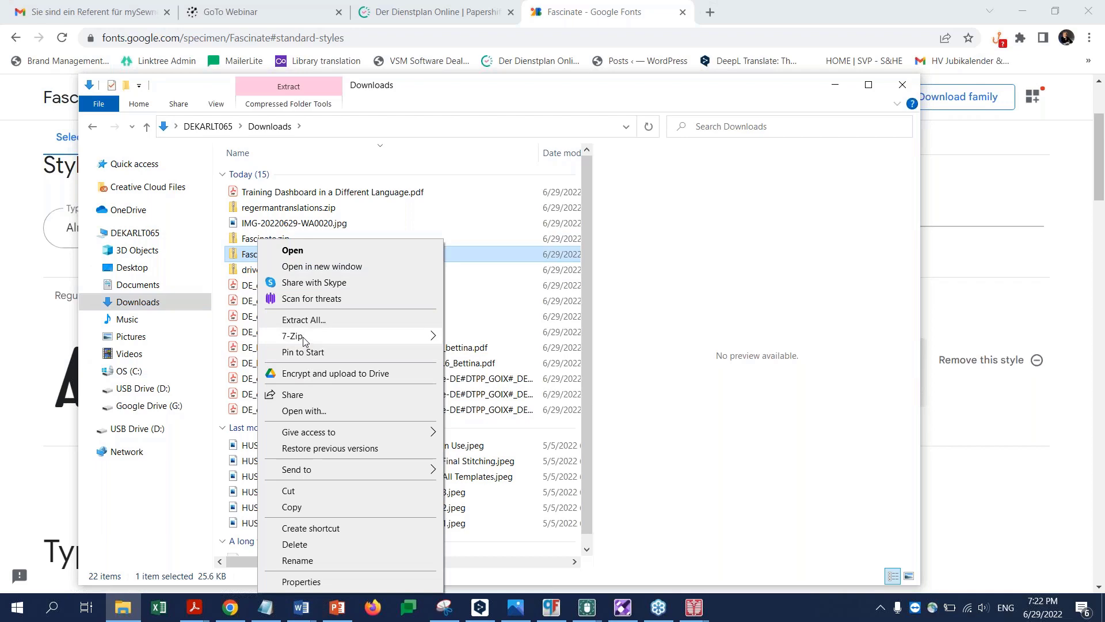
pyautogui.click(492, 386)
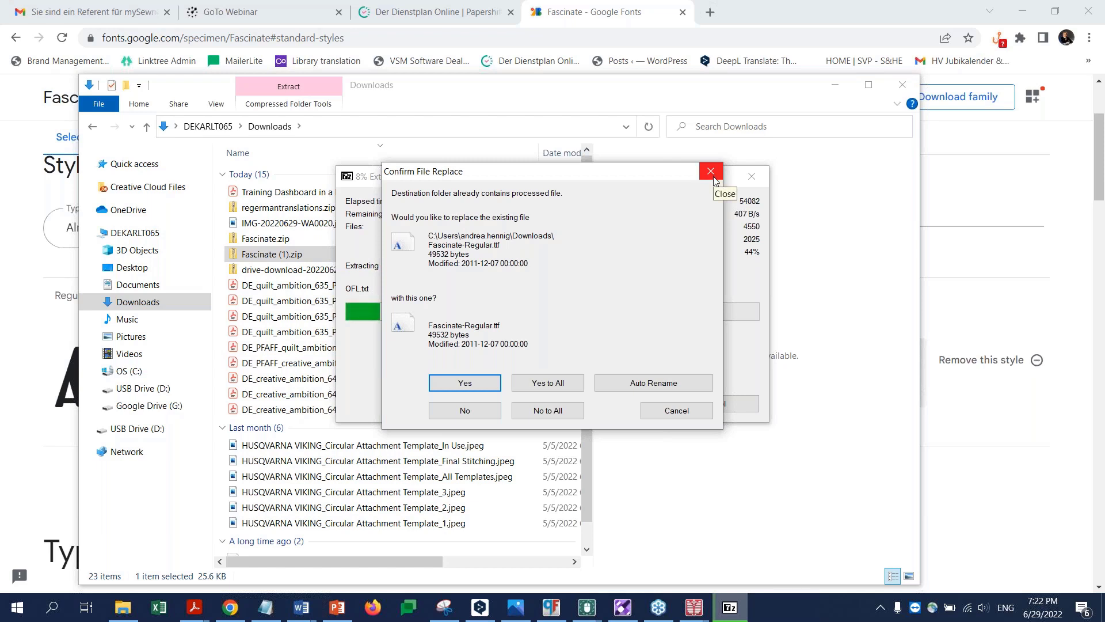
pyautogui.click(552, 385)
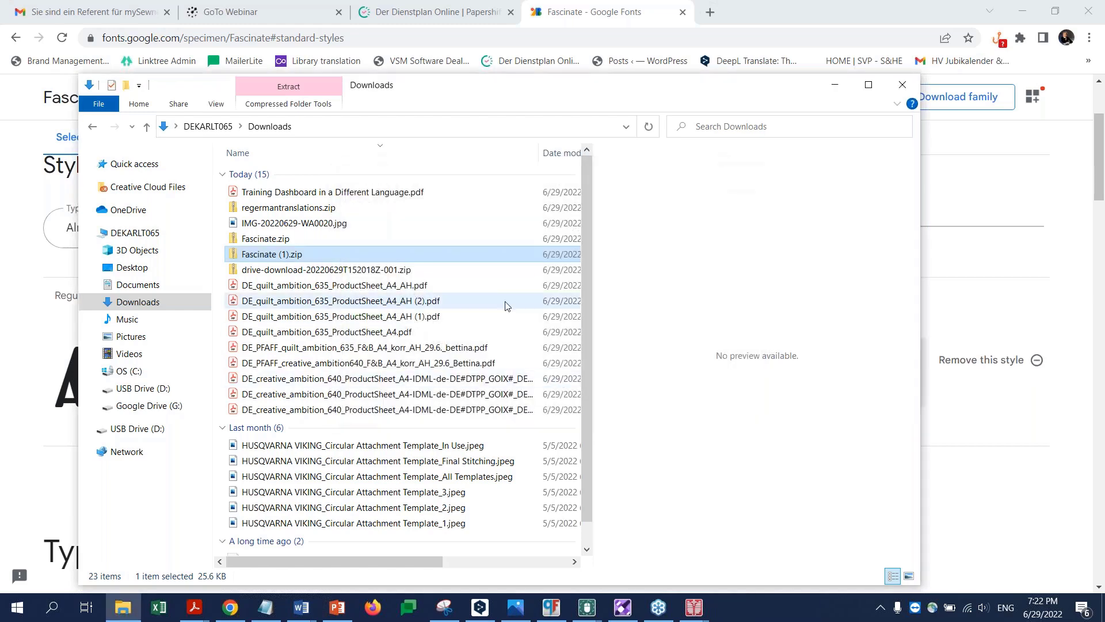
pyautogui.doubleClick(274, 270)
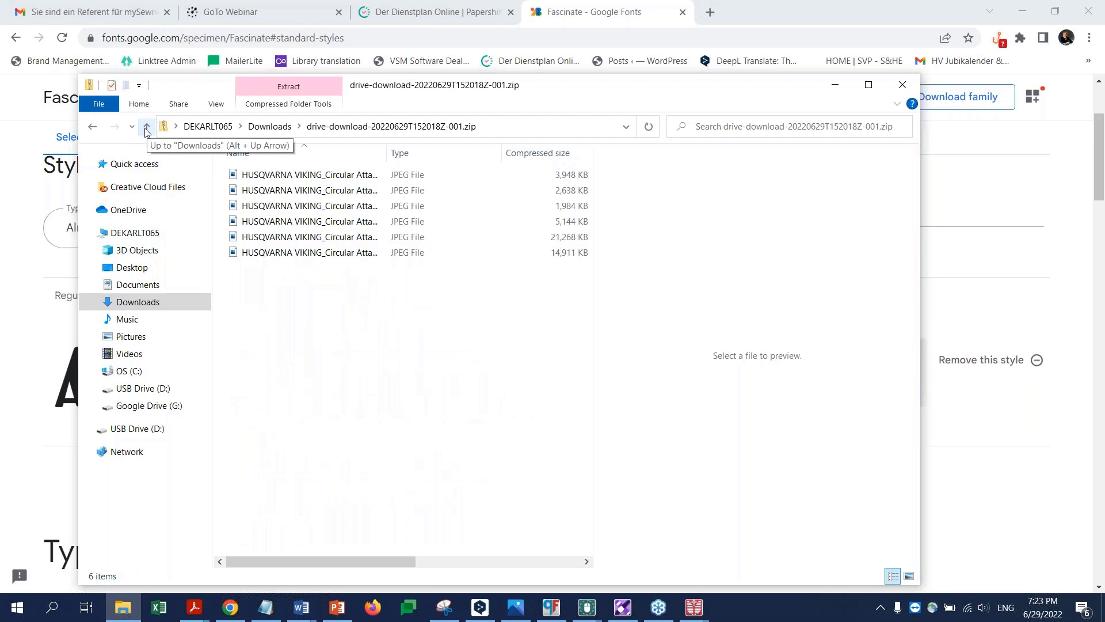
pyautogui.click(146, 128)
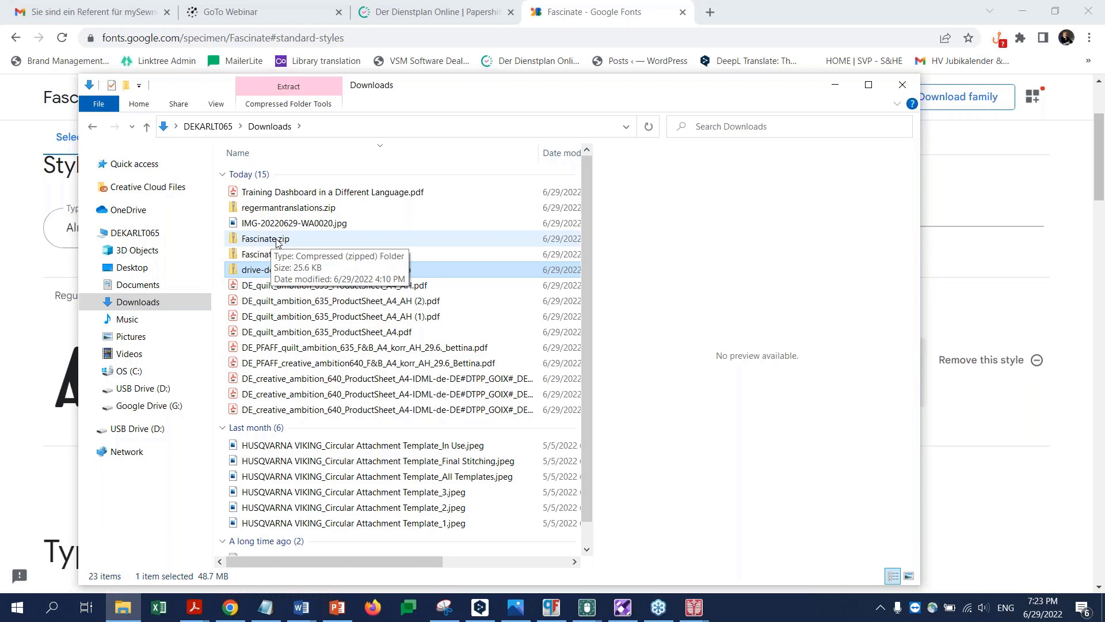
pyautogui.click(903, 85)
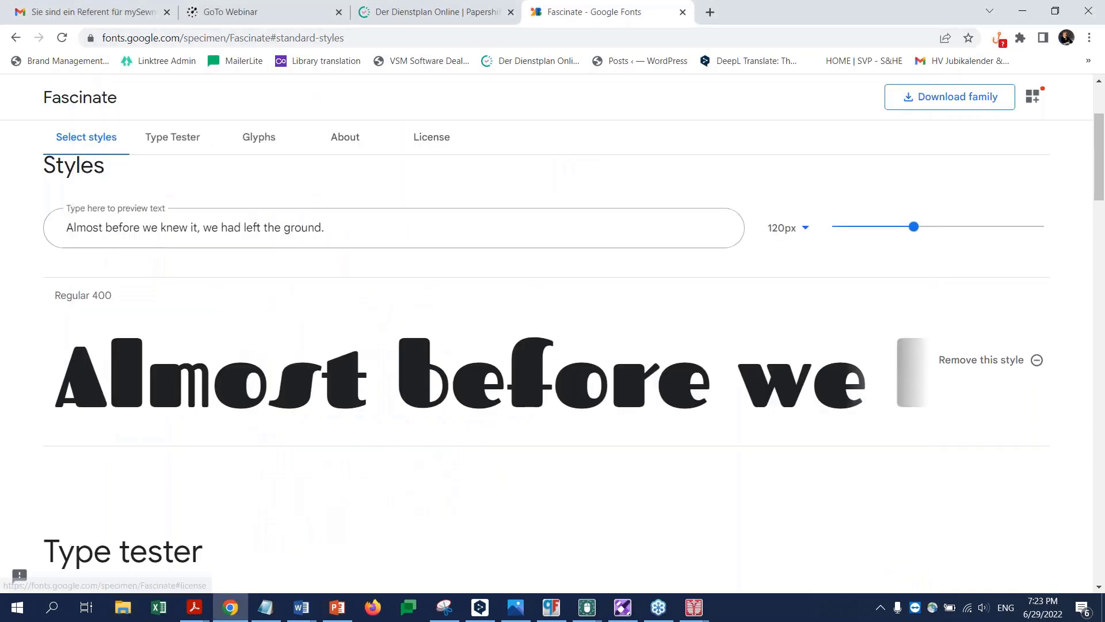
# Switch to the mySewnet Embroidery window with the SUMMER watermelon design and look through the font categories in the Schriftart-Manager
pyautogui.moveTo(587, 608)
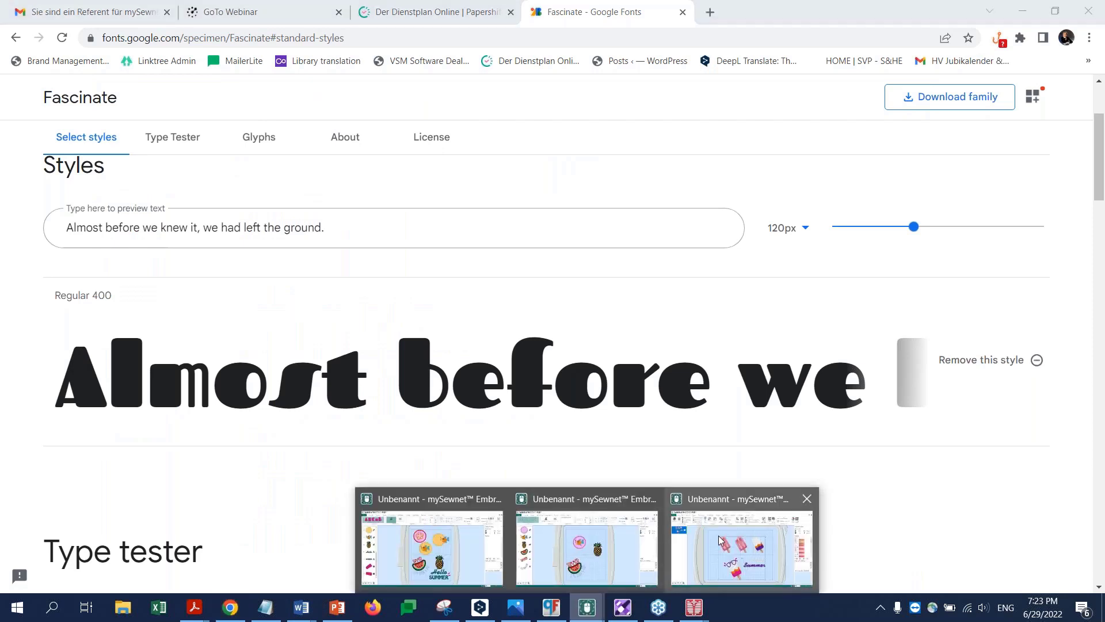
pyautogui.click(603, 549)
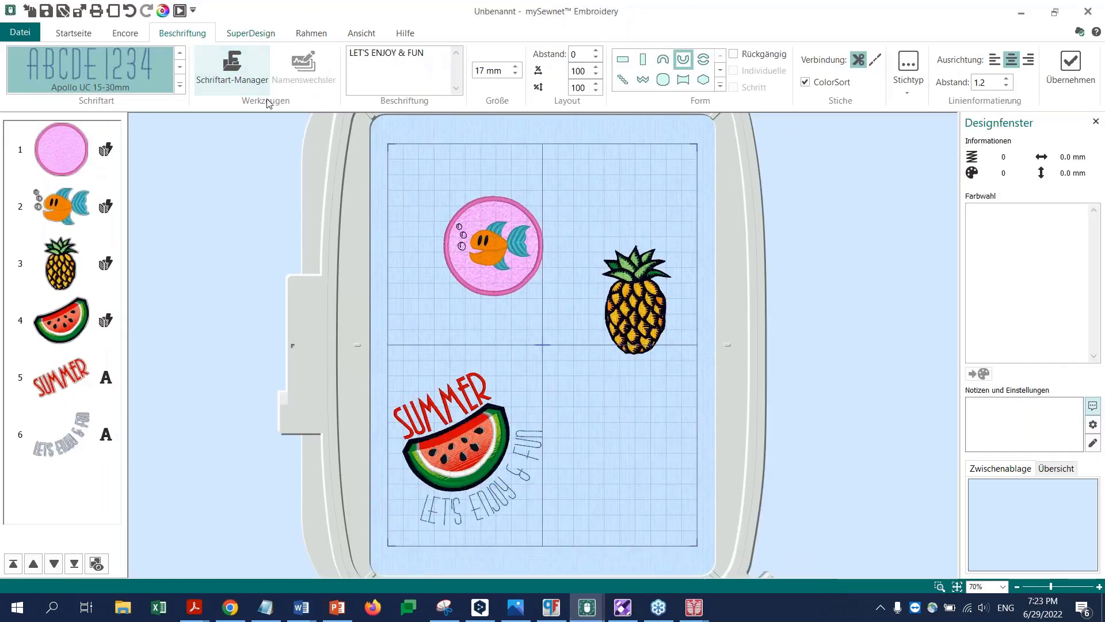
pyautogui.click(213, 84)
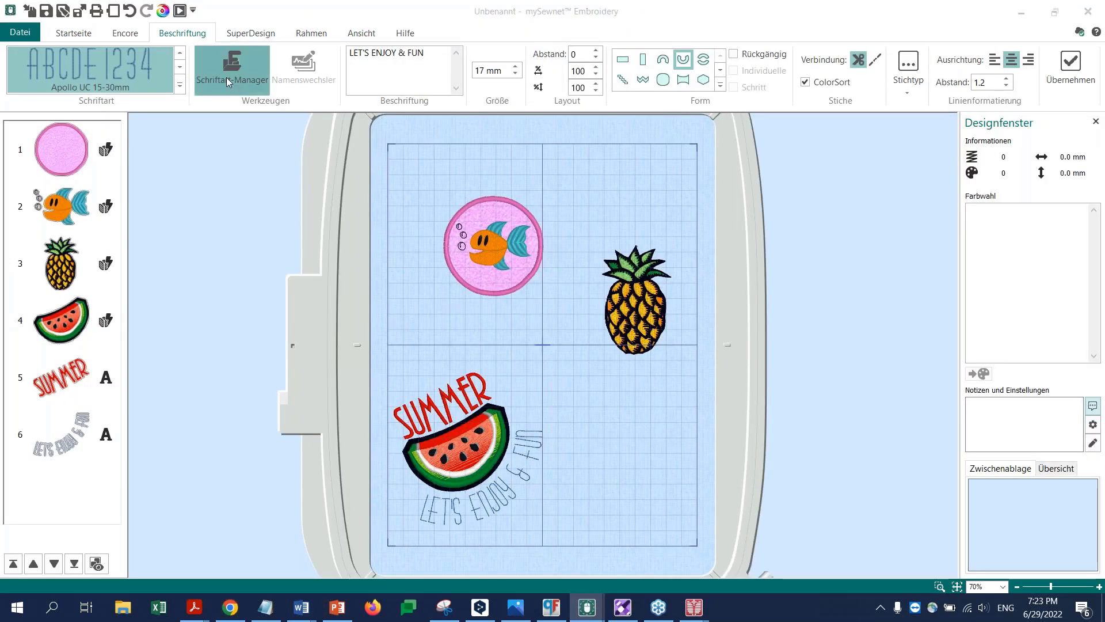
pyautogui.moveTo(527, 242); pyautogui.dragTo(527, 199)
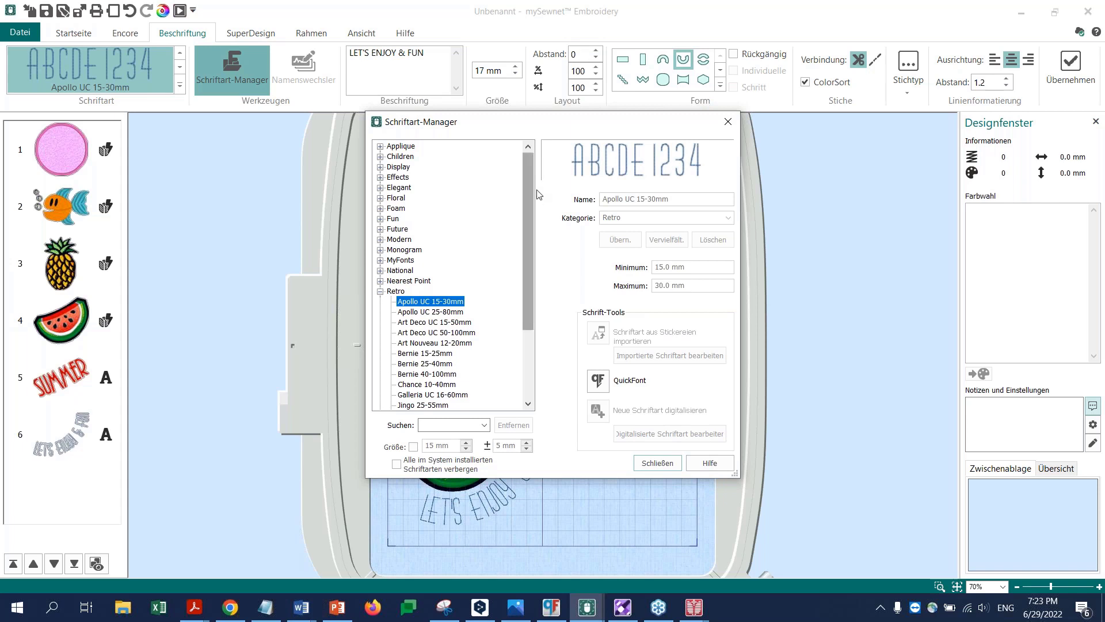
pyautogui.moveTo(530, 193); pyautogui.dragTo(527, 265)
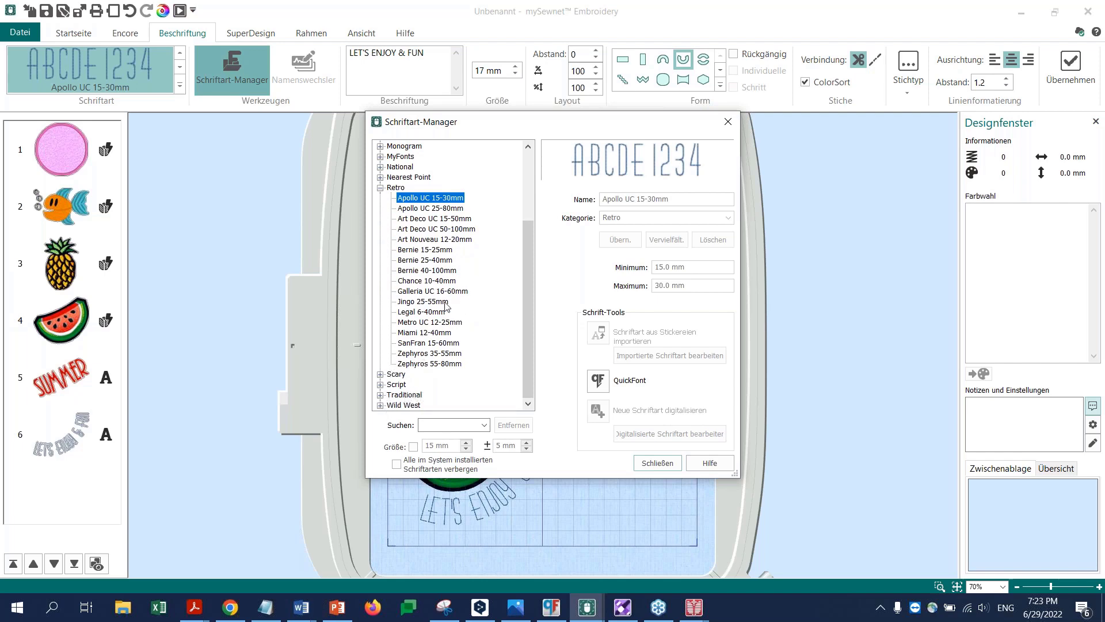
pyautogui.click(728, 122)
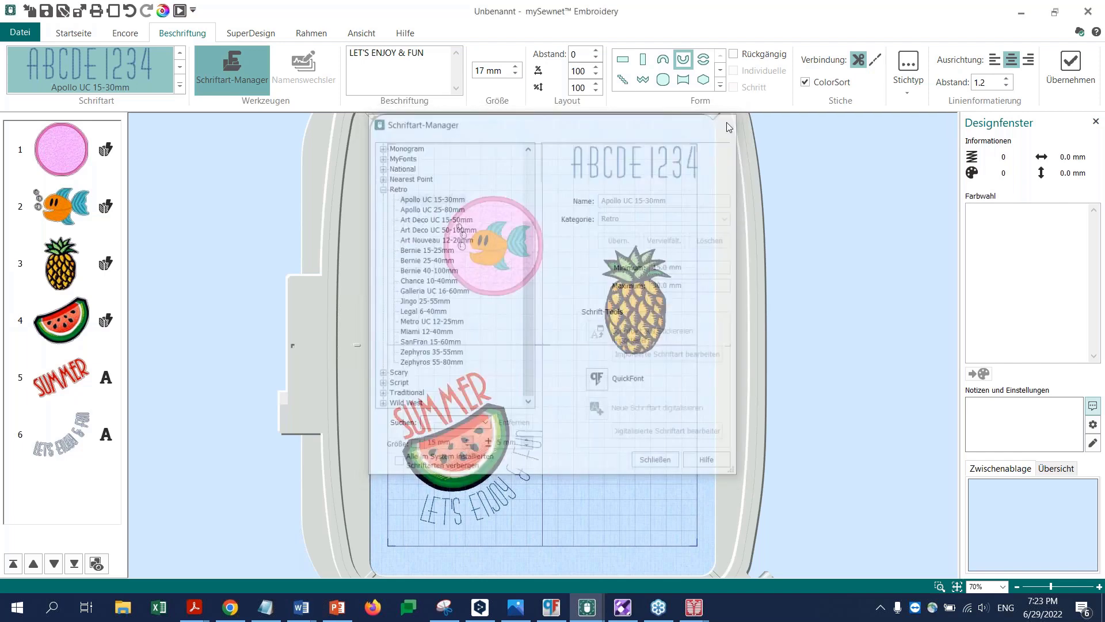
# Browse the lettering font gallery through the Retro, Scary, Script and Traditional categories, and examine Fascinate_R_F_SE_20_120 under MyFonts
pyautogui.click(180, 85)
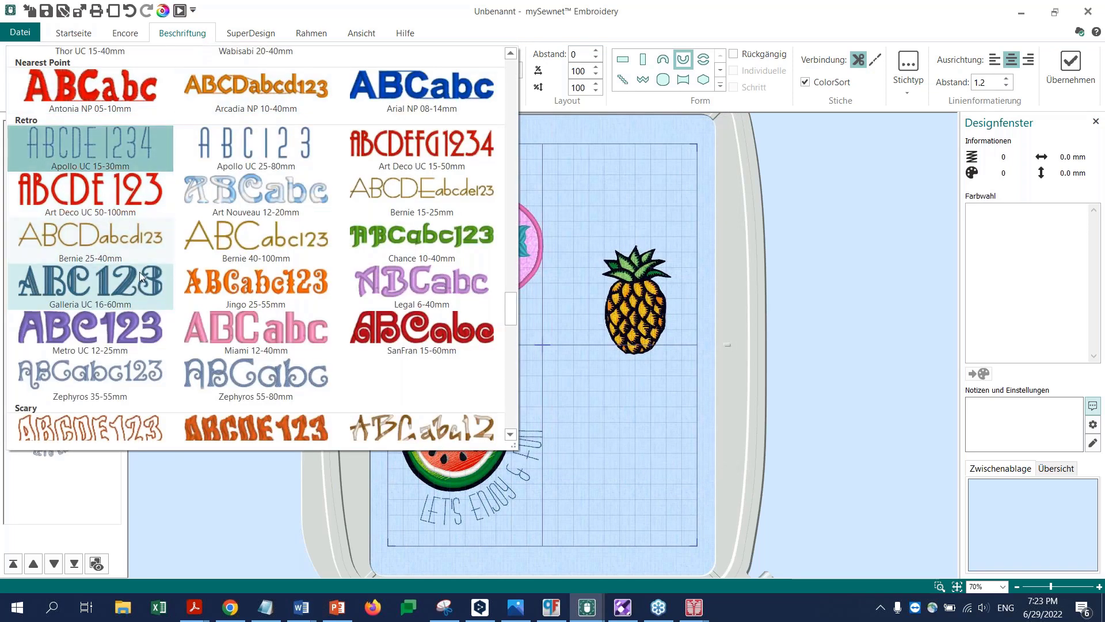
pyautogui.scroll(-3, 141, 271)
pyautogui.scroll(-12, 144, 268)
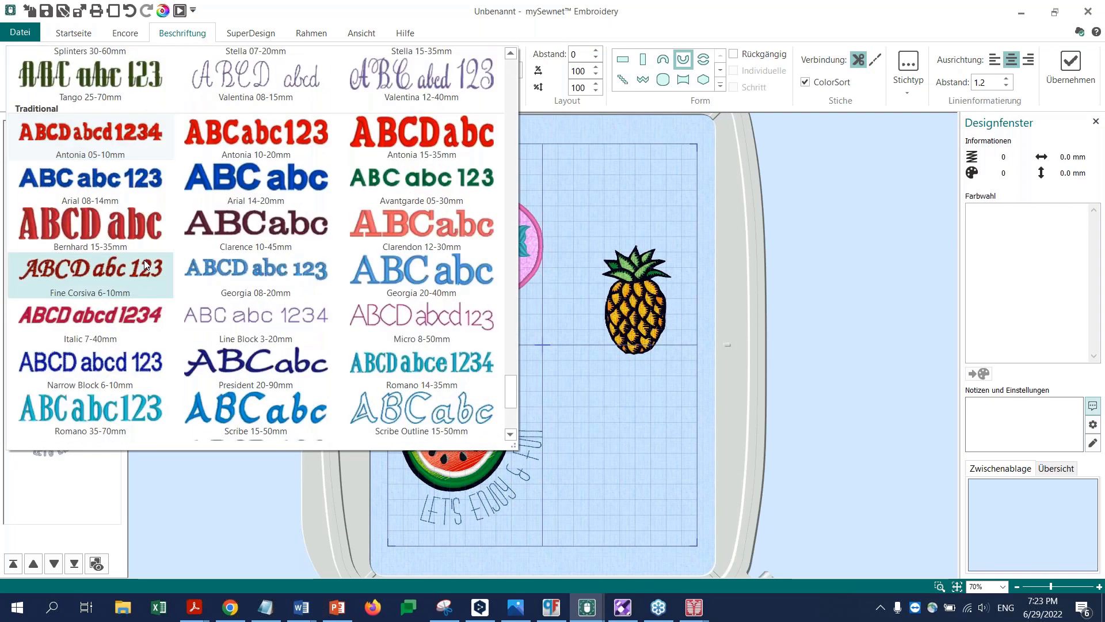
pyautogui.scroll(-2, 151, 265)
pyautogui.scroll(12, 154, 256)
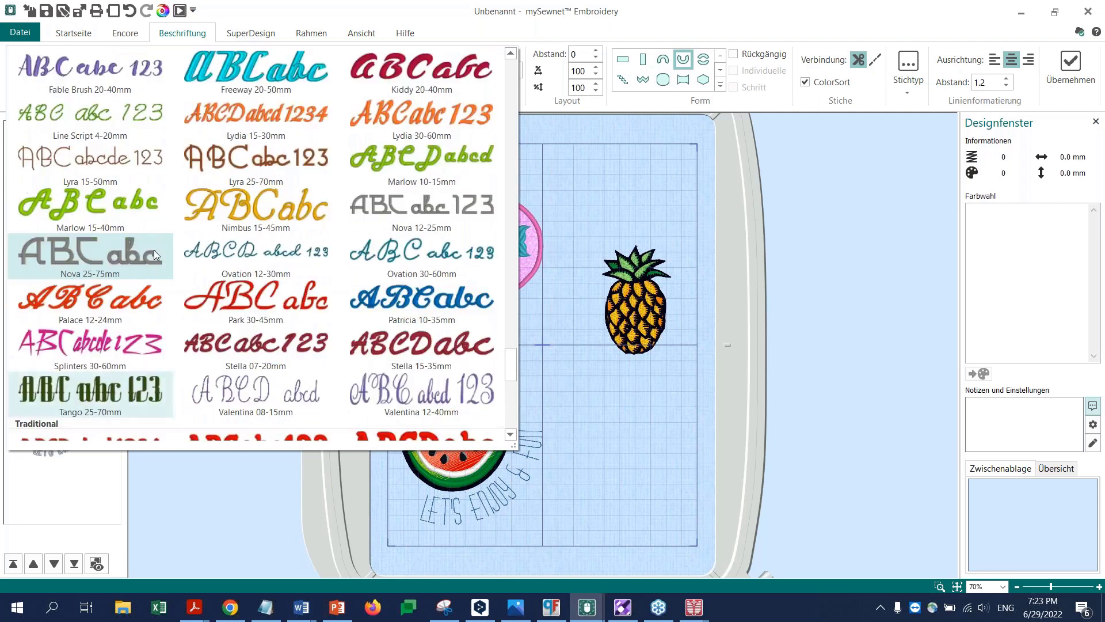
pyautogui.scroll(5, 156, 254)
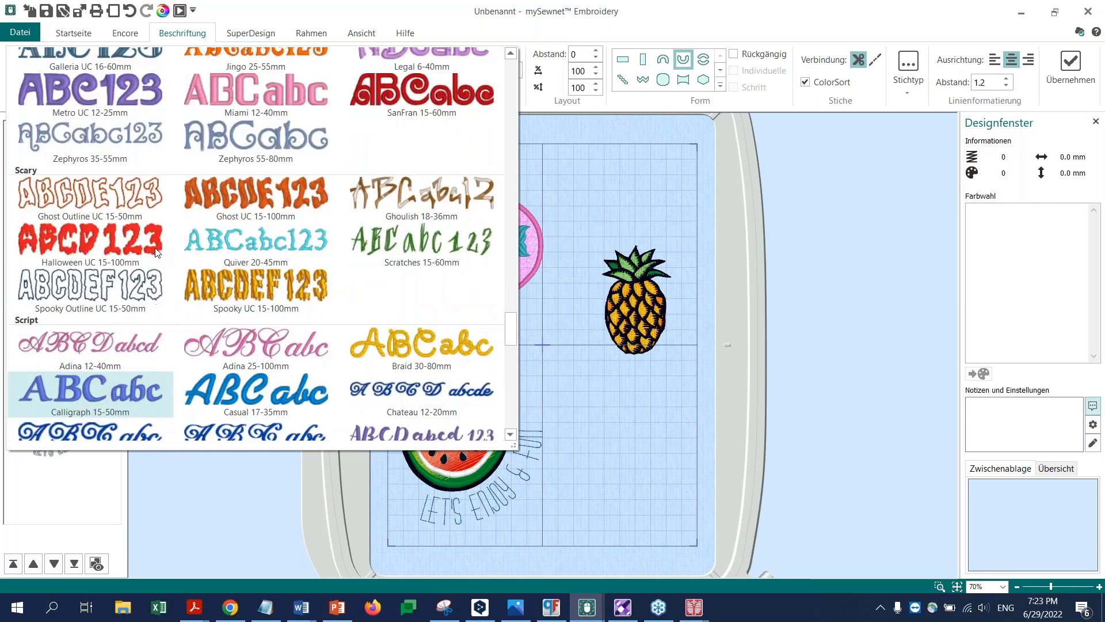
pyautogui.scroll(3, 155, 252)
pyautogui.scroll(3, 156, 251)
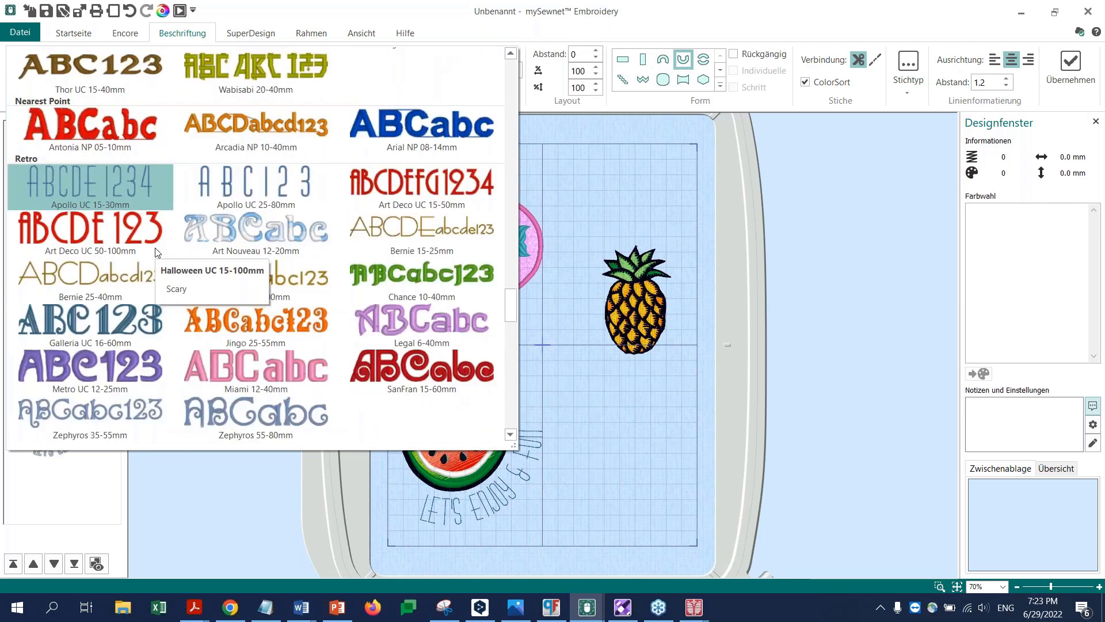
pyautogui.scroll(6, 155, 252)
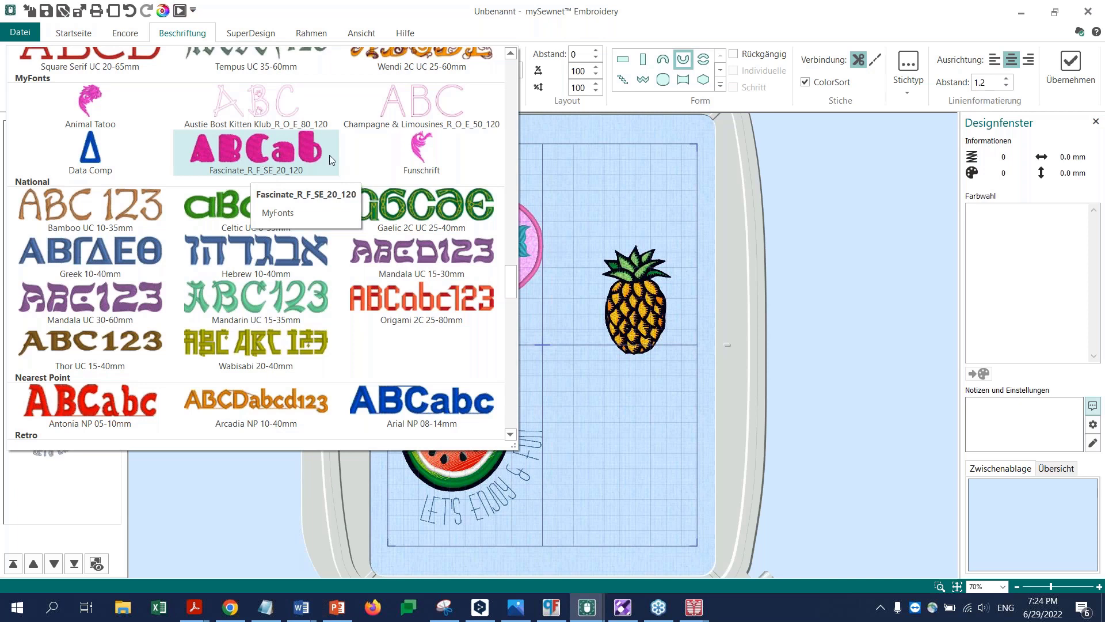
pyautogui.click(529, 156)
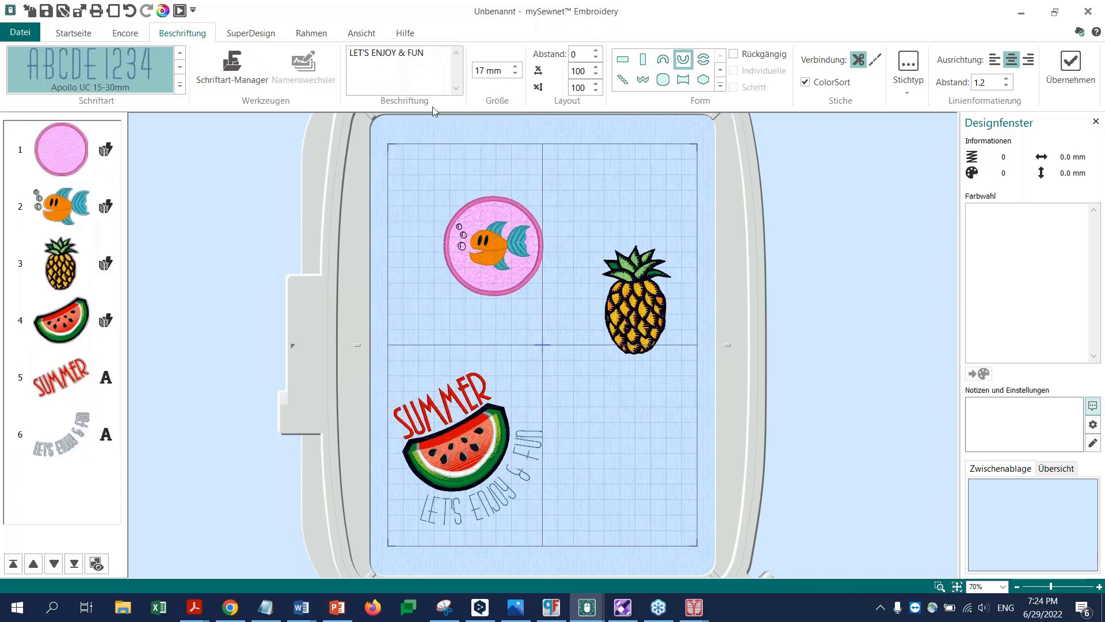
# Launch QuickFont from the Schriftart-Manager, view the Zeichensatz options for the Fascinate font, and close both without converting
pyautogui.click(232, 67)
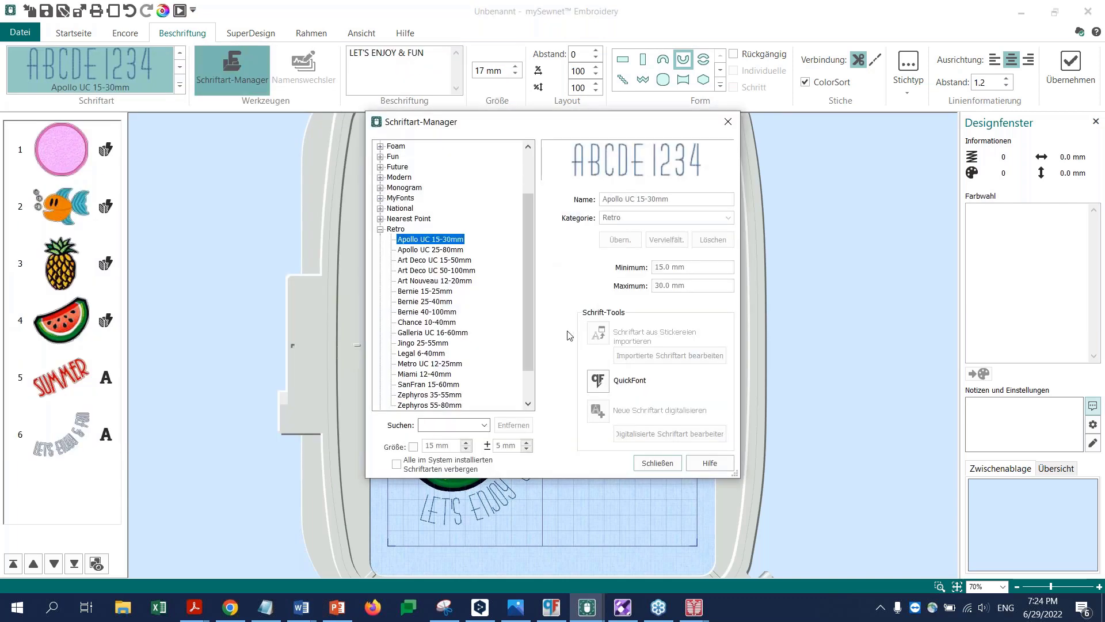
pyautogui.click(599, 381)
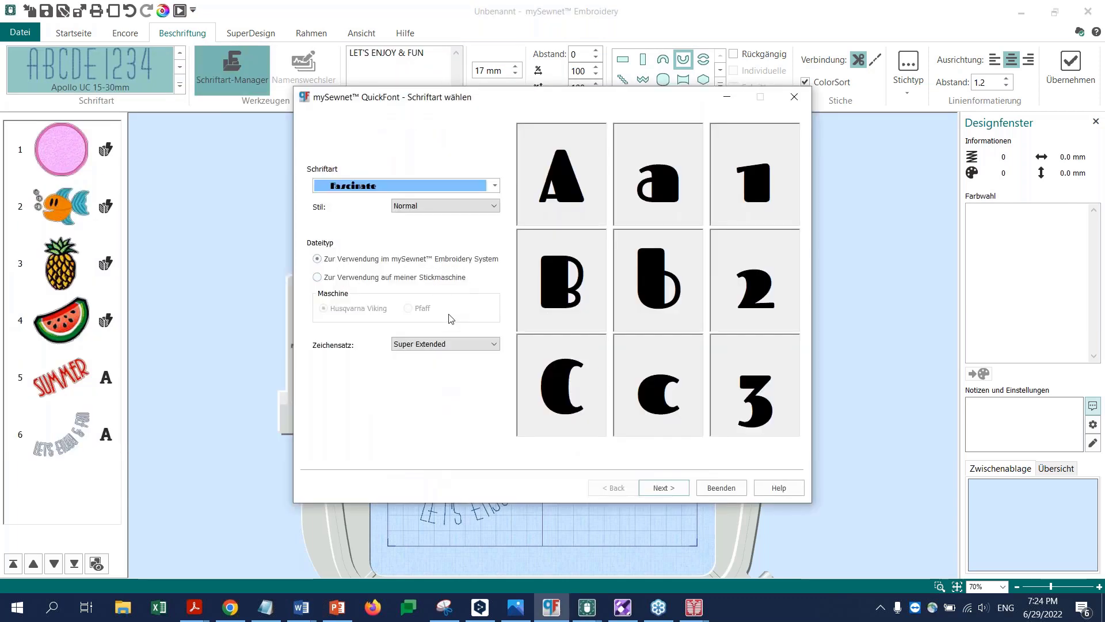
pyautogui.click(496, 346)
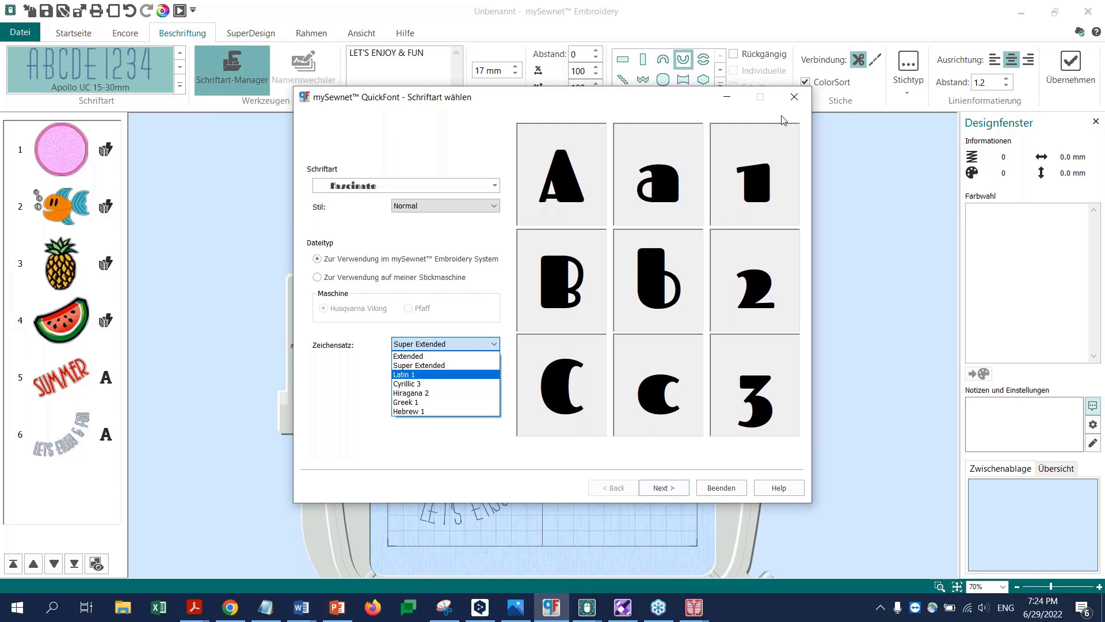
pyautogui.click(793, 99)
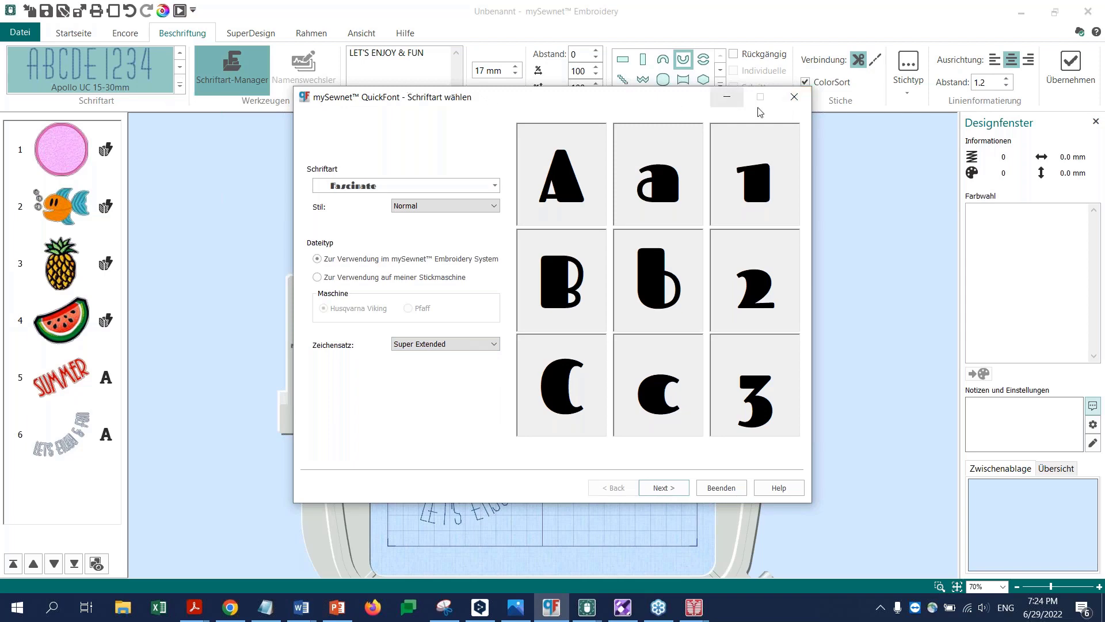
pyautogui.click(721, 487)
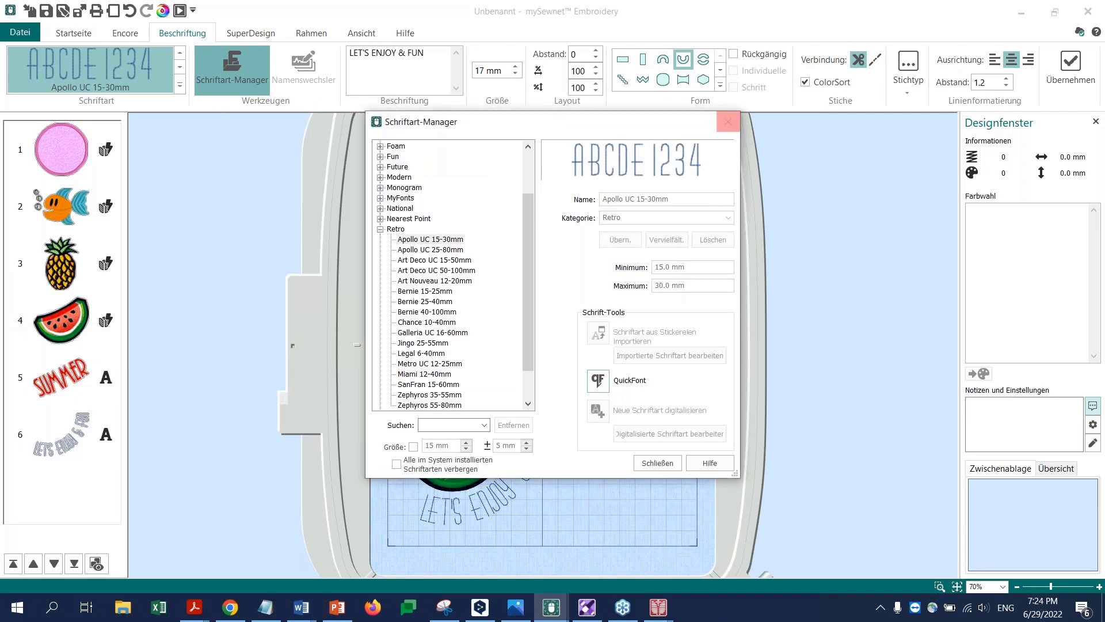
pyautogui.click(728, 121)
# Replace the LET'S ENJOY & FUN lettering text and apply new lettering in the MyFonts font Fascinate_R_F_SE_20_120
pyautogui.click(181, 86)
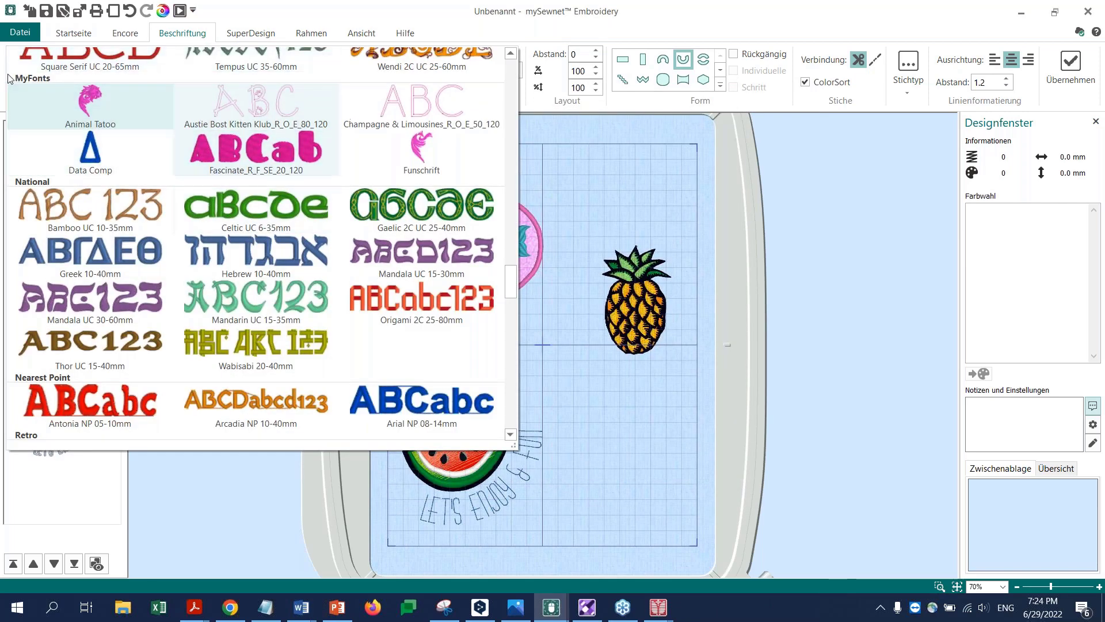
pyautogui.click(256, 151)
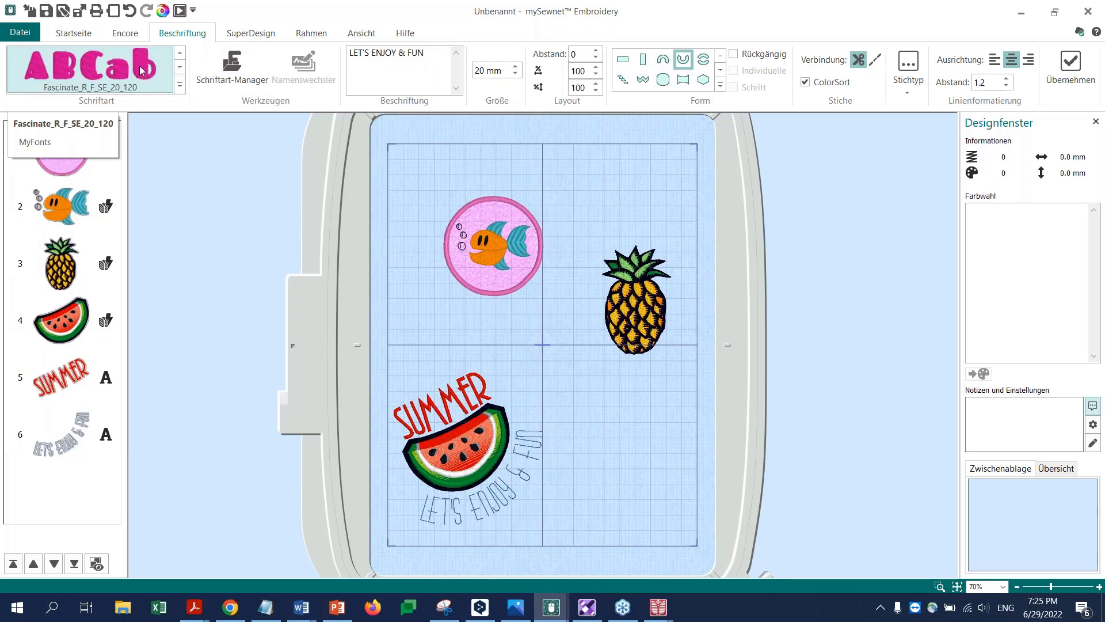
pyautogui.moveTo(426, 52); pyautogui.dragTo(341, 46)
pyautogui.press('Delete')
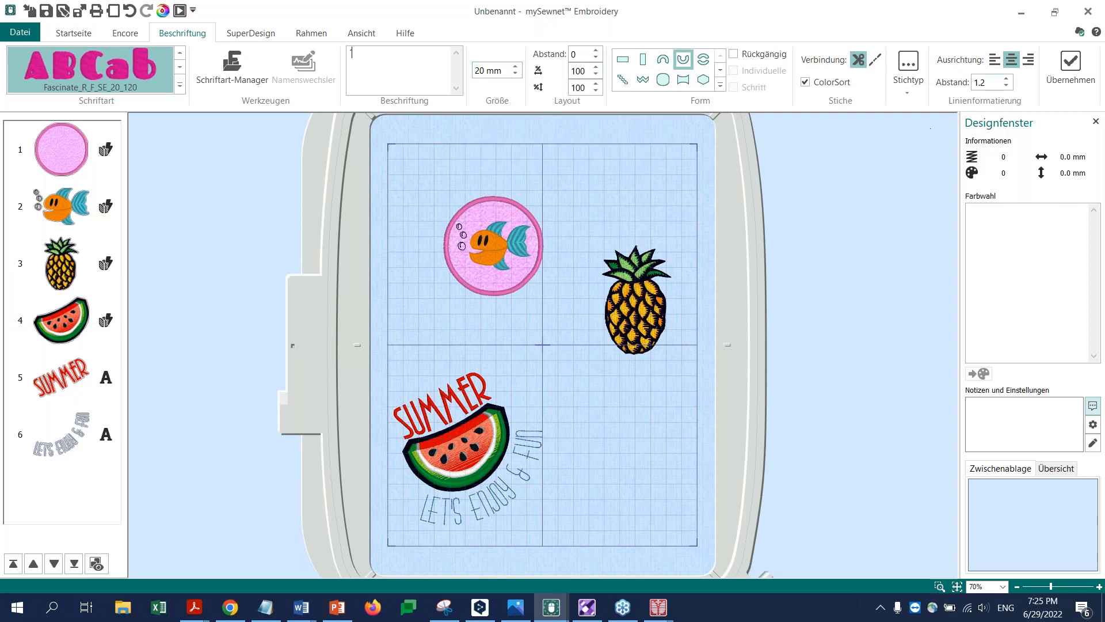
pyautogui.click(1071, 66)
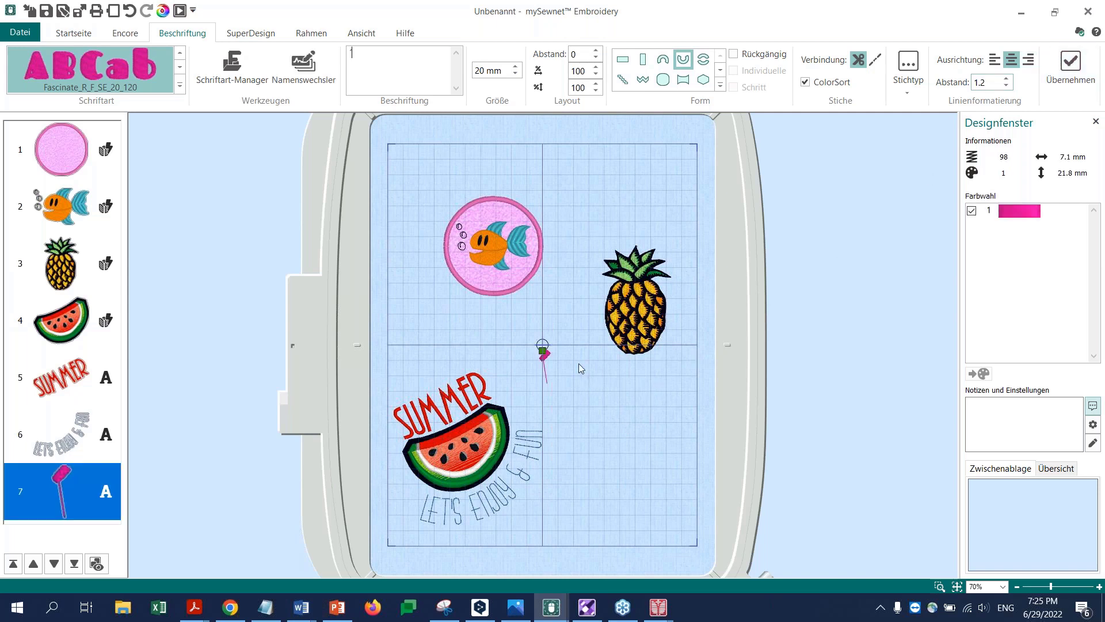
# Deselect the new apostrophe lettering and zoom in closely on it to examine its shape and stitches
pyautogui.click(585, 407)
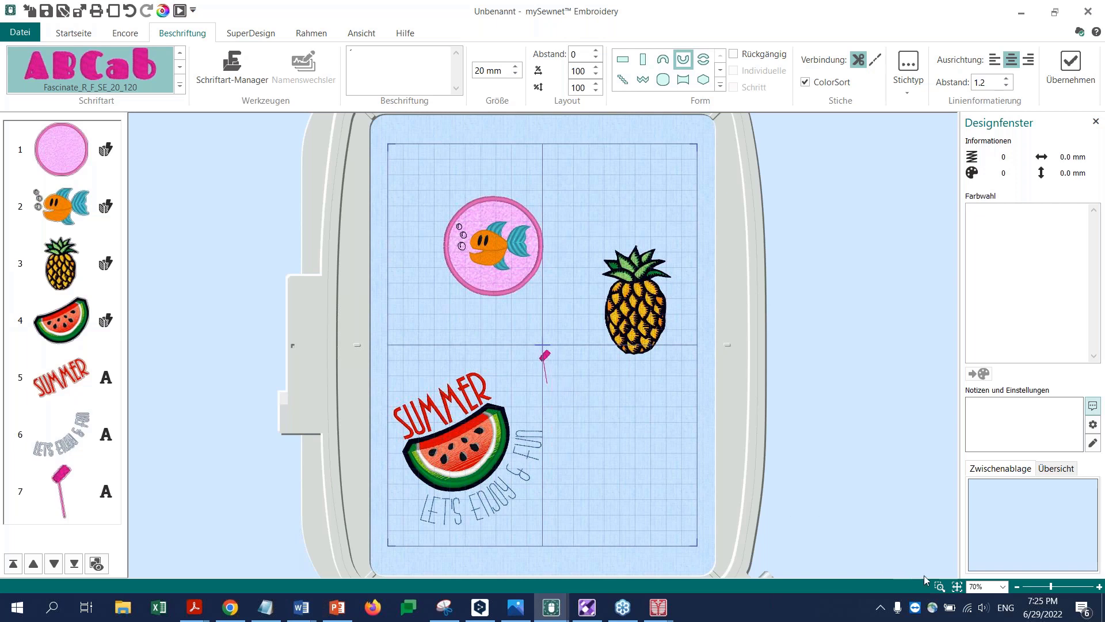
pyautogui.click(940, 586)
pyautogui.moveTo(532, 343); pyautogui.dragTo(575, 377)
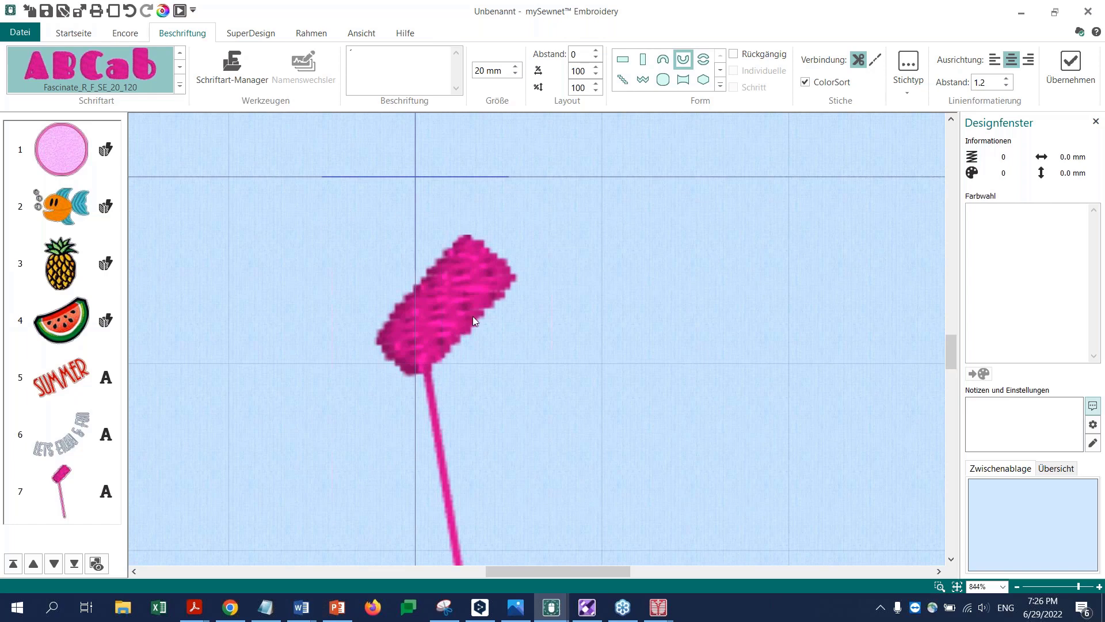
# Switch to the mySewnet Embroidery window with the Hello SUMMER design and close the Schriftart-Manager
pyautogui.click(549, 615)
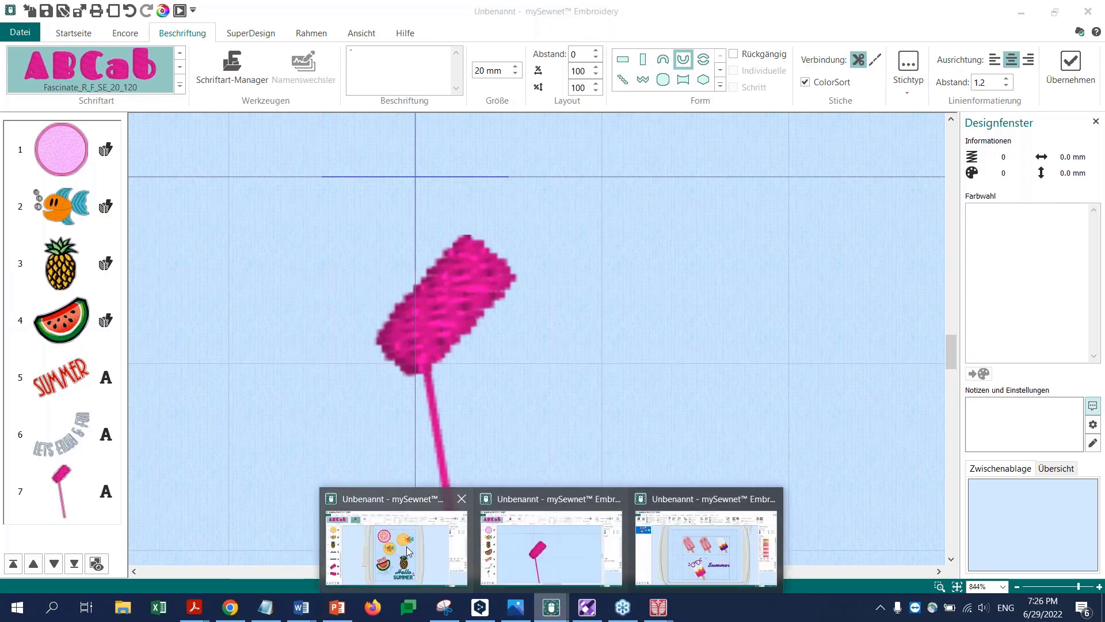
pyautogui.click(407, 552)
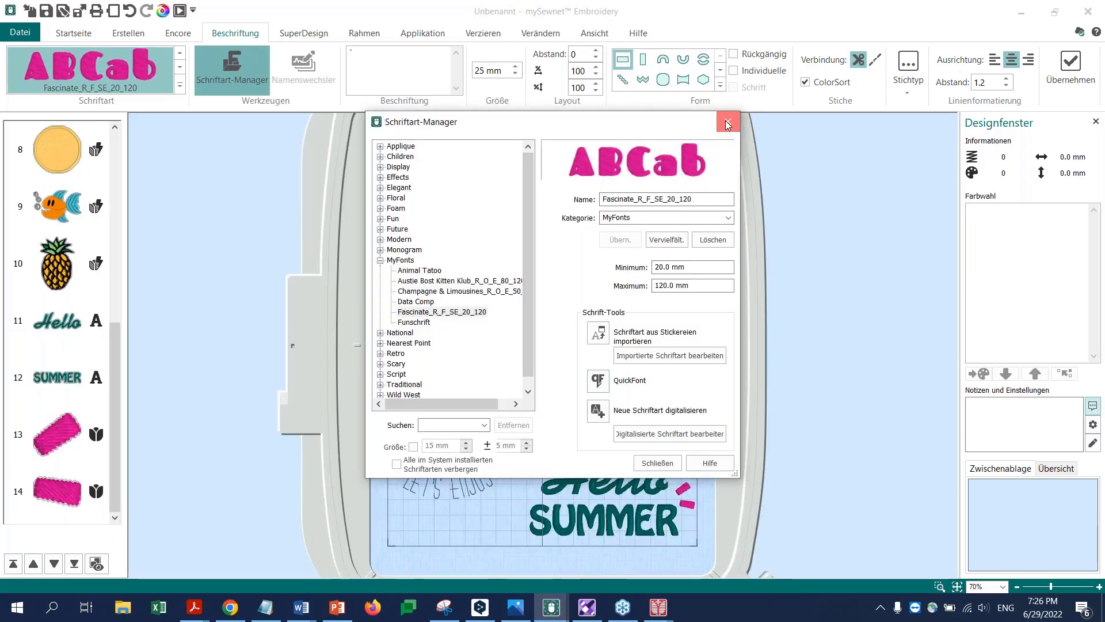
pyautogui.click(728, 124)
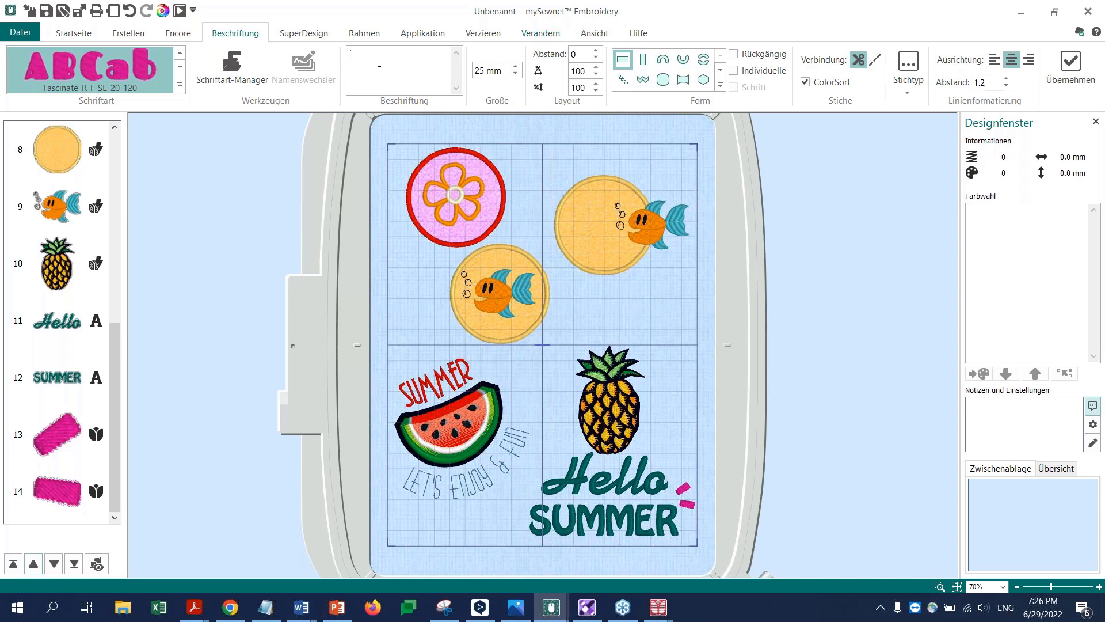
# Add a 25 mm apostrophe in the Fascinate_R_F_SE_20_120 font and move it to the empty area above the pineapple
pyautogui.press('BackSpace')
pyautogui.click(1071, 65)
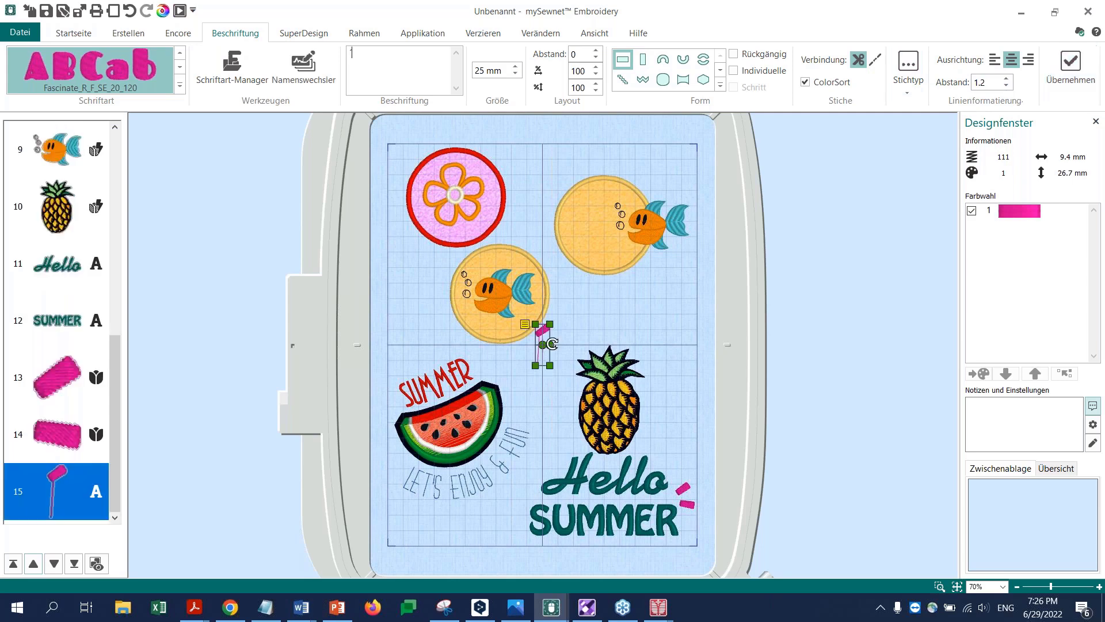
pyautogui.moveTo(577, 334); pyautogui.dragTo(678, 318)
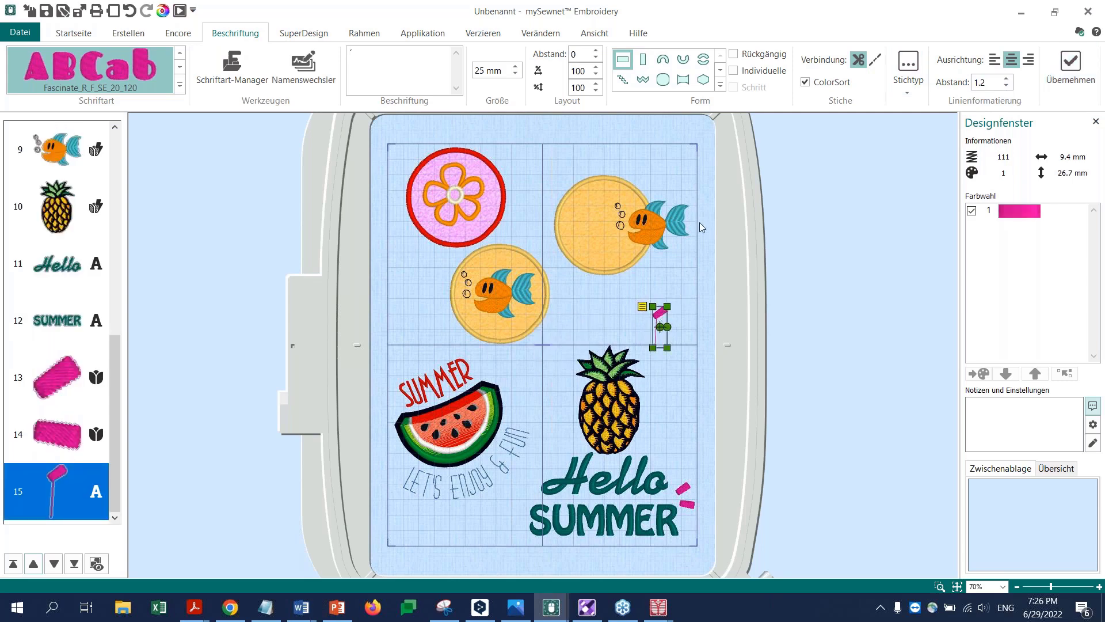
# Convert the apostrophe lettering to stitches and copy its pink rectangular block with a rectangle selection
pyautogui.click(540, 38)
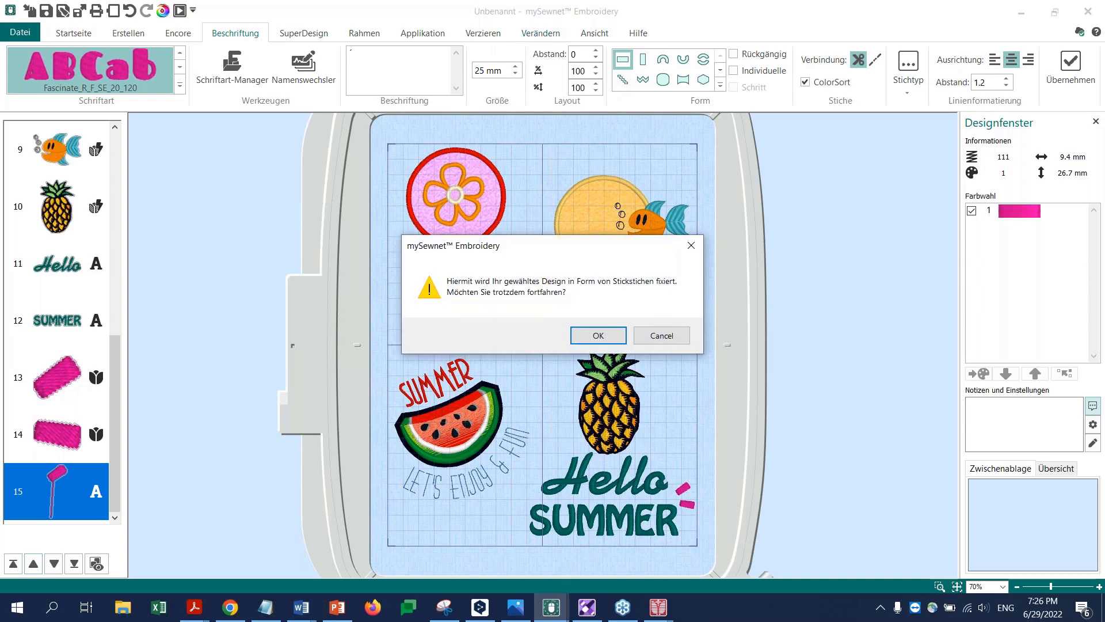
pyautogui.click(599, 336)
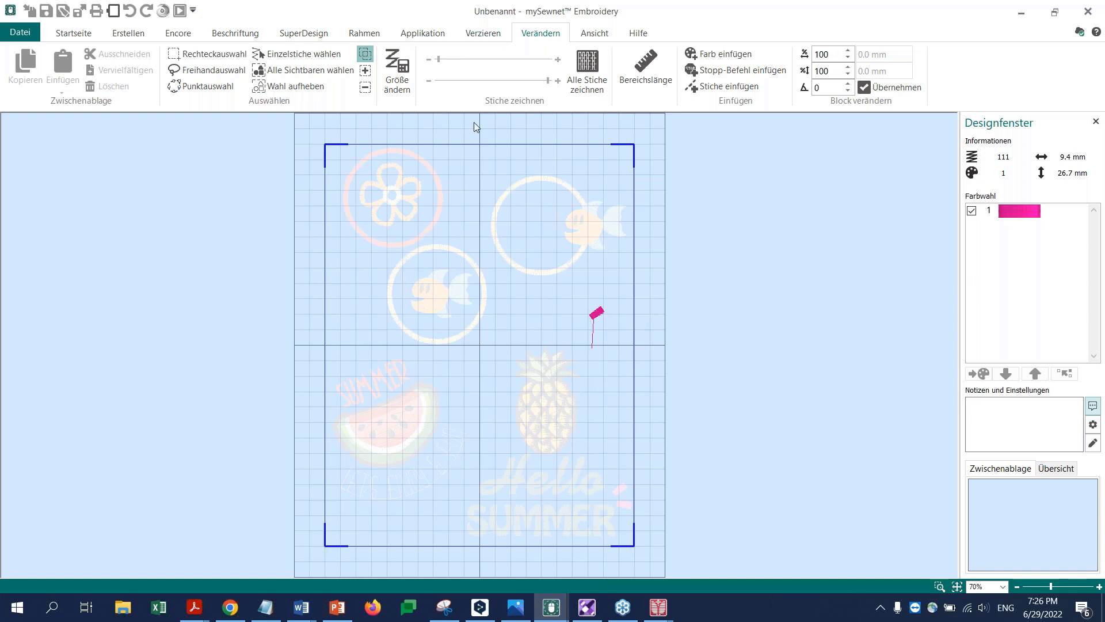
pyautogui.moveTo(439, 60); pyautogui.dragTo(442, 60)
pyautogui.click(216, 56)
pyautogui.moveTo(576, 291); pyautogui.dragTo(615, 351)
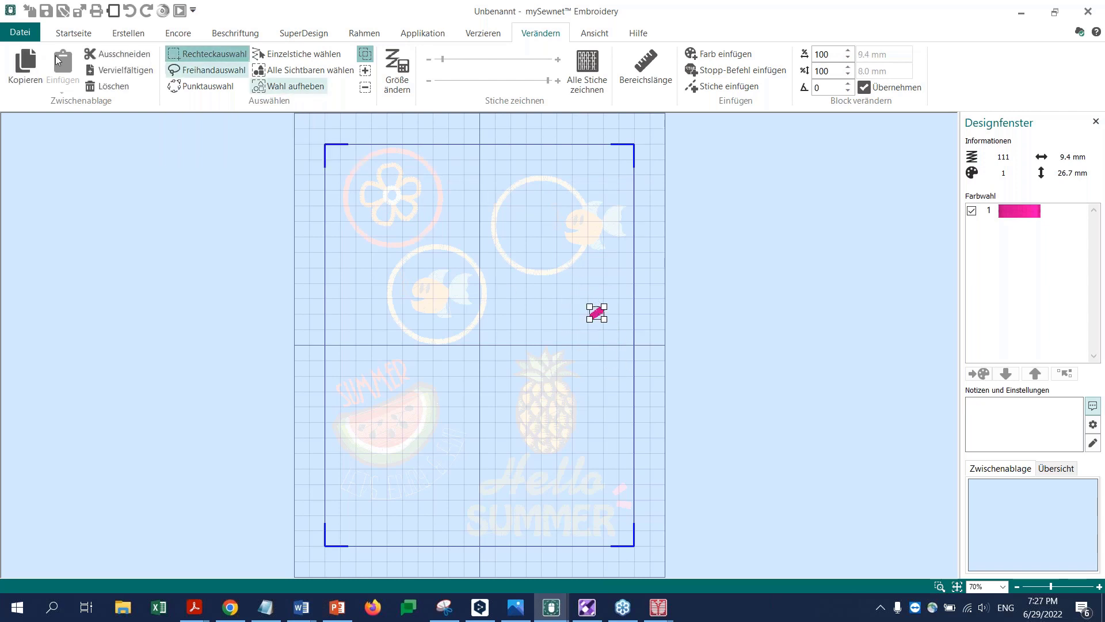
pyautogui.click(24, 64)
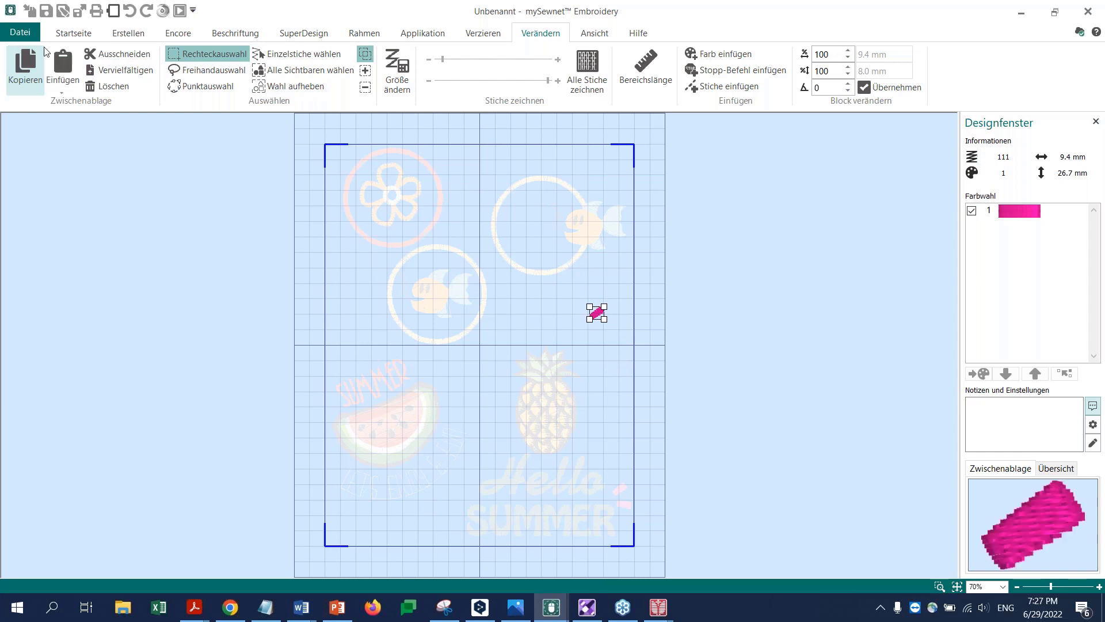
# Paste the copied pink block into the design and place it beside Hello, above the two existing pink blocks
pyautogui.click(62, 37)
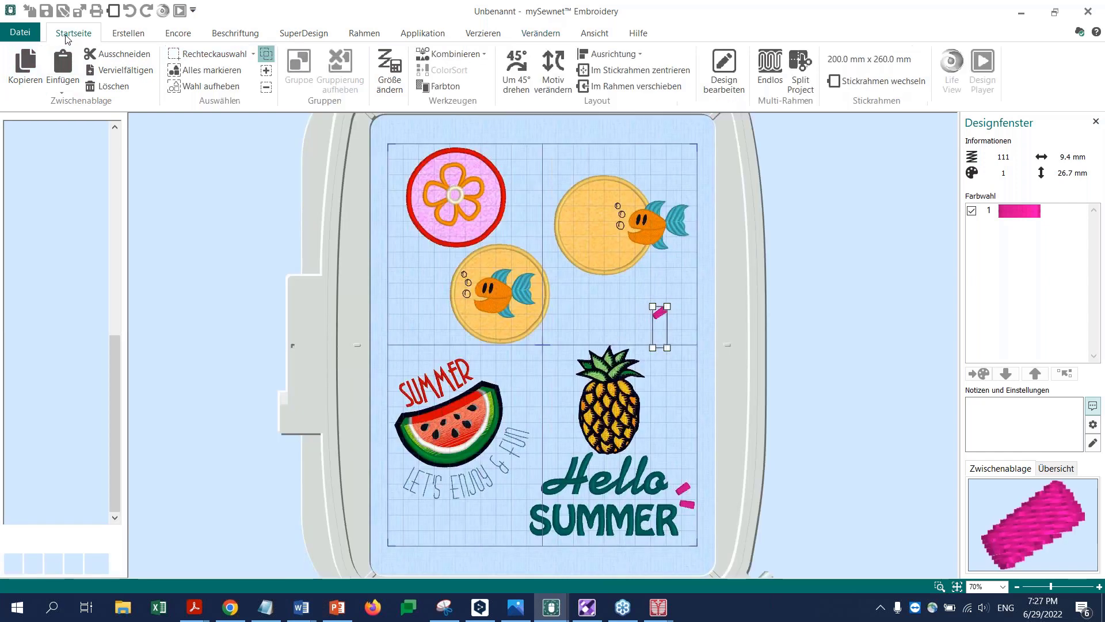
pyautogui.click(66, 93)
pyautogui.click(68, 104)
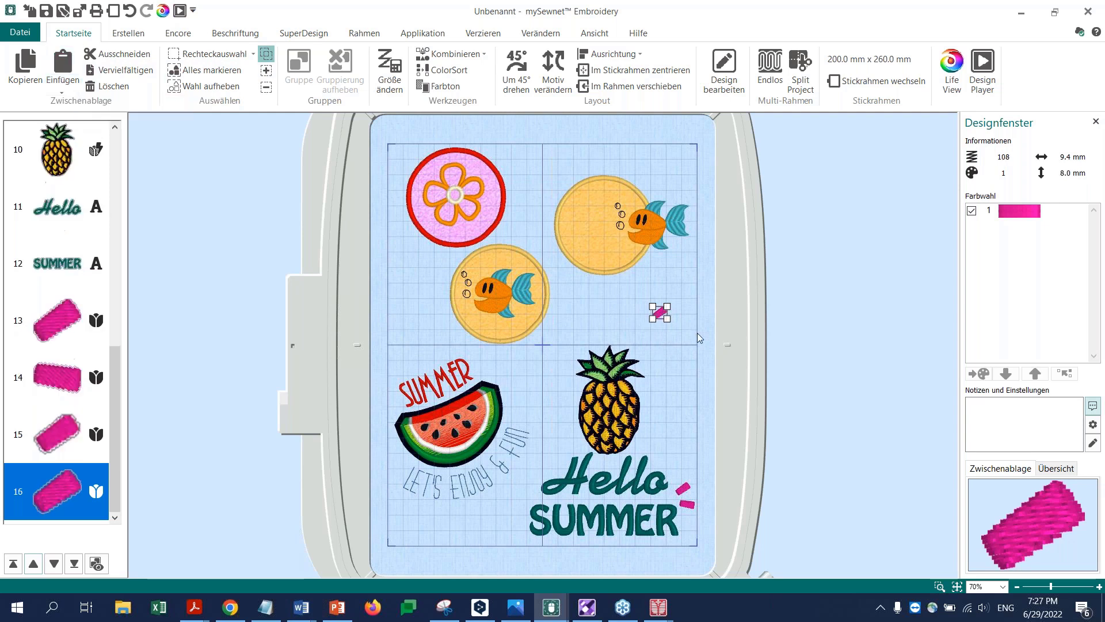
pyautogui.moveTo(666, 312); pyautogui.dragTo(686, 477)
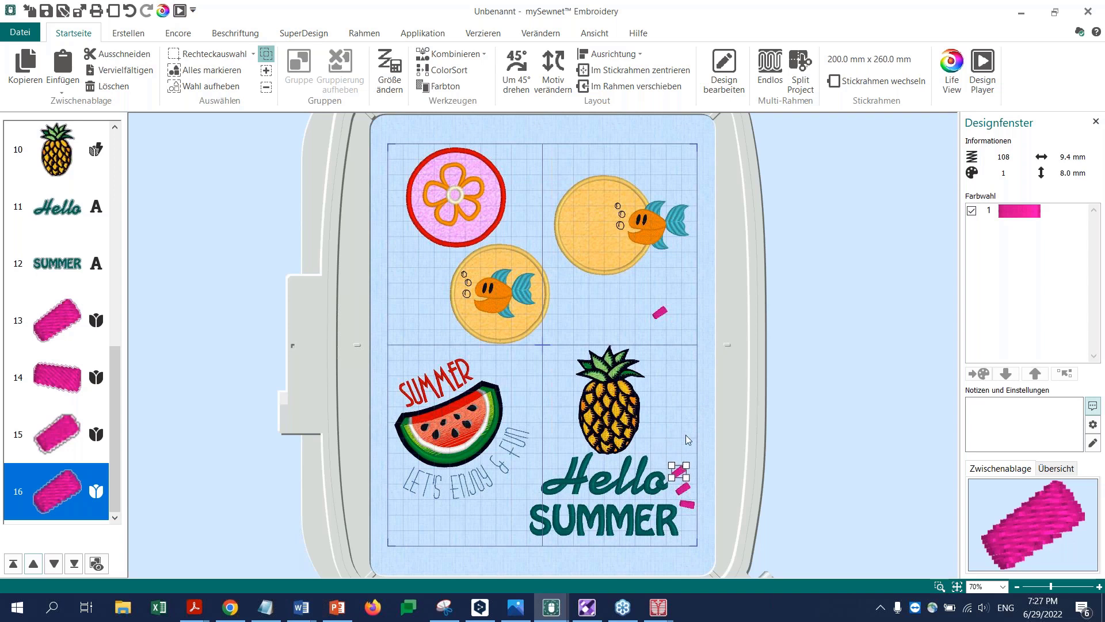
pyautogui.click(682, 342)
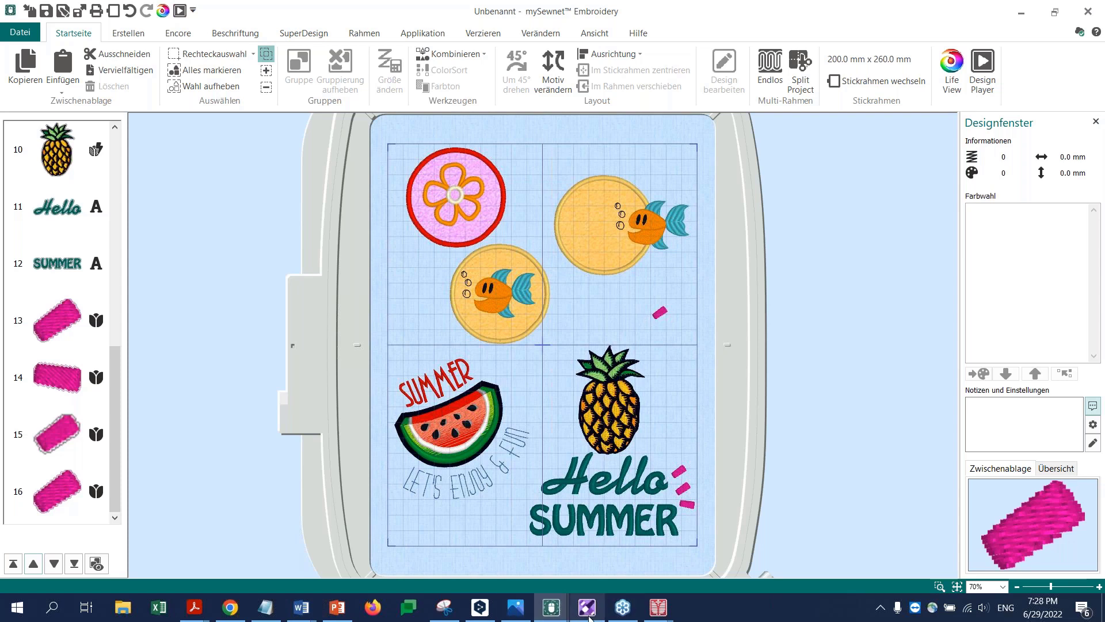
# Switch to the mySewnet Digitizing window with the three ice pops, examine the designs, and return to mySewnet Embroidery
pyautogui.click(656, 614)
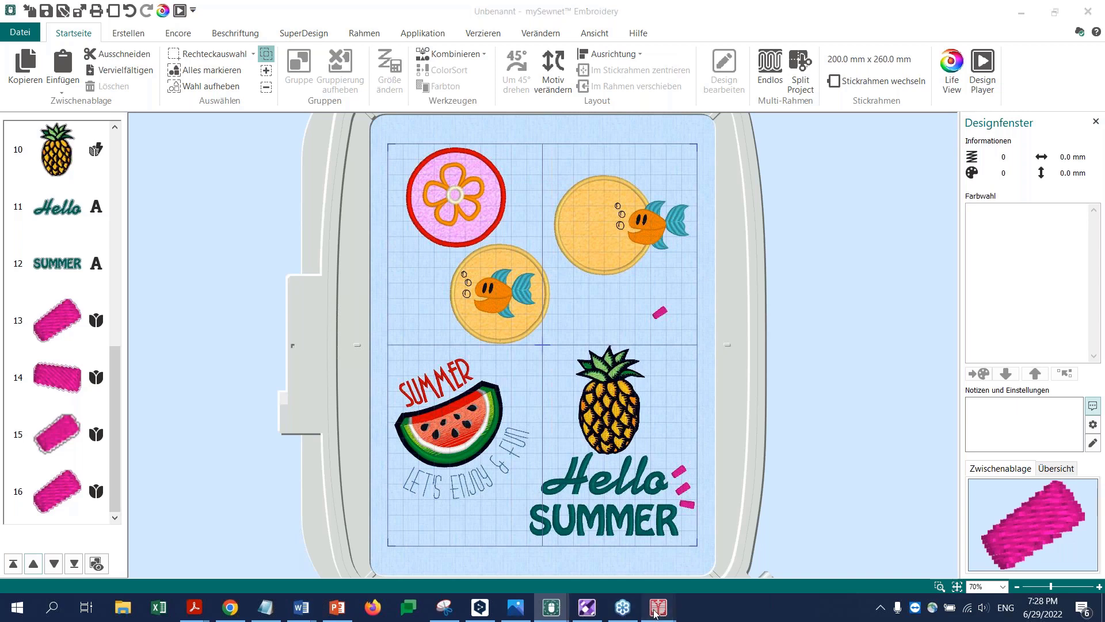
pyautogui.moveTo(681, 574)
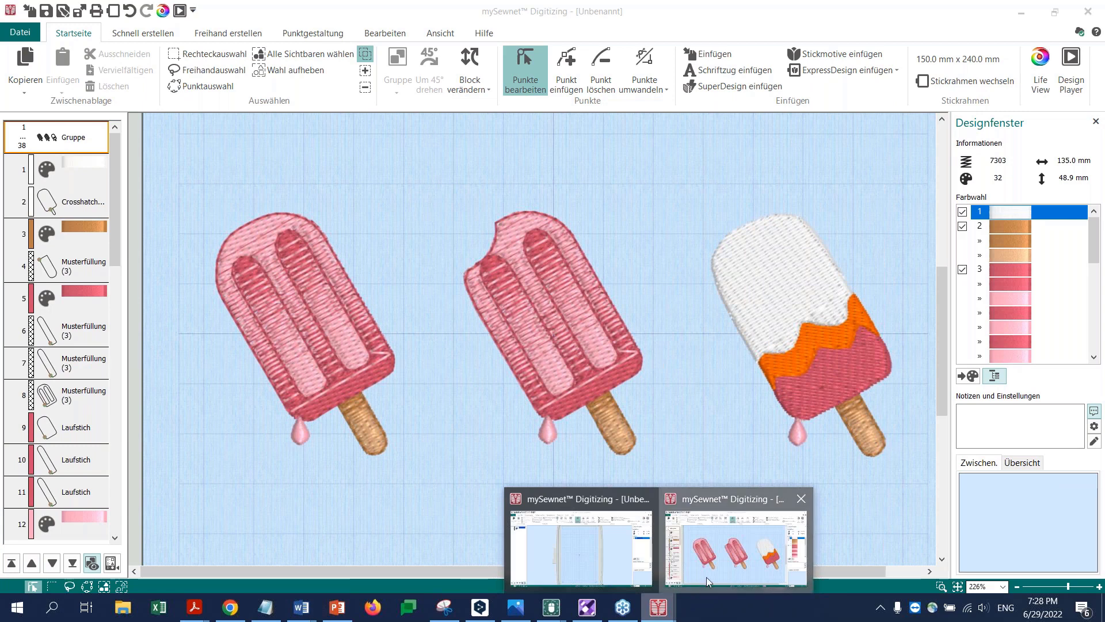
pyautogui.click(706, 577)
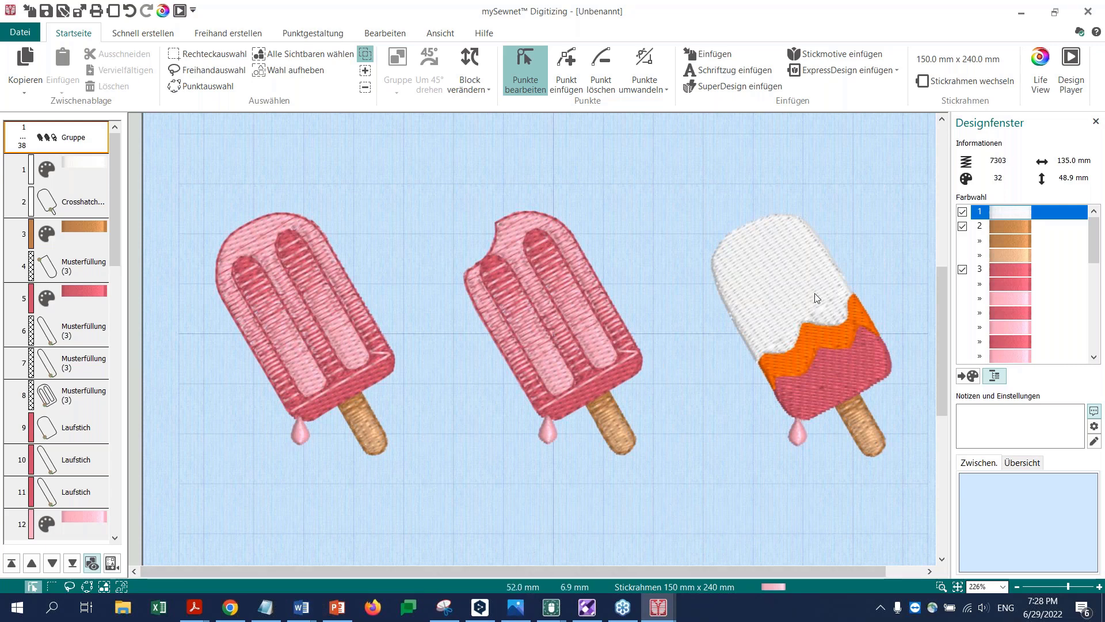
pyautogui.click(553, 608)
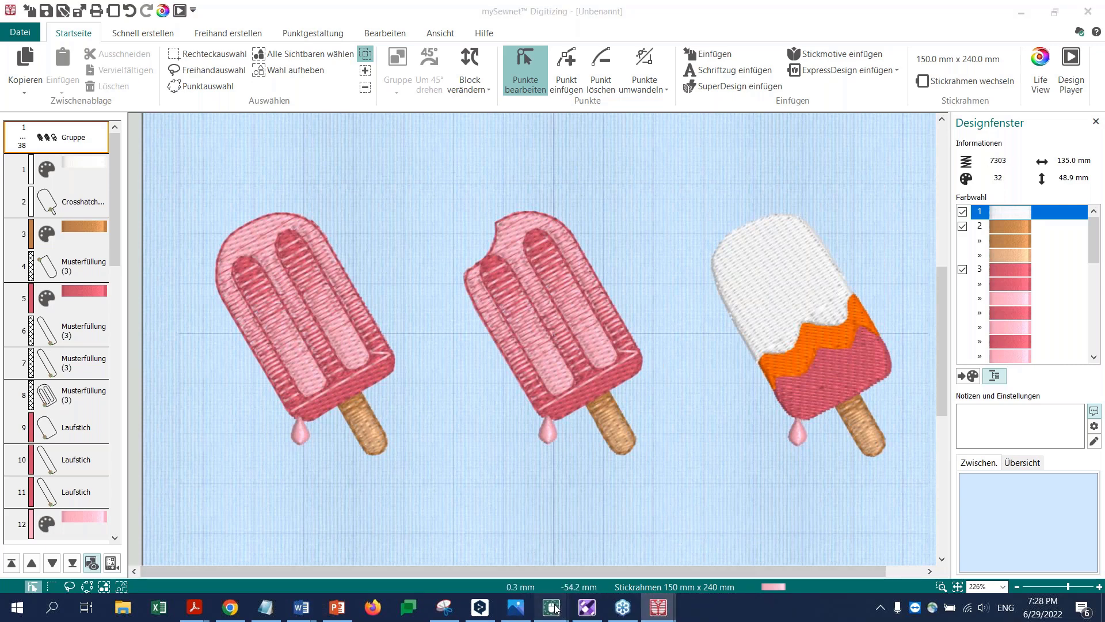
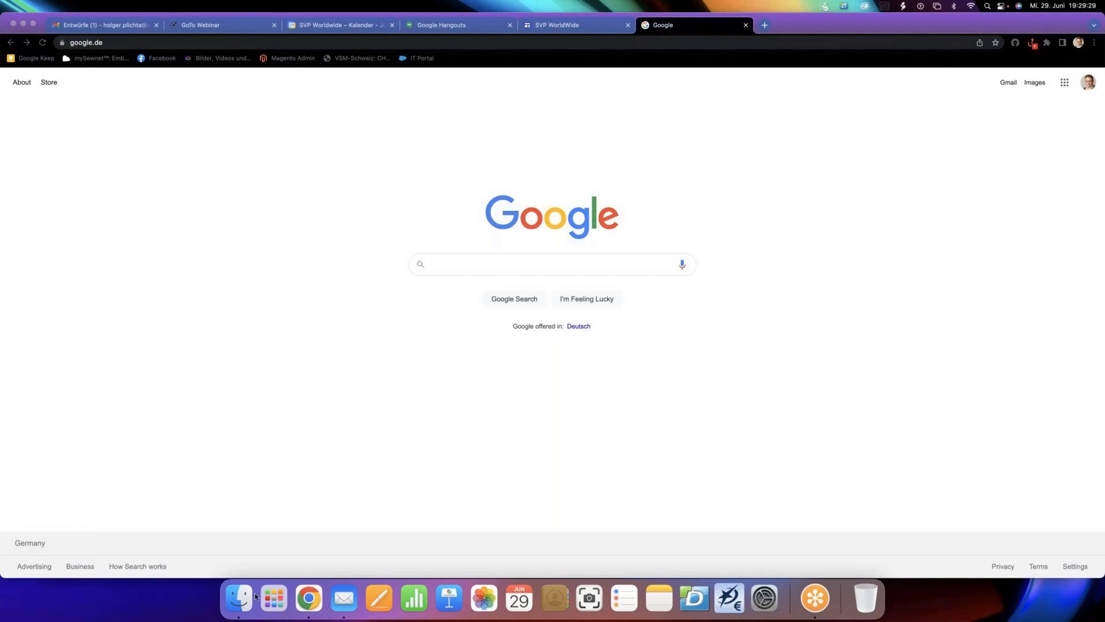
# Launch mySewnet Thread Cache from the mySewnet app folder and move its window to the middle of the screen
pyautogui.click(276, 602)
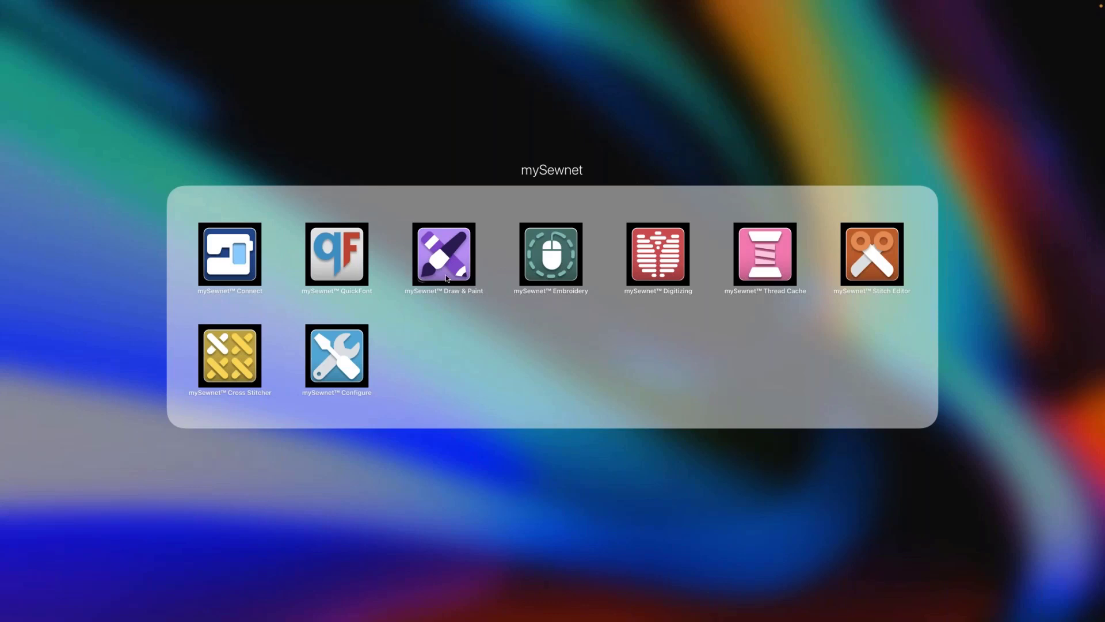
pyautogui.click(763, 262)
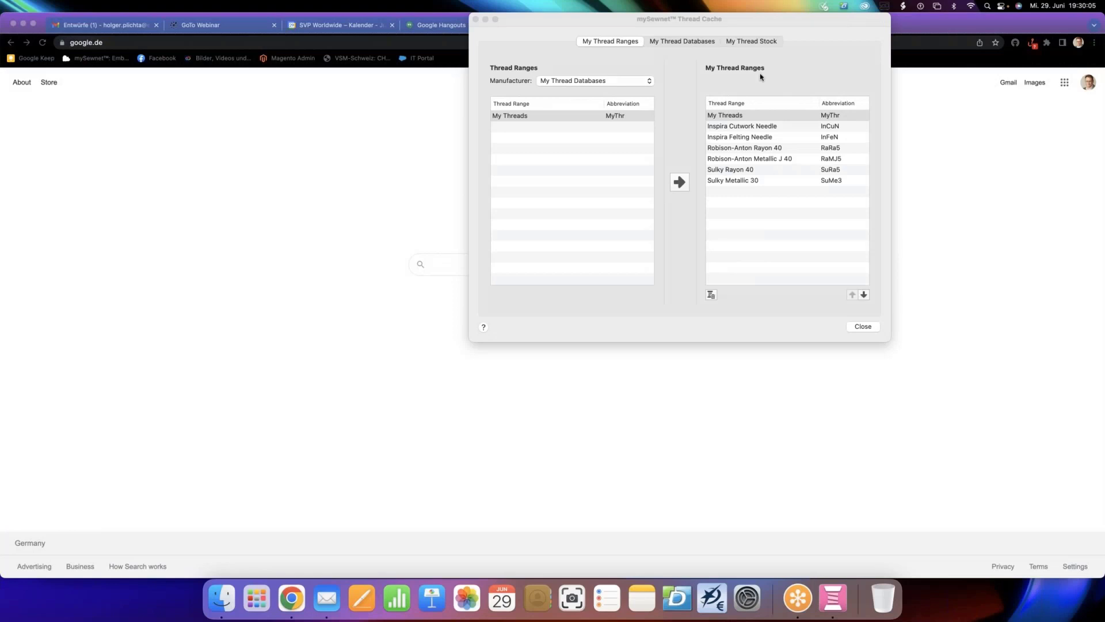
pyautogui.moveTo(745, 33); pyautogui.dragTo(616, 138)
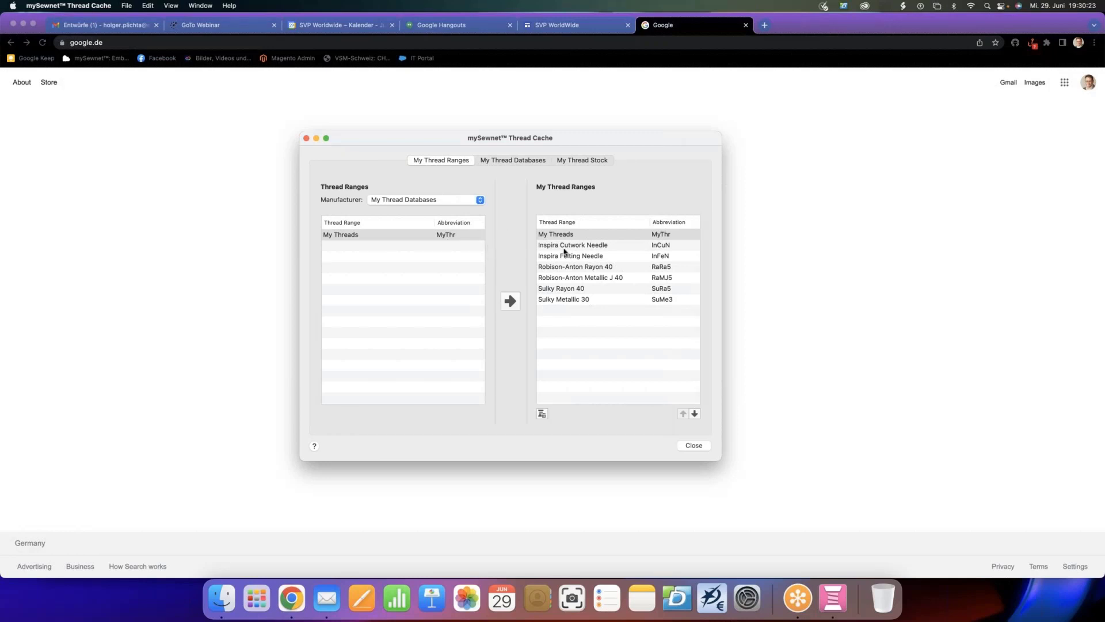
# Add the Mettler Rayon Vari 40 range from the manufacturer Mettler to My Thread Ranges
pyautogui.click(454, 203)
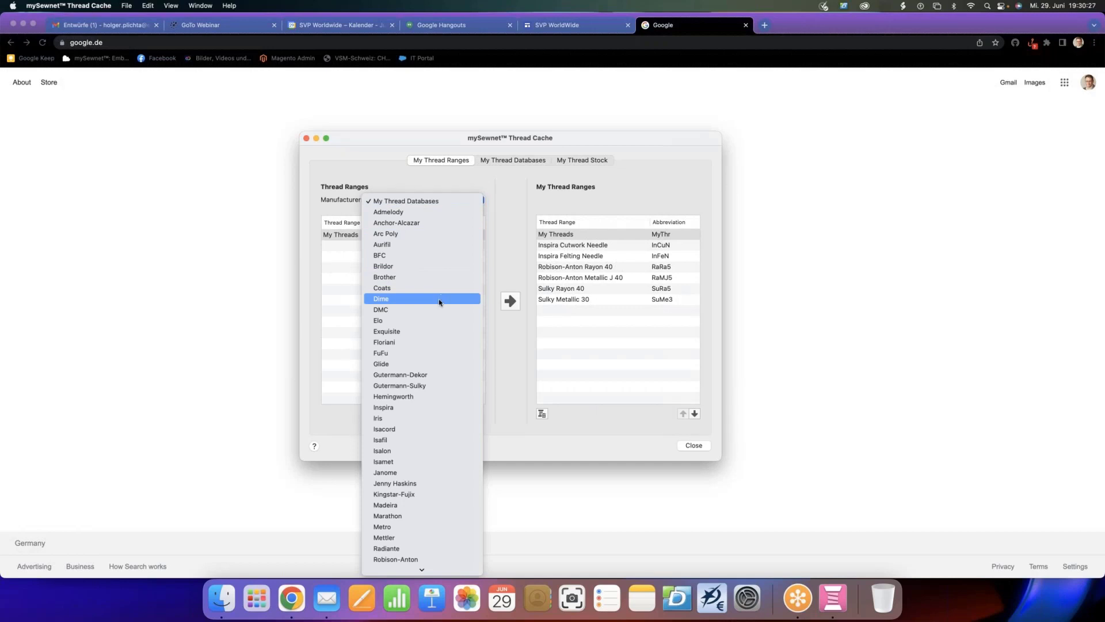
pyautogui.scroll(-5, 437, 304)
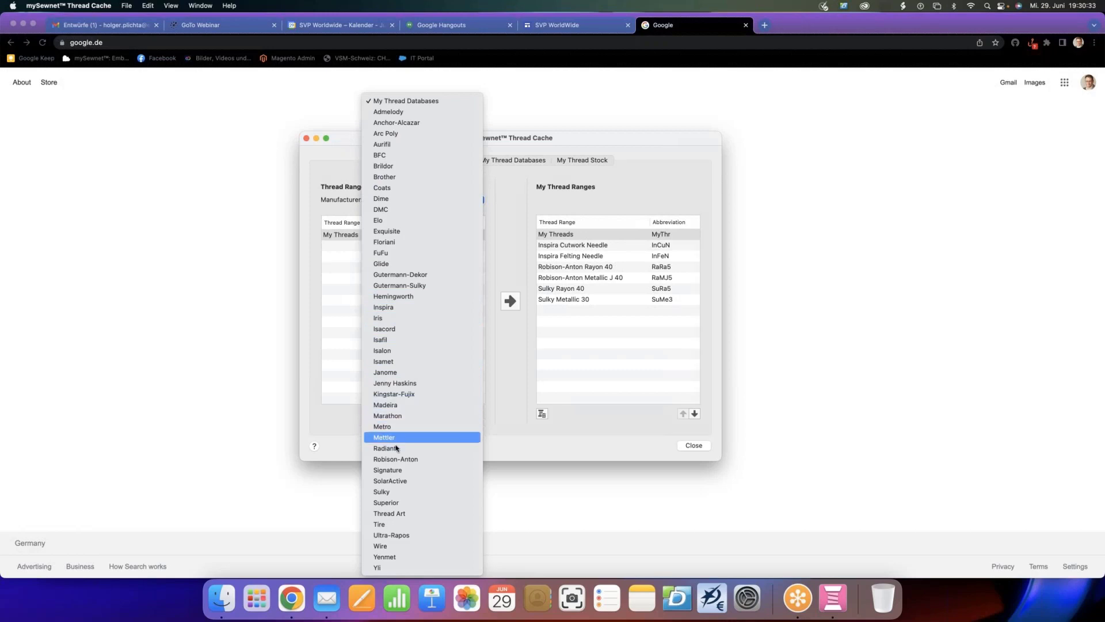
pyautogui.click(413, 438)
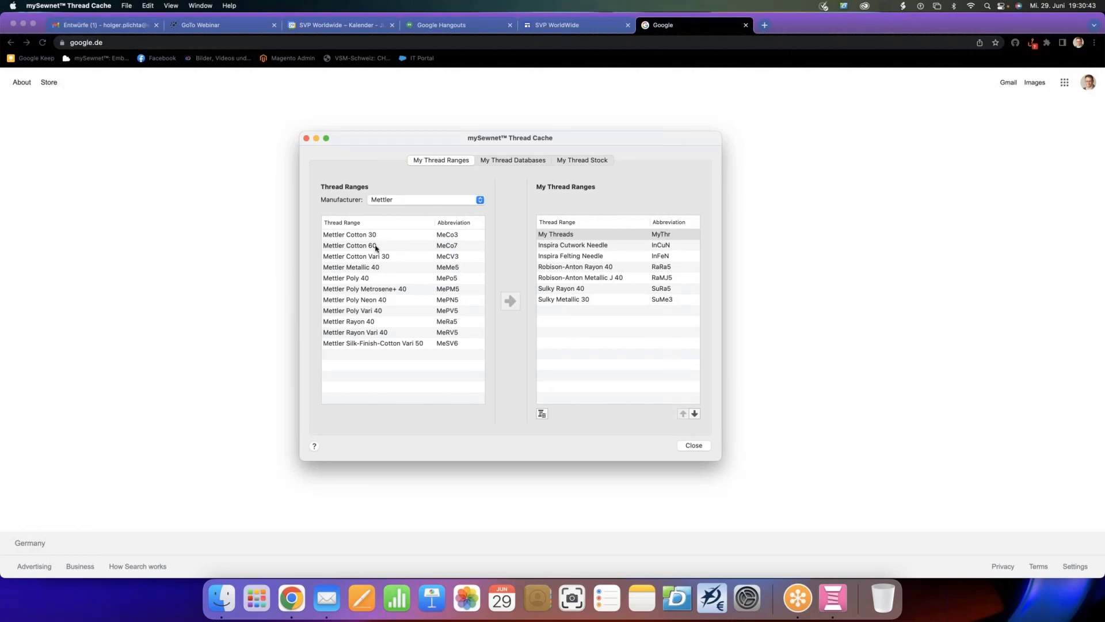
pyautogui.scroll(-1, 373, 320)
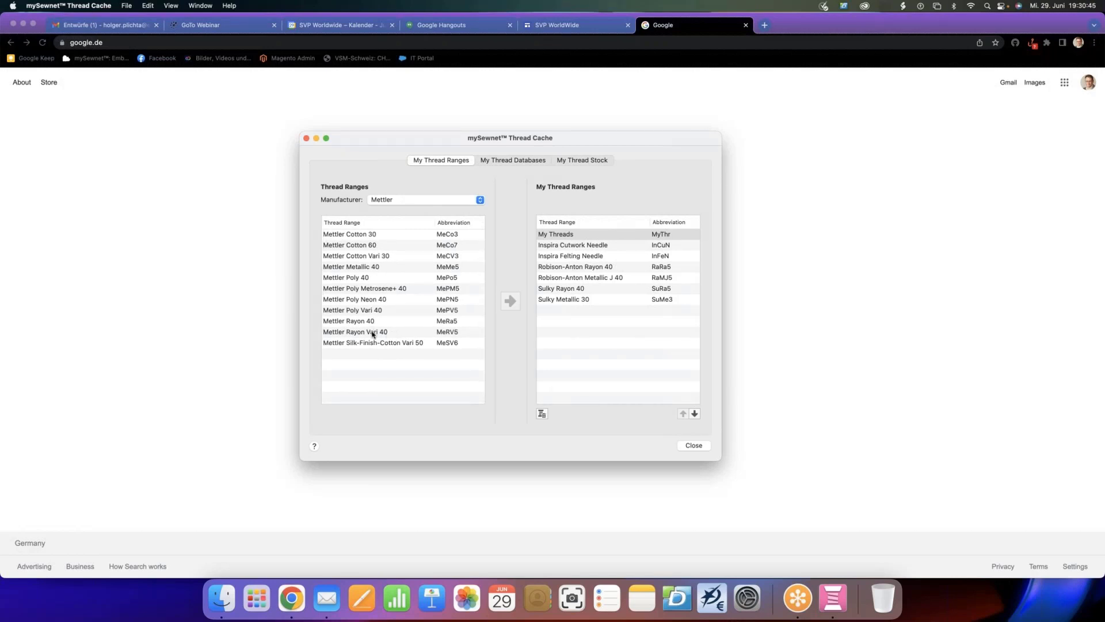
pyautogui.click(373, 332)
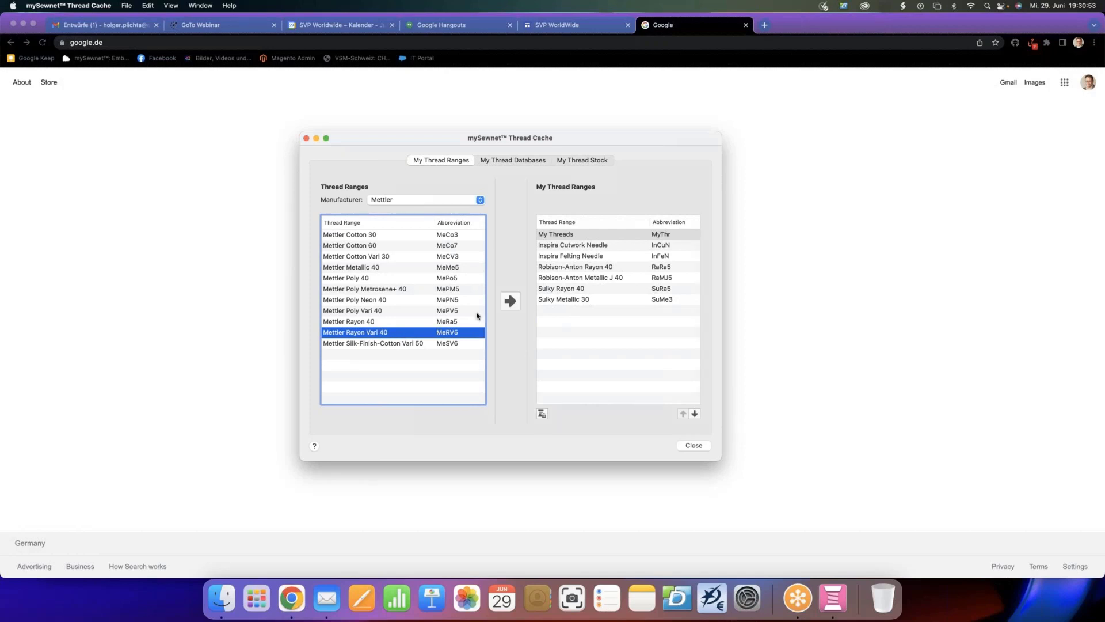
pyautogui.click(506, 303)
# Look through the threads in the My Threads database and create a new thread database named Farben aktuell
pyautogui.click(507, 162)
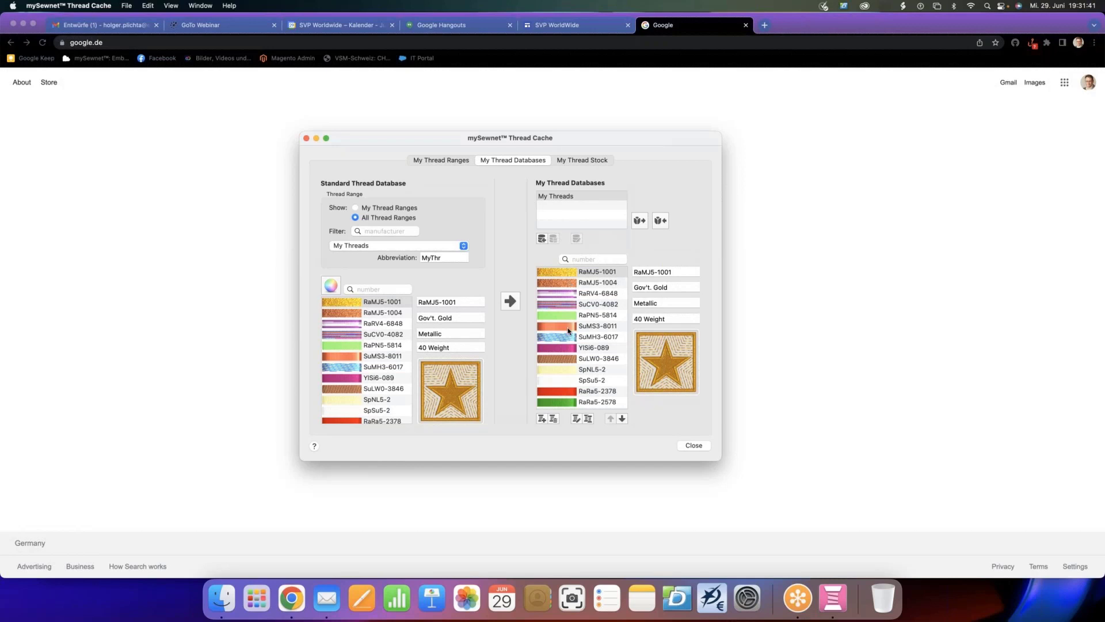
pyautogui.scroll(-3, 568, 331)
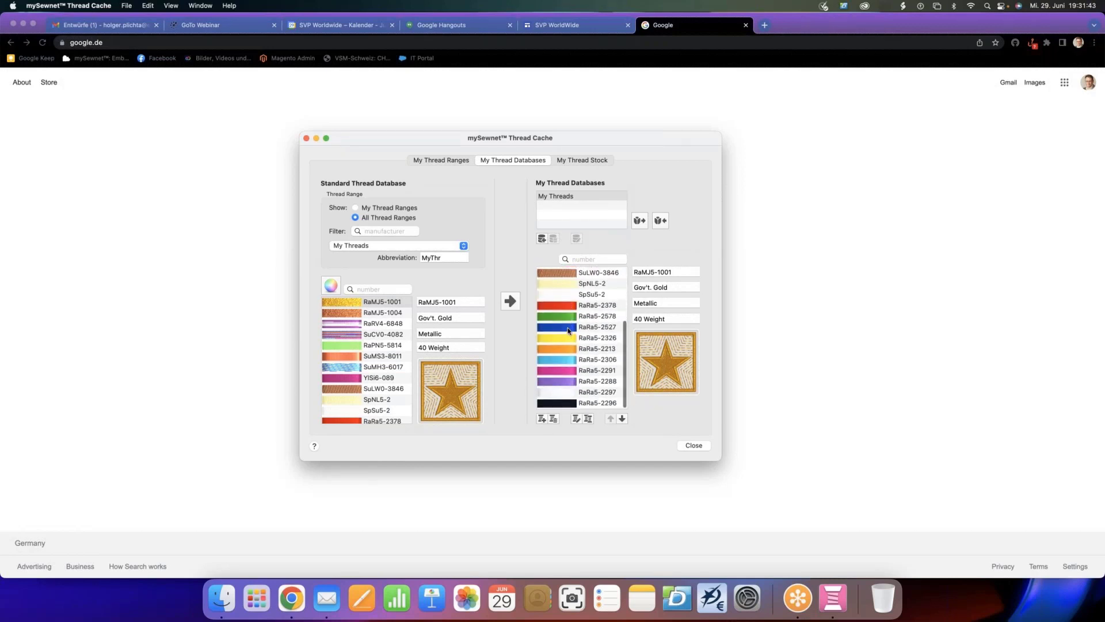
pyautogui.scroll(2, 568, 330)
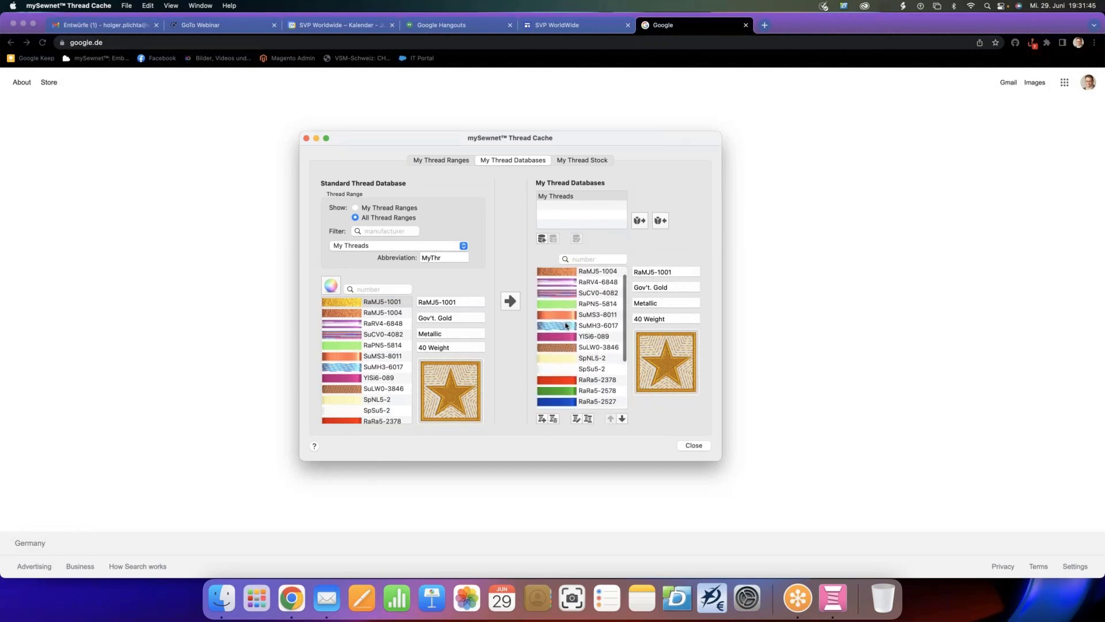
pyautogui.scroll(-5, 566, 326)
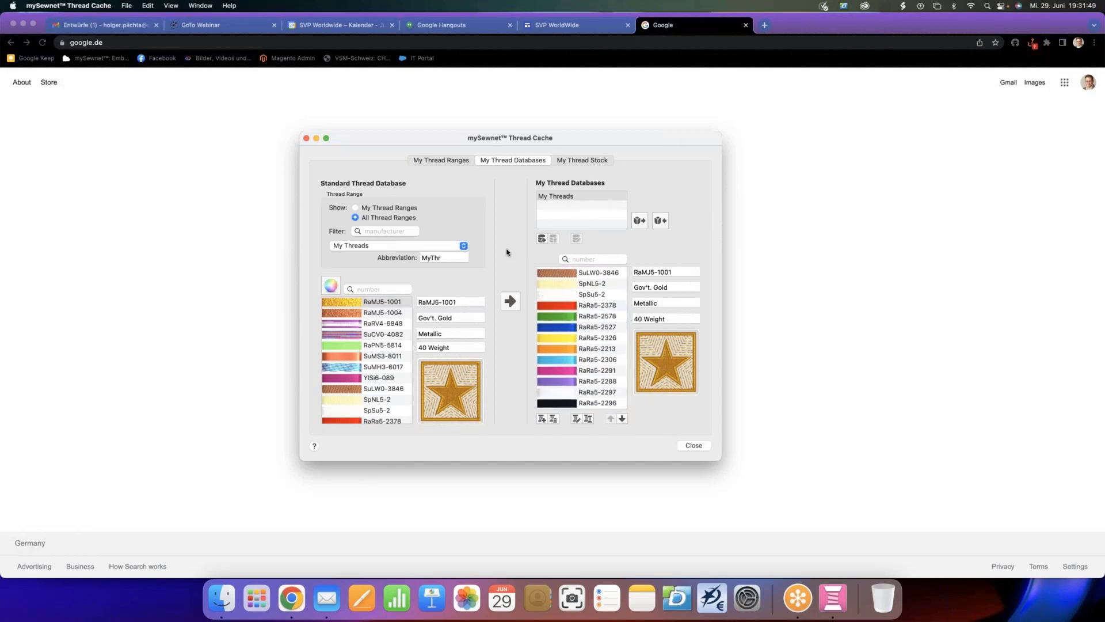
pyautogui.click(542, 239)
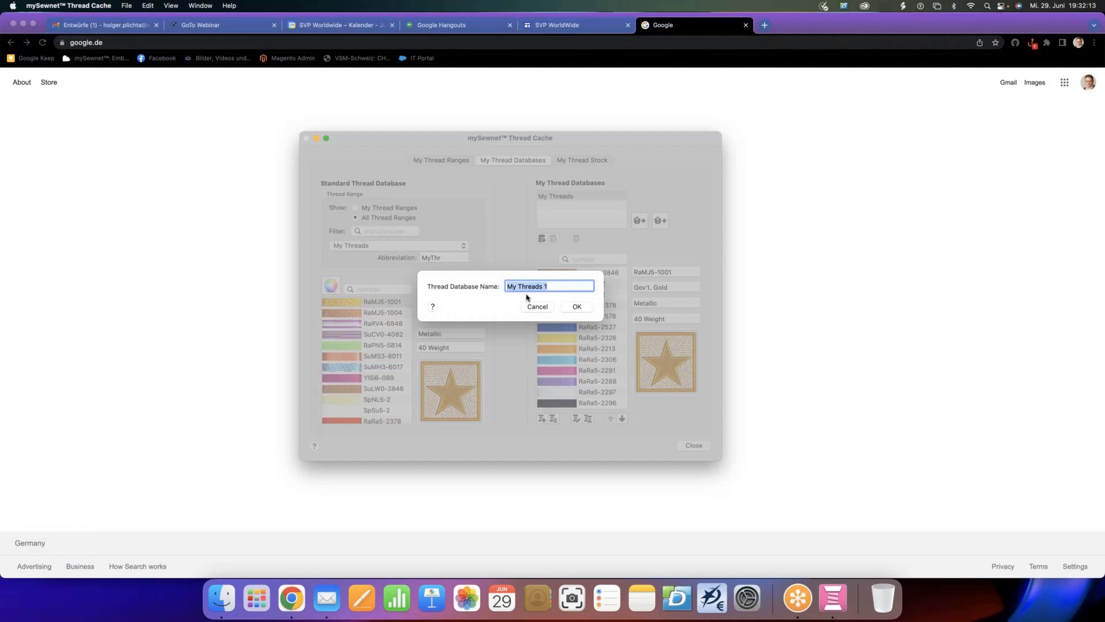
pyautogui.write('Farben aktuell')
pyautogui.click(576, 307)
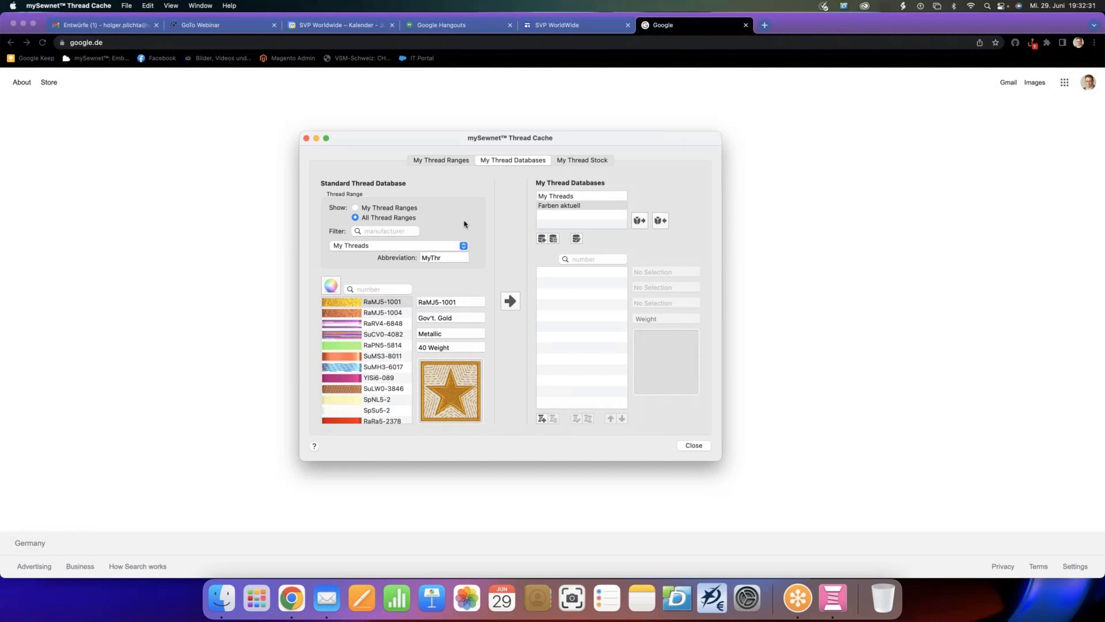
# View the choices available when the standard database shows only My Thread Ranges, and switch back to All Thread Ranges
pyautogui.click(366, 208)
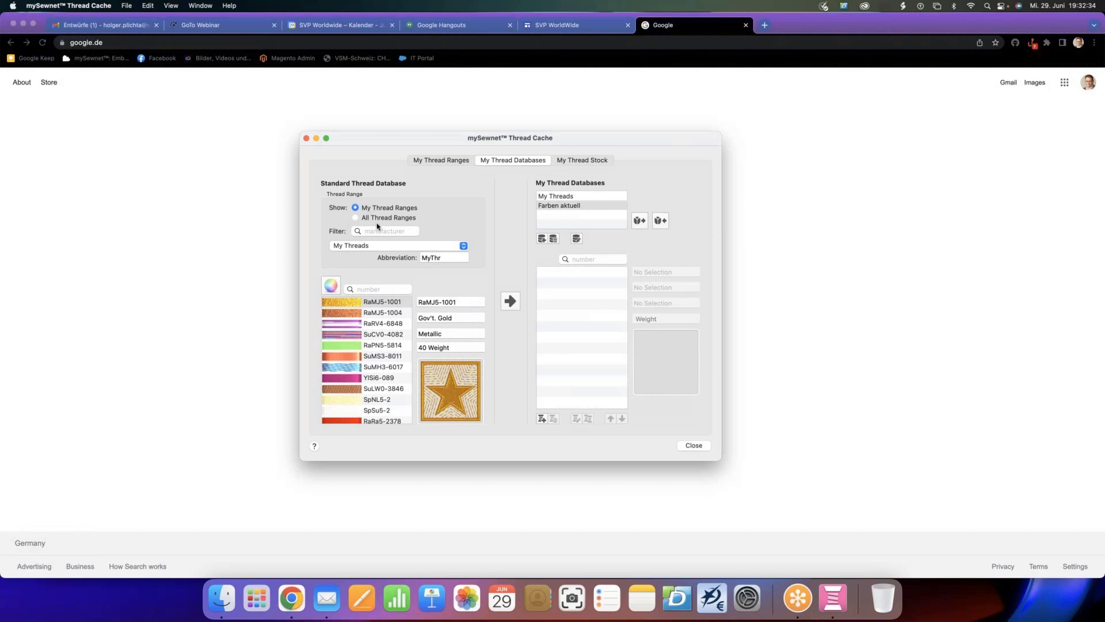
pyautogui.click(405, 248)
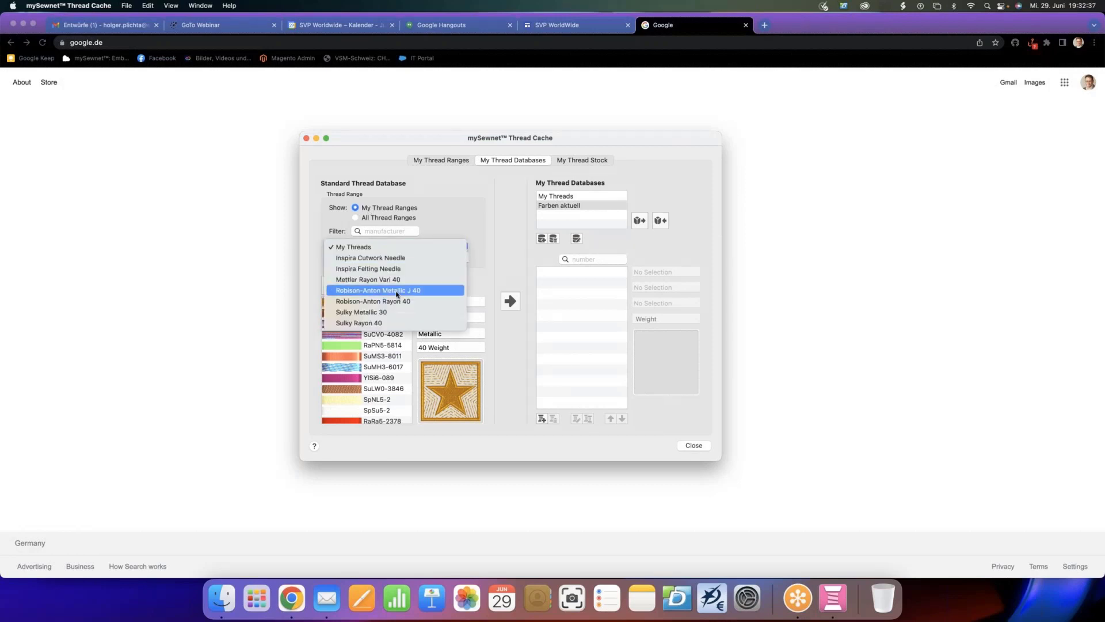
pyautogui.press('Up')
pyautogui.press('Up')
pyautogui.press('Up')
pyautogui.press('Down')
pyautogui.press('Down')
pyautogui.press('Down')
pyautogui.press('Down')
pyautogui.press('Down')
pyautogui.press('Down')
pyautogui.press('Up')
pyautogui.press('Up')
pyautogui.press('Up')
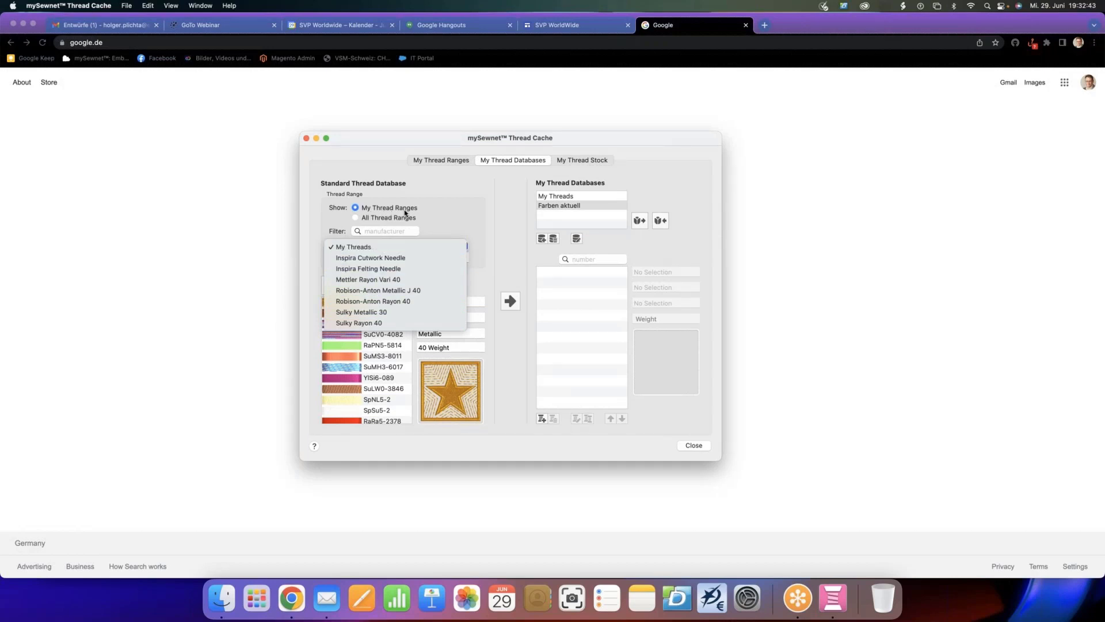
pyautogui.click(448, 229)
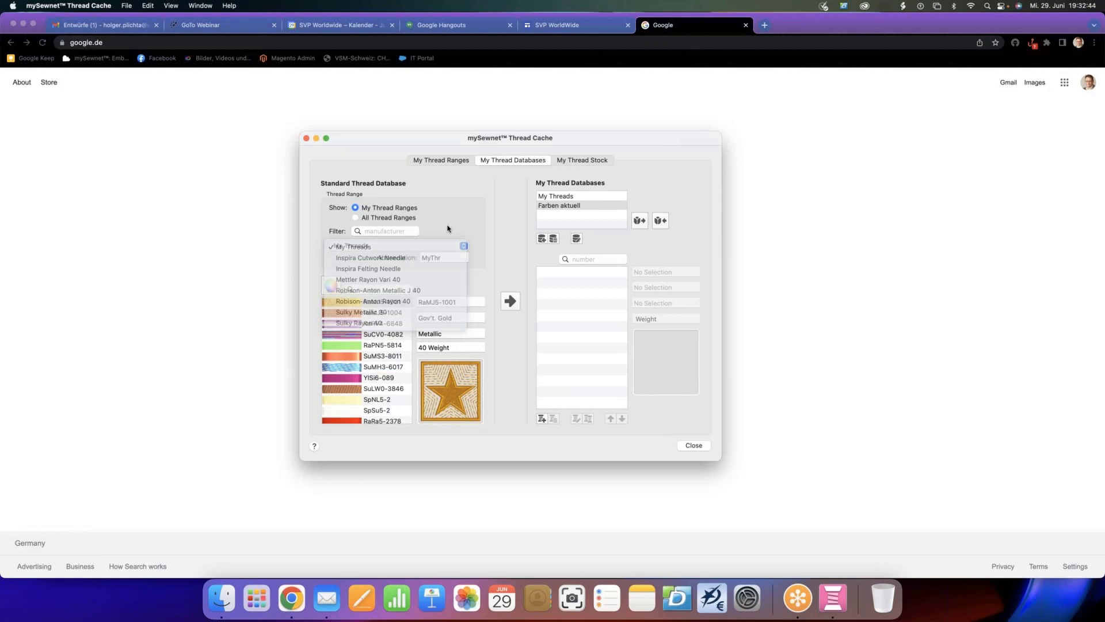
pyautogui.click(374, 220)
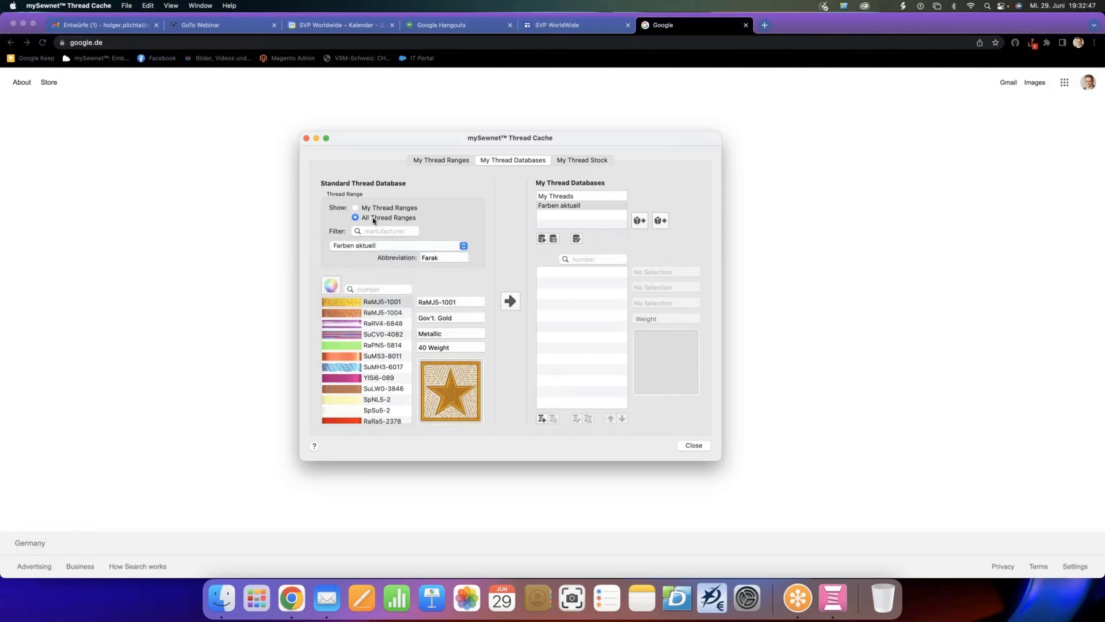
# Look through the full list of thread ranges in the Standard Thread Database
pyautogui.click(395, 248)
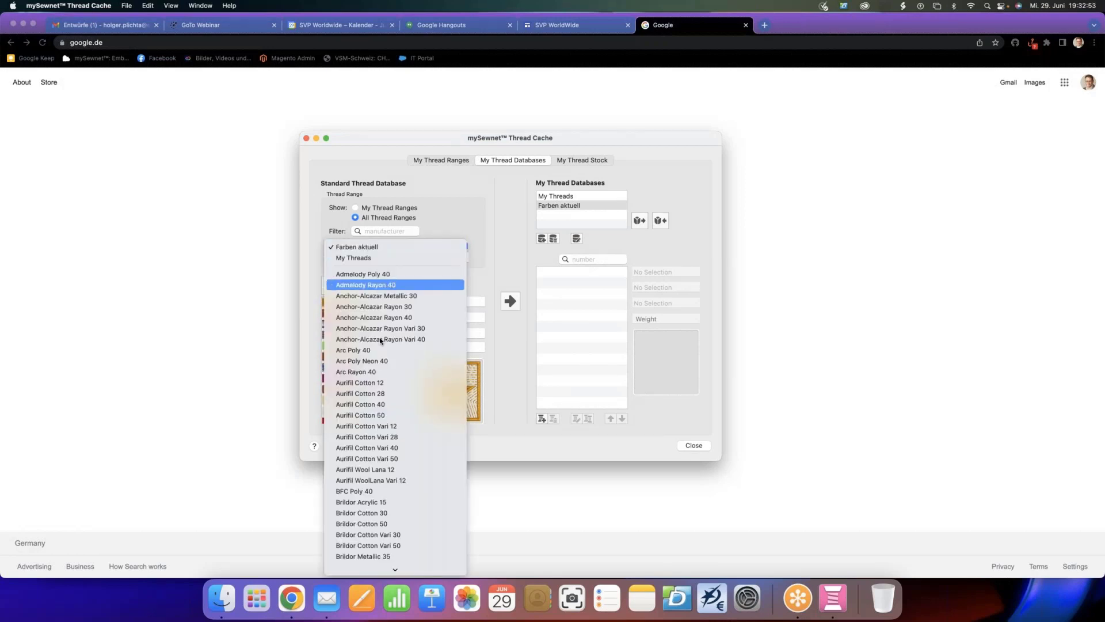
pyautogui.scroll(-20, 382, 360)
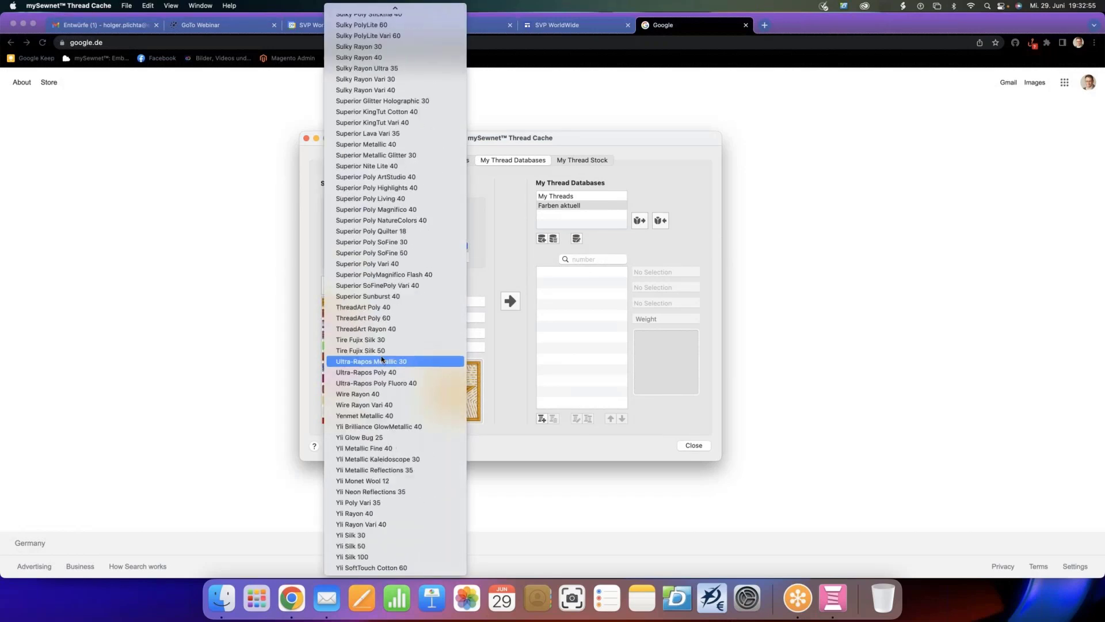
pyautogui.scroll(15, 382, 360)
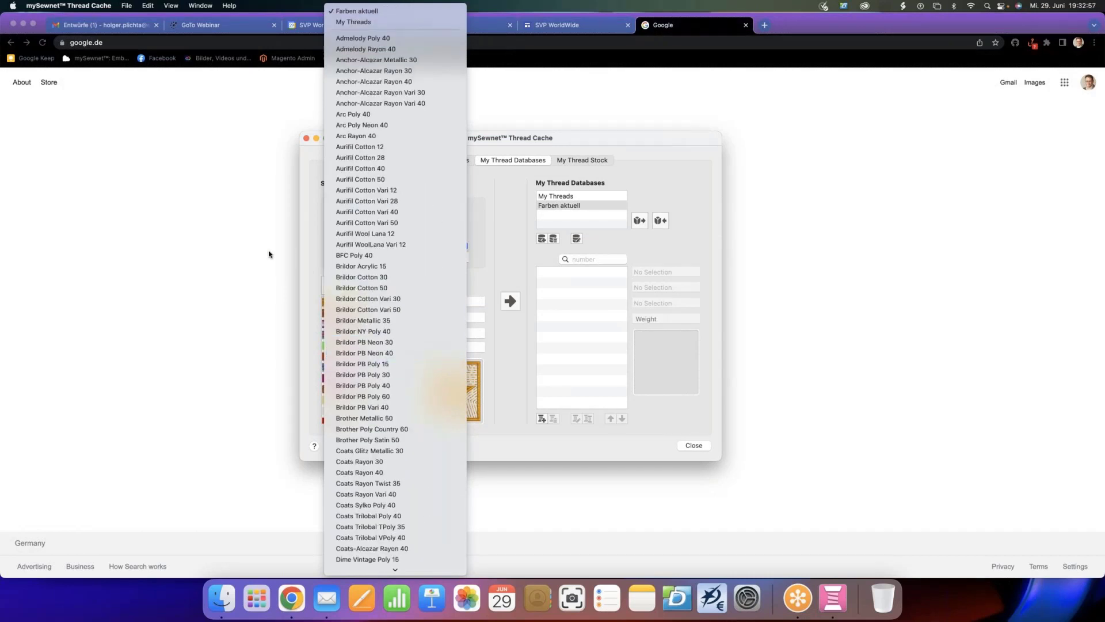
pyautogui.click(270, 251)
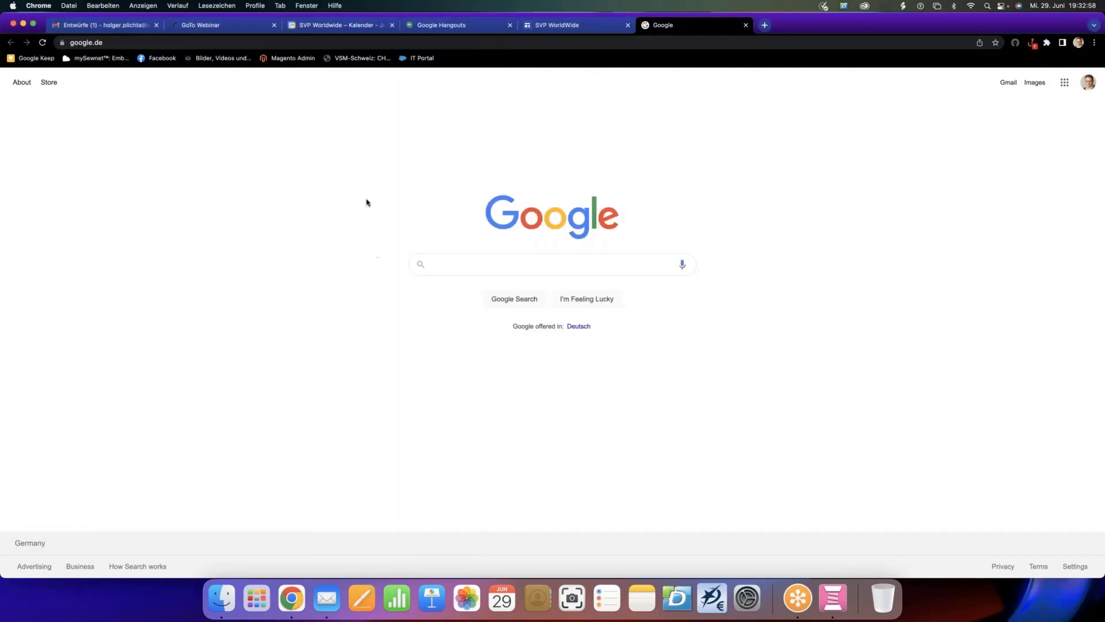
# Switch from the browser back to the mySewnet Thread Cache window
pyautogui.click(835, 602)
pyautogui.hotkey('ctrl', 'Up')
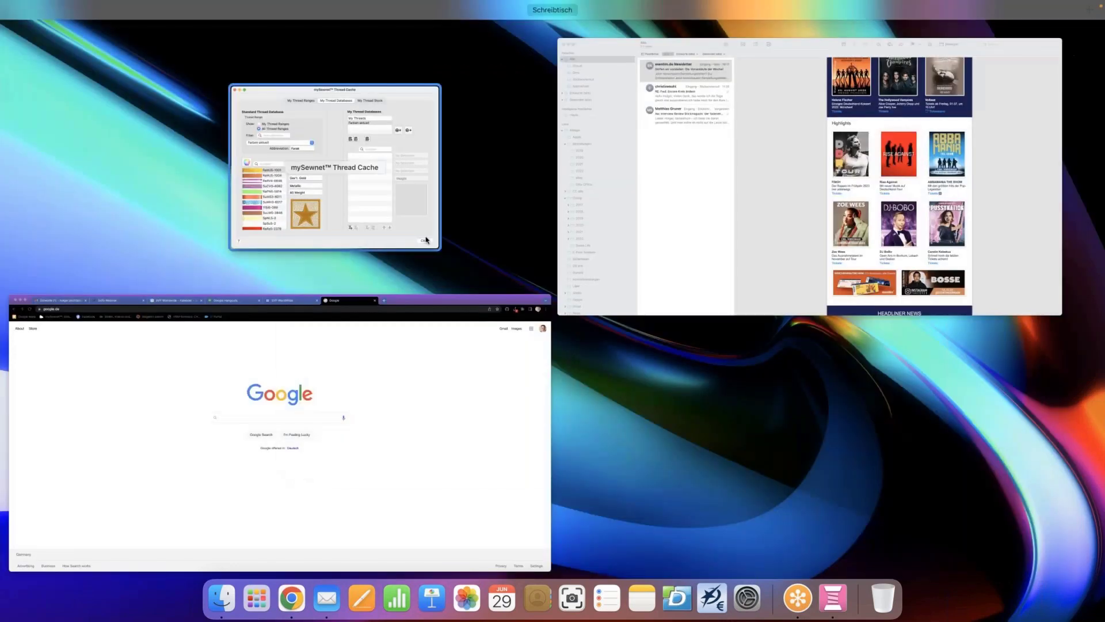
pyautogui.click(427, 241)
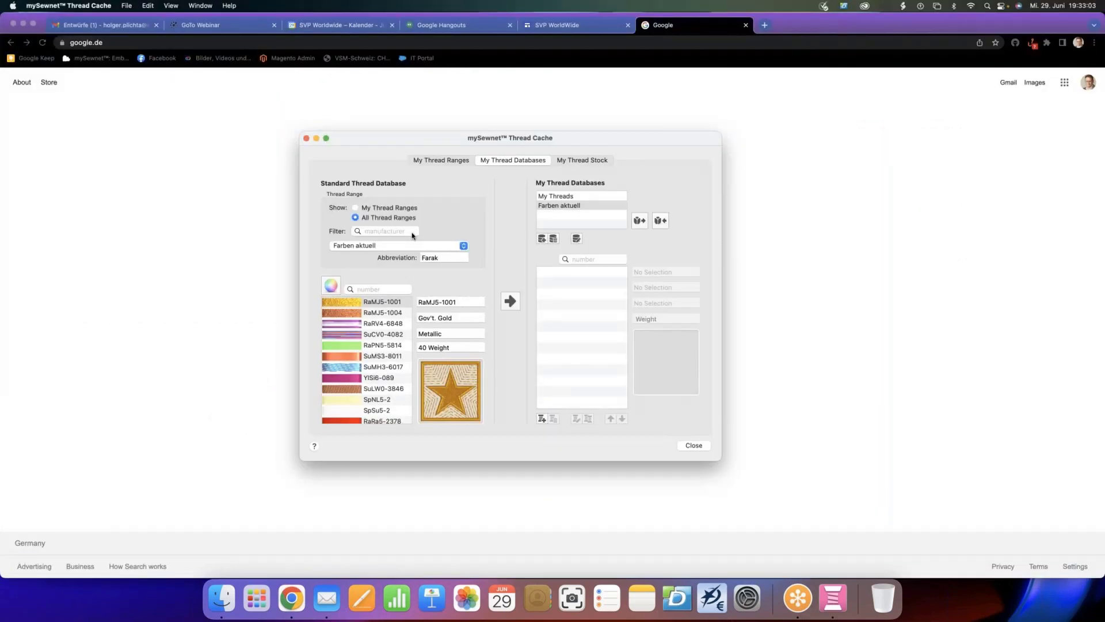
# Filter the standard thread ranges by the manufacturer Gütermann
pyautogui.click(407, 246)
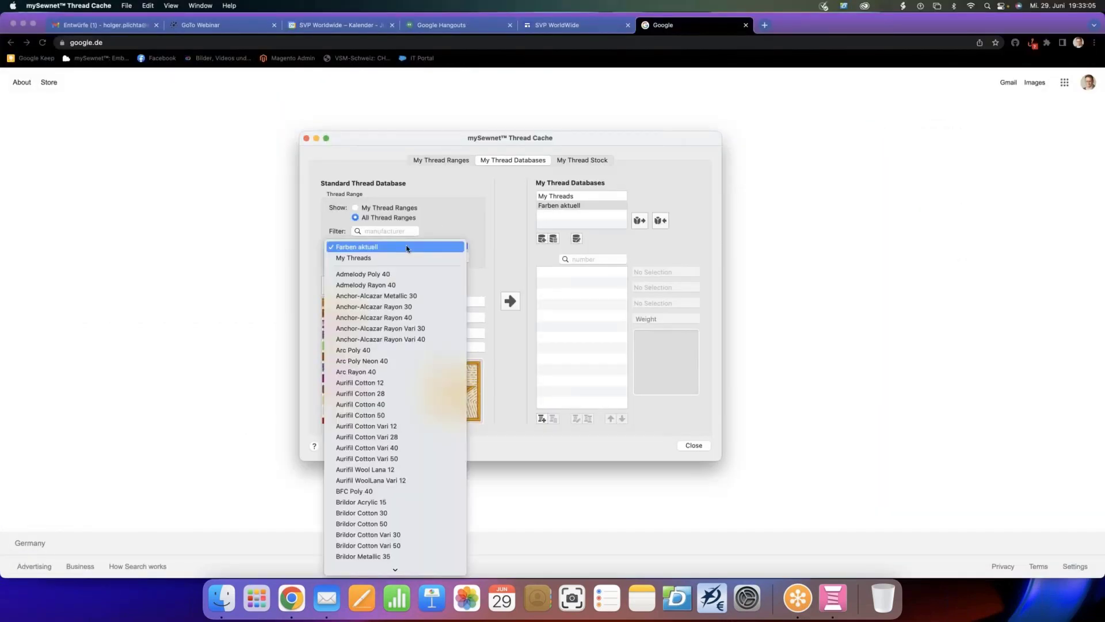
pyautogui.click(407, 248)
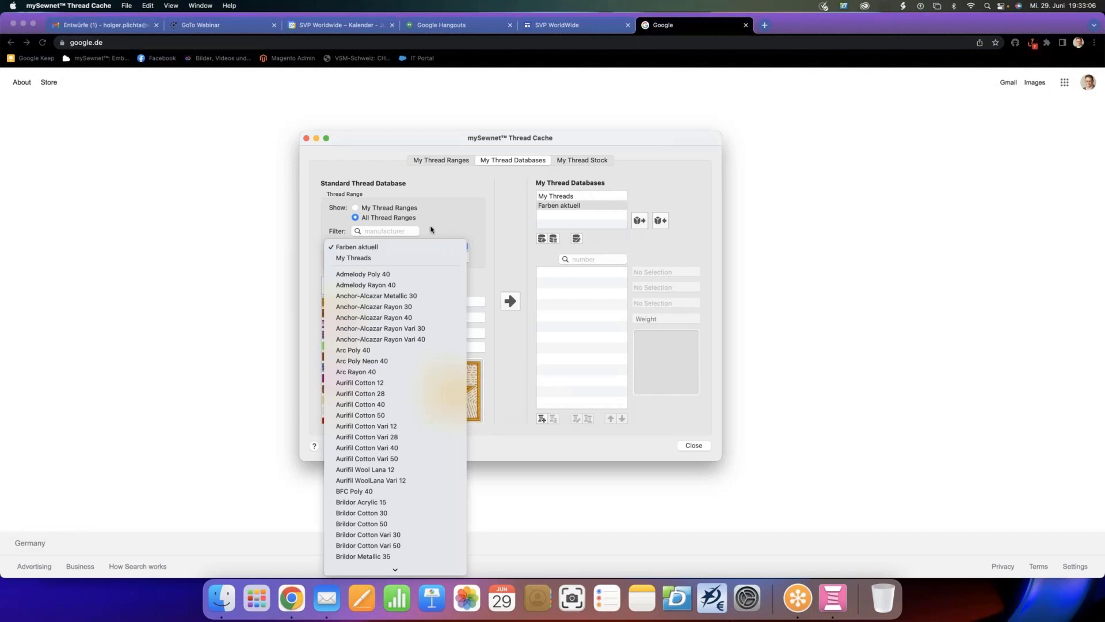
pyautogui.click(392, 231)
pyautogui.write('Güte')
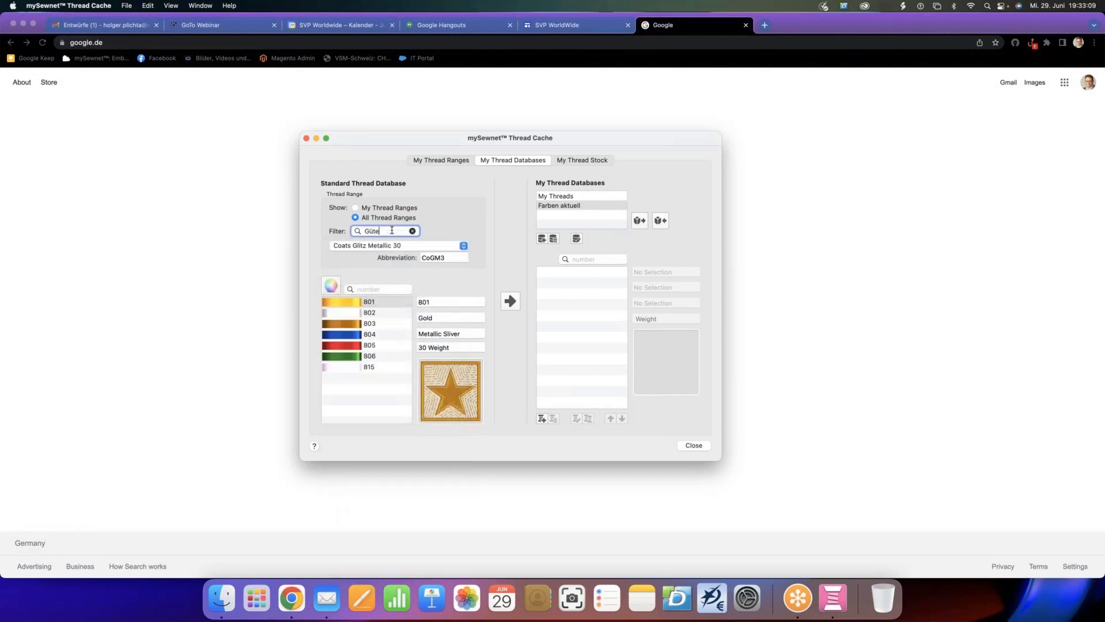
pyautogui.write('rmann')
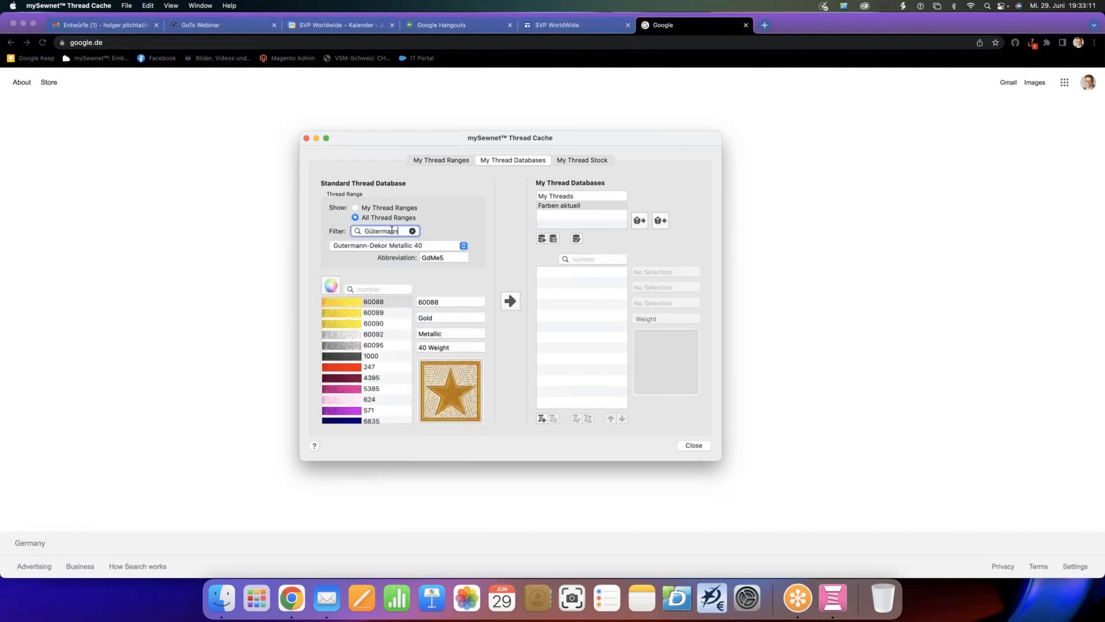
# Choose the Gutermann-Sulky Solar 40 range and add its White / Yellow thread 0001 to the Farben aktuell database
pyautogui.click(440, 248)
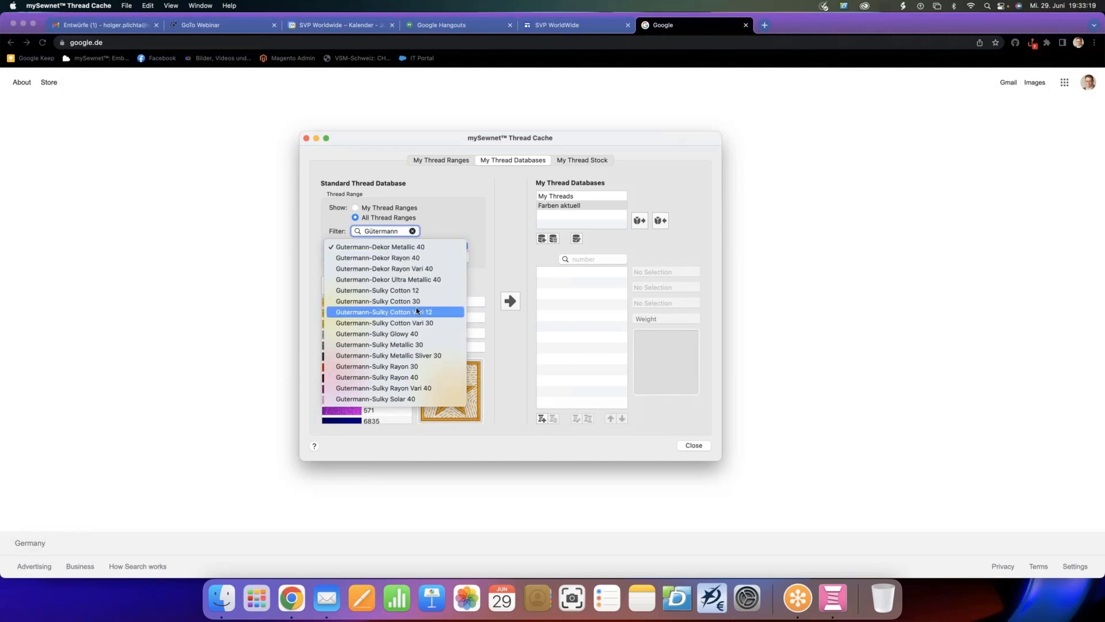
pyautogui.click(384, 399)
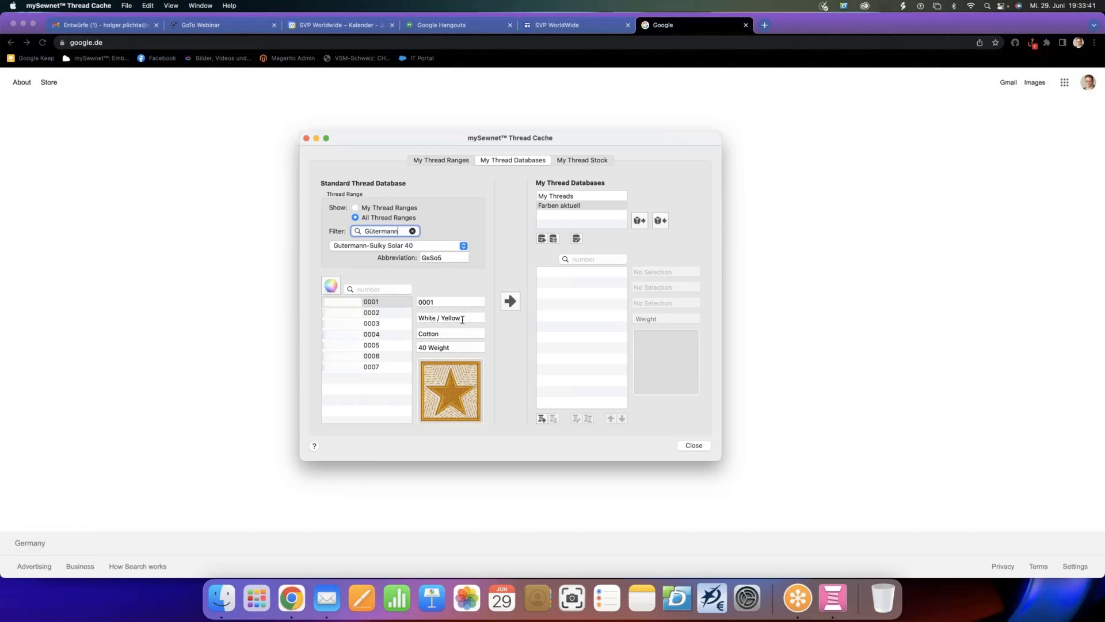
pyautogui.click(510, 302)
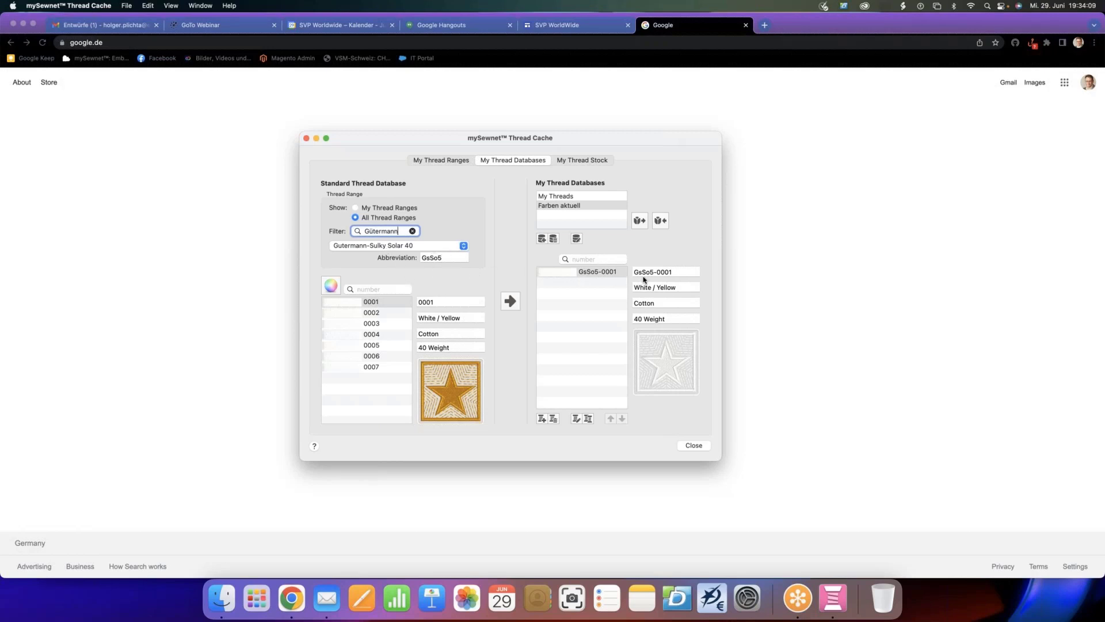
# Change to the Gutermann-Sulky Rayon 40 range and add thread 1187 Mimosa Yellow to Farben aktuell
pyautogui.click(408, 247)
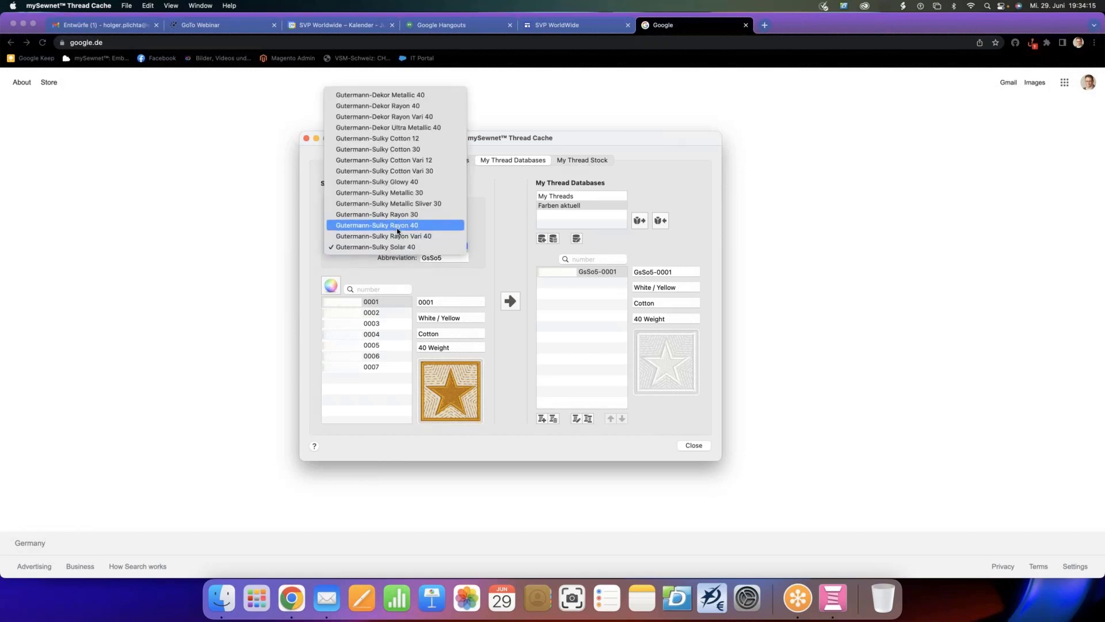
pyautogui.click(397, 225)
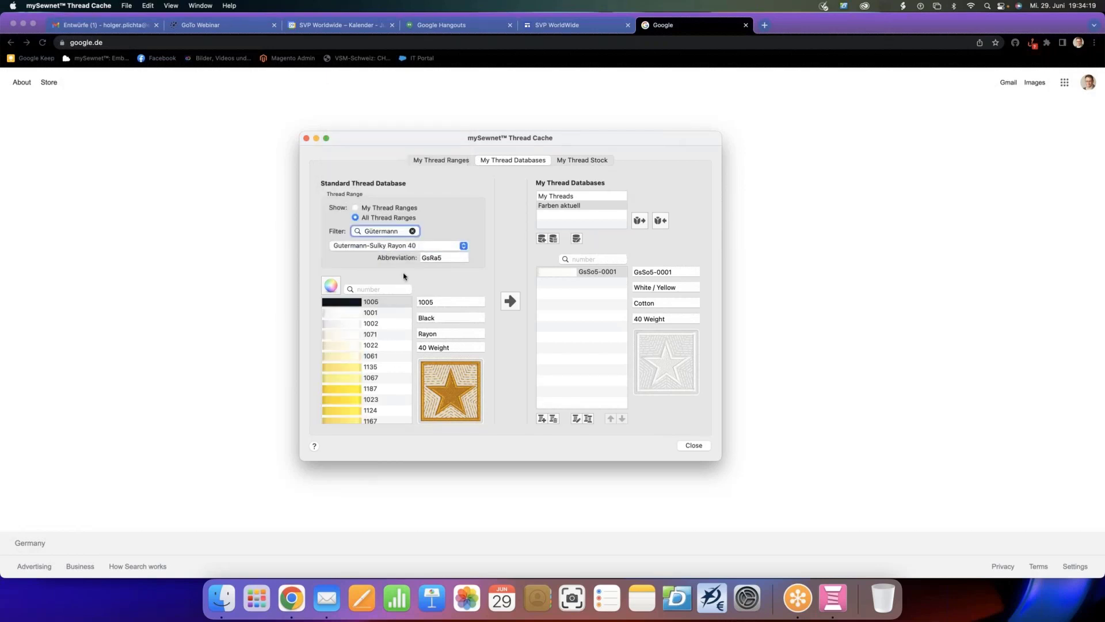
pyautogui.click(351, 392)
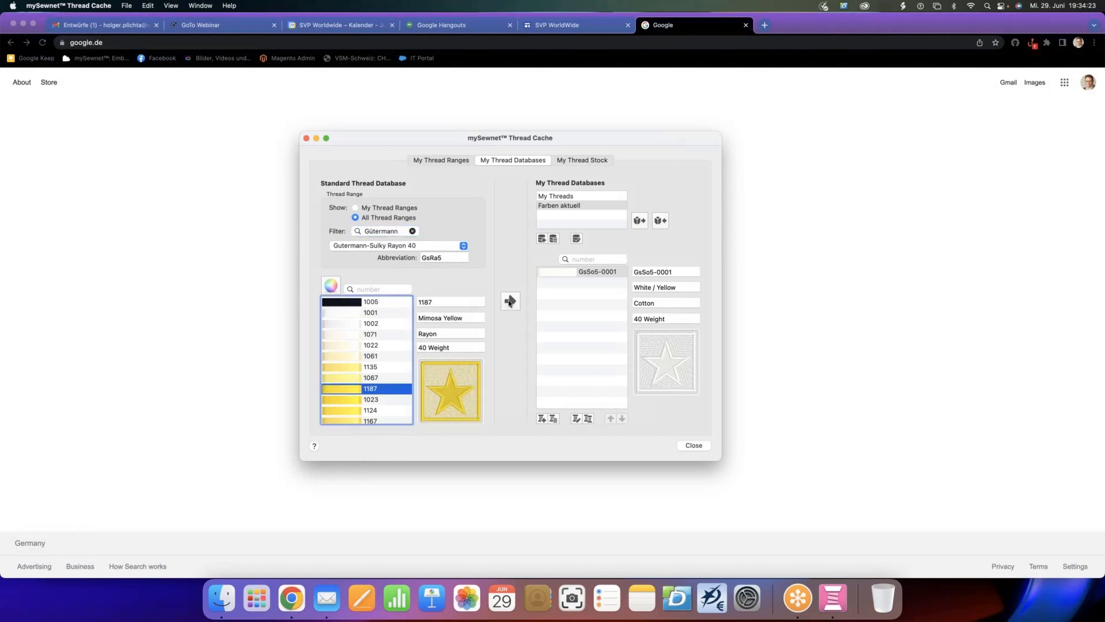
pyautogui.click(510, 302)
# Search the range for thread numbers containing 36 and add thread 1536 Midnight Teal to Farben aktuell
pyautogui.click(392, 289)
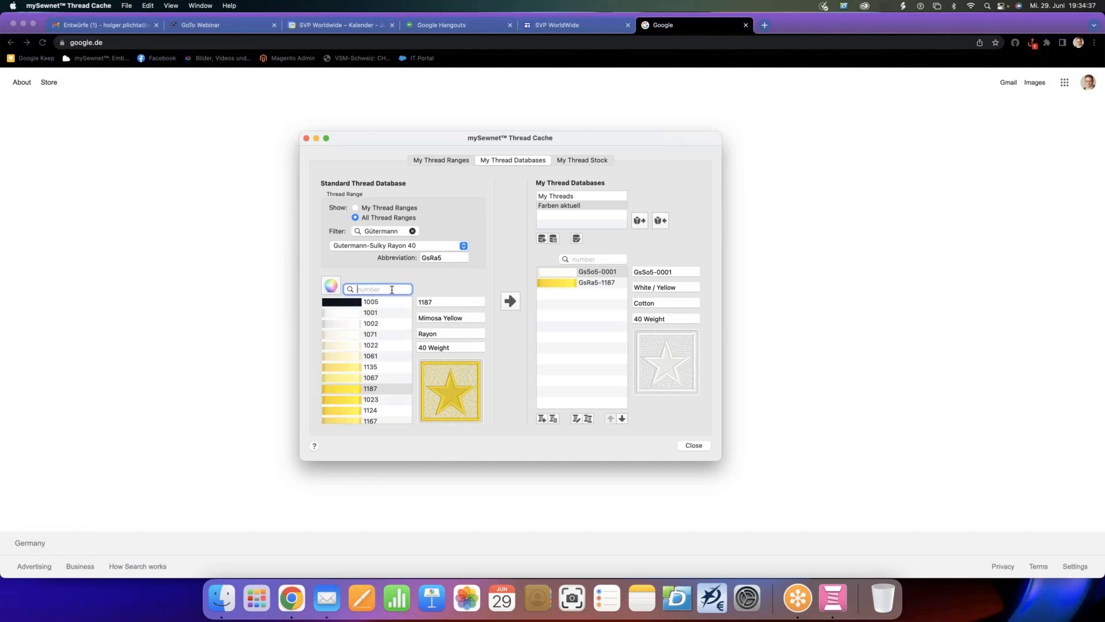
pyautogui.write('36')
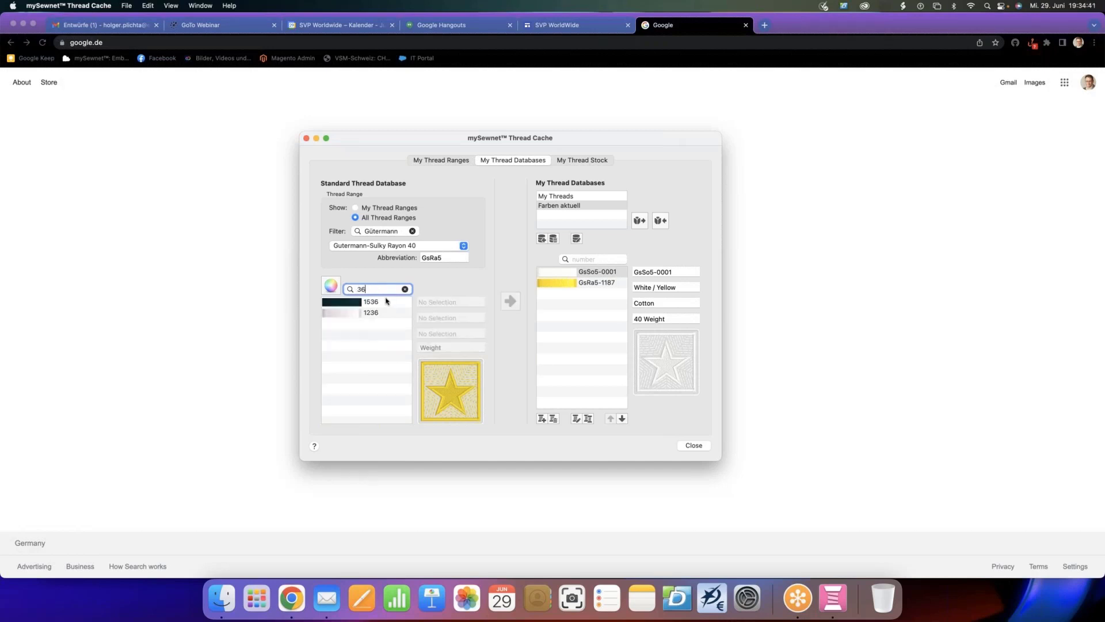
pyautogui.click(344, 314)
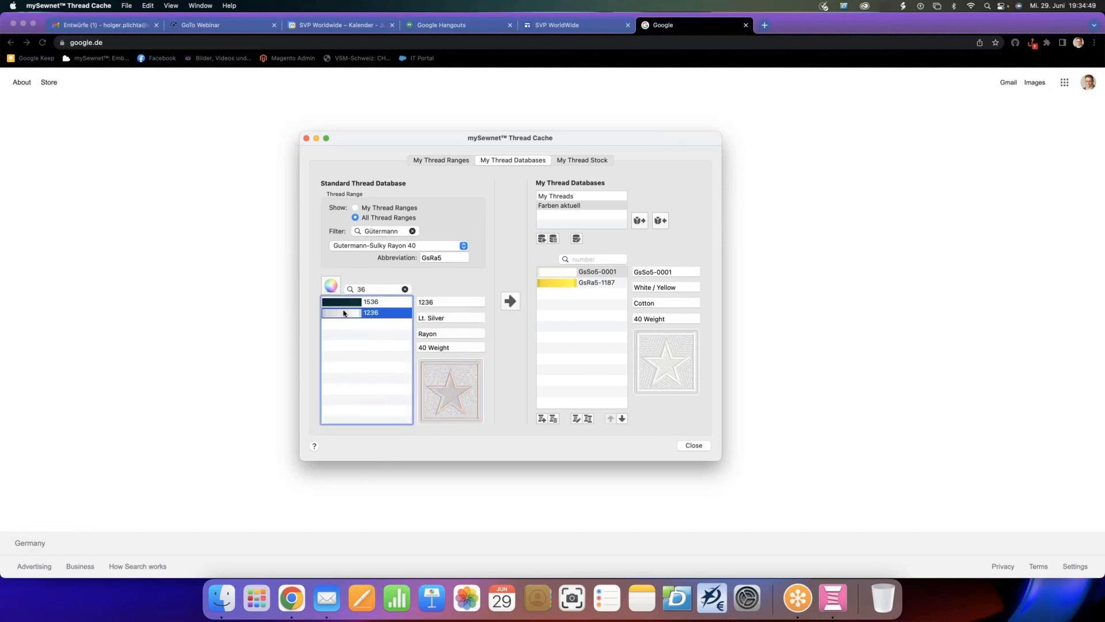
pyautogui.click(345, 303)
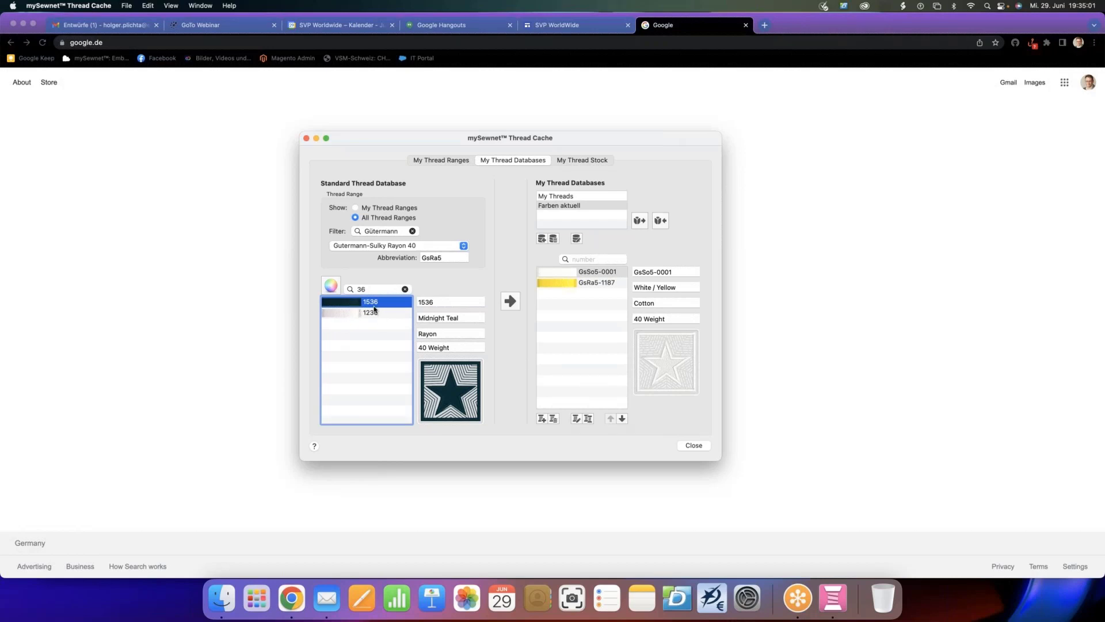
pyautogui.click(509, 300)
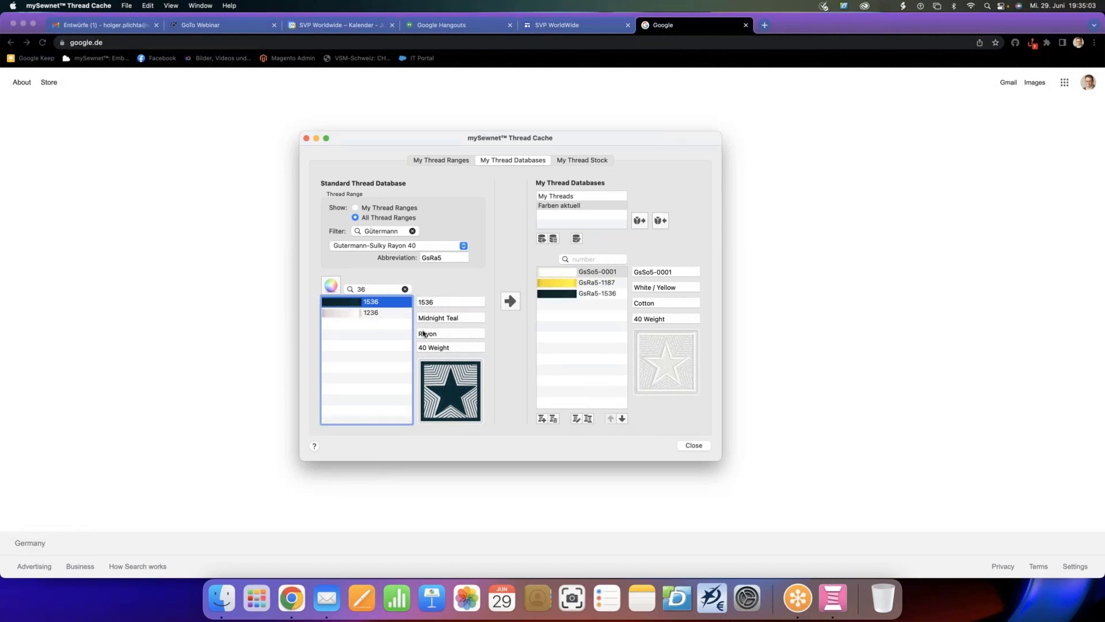
# Change the thread number search to 13 and add thread 1332 Deep Chartreuse to Farben aktuell
pyautogui.doubleClick(385, 291)
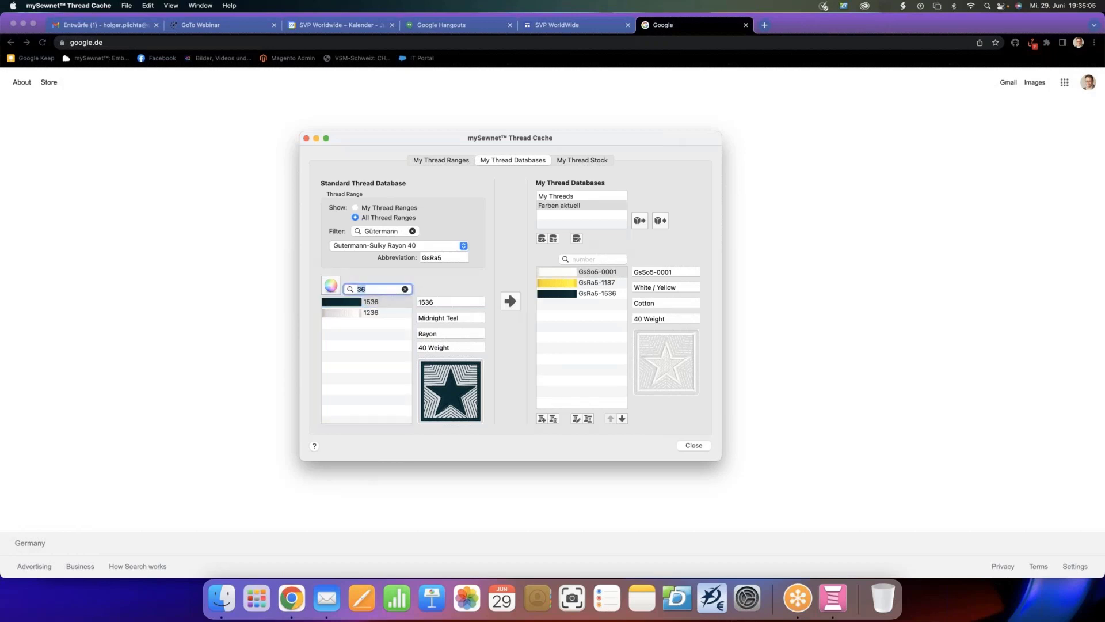
pyautogui.write('1')
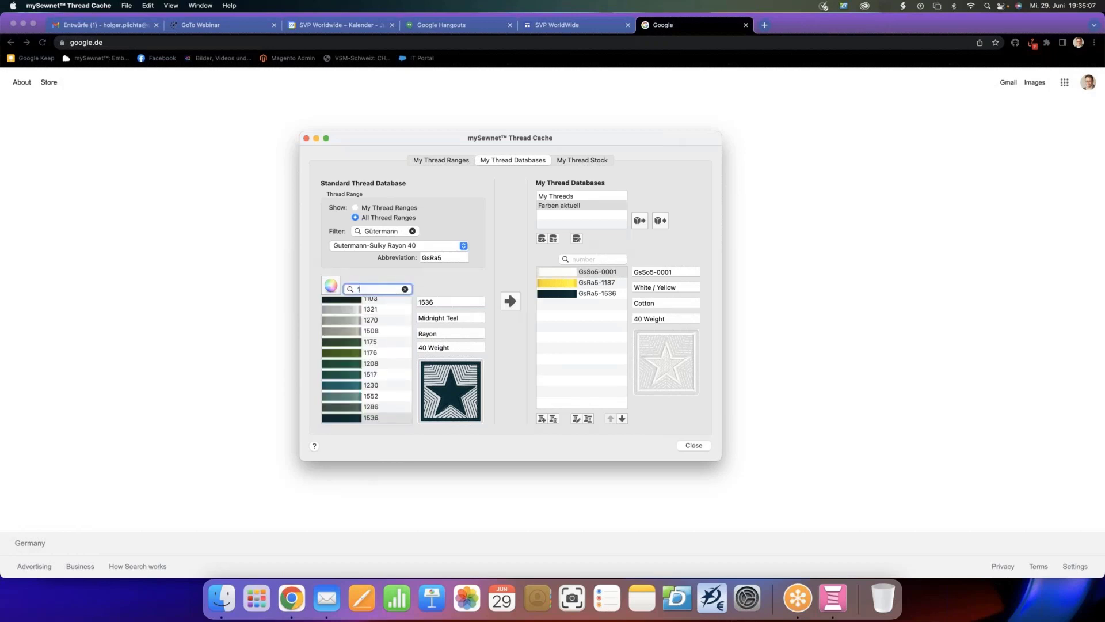
pyautogui.write('3')
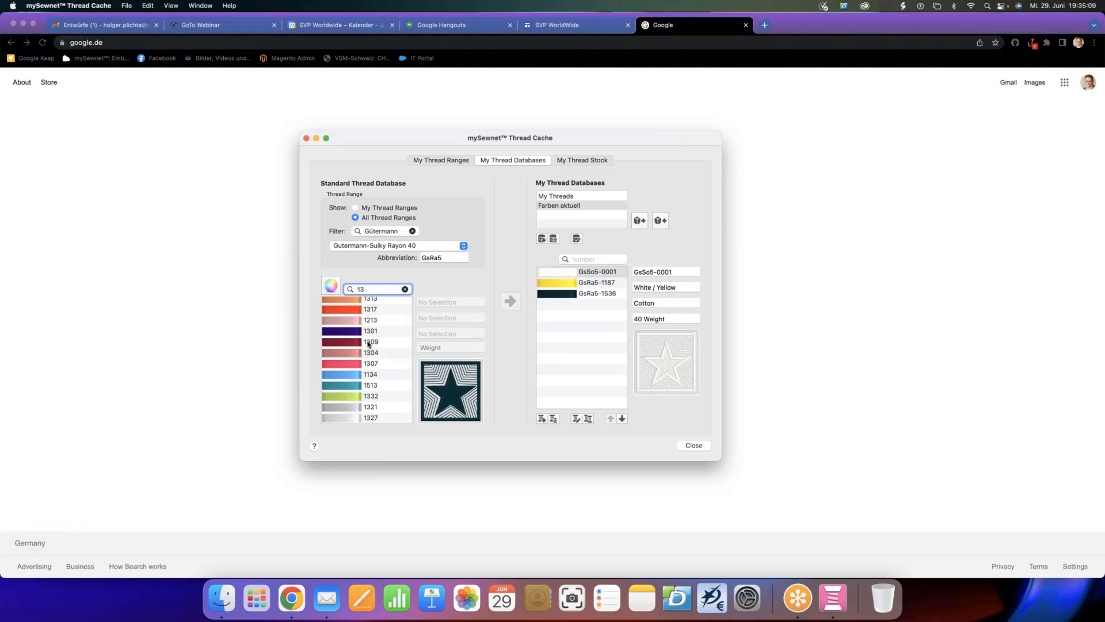
pyautogui.click(359, 399)
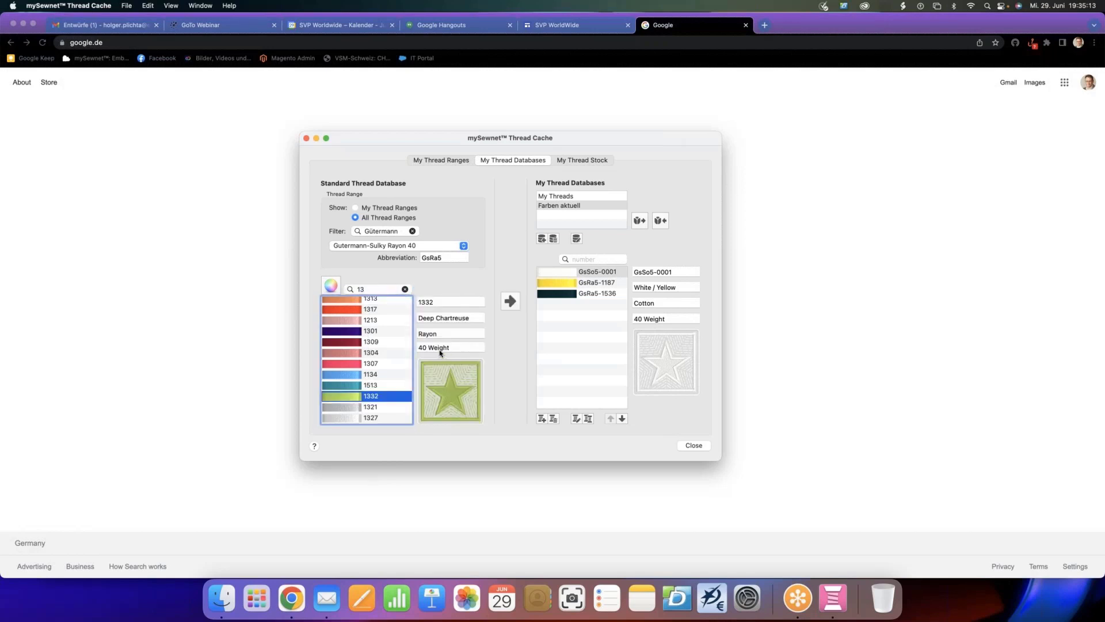
pyautogui.click(511, 301)
# Clear the manufacturer and thread number filters and switch the thread range to Madeira Frosted Matt 40
pyautogui.click(413, 232)
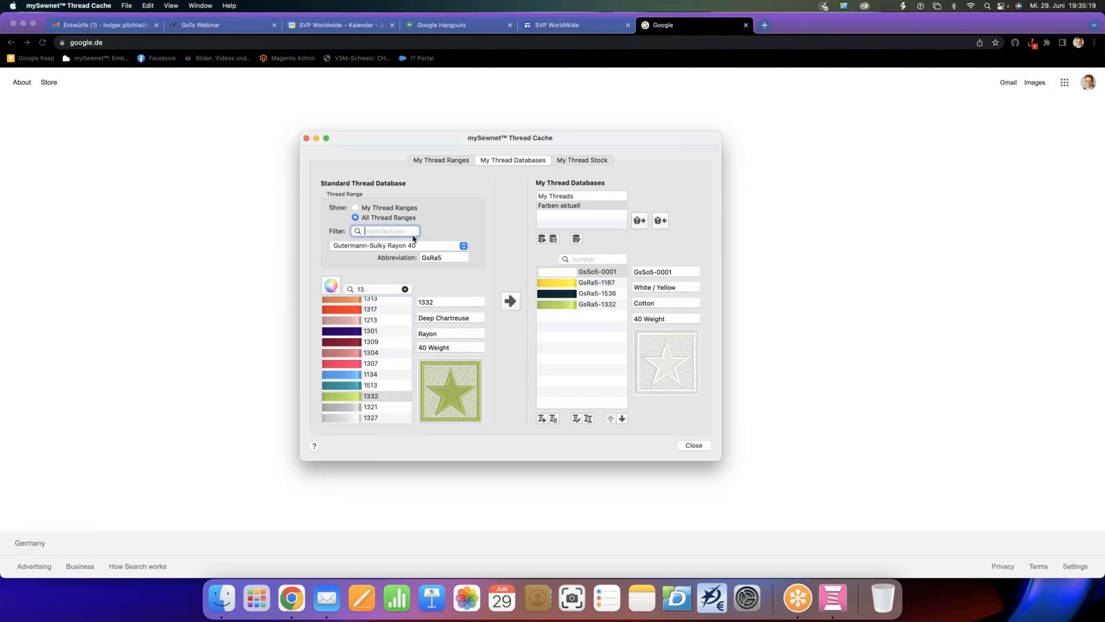
pyautogui.click(428, 248)
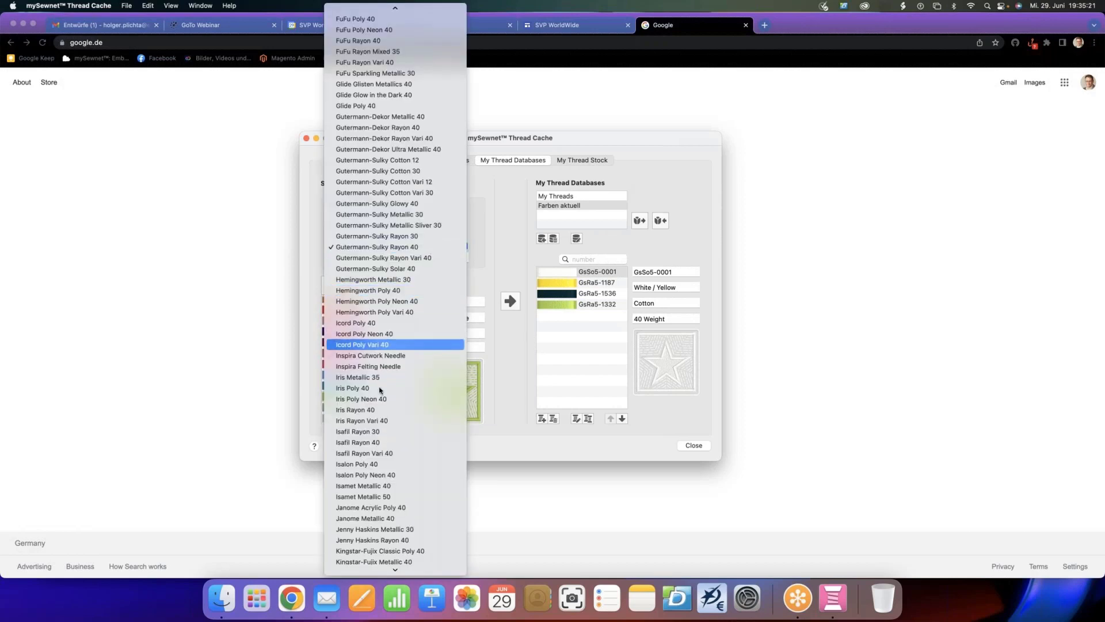
pyautogui.scroll(-8, 380, 473)
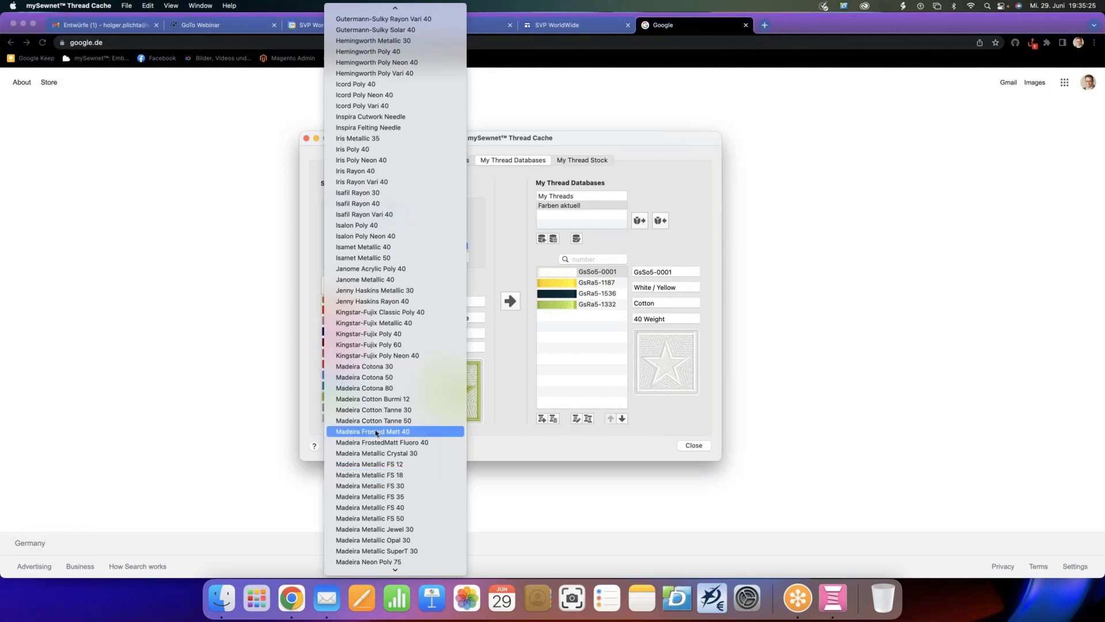
pyautogui.click(377, 433)
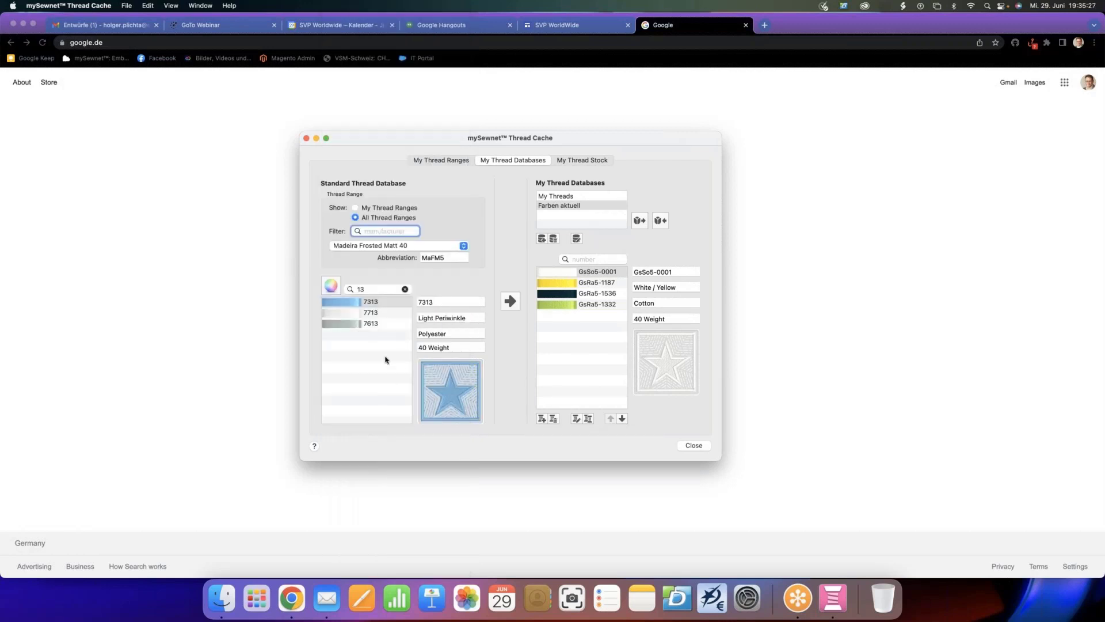
pyautogui.click(405, 289)
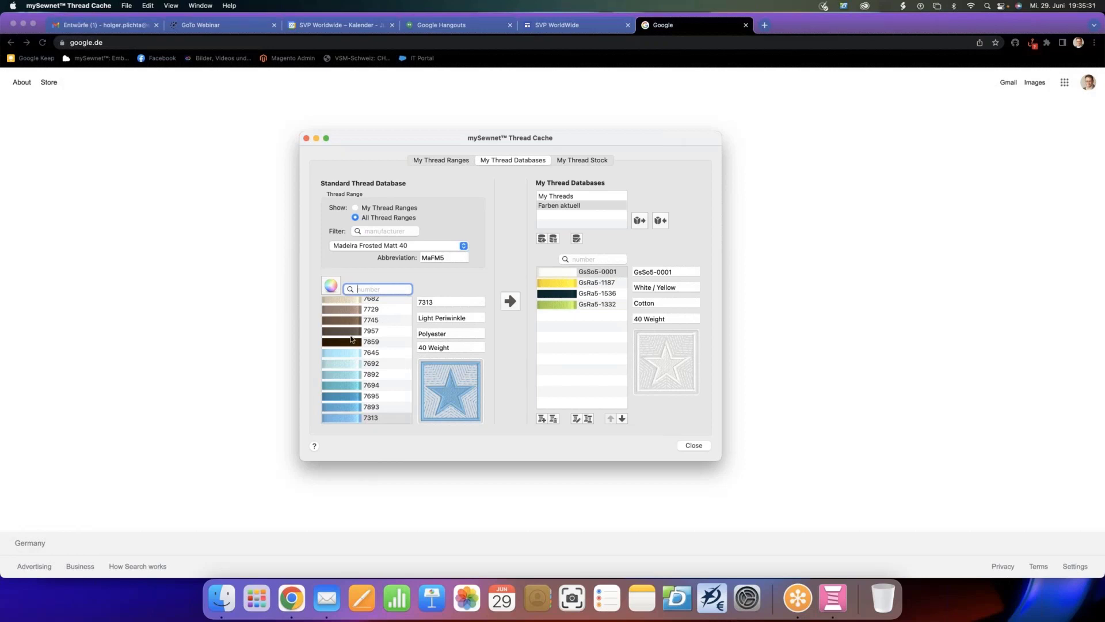
# Add Madeira Frosted Matt threads 7721 Light Rose and 7871 Bridgeport Blue to Farben aktuell
pyautogui.scroll(-10, 351, 339)
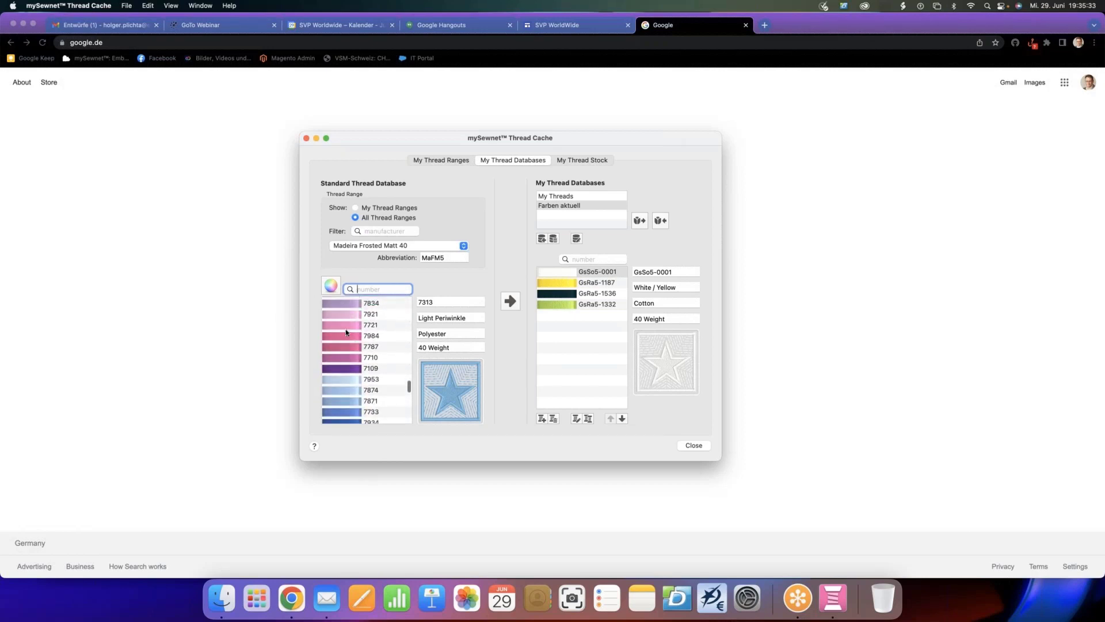
pyautogui.click(398, 326)
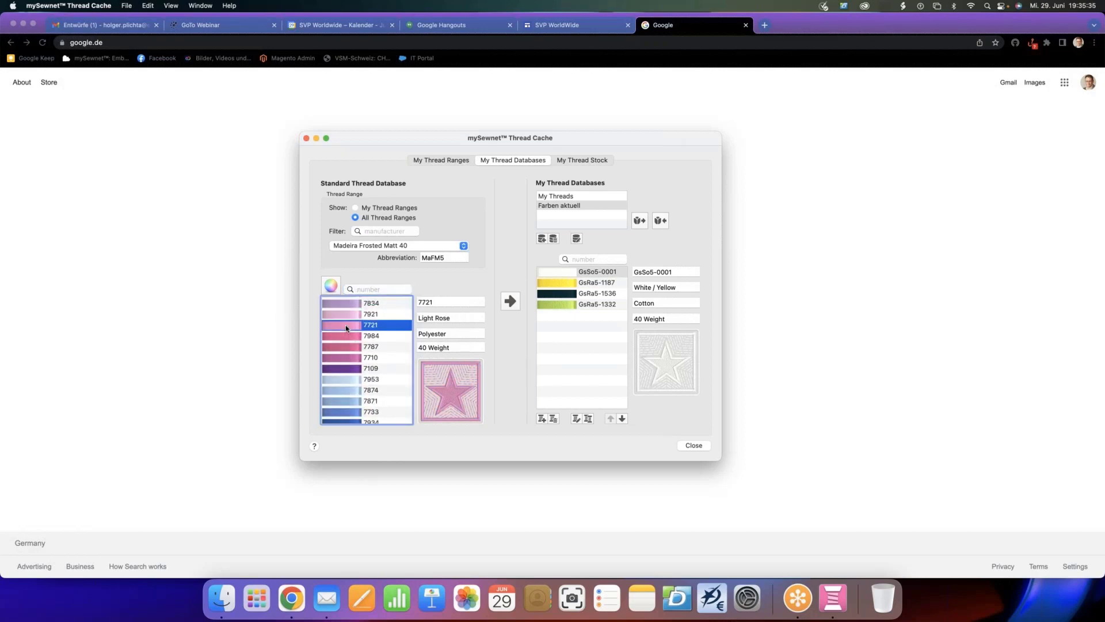
pyautogui.click(510, 302)
pyautogui.click(349, 402)
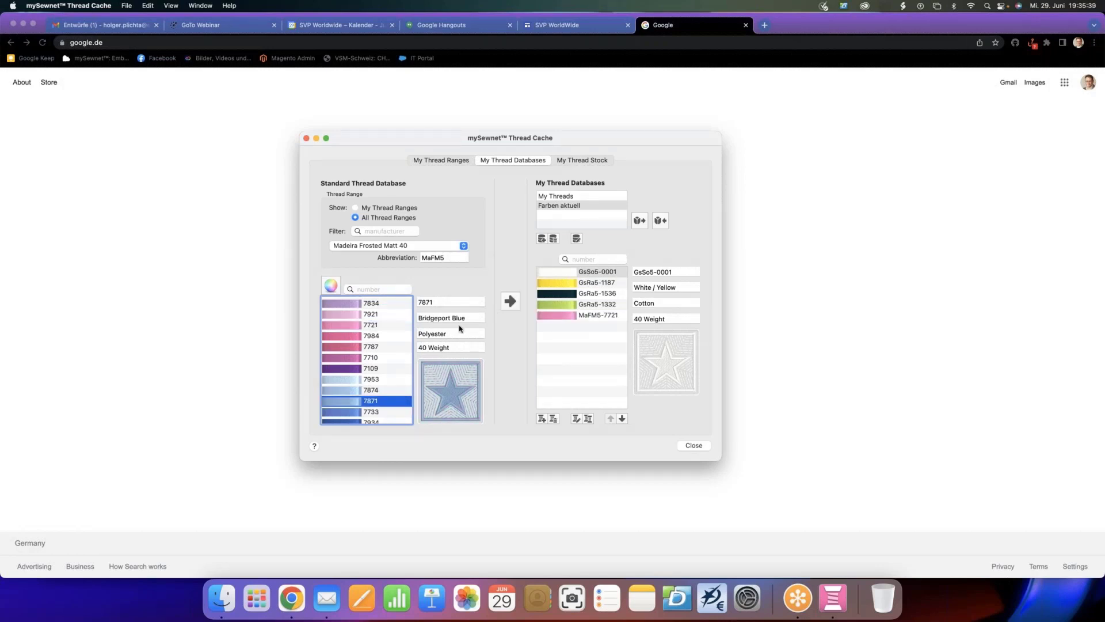
pyautogui.click(510, 301)
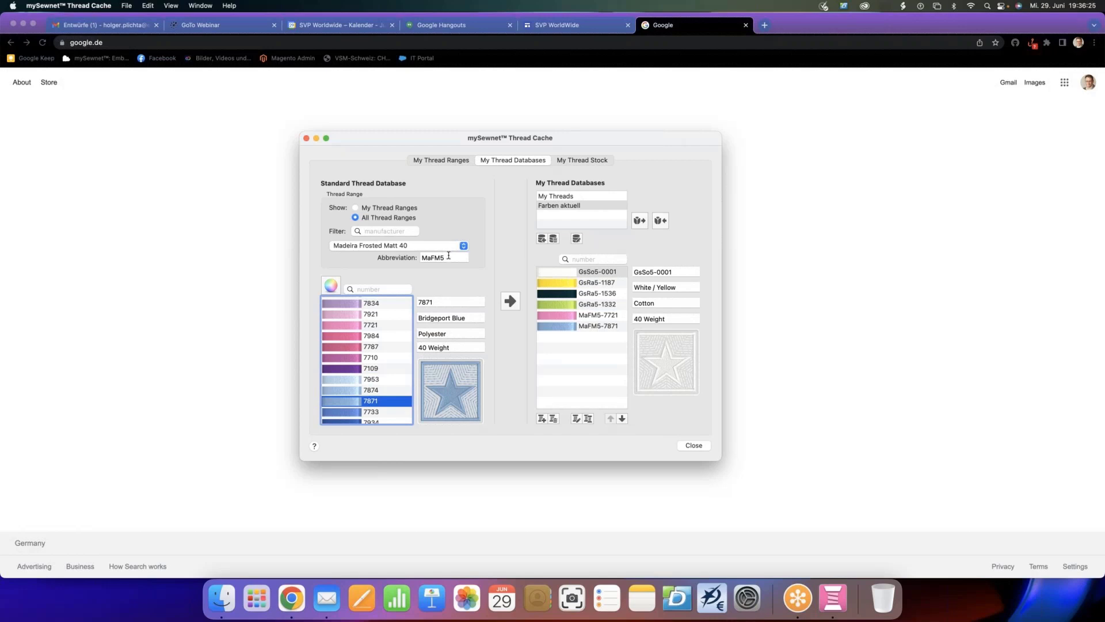
pyautogui.click(541, 418)
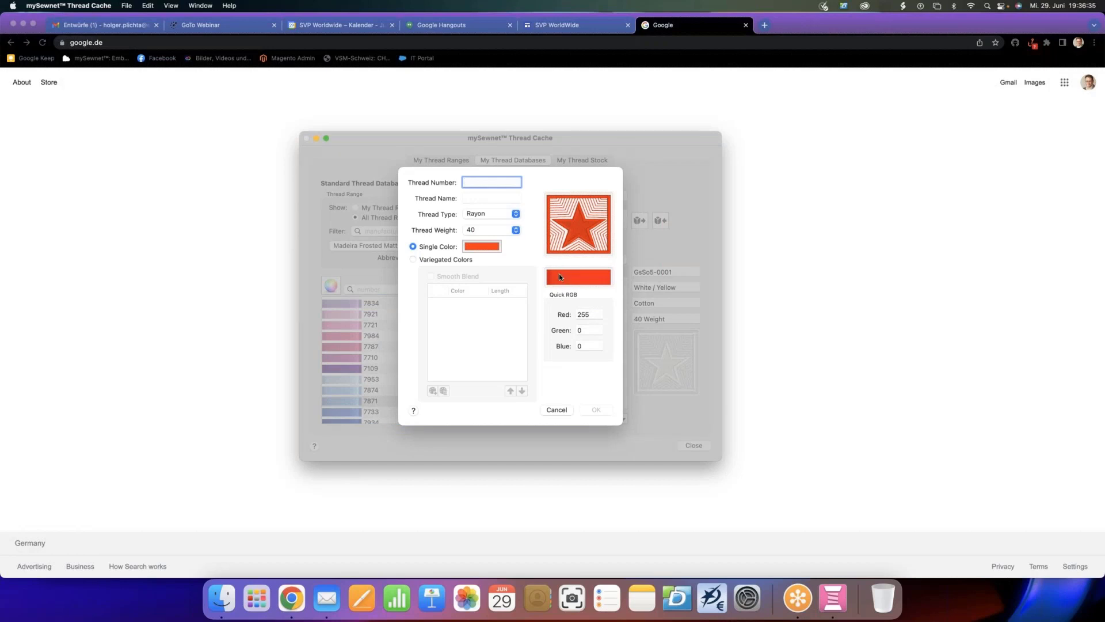
pyautogui.click(483, 247)
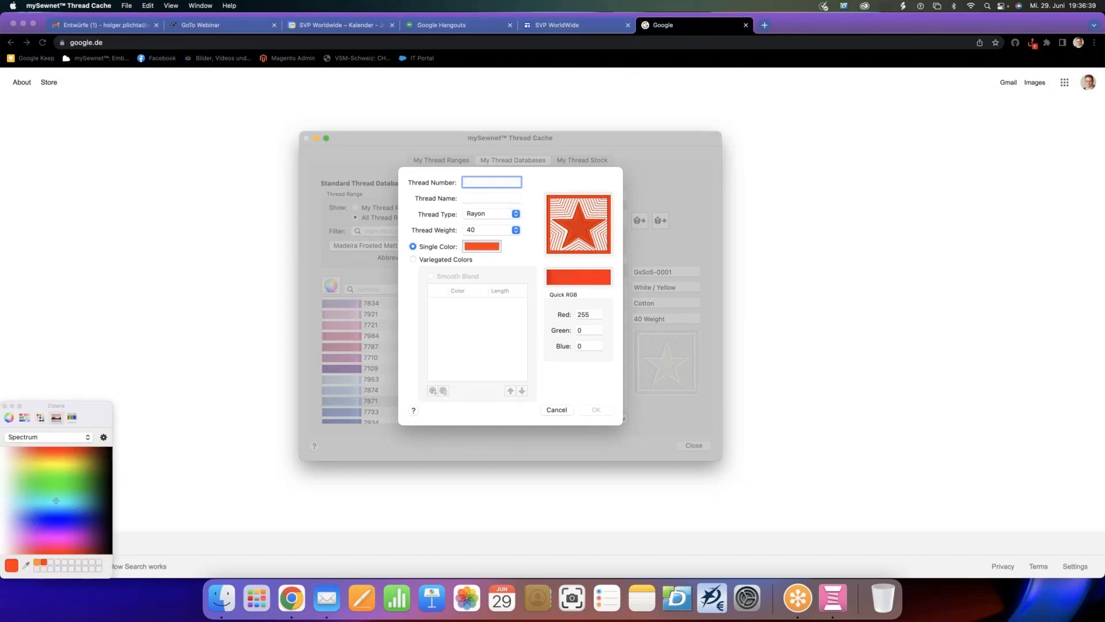
pyautogui.click(57, 486)
pyautogui.hotkey('ctrl', 'Up')
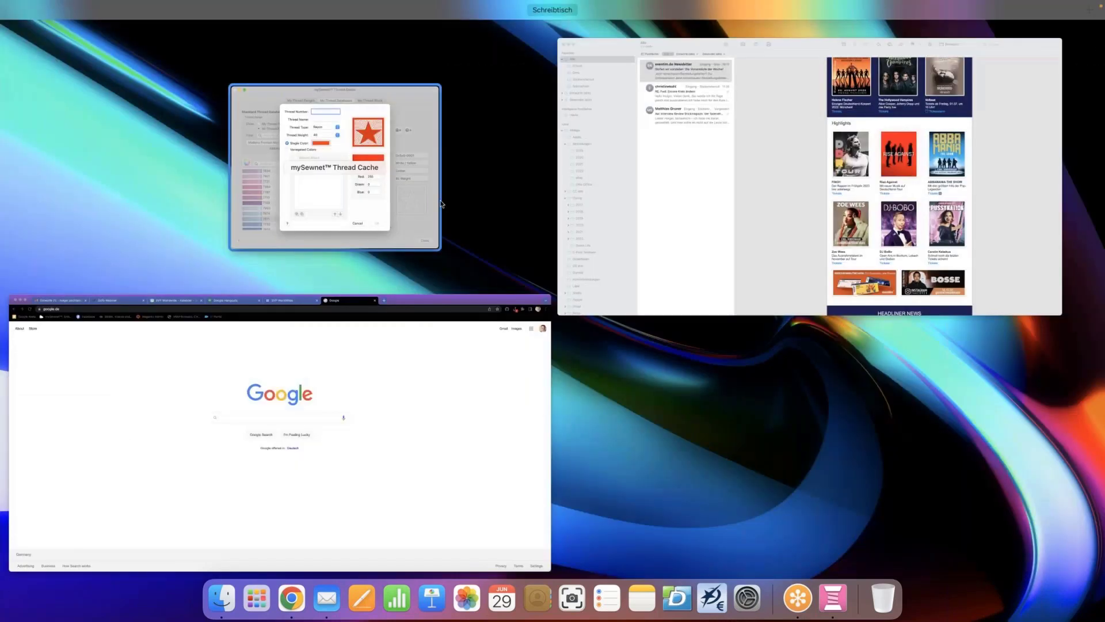
pyautogui.hotkey('ctrl', 'Up')
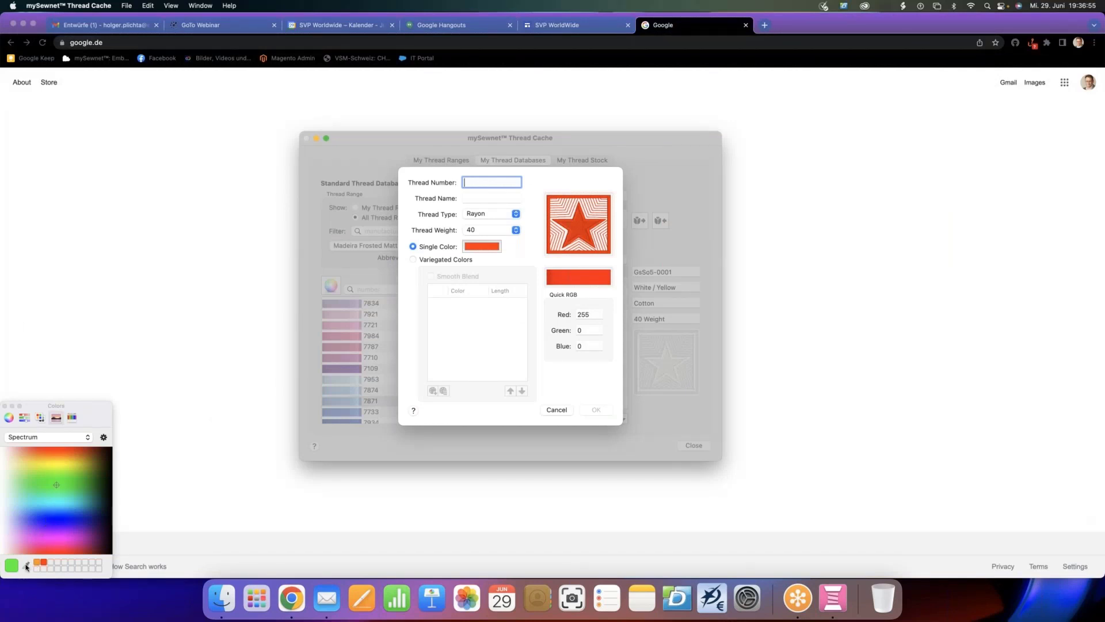
pyautogui.click(555, 410)
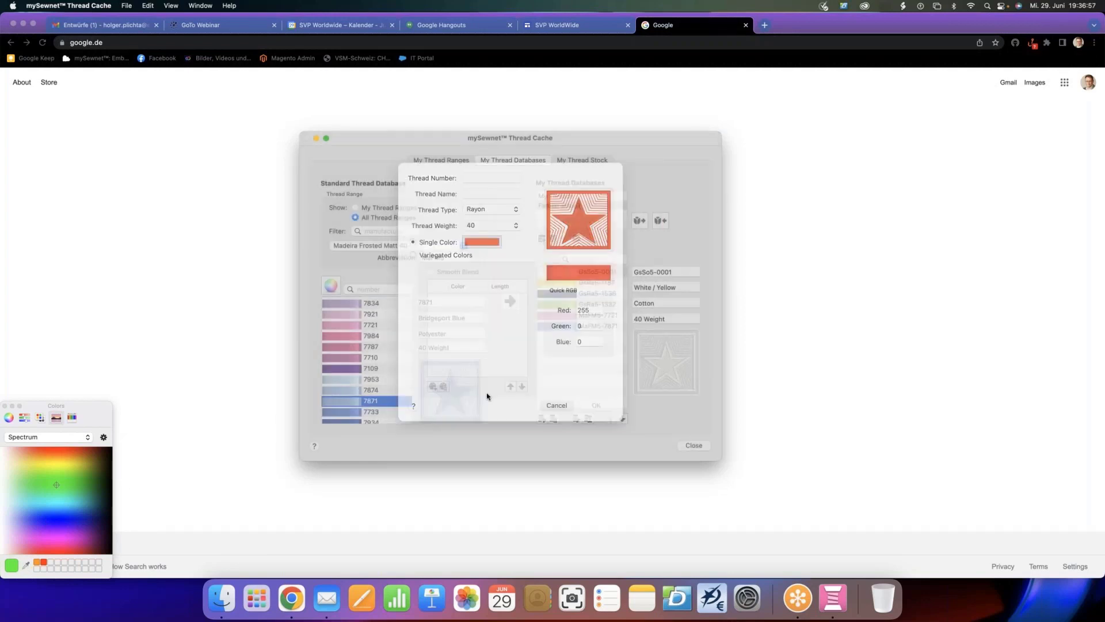
pyautogui.click(331, 285)
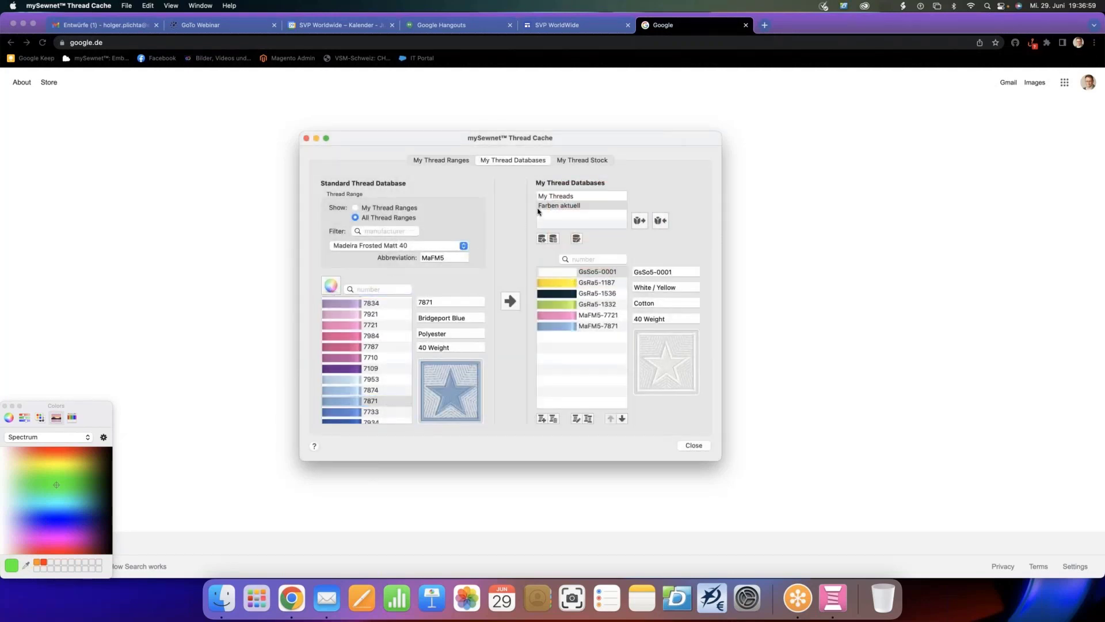
# Create a new custom thread in Farben aktuell with thread number e1000 and the name red velvet
pyautogui.click(541, 419)
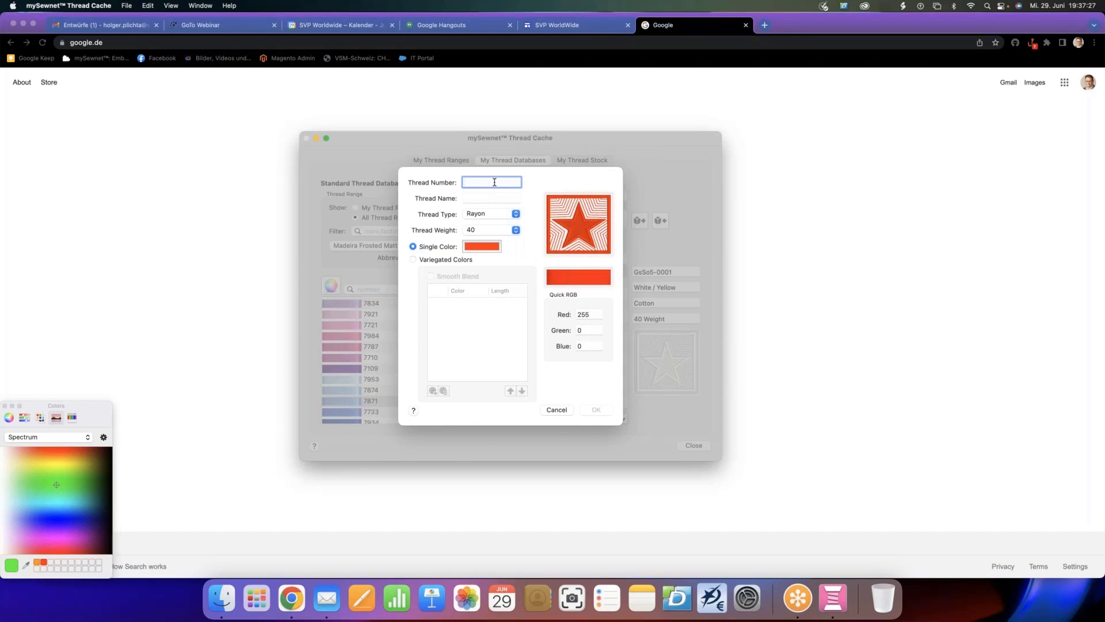
pyautogui.write('e1000')
pyautogui.click(471, 198)
pyautogui.write('red')
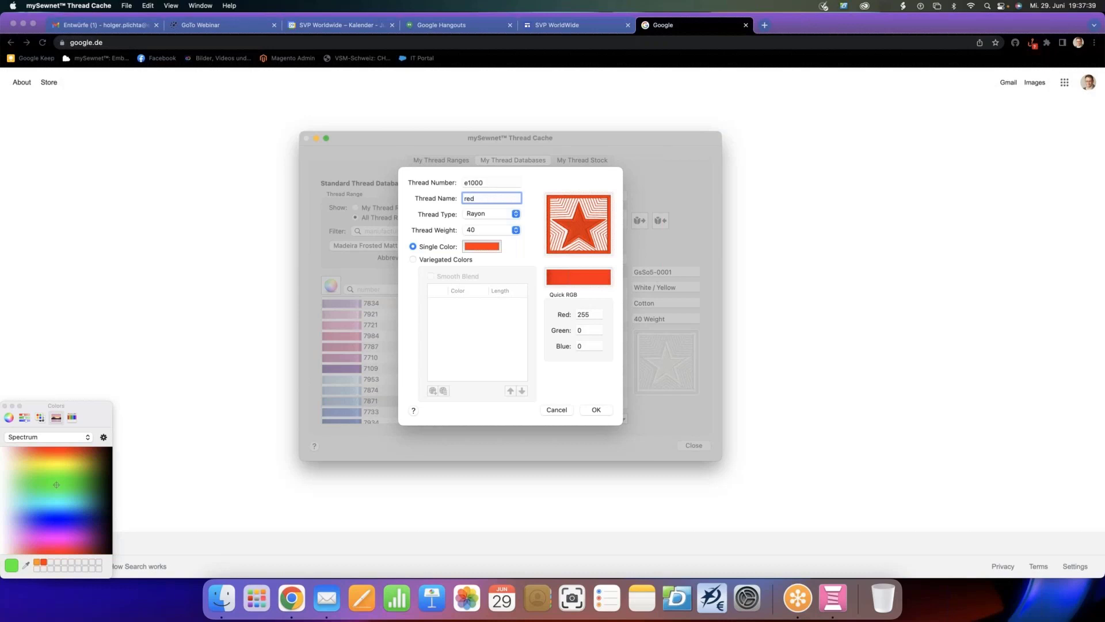
pyautogui.write(' velvet')
# Set the red velvet thread's type to Metallic and its weight to 50
pyautogui.click(494, 217)
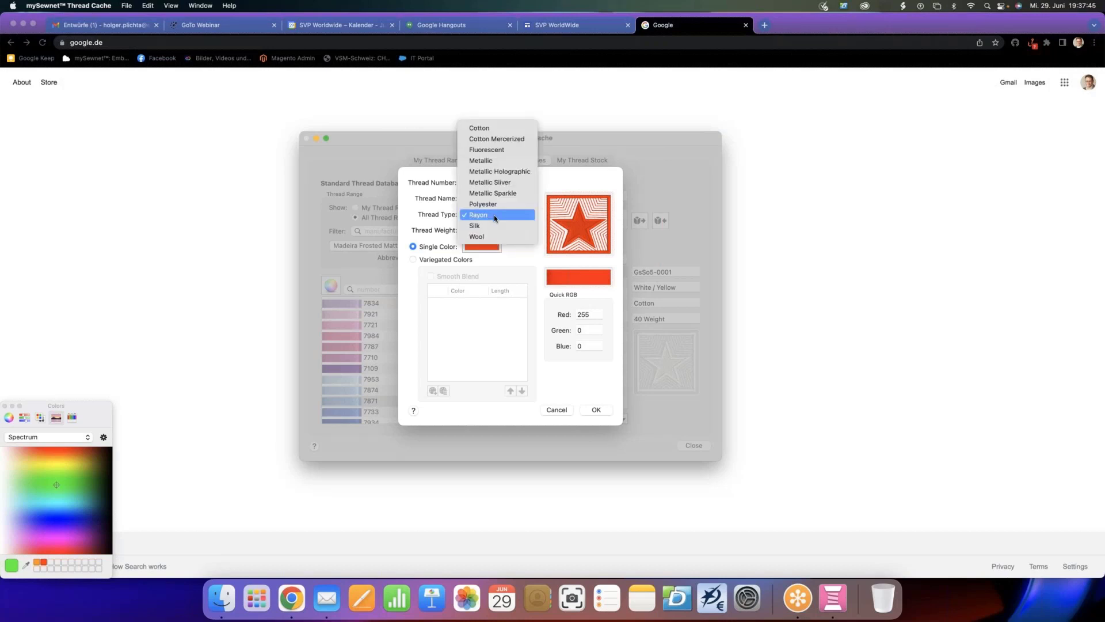
pyautogui.click(493, 164)
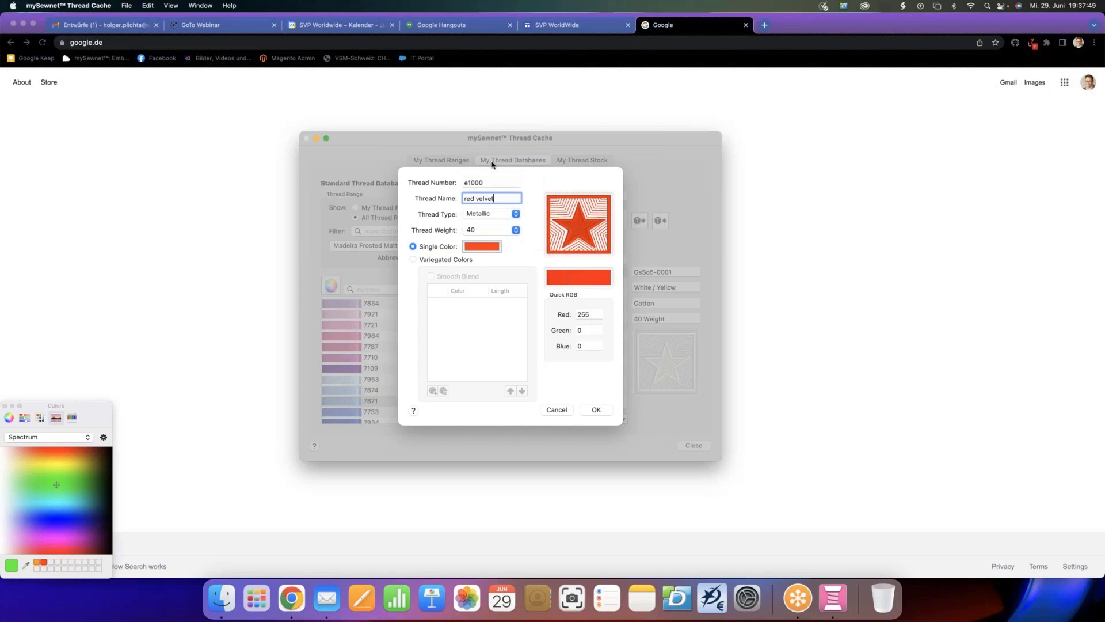
pyautogui.click(487, 232)
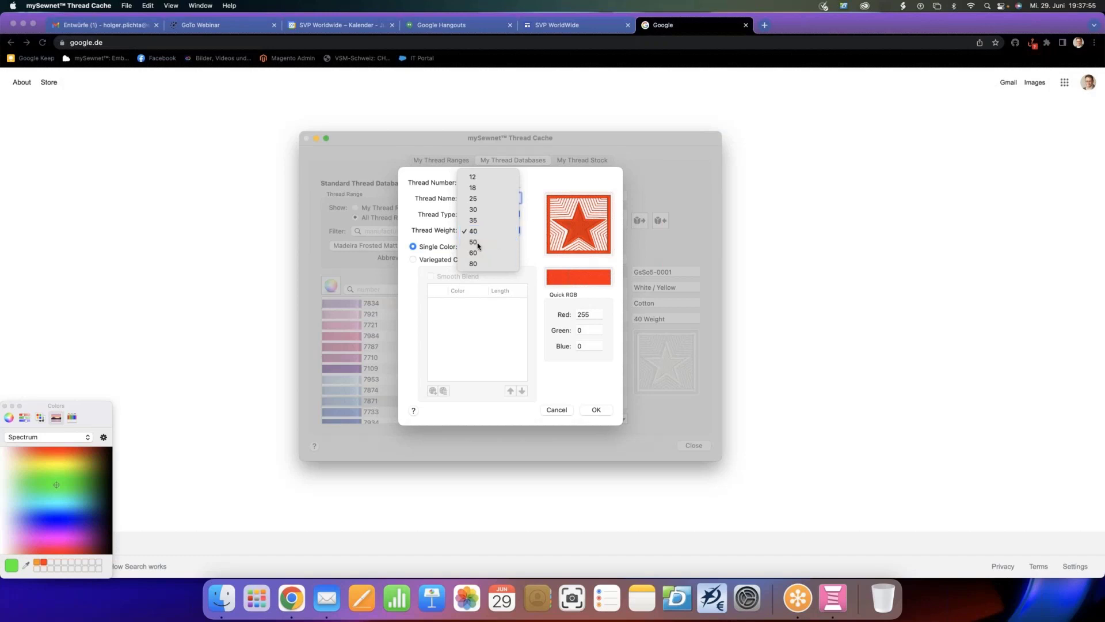
pyautogui.click(478, 242)
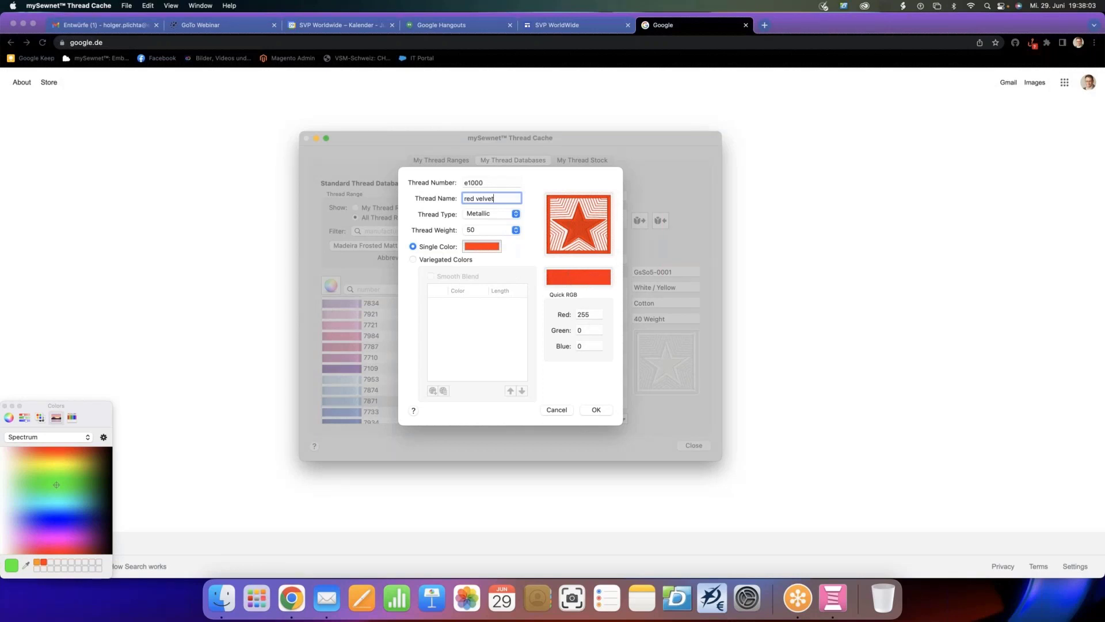
# Set the thread's single color to red 100 and green 20, and save the red velvet thread to the database
pyautogui.doubleClick(584, 315)
pyautogui.write('100')
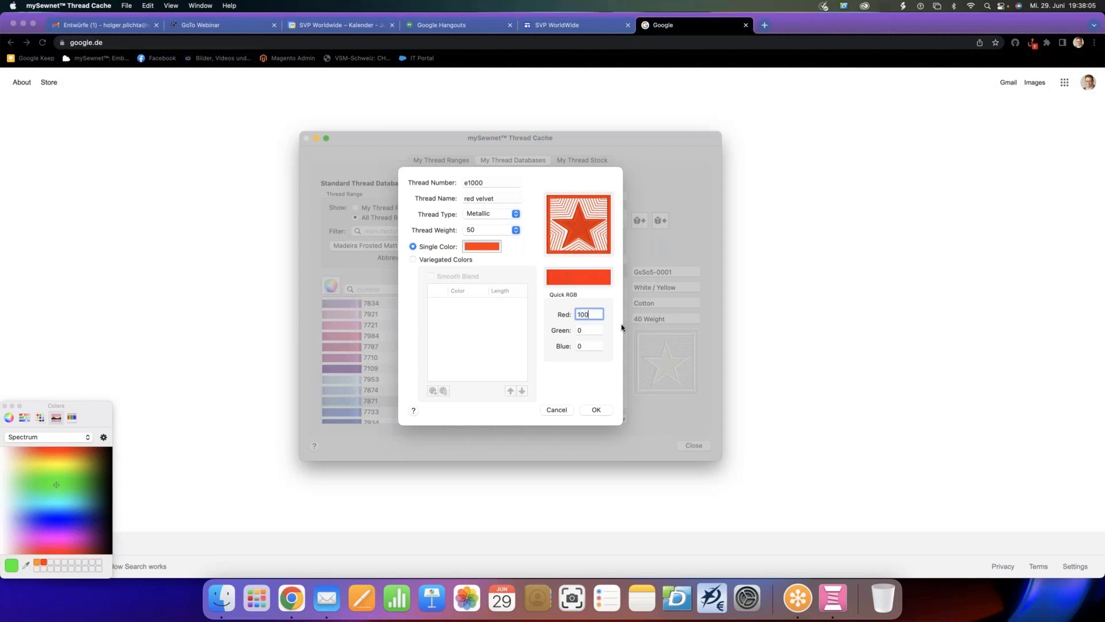
pyautogui.doubleClick(580, 330)
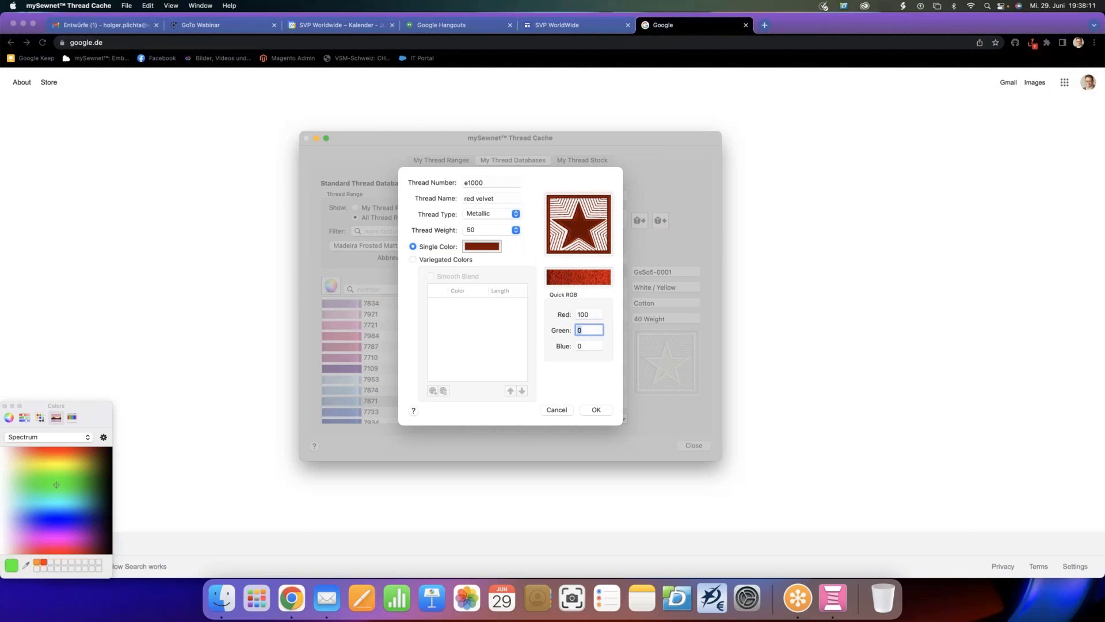
pyautogui.write('20')
pyautogui.press('Tab')
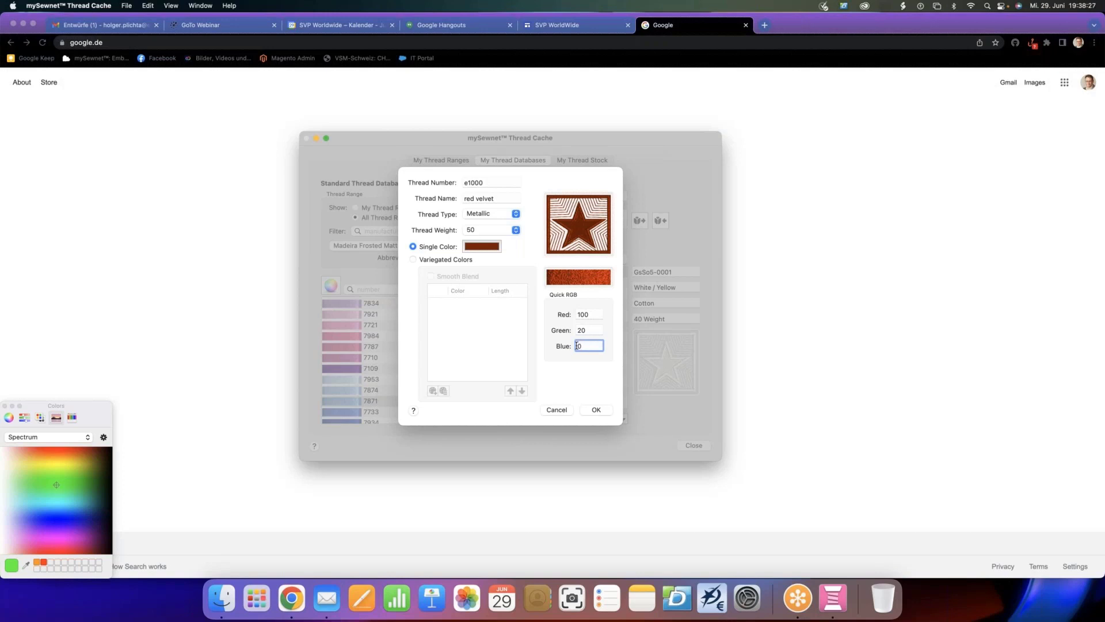
pyautogui.press('super+a')
pyautogui.click(595, 410)
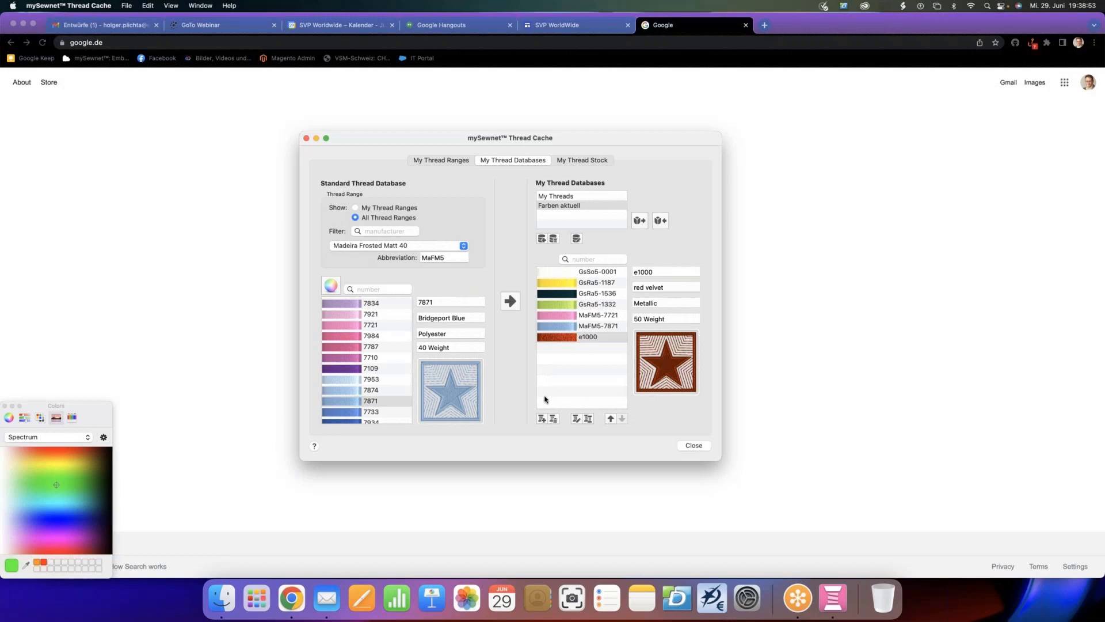
# Create another custom thread in Farben aktuell with thread number e1001 and the name Multi
pyautogui.click(541, 419)
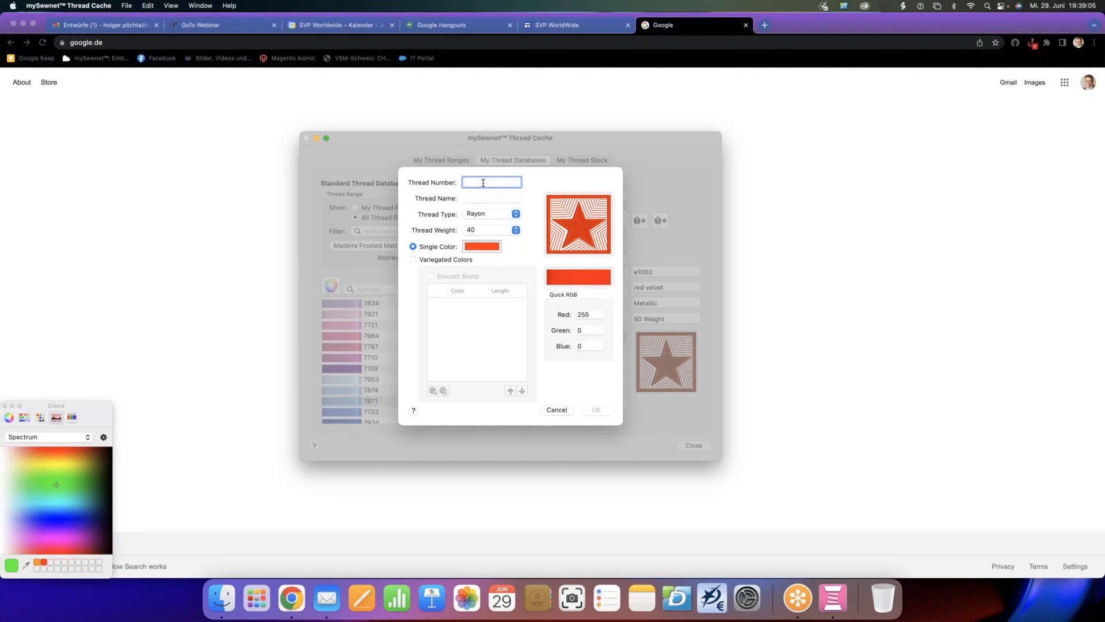
pyautogui.write('e1001')
pyautogui.click(475, 198)
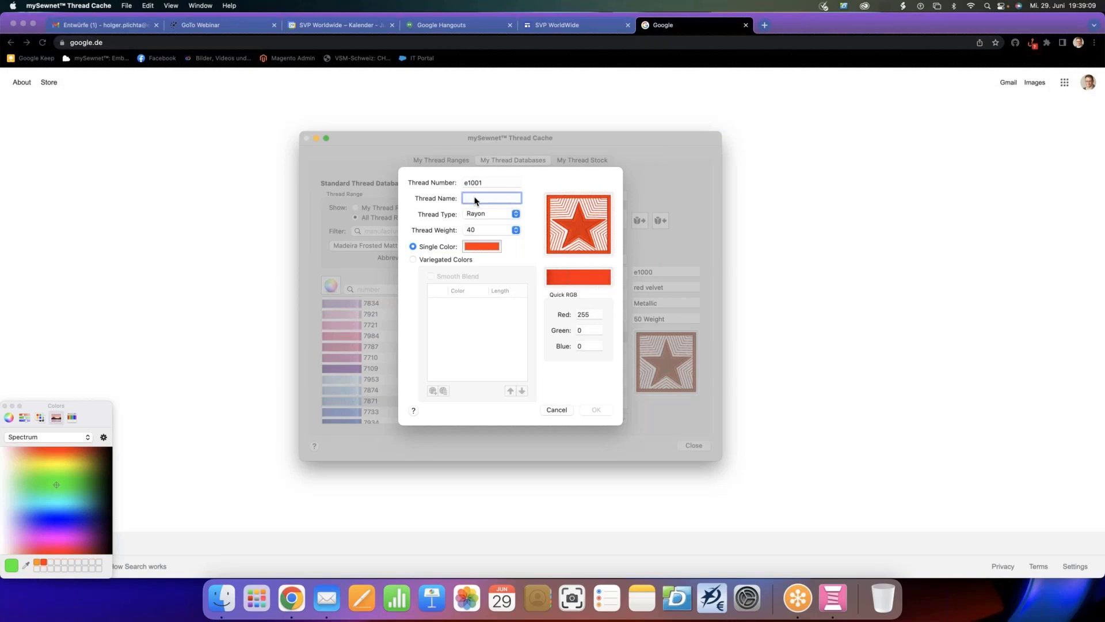
pyautogui.write('Multi')
# Set the Multi thread's type to Silk and its weight to 30
pyautogui.click(491, 215)
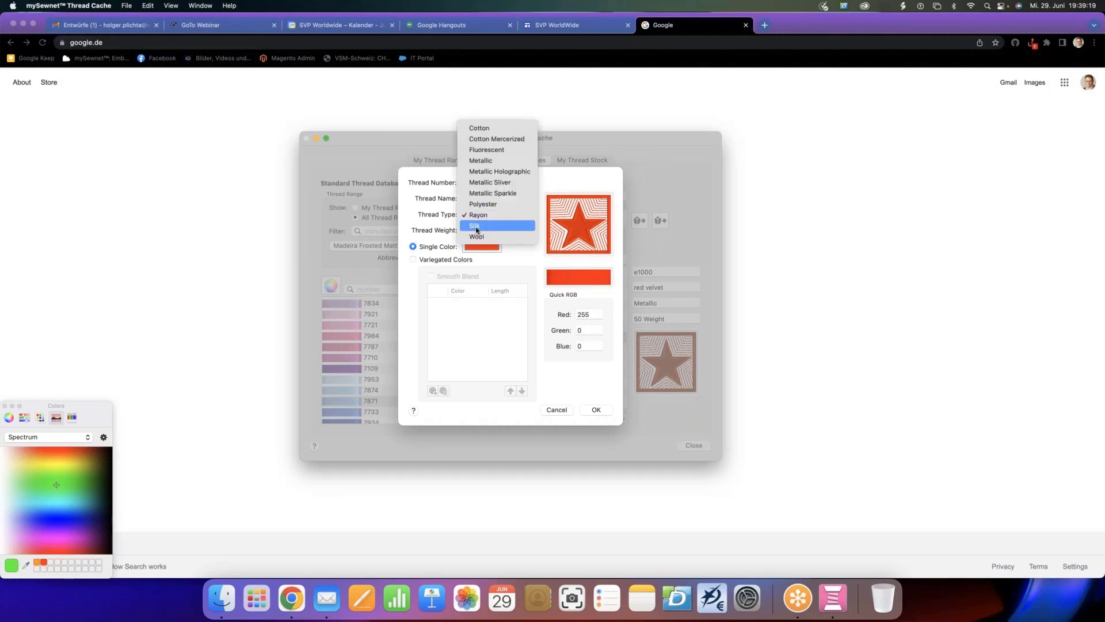
pyautogui.click(476, 229)
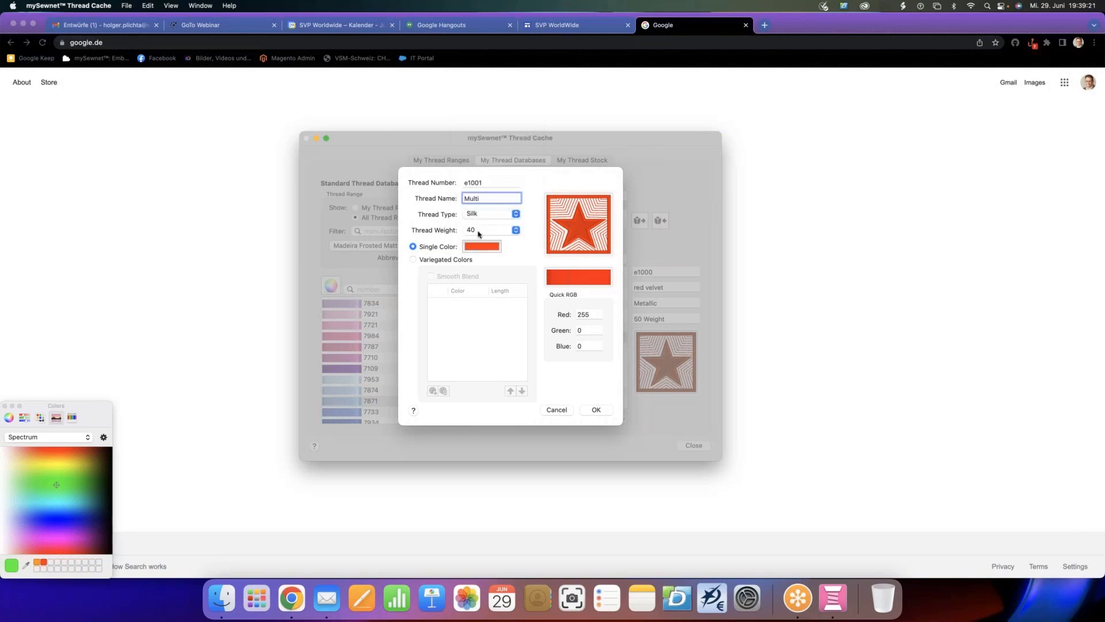
pyautogui.click(483, 231)
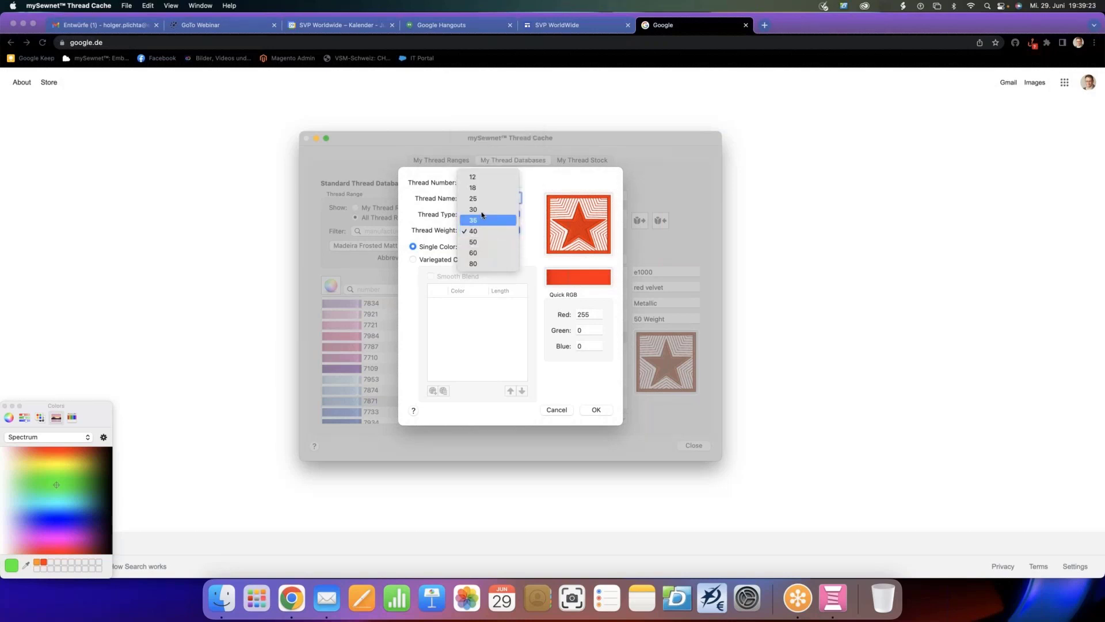
pyautogui.click(481, 213)
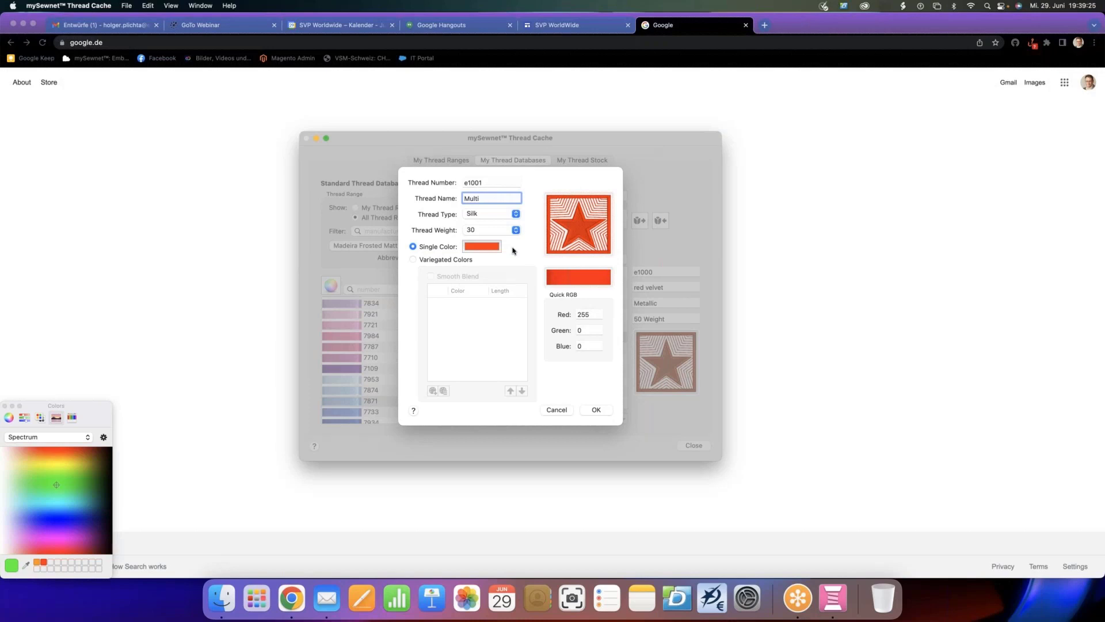
# Switch the Multi thread to variegated colors and add a second color entry
pyautogui.click(429, 263)
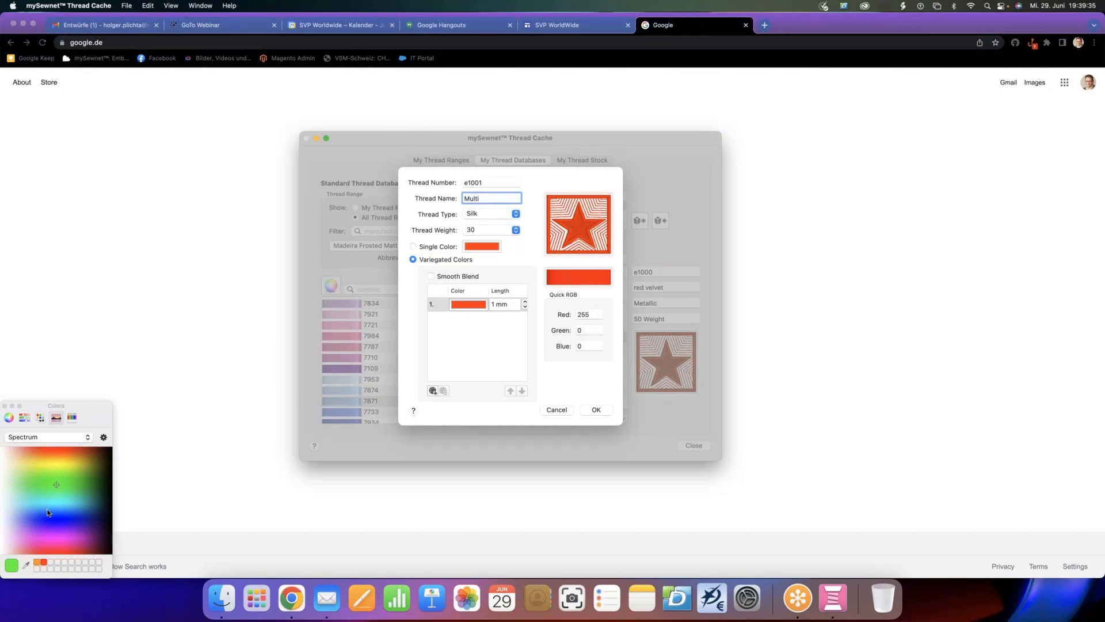
pyautogui.moveTo(56, 487); pyautogui.dragTo(75, 490)
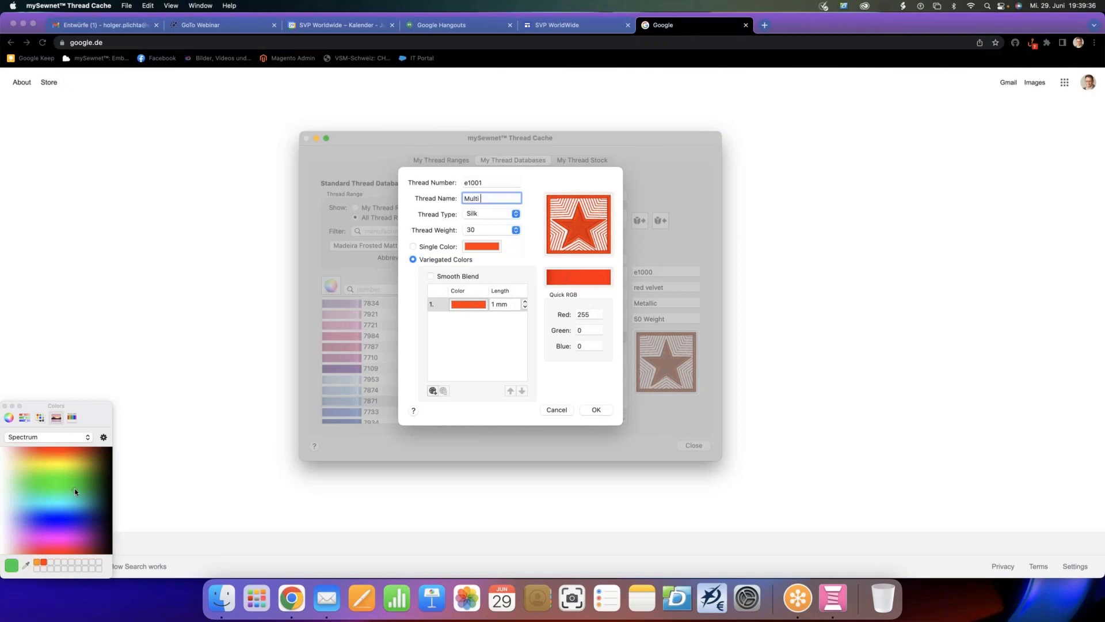
pyautogui.click(434, 391)
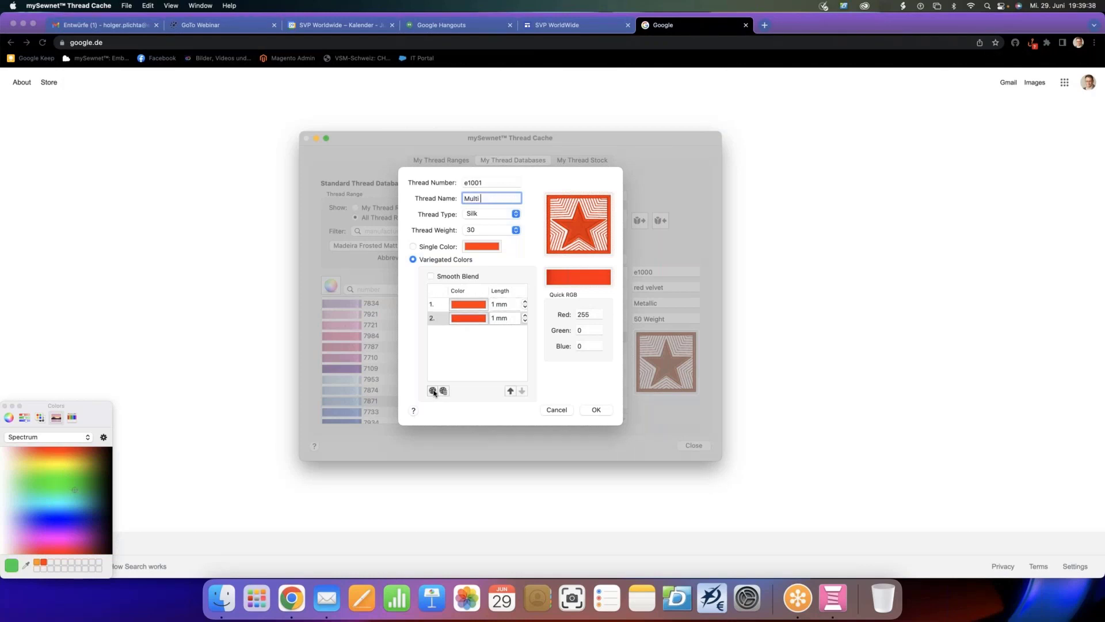
# Try to change the second variegated color to green from the spectrum, and switch the color picker to RGB Sliders
pyautogui.click(471, 322)
pyautogui.moveTo(74, 491); pyautogui.dragTo(50, 478)
pyautogui.click(24, 417)
pyautogui.click(49, 437)
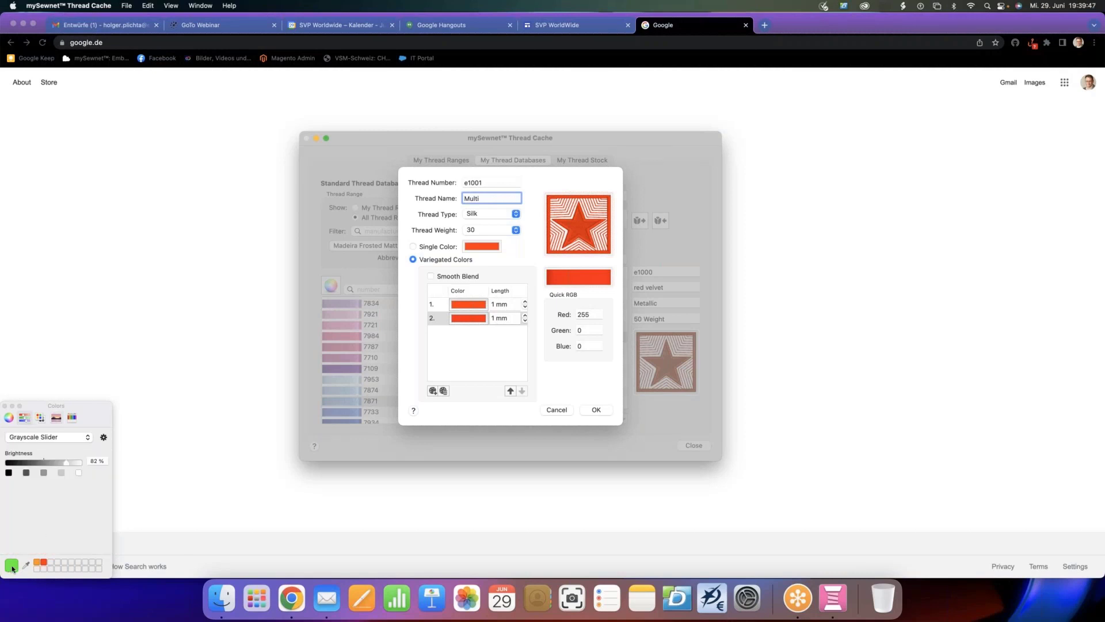
pyautogui.click(49, 450)
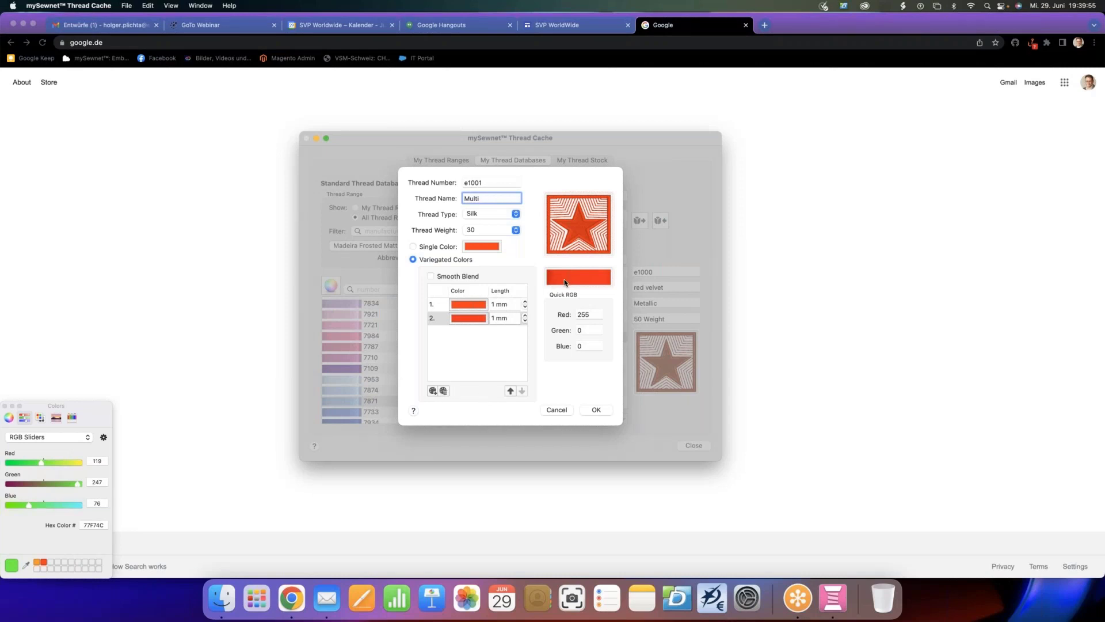
# Try to change the second variegated color of the Multi thread to green or yellow with the color wheel
pyautogui.click(474, 318)
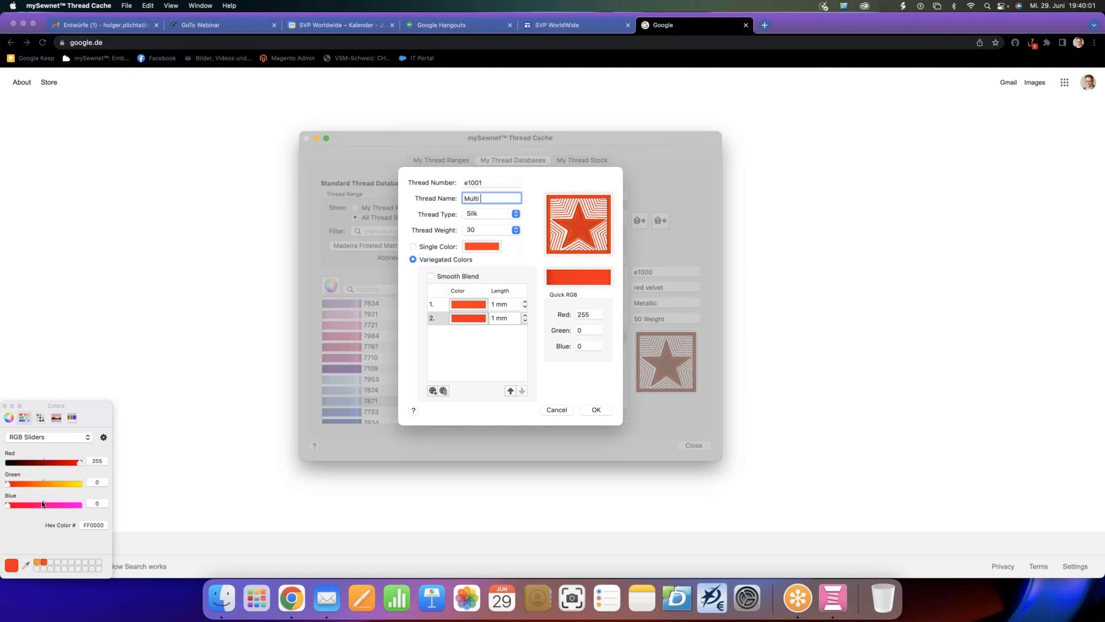
pyautogui.click(9, 416)
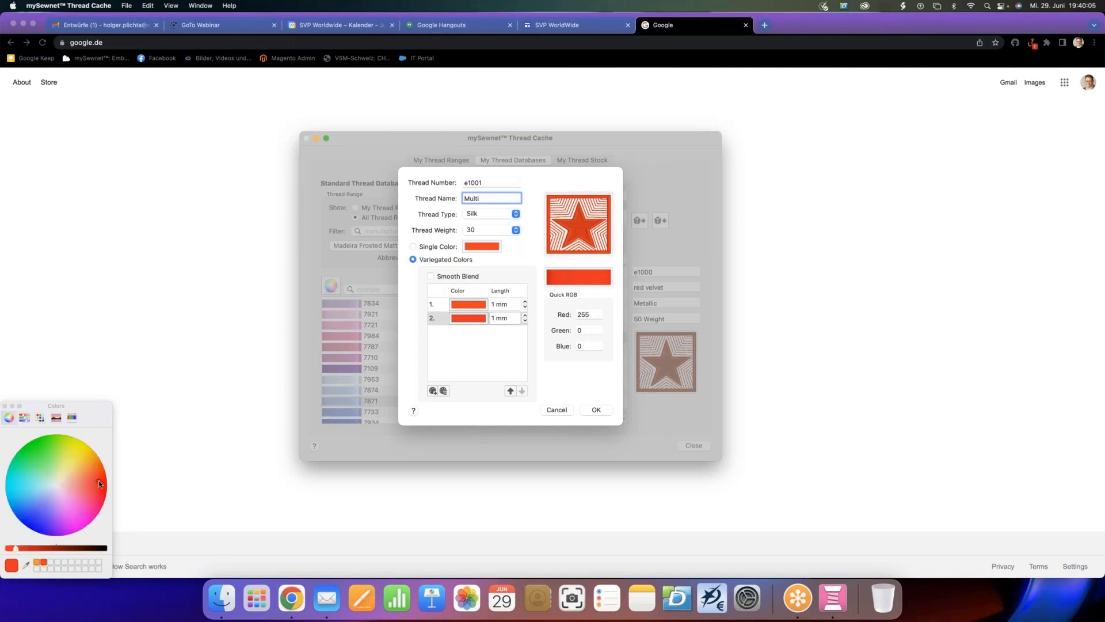
pyautogui.click(46, 451)
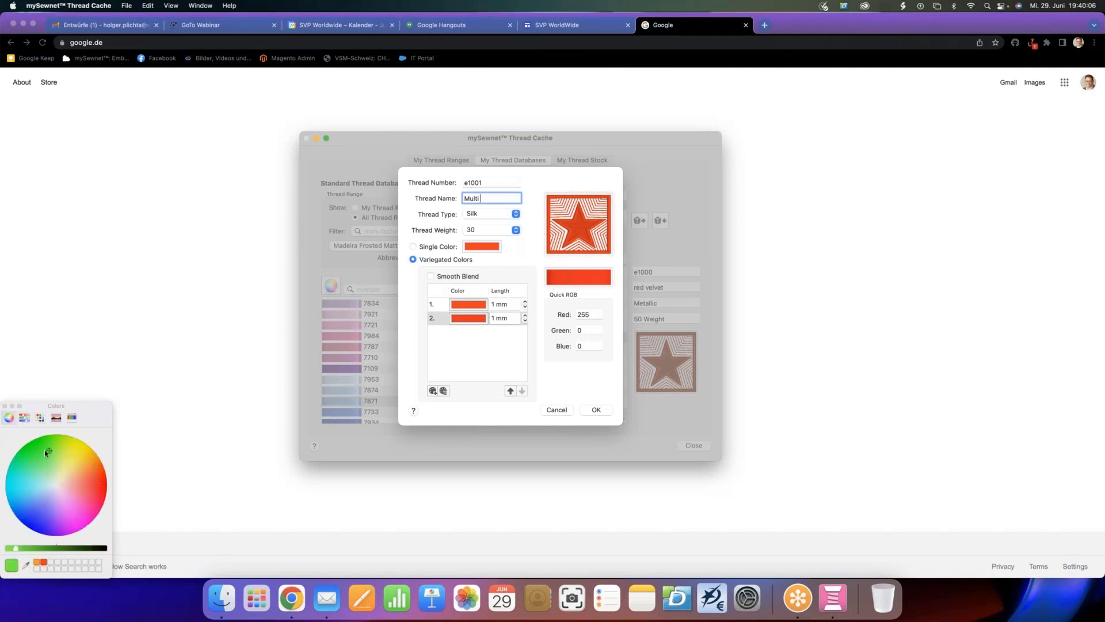
pyautogui.click(26, 566)
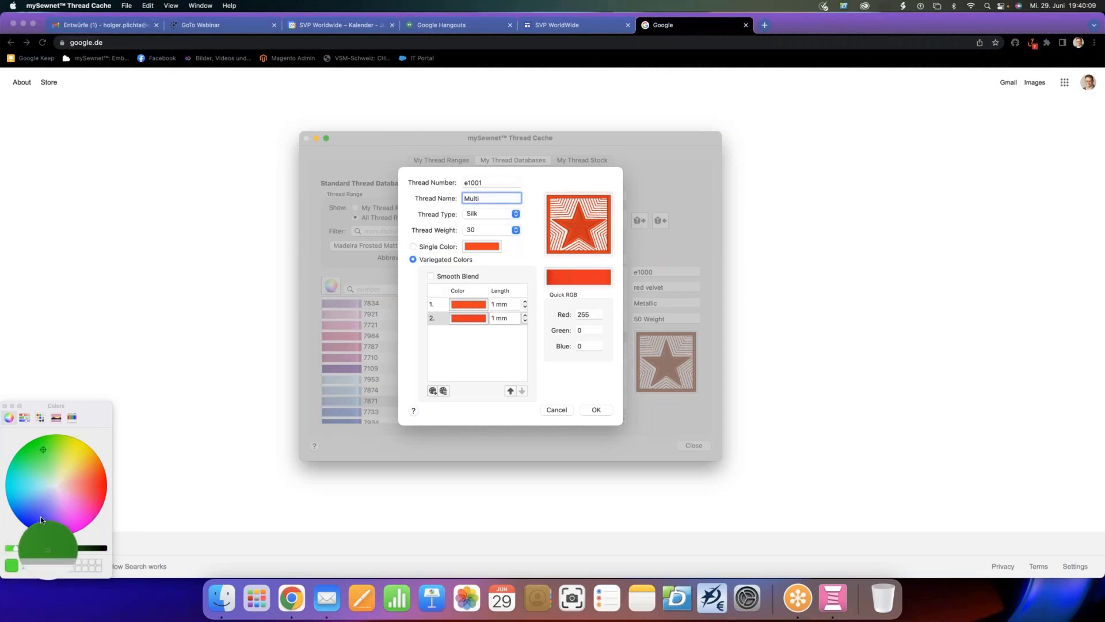
pyautogui.click(16, 553)
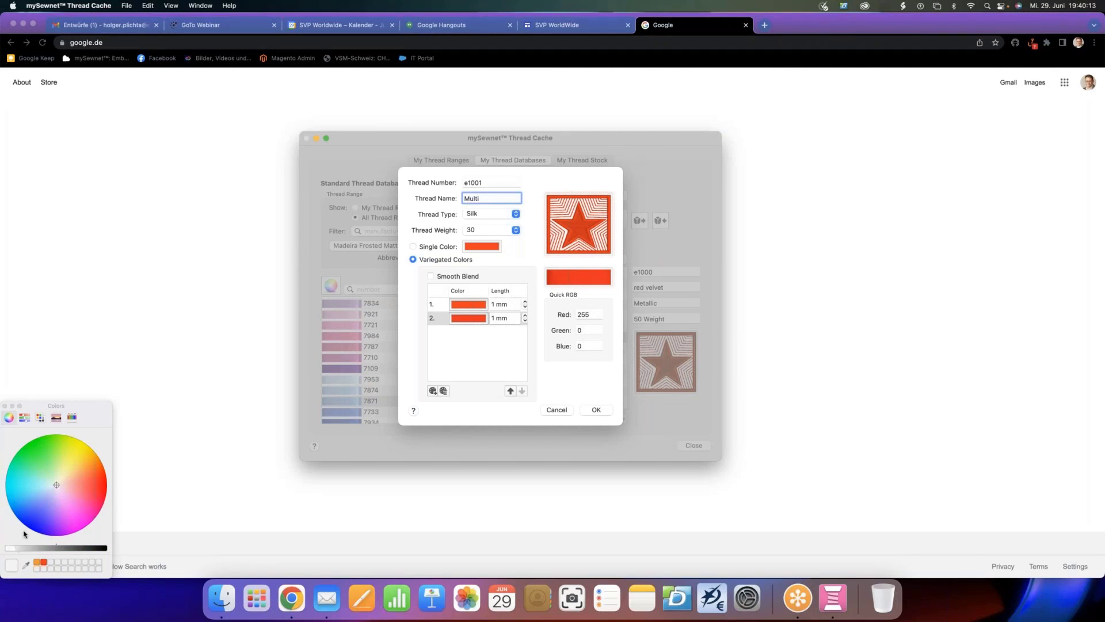
pyautogui.click(26, 464)
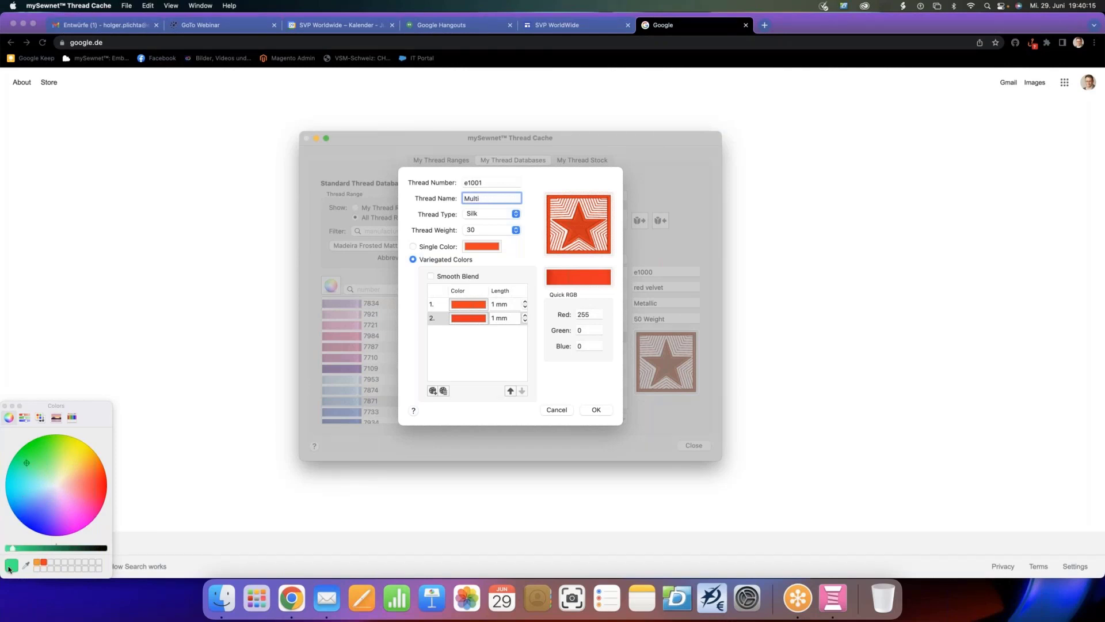
pyautogui.click(513, 320)
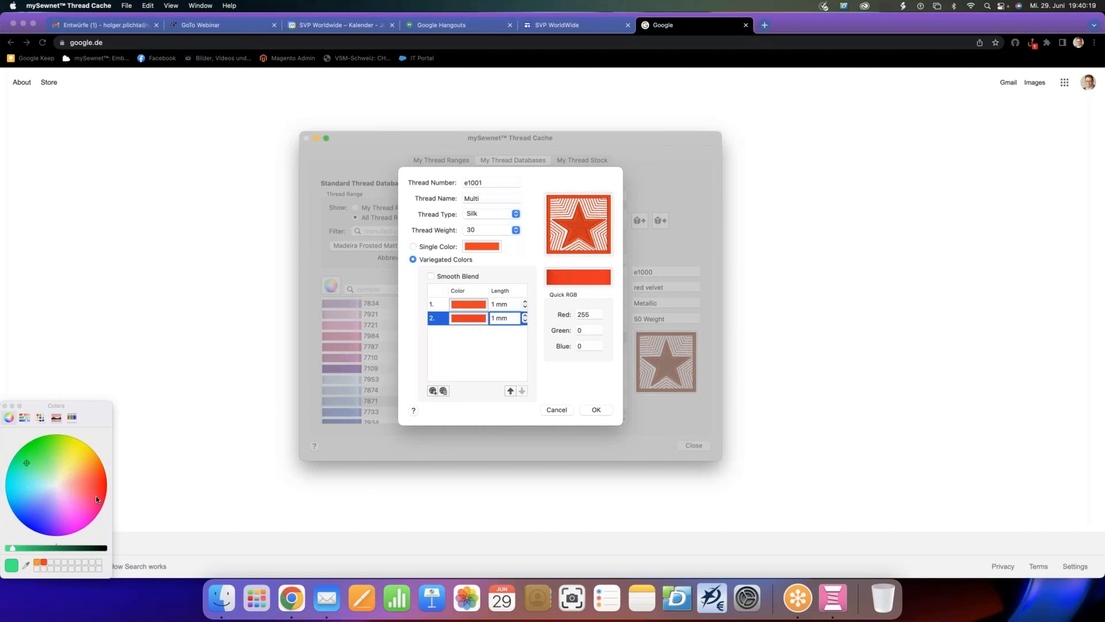
pyautogui.click(57, 461)
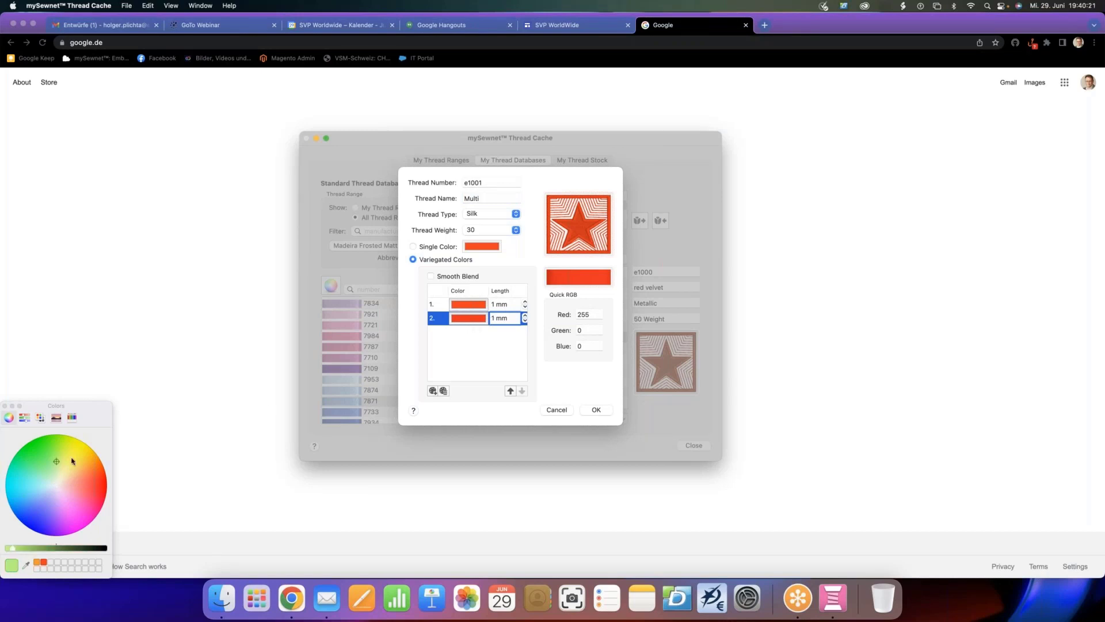
pyautogui.click(72, 459)
pyautogui.click(513, 305)
# Add a third and a fourth color entry to the Multi thread and enable Smooth Blend
pyautogui.click(432, 391)
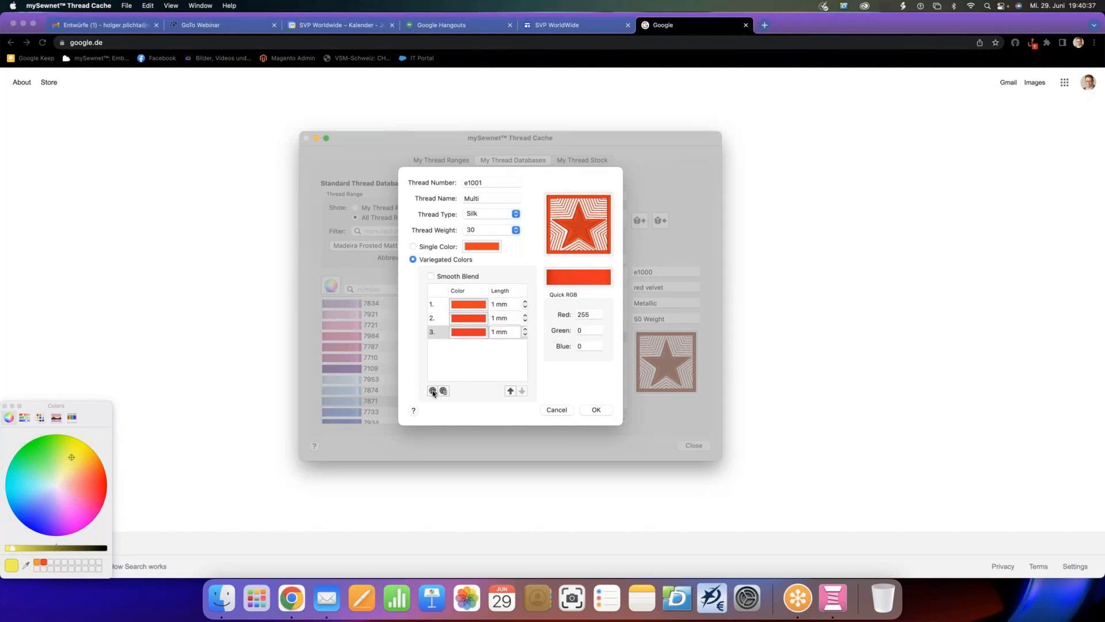
pyautogui.click(433, 391)
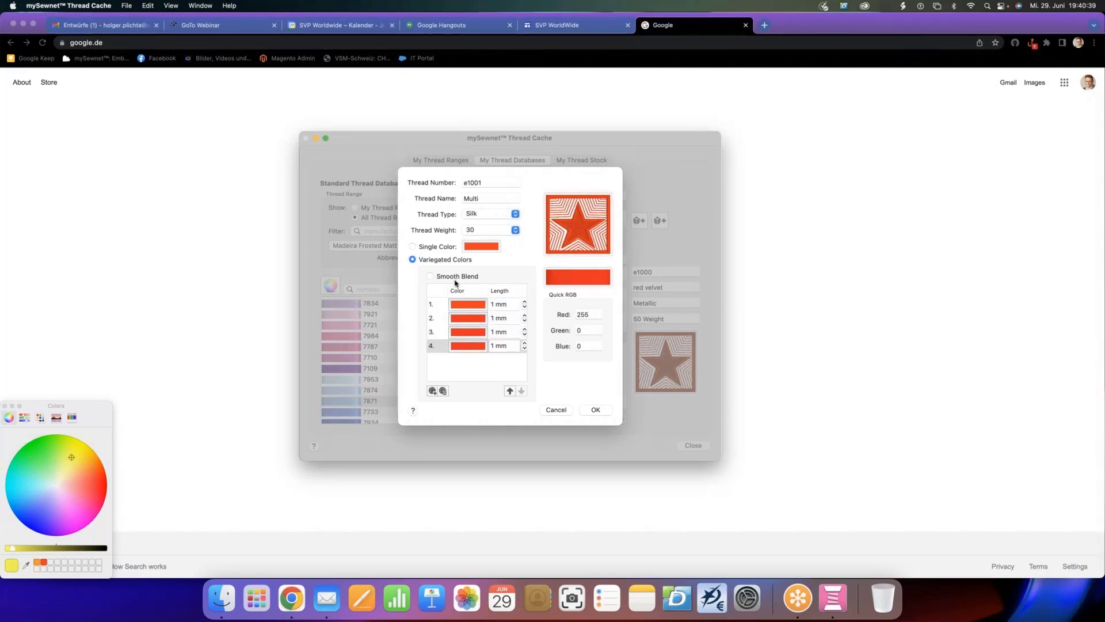
pyautogui.hotkey('ctrl', 'Up')
pyautogui.click(348, 234)
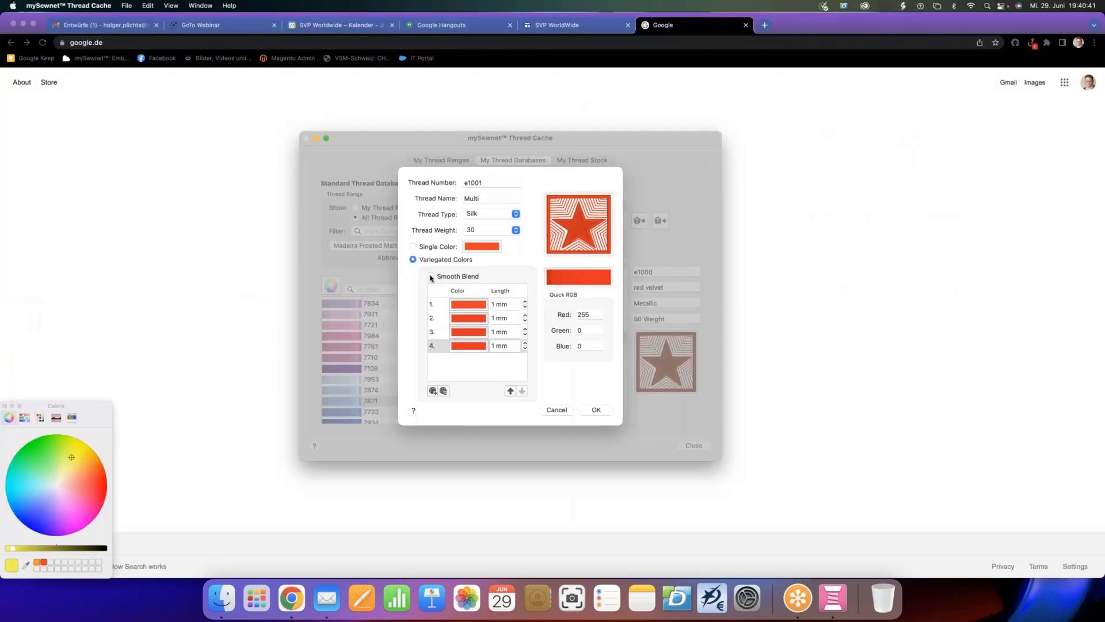
pyautogui.click(431, 277)
# Set the fourth color to the saved orange and the third to green, and save that green as a swatch
pyautogui.click(471, 348)
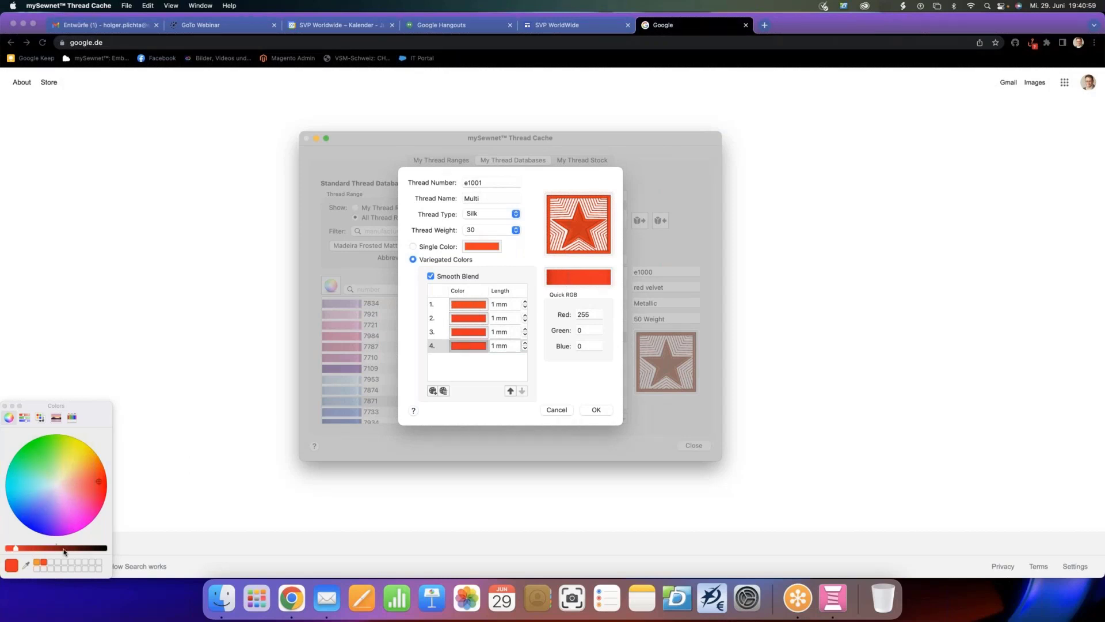
pyautogui.click(36, 563)
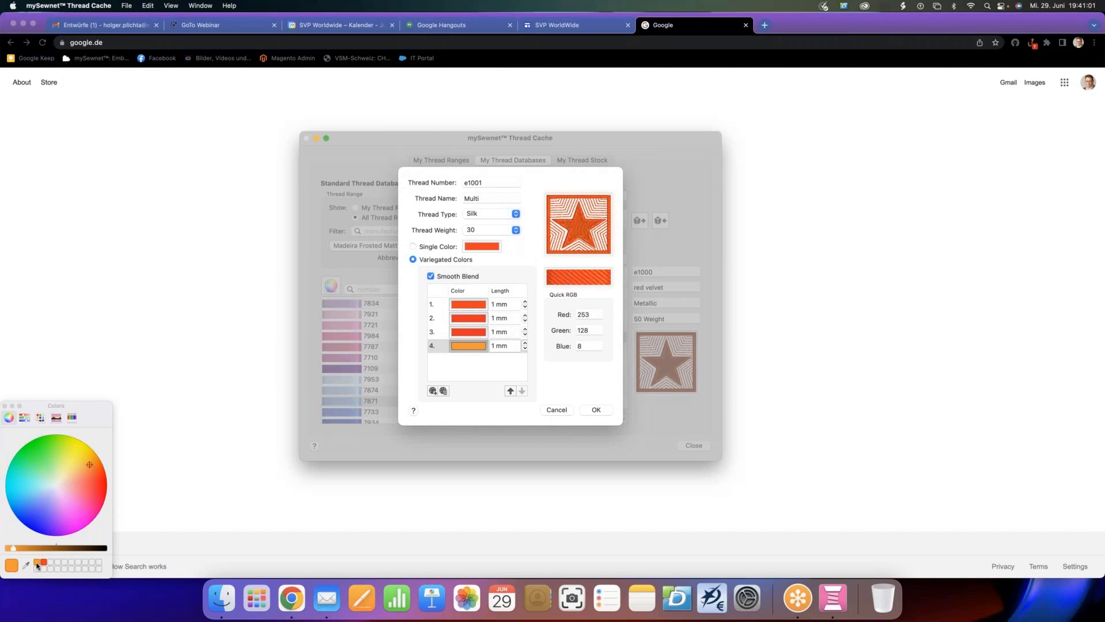
pyautogui.click(468, 332)
pyautogui.click(48, 451)
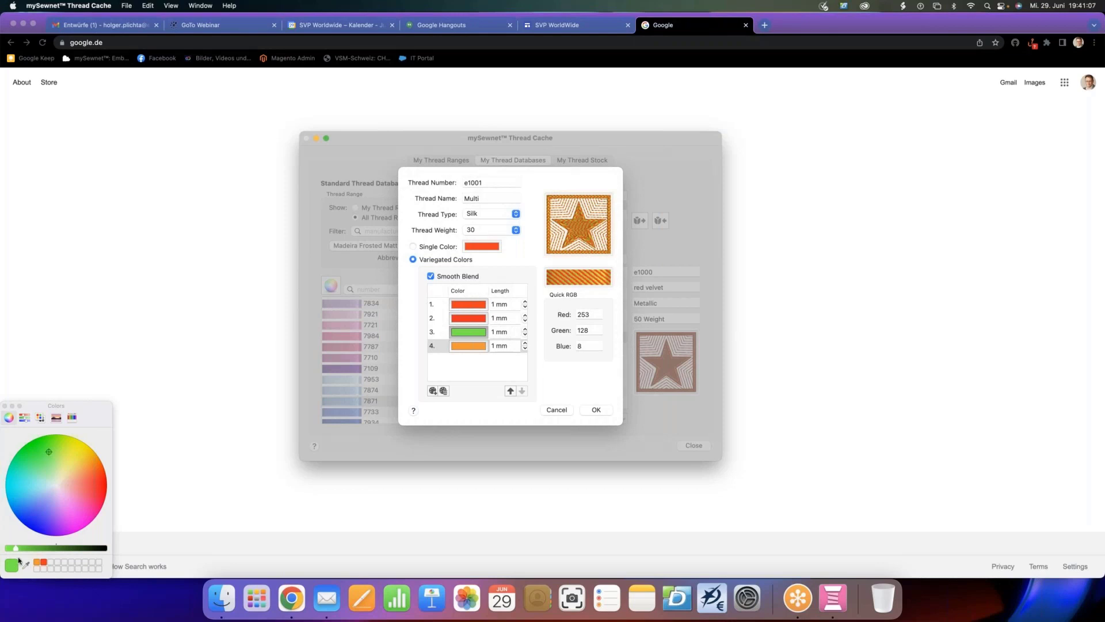
pyautogui.moveTo(13, 567); pyautogui.dragTo(52, 563)
# Remove the fourth color entry and set the second variegated color to the saved orange
pyautogui.click(478, 318)
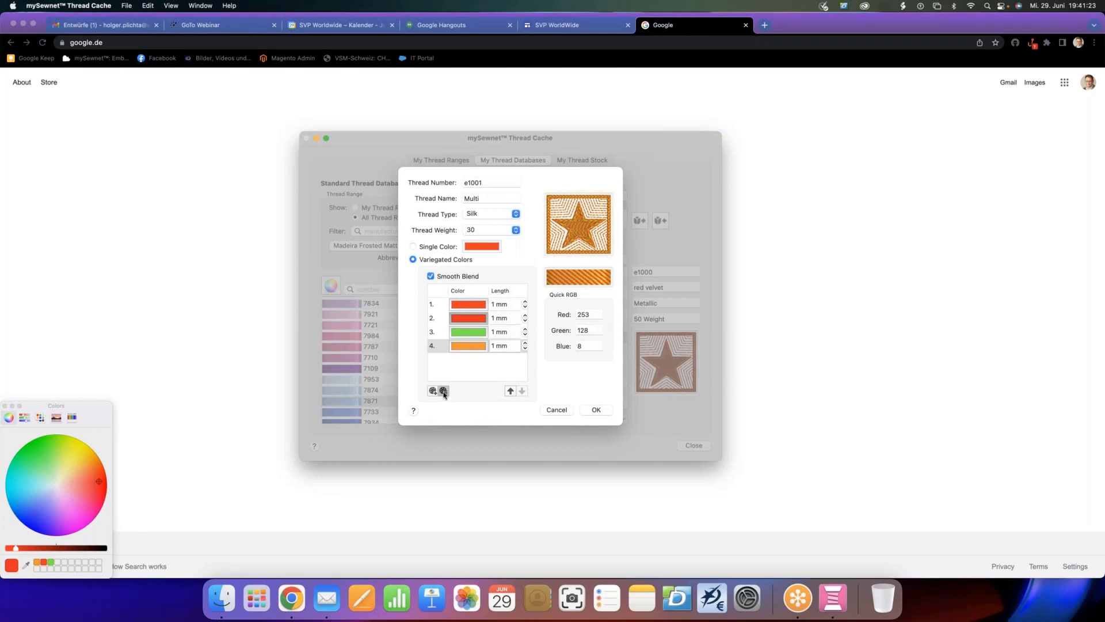
pyautogui.click(443, 391)
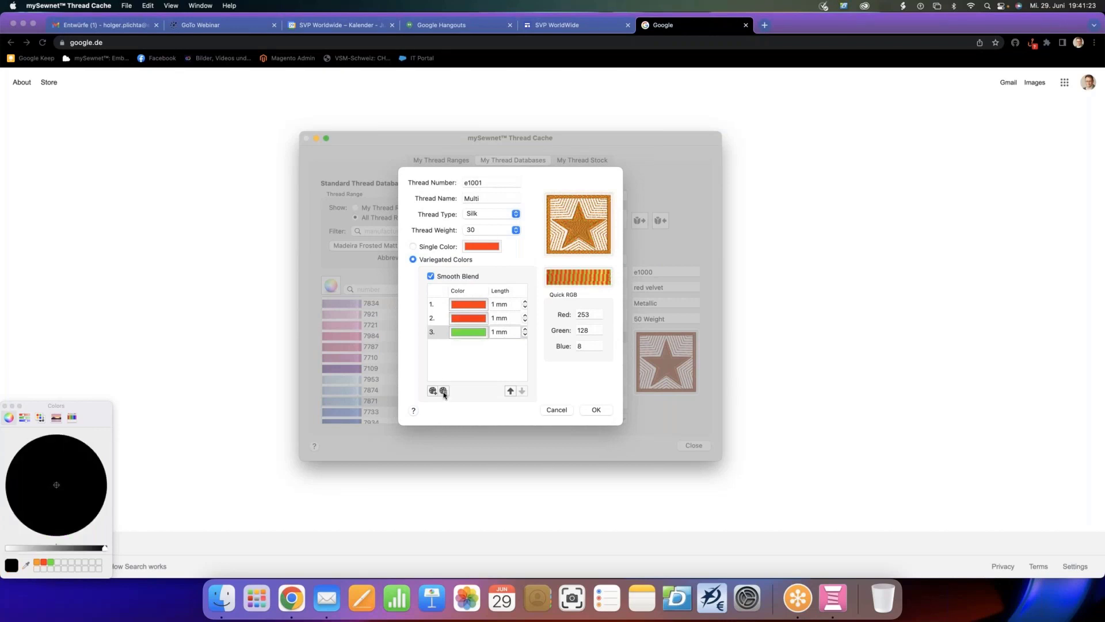
pyautogui.click(475, 321)
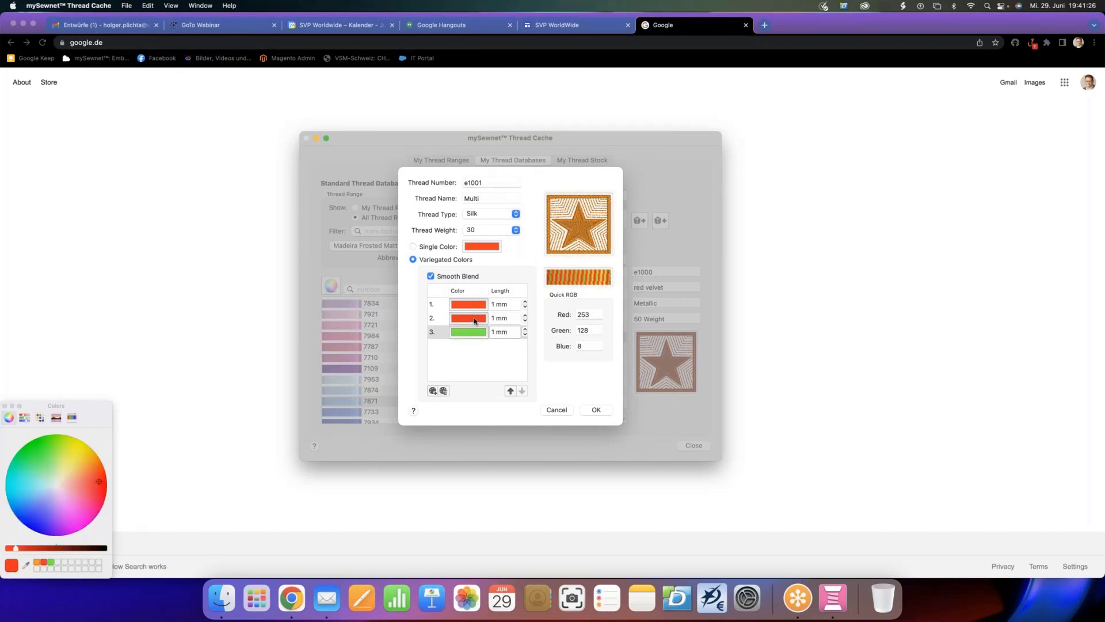
pyautogui.click(37, 562)
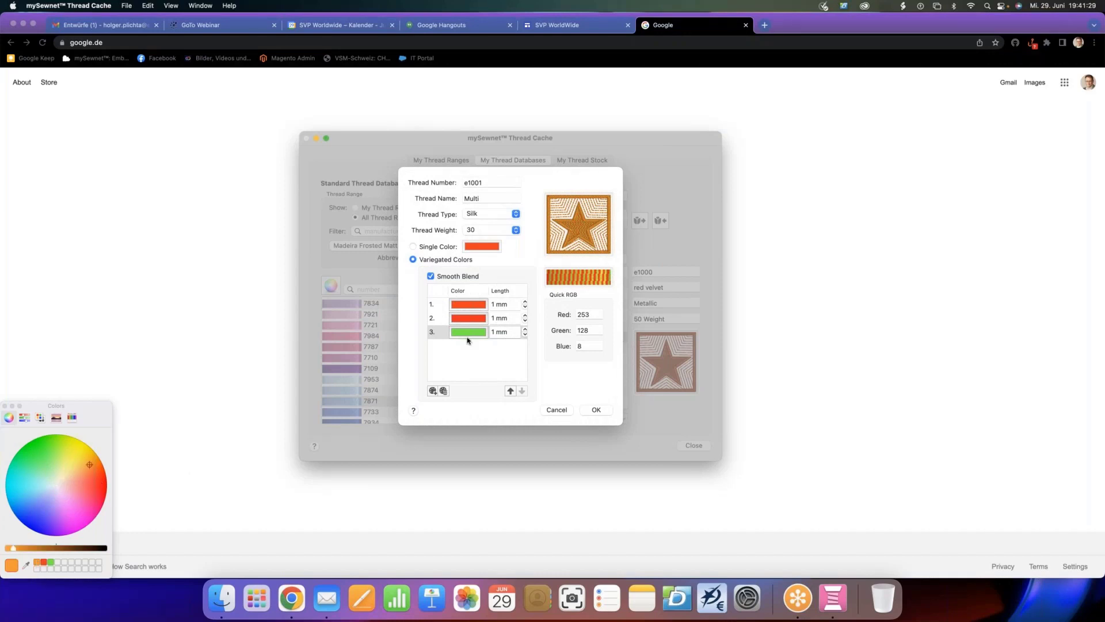
pyautogui.click(479, 319)
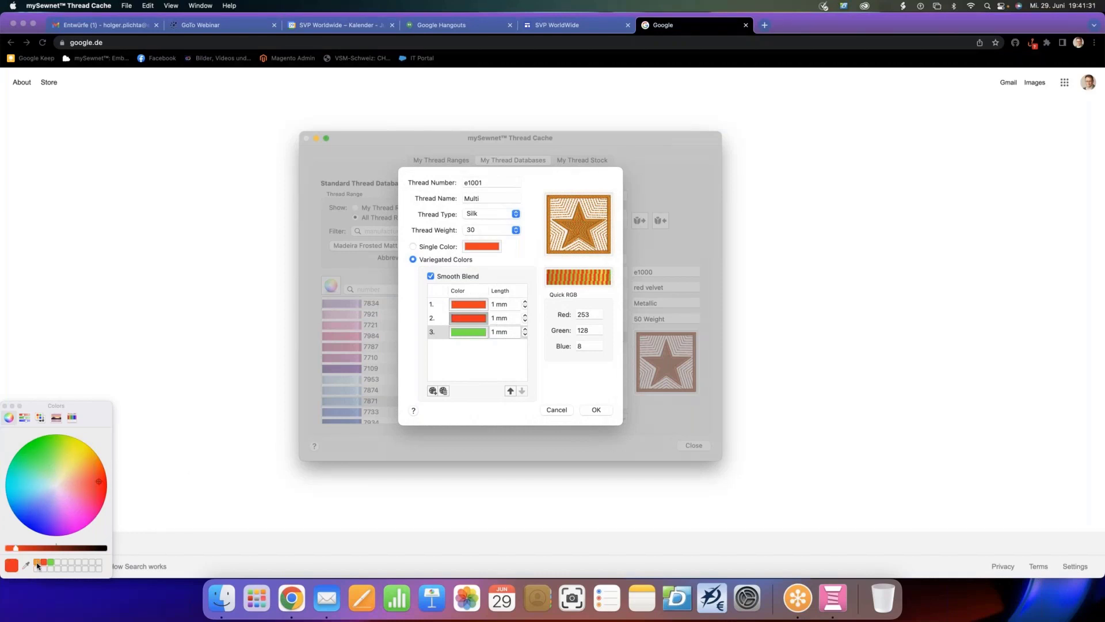
pyautogui.click(38, 564)
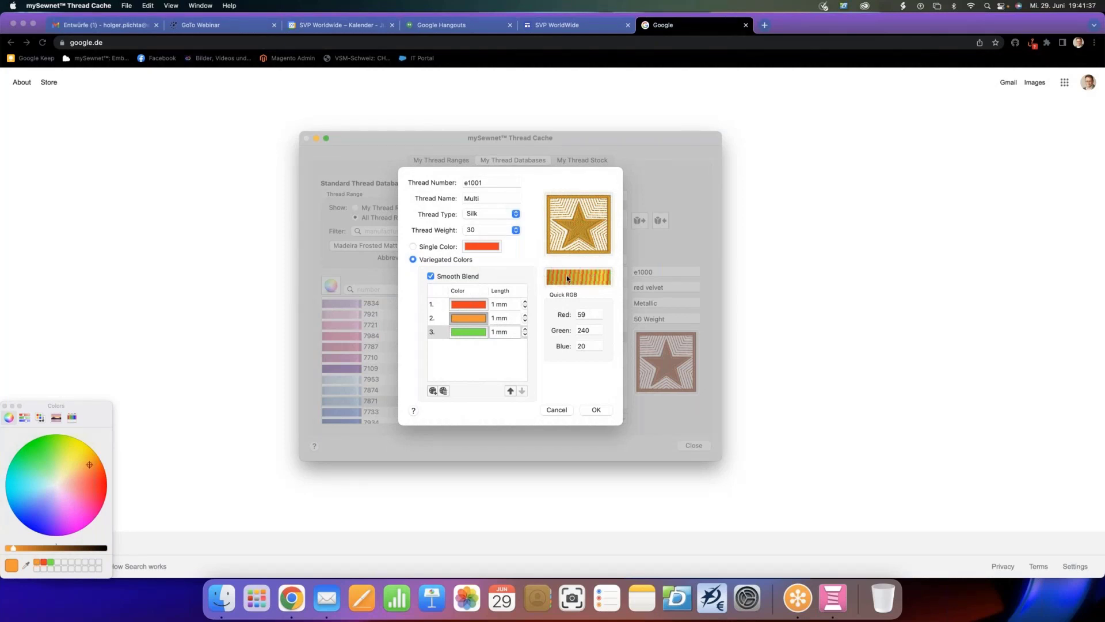
# Set the length of all three variegated colors to 30 mm and save the Multi thread
pyautogui.click(509, 306)
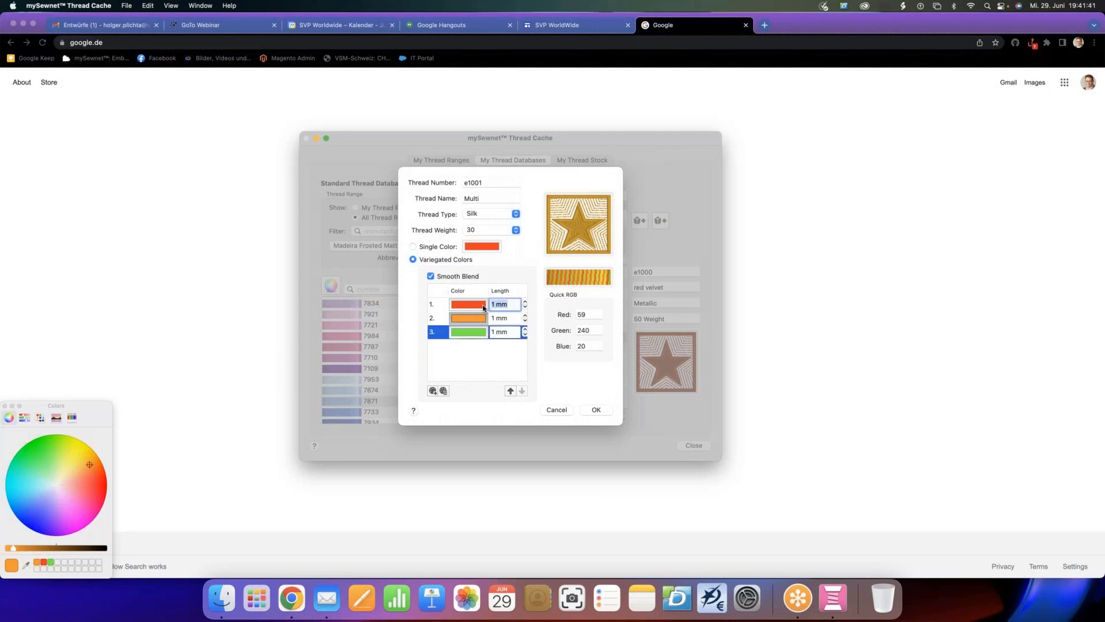
pyautogui.write('30')
pyautogui.press('Tab')
pyautogui.click(508, 318)
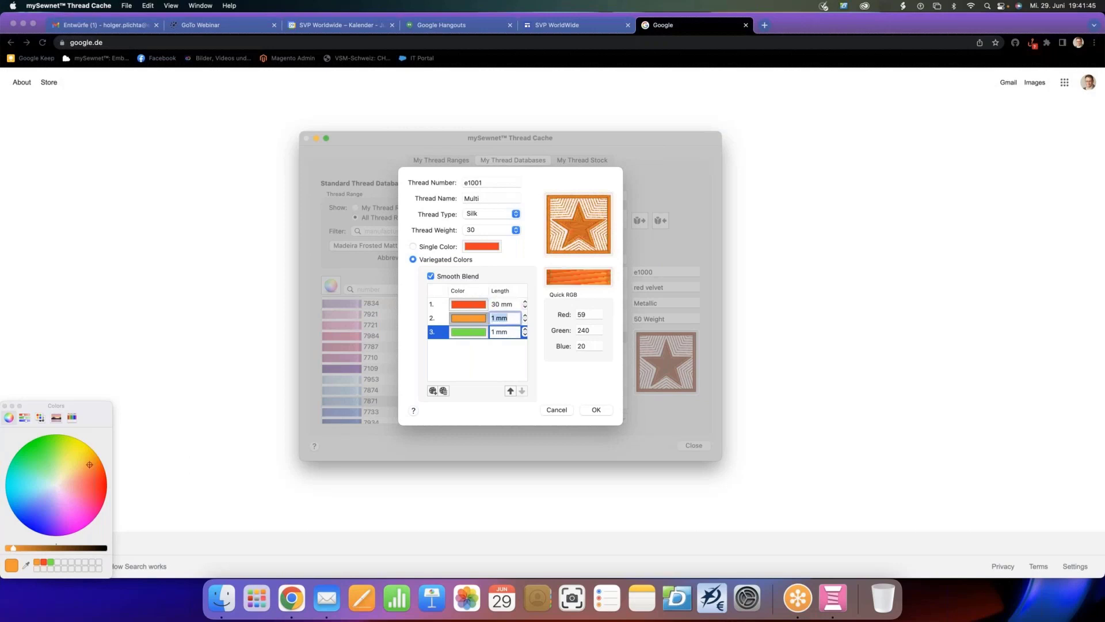
pyautogui.write('30')
pyautogui.click(509, 331)
pyautogui.write('30')
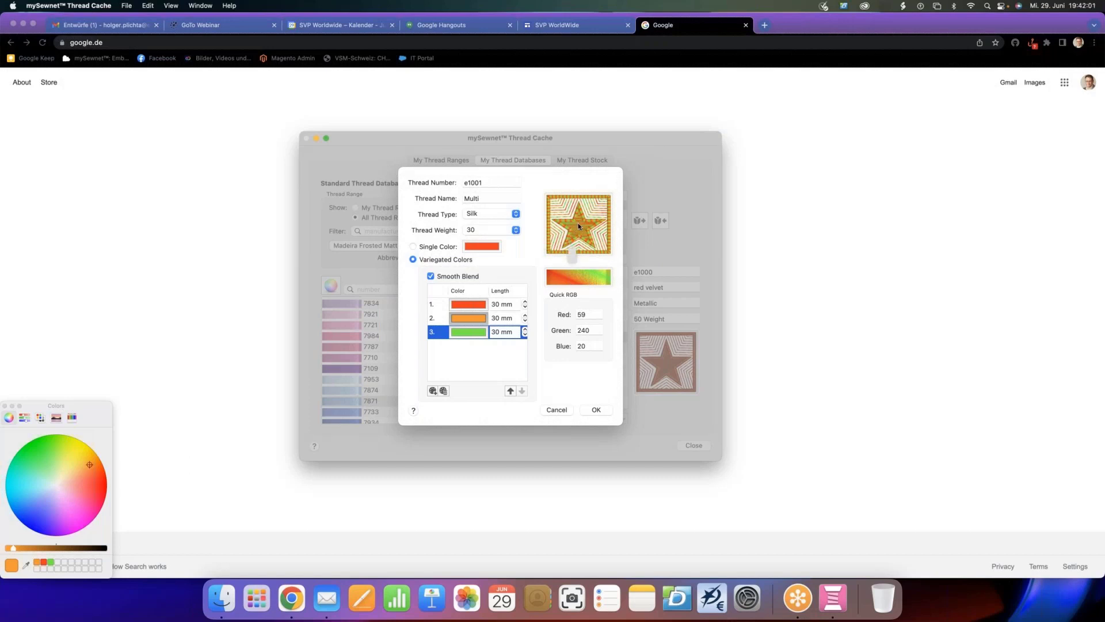
pyautogui.click(588, 412)
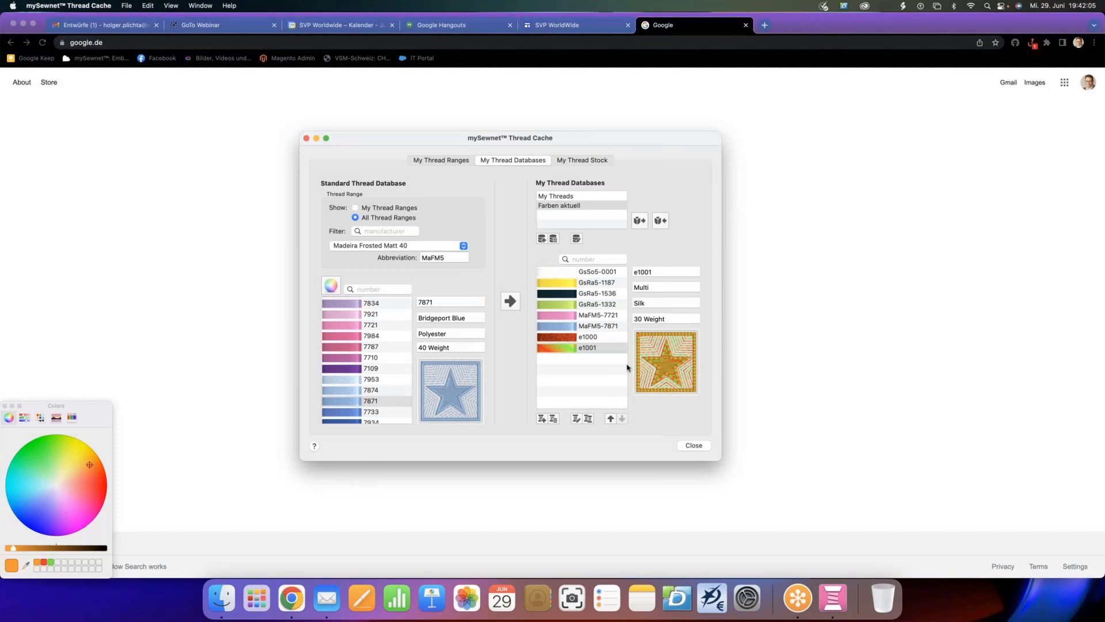
# Check the details of threads e1000, MaFM5-7721, GsRa5-1332 and GsRa5-1536 in Farben aktuell
pyautogui.click(593, 340)
pyautogui.click(582, 317)
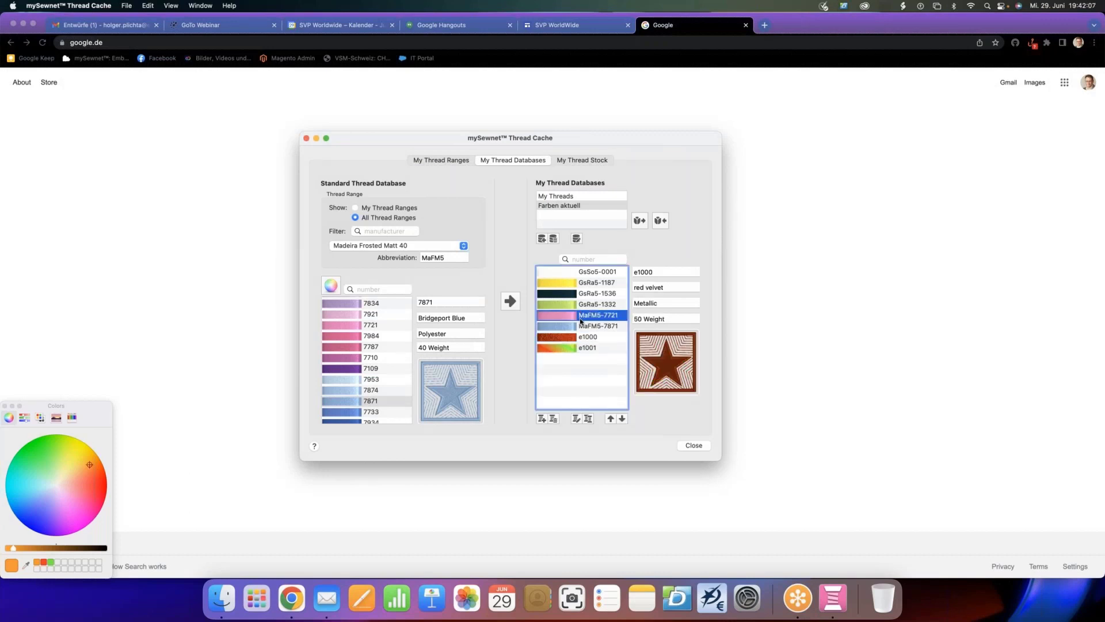
pyautogui.click(582, 305)
pyautogui.click(581, 295)
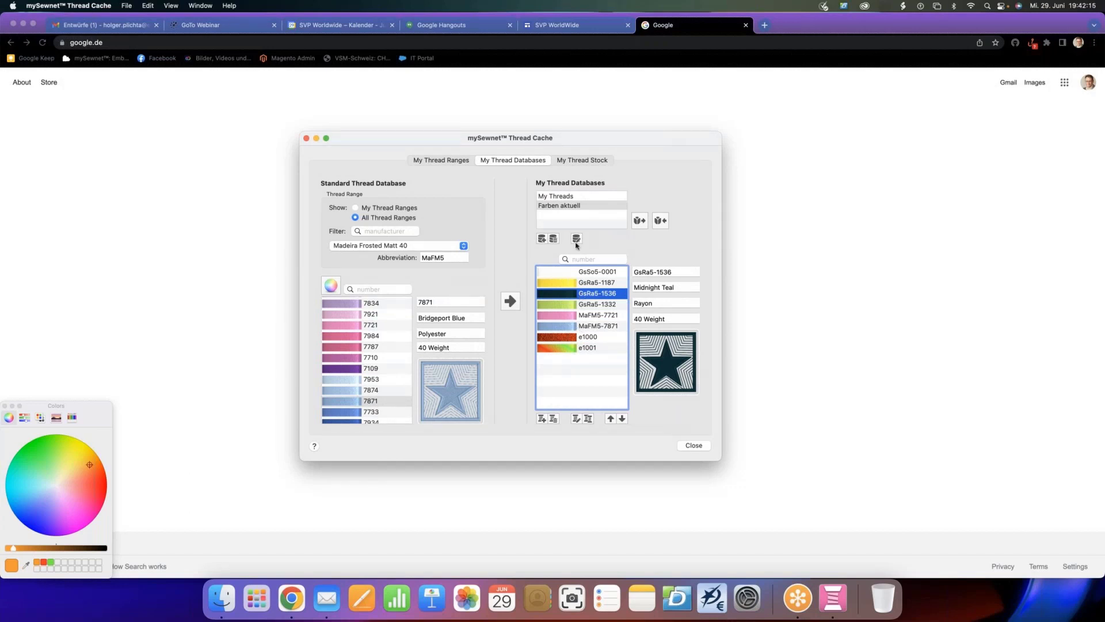
# Start another custom thread, save a bright green (RGB 110, 247, 0) as a swatch and apply it as the single color
pyautogui.click(542, 419)
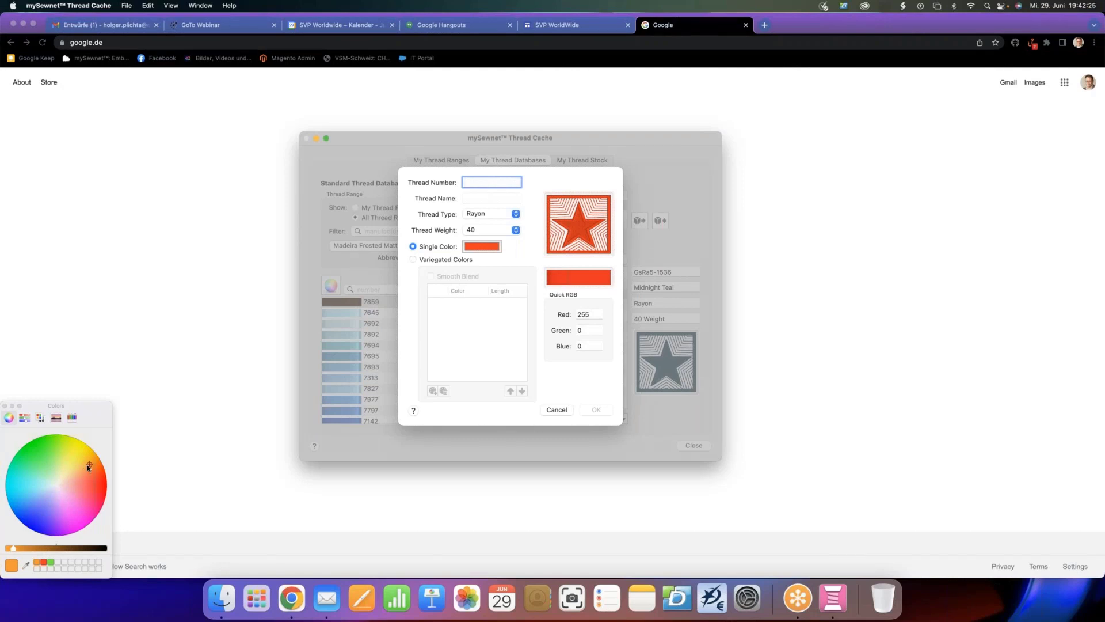
pyautogui.moveTo(88, 464); pyautogui.dragTo(63, 453)
pyautogui.click(57, 447)
pyautogui.moveTo(13, 569); pyautogui.dragTo(58, 567)
pyautogui.click(58, 564)
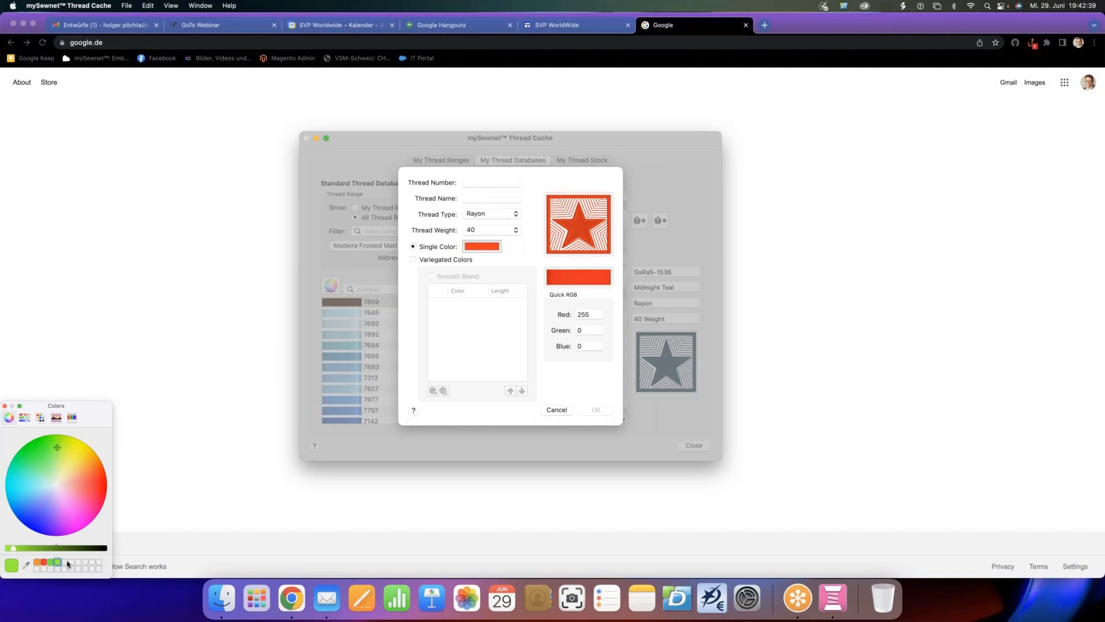
pyautogui.click(489, 246)
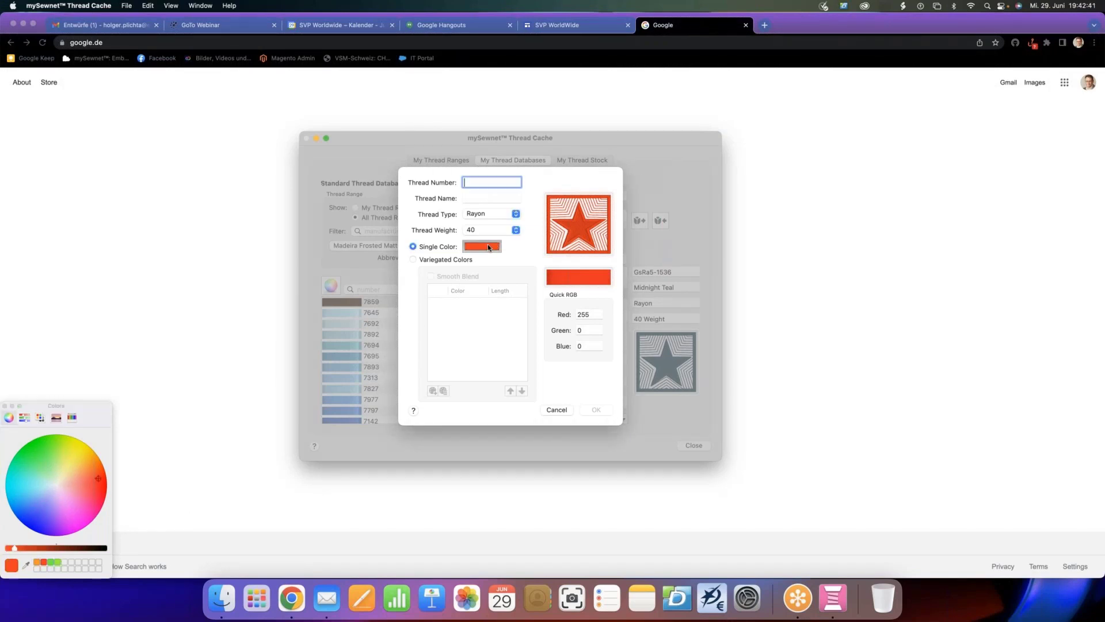
pyautogui.click(59, 564)
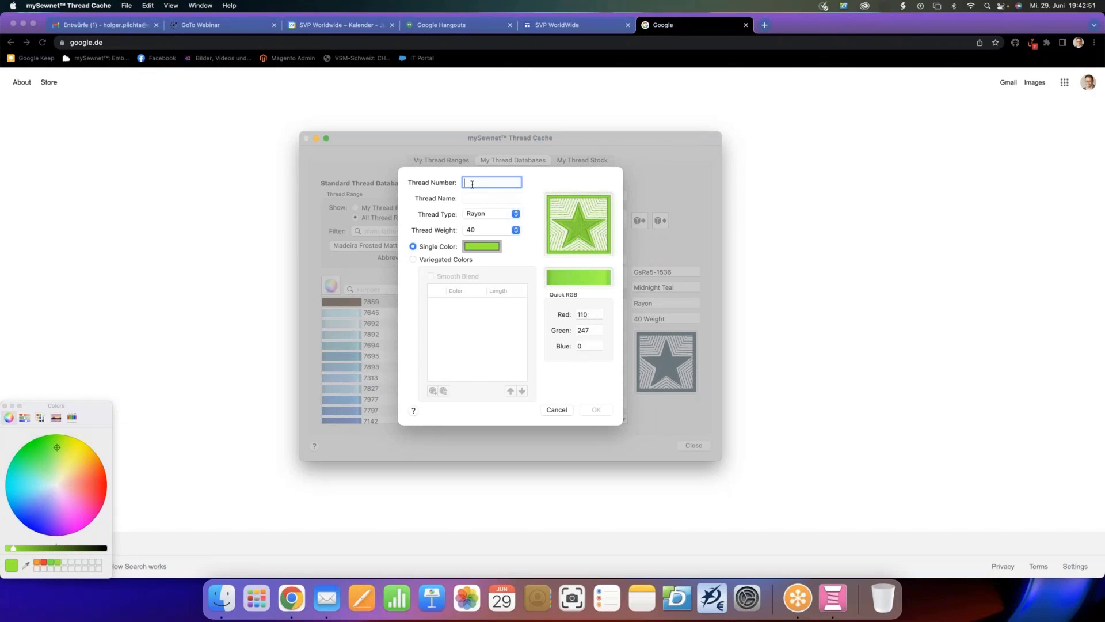
# Give the new green thread the number e1002 and the name Green Ice
pyautogui.write('e10002')
pyautogui.press('BackSpace')
pyautogui.press('BackSpace')
pyautogui.write('2')
pyautogui.press('Tab')
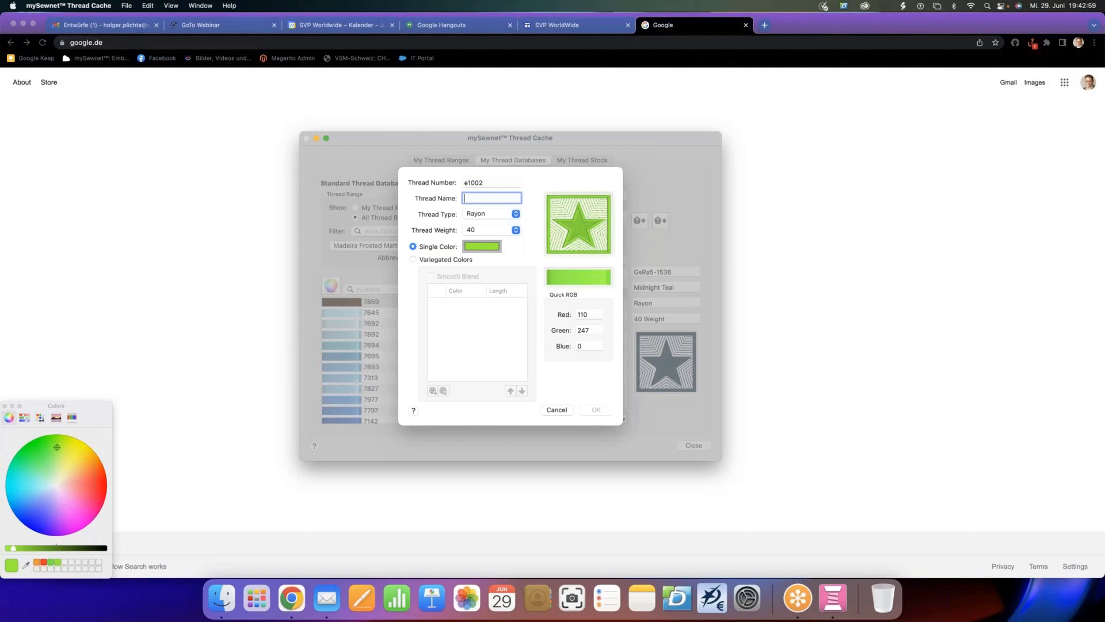
pyautogui.write('Green Ice')
# Try the Fluorescent type on the Green Ice thread, and set its type to Metallic Sparkle
pyautogui.click(501, 213)
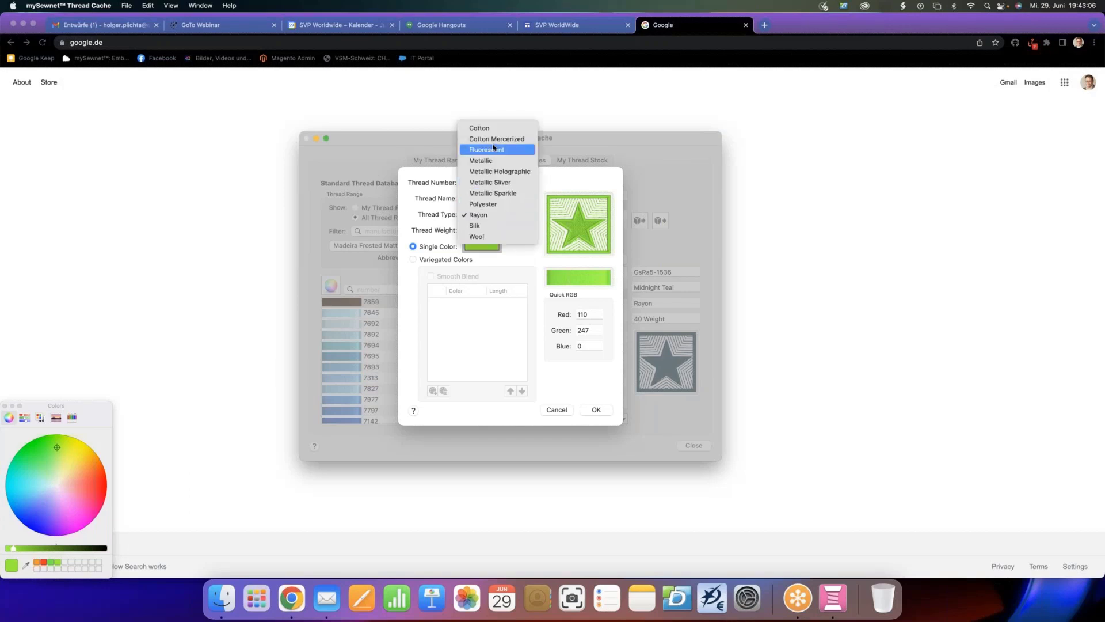
pyautogui.click(484, 152)
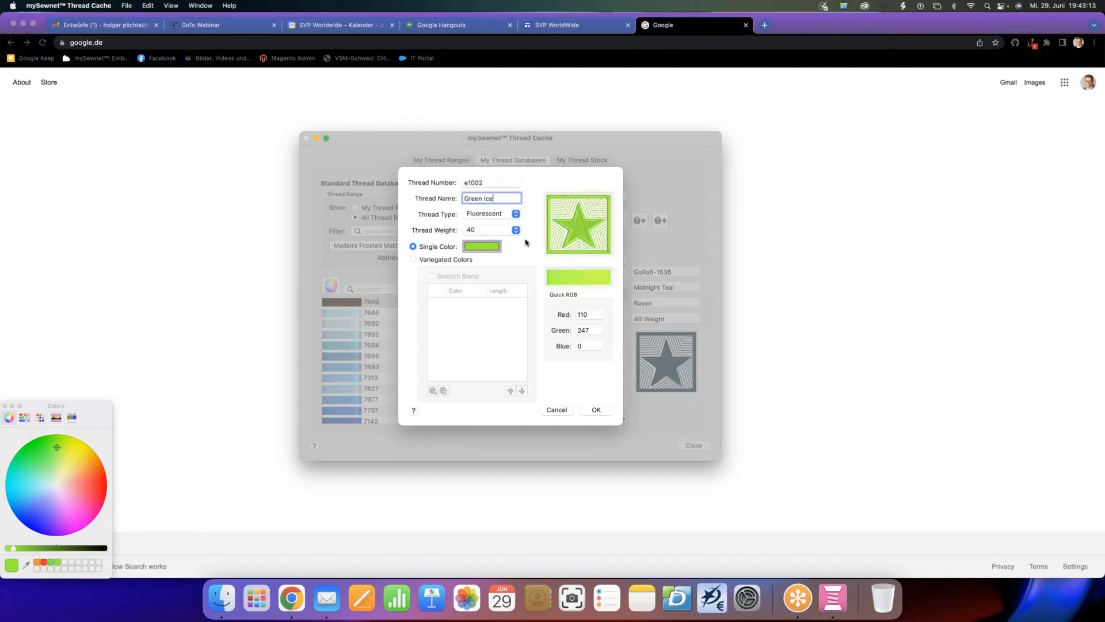
pyautogui.click(516, 214)
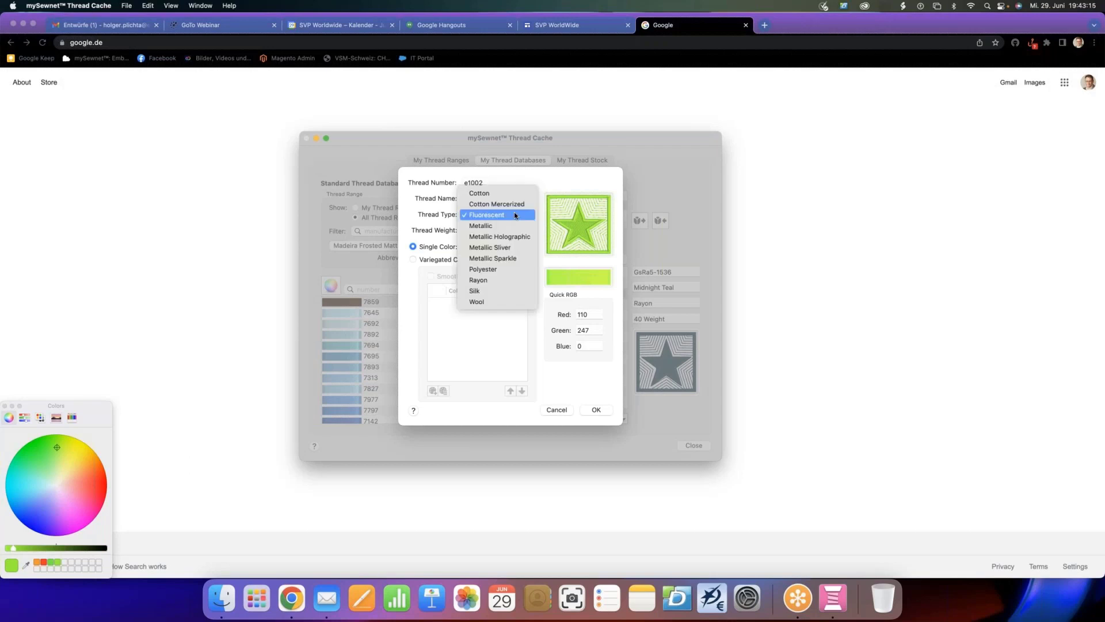
pyautogui.click(483, 259)
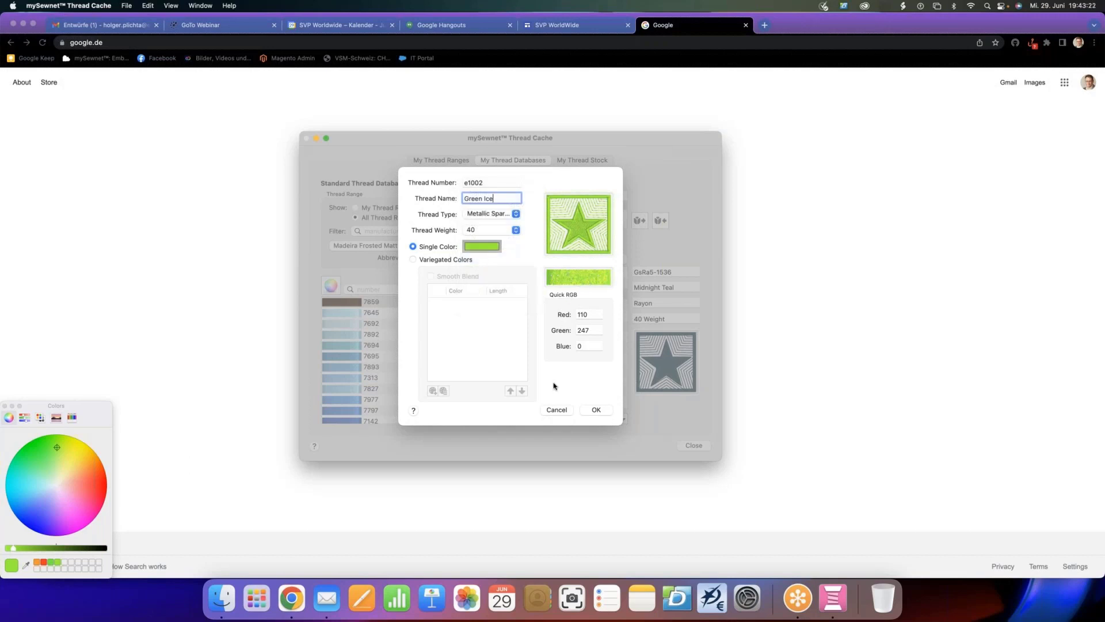
# Save the Green Ice thread and check that Farben aktuell is offered among all selectable thread ranges
pyautogui.click(596, 410)
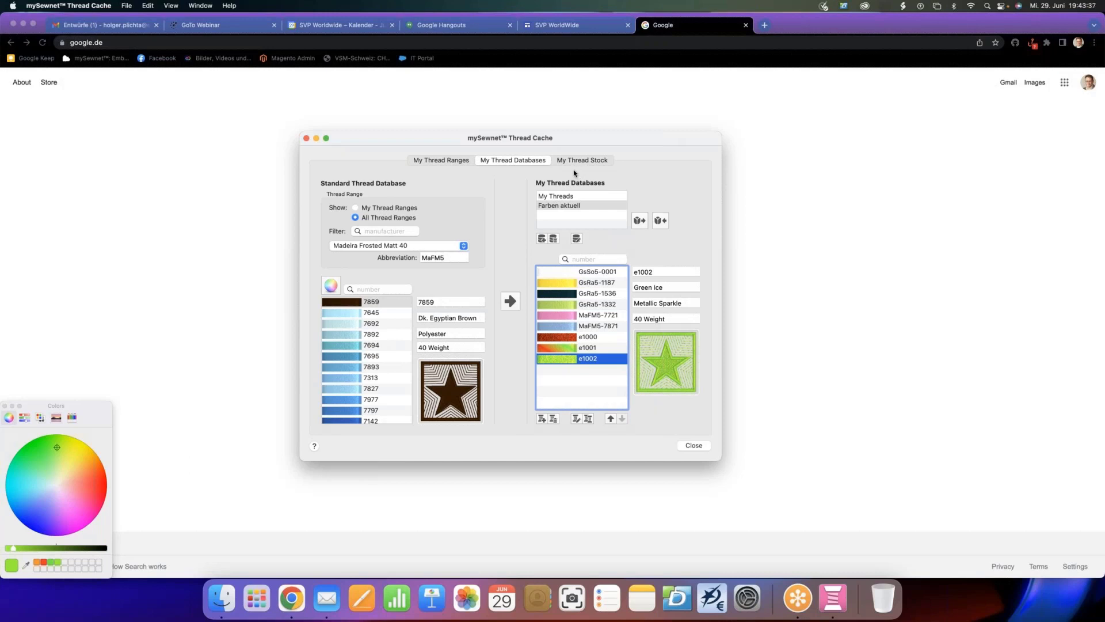
pyautogui.click(413, 247)
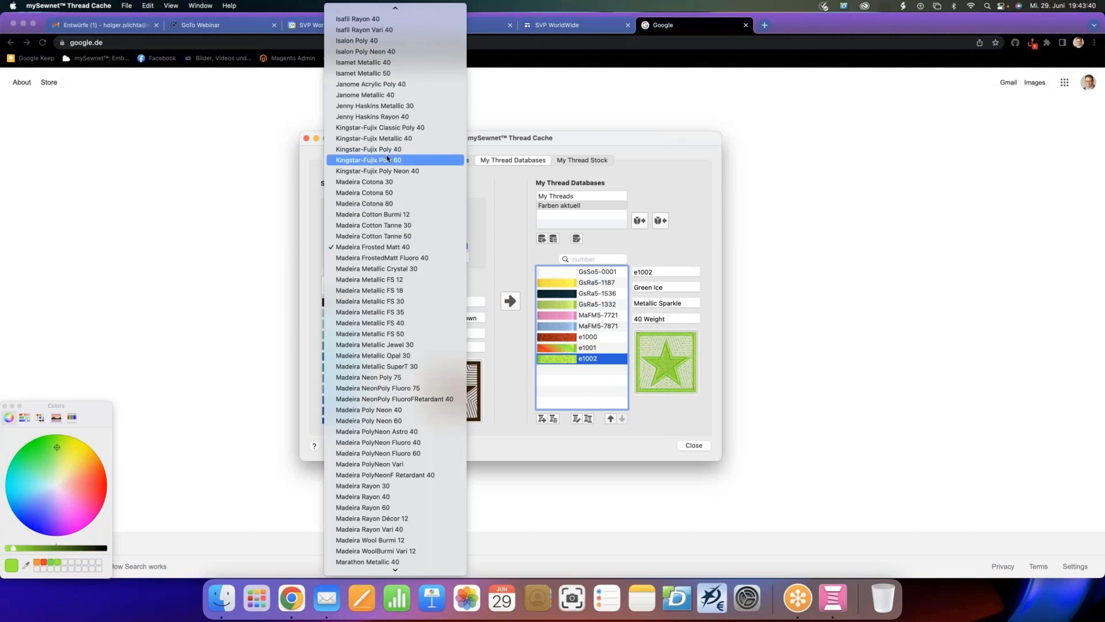
pyautogui.scroll(10, 385, 144)
pyautogui.scroll(2, 374, 35)
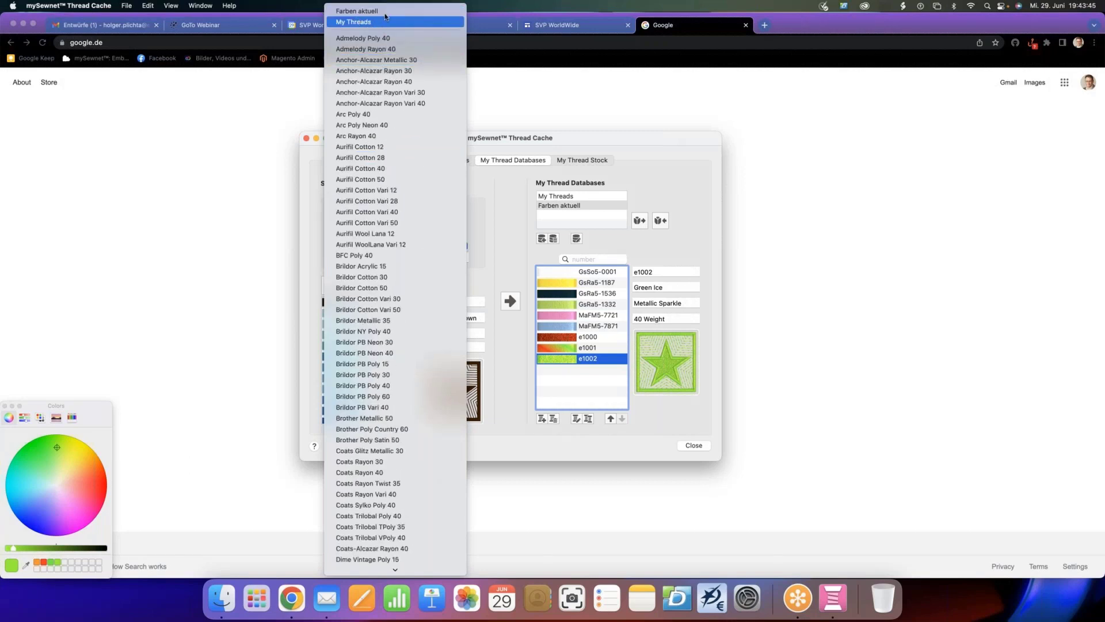
pyautogui.click(518, 89)
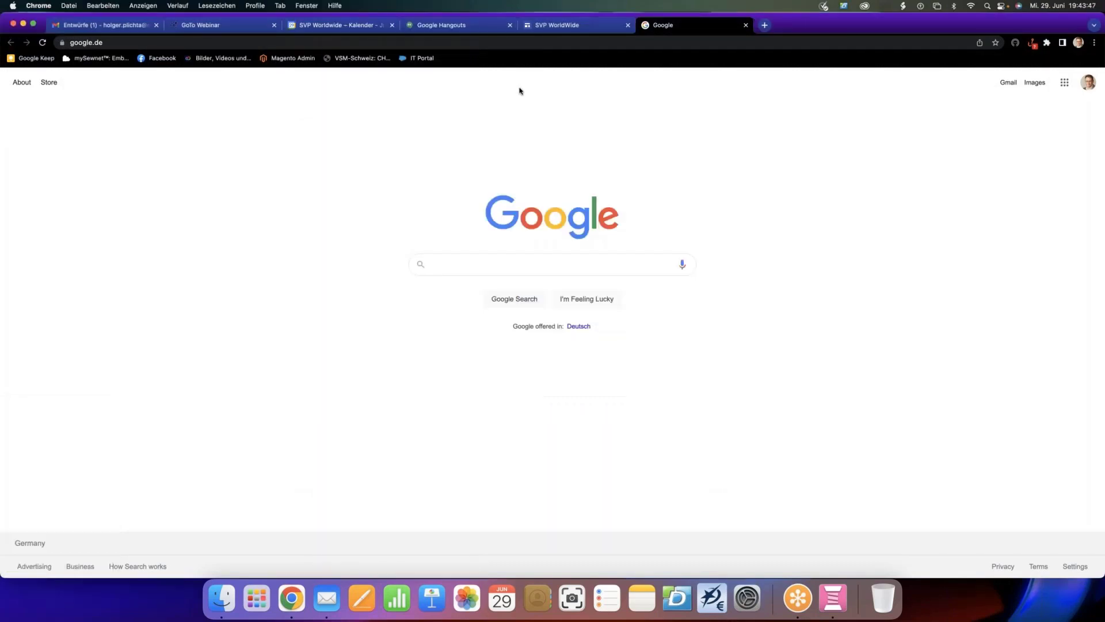
pyautogui.click(833, 599)
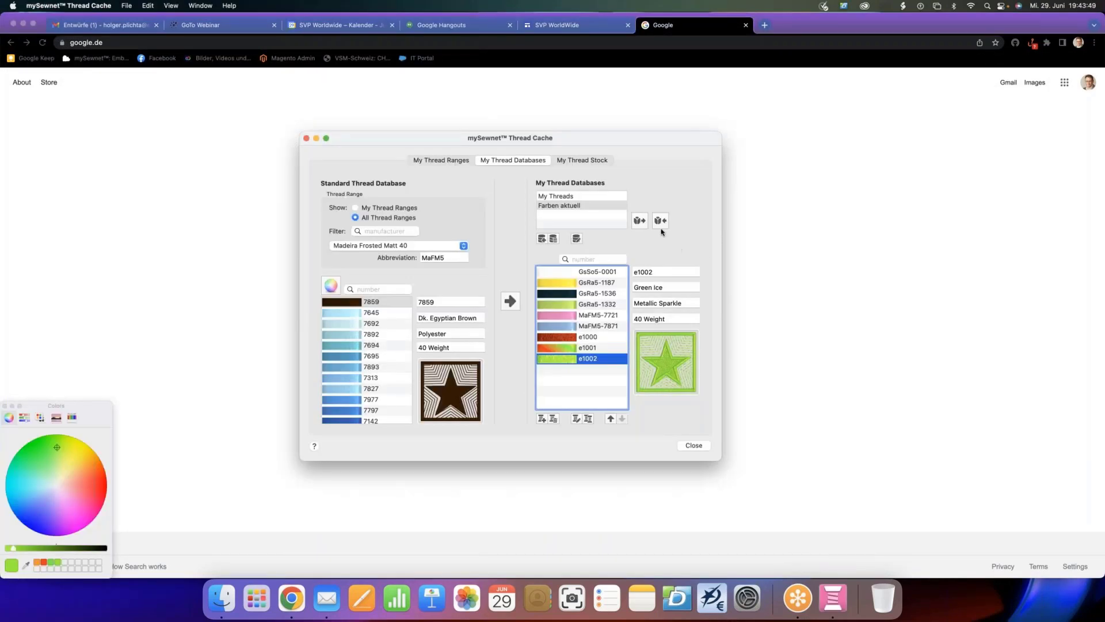
# Open the thread stock for Farben aktuell and set the Green Ice spool count to 2
pyautogui.click(579, 163)
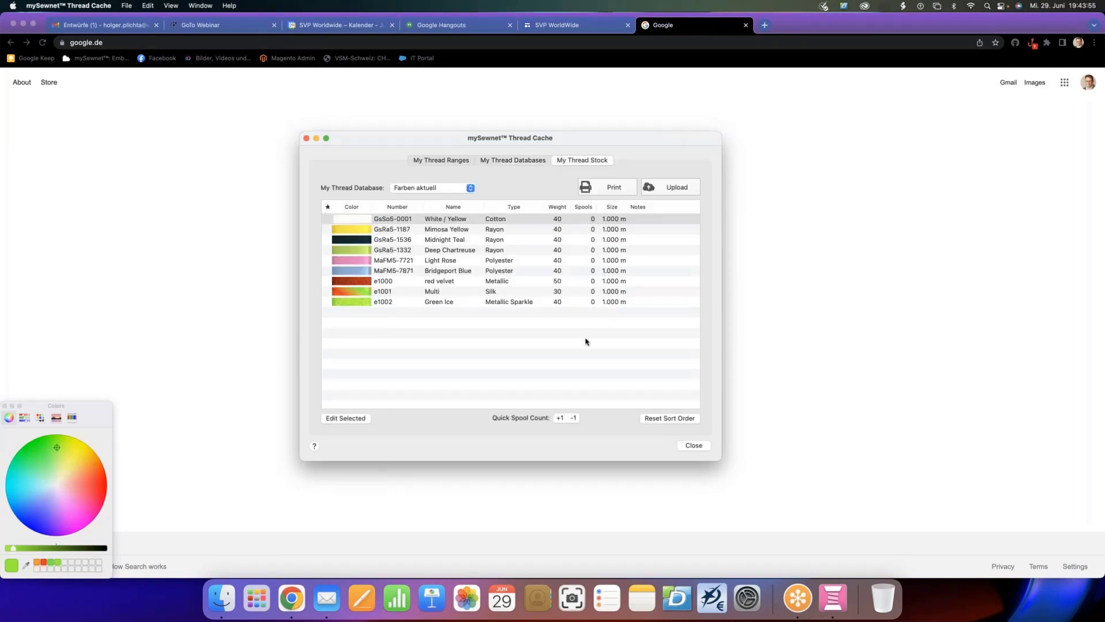
pyautogui.hotkey('ctrl', 'Up')
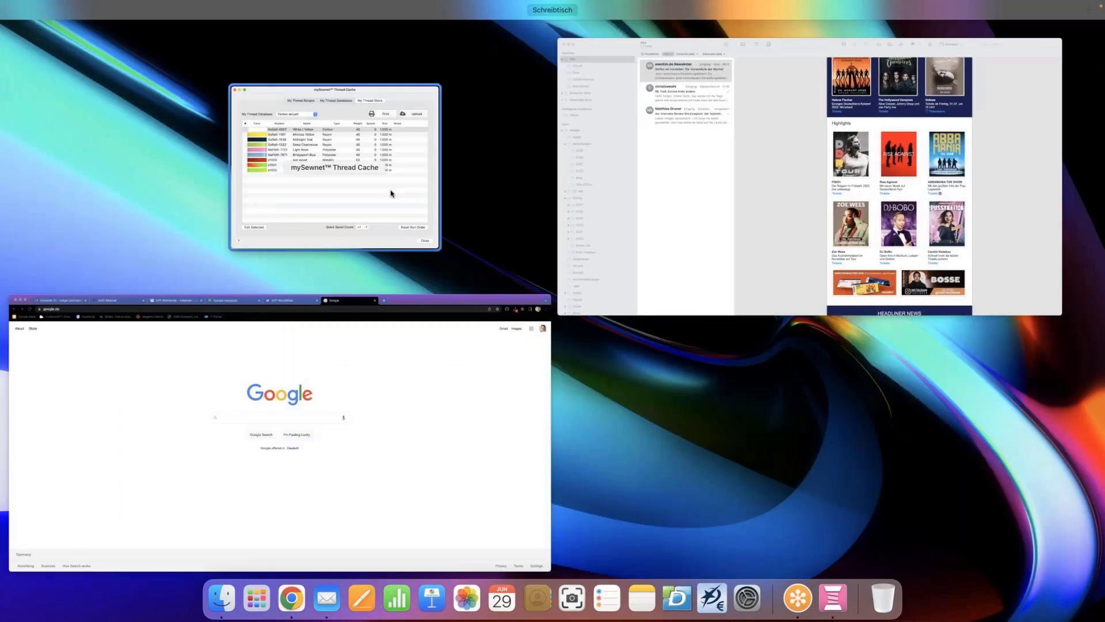
pyautogui.click(391, 193)
pyautogui.click(445, 304)
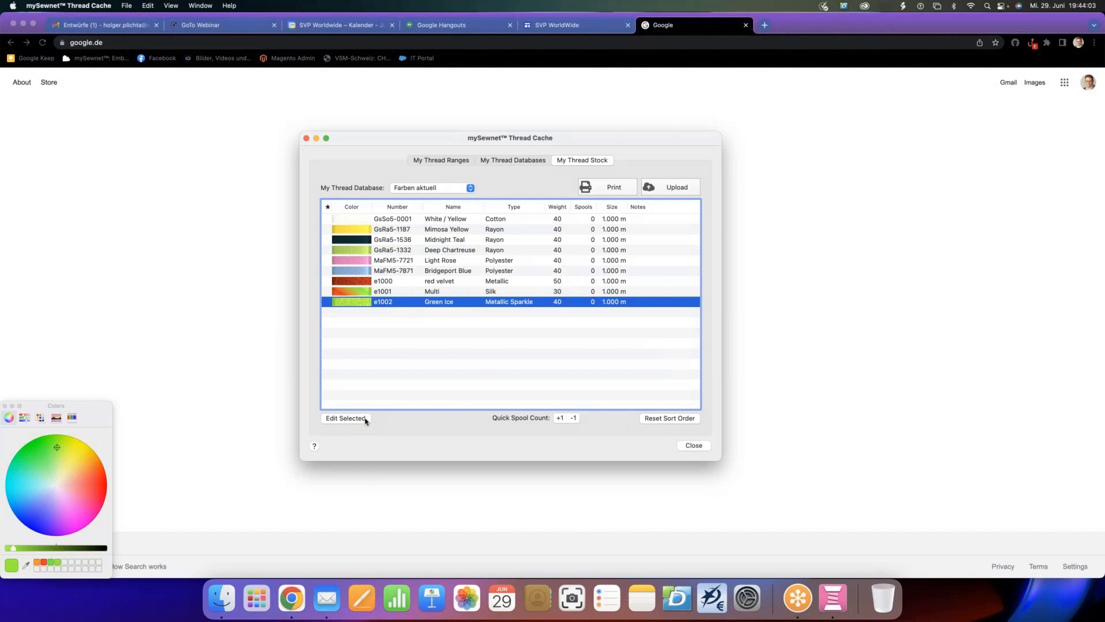
pyautogui.doubleClick(560, 418)
# Set the spool size of the Green Ice thread to 250 meters
pyautogui.click(349, 420)
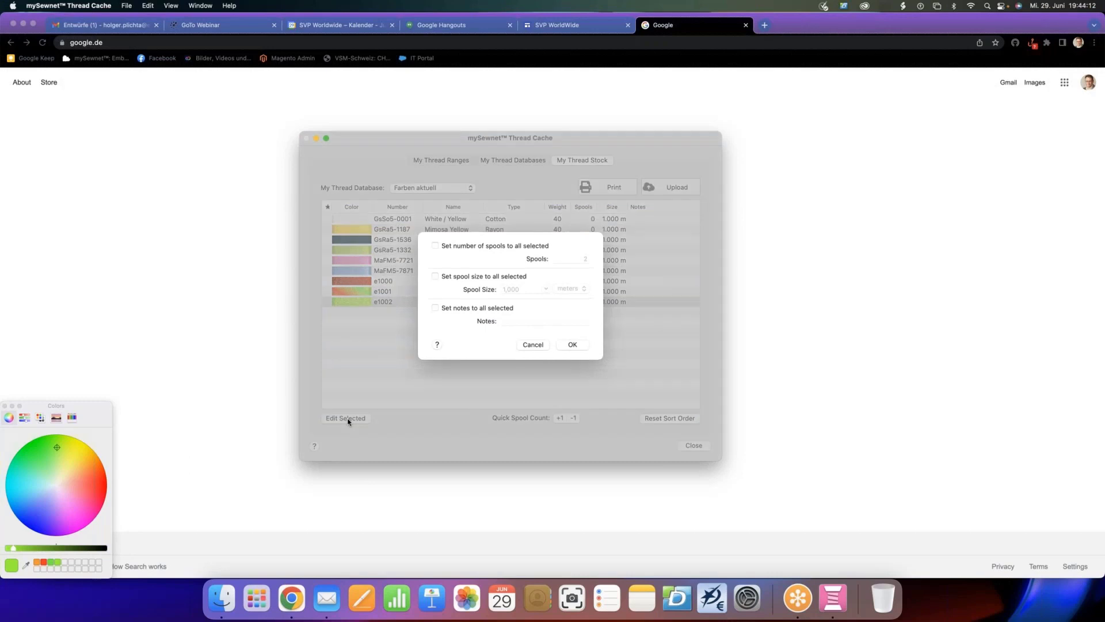
pyautogui.click(438, 278)
pyautogui.doubleClick(511, 289)
pyautogui.write('250')
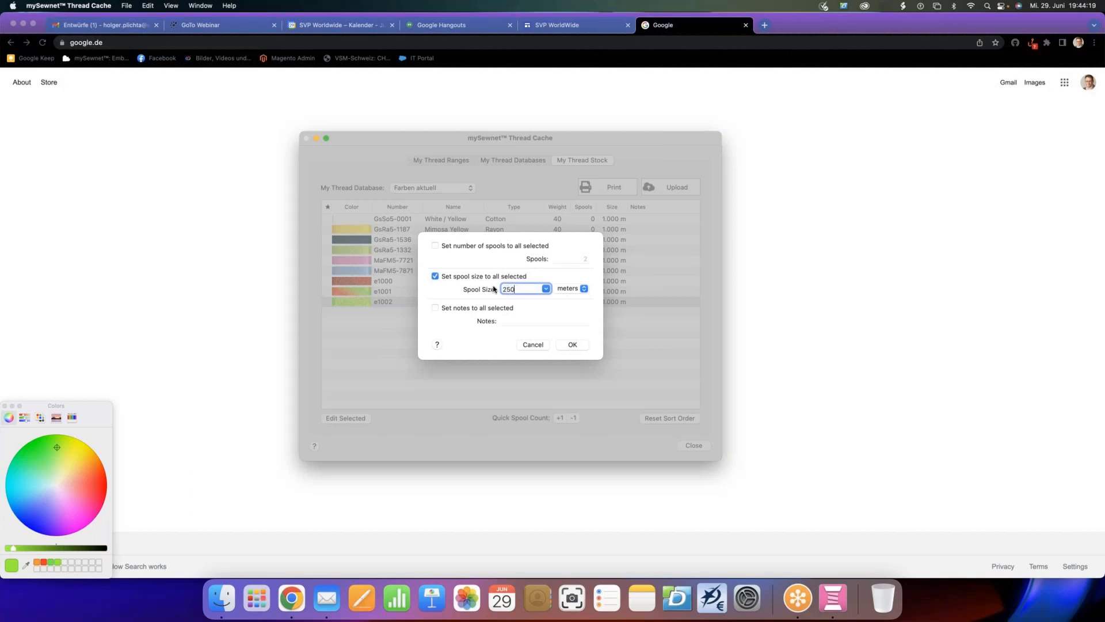
pyautogui.click(573, 344)
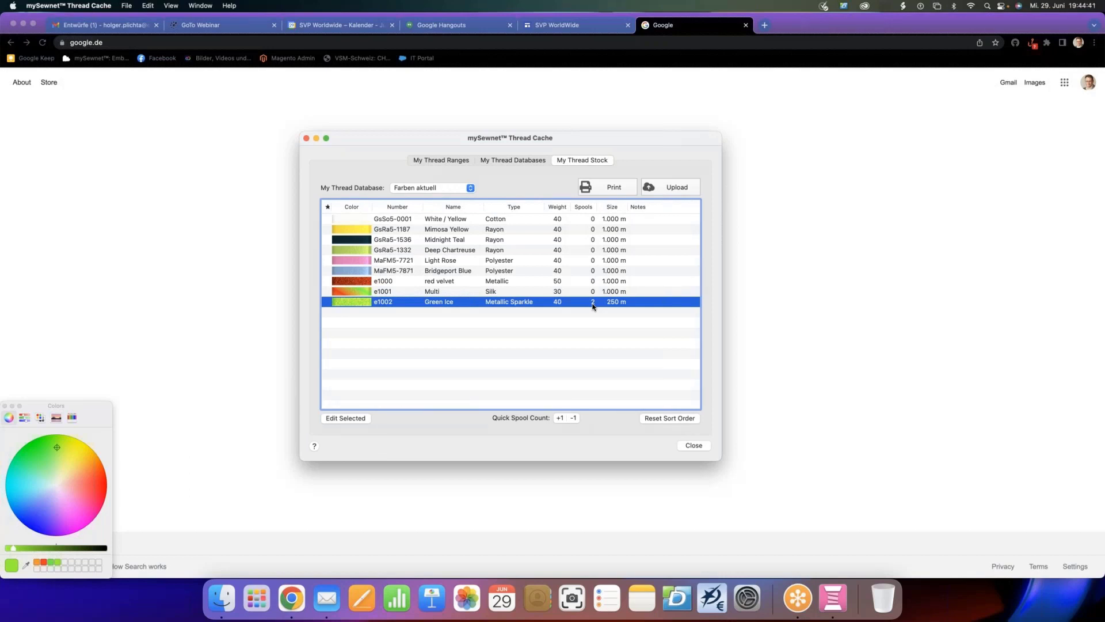
# Preview the printout of the thread stock without printing it, and close the Thread Cache
pyautogui.click(612, 192)
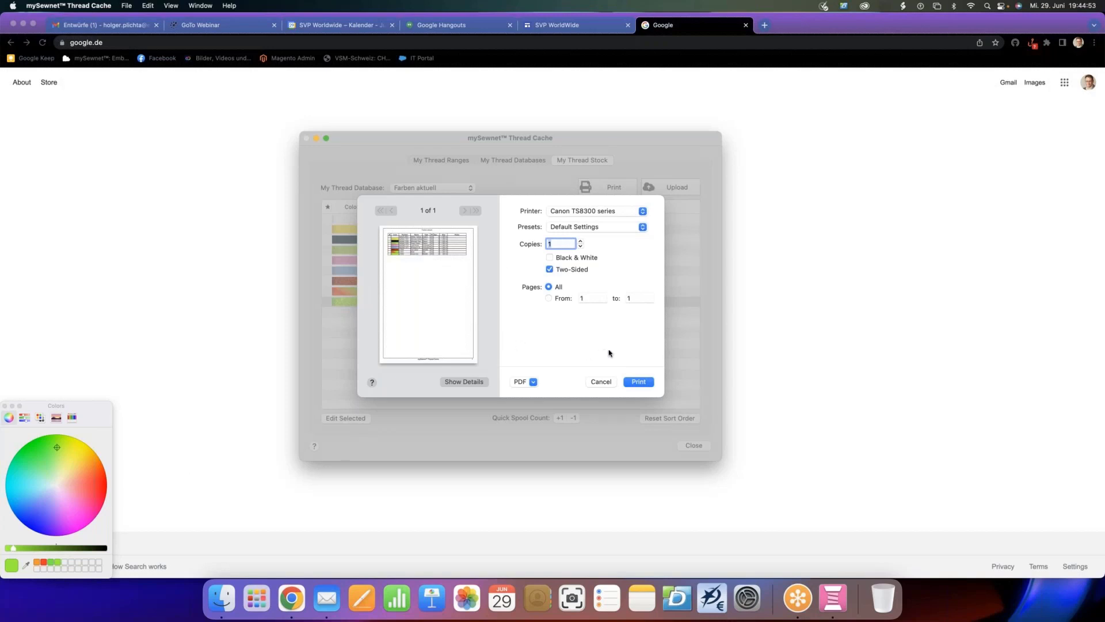
pyautogui.click(601, 383)
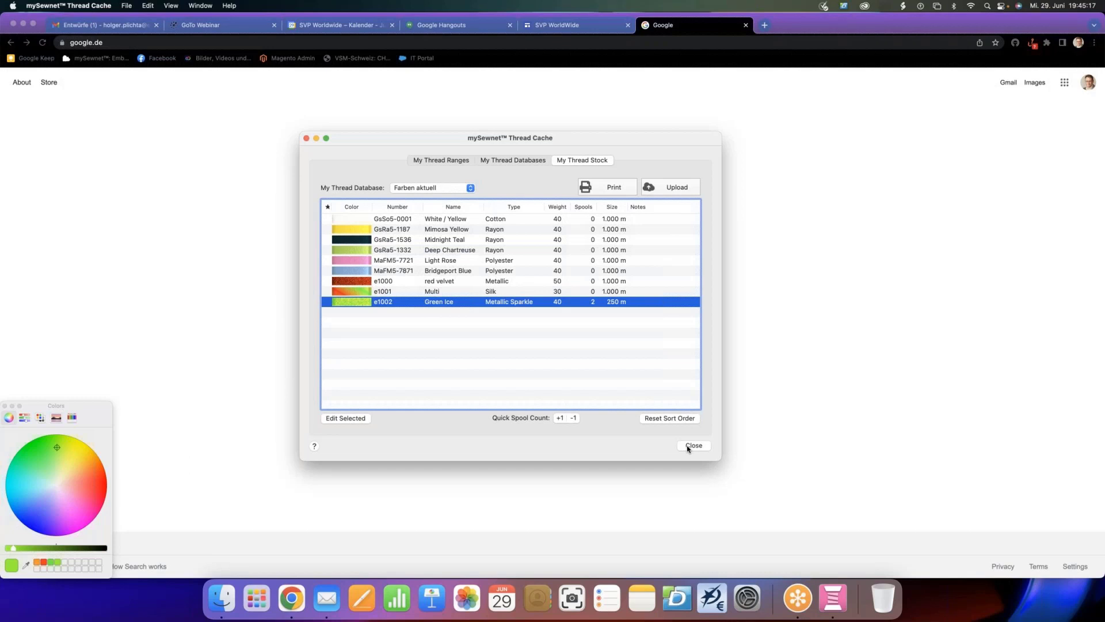
pyautogui.click(693, 446)
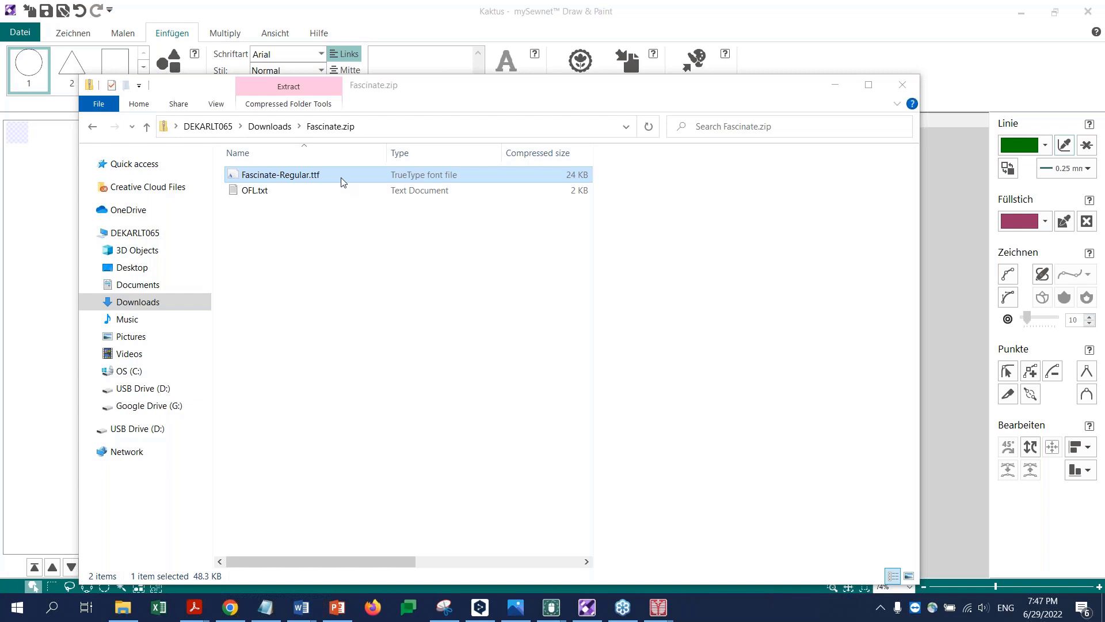
# In File Explorer, preview the font file Fascinate-Regular.ttf from Fascinate.zip, and close the preview and the folder
pyautogui.doubleClick(303, 180)
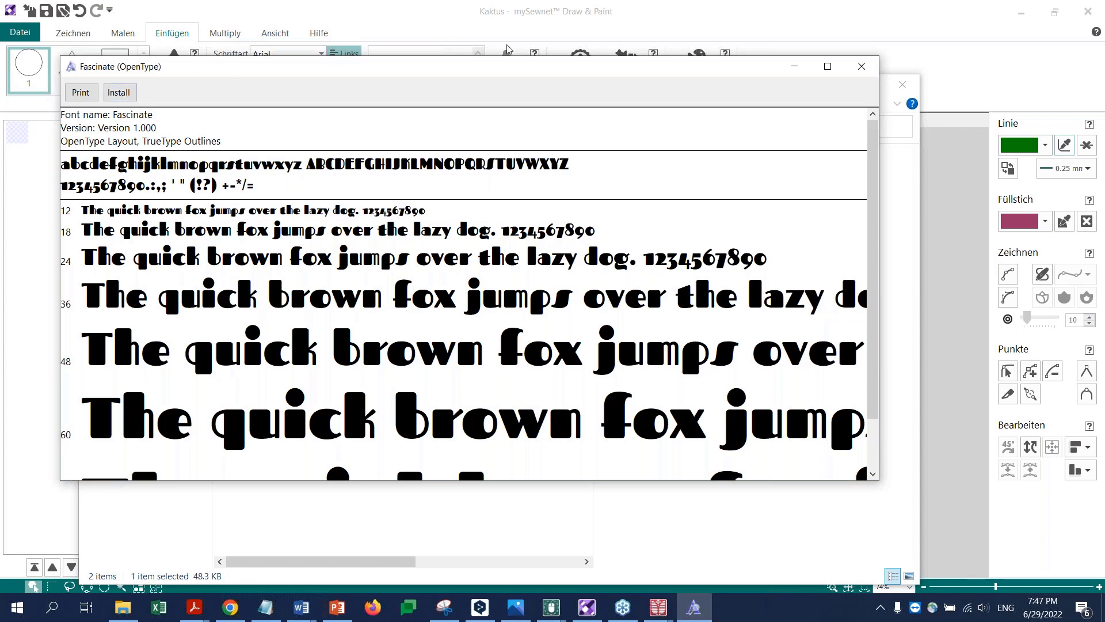
pyautogui.click(861, 69)
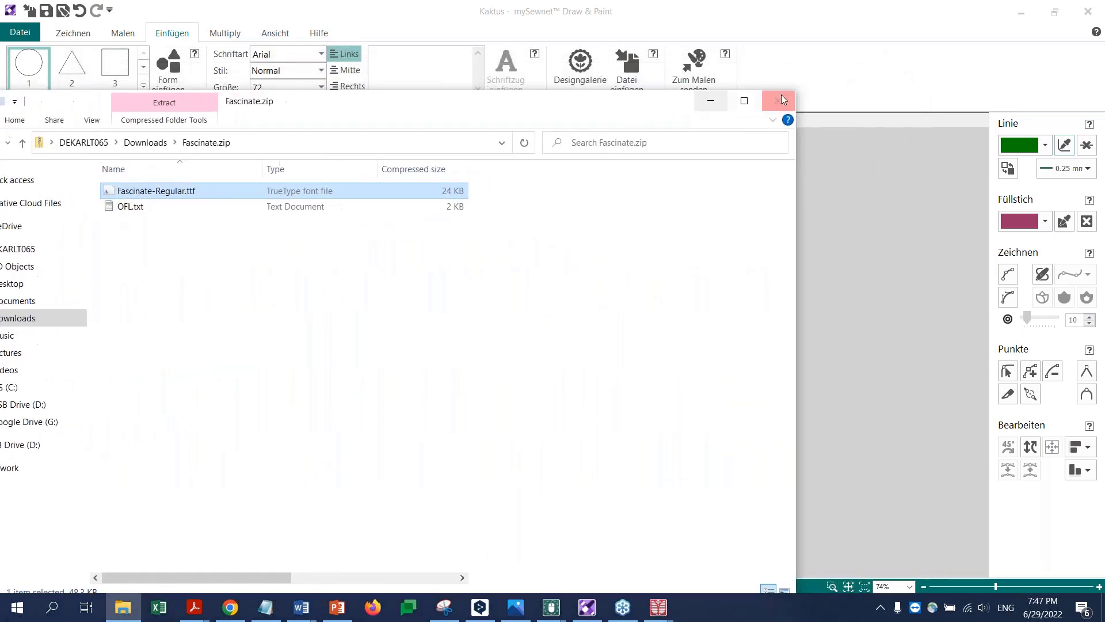
pyautogui.click(778, 100)
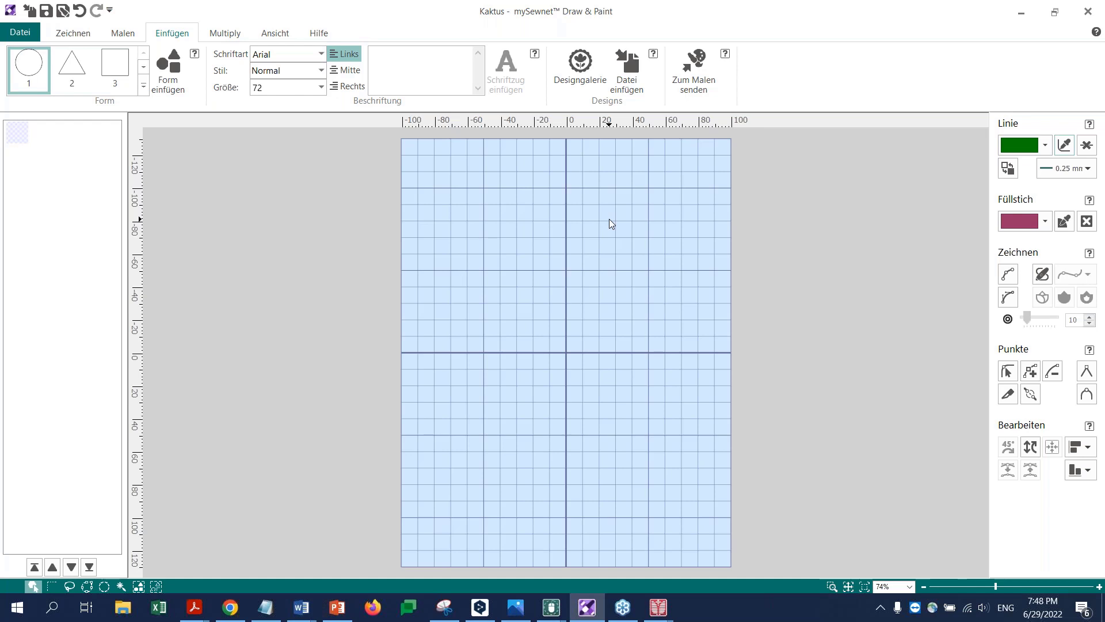
# In mySewnet Draw & Paint, browse the design gallery's Mandalas, Climate, Food and Drink, and Flowers and Leaves categories
pyautogui.click(65, 38)
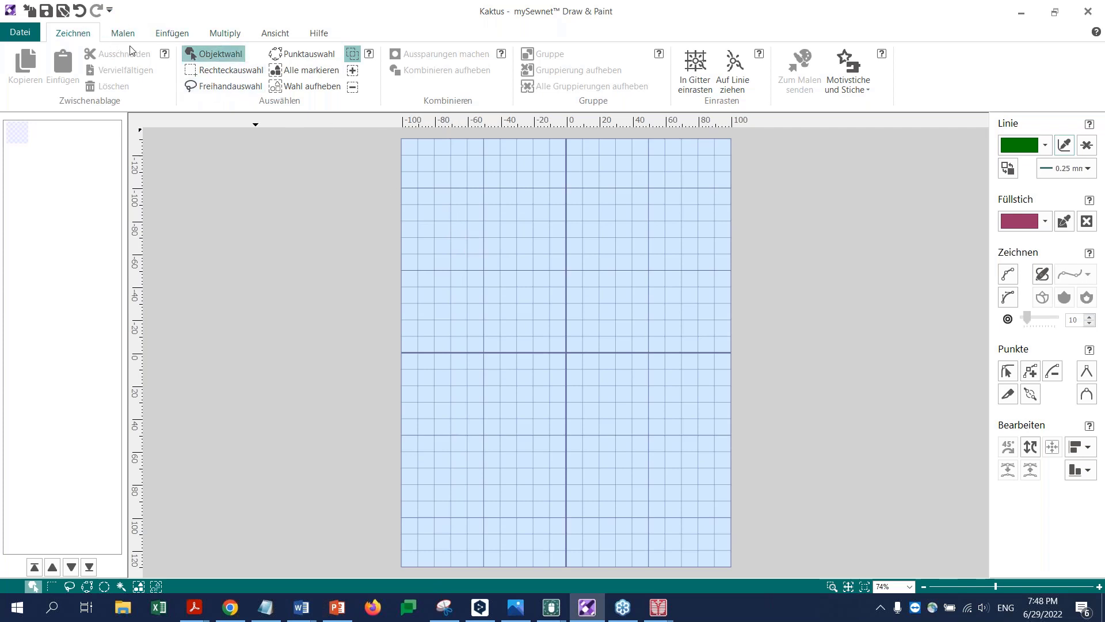
pyautogui.click(183, 39)
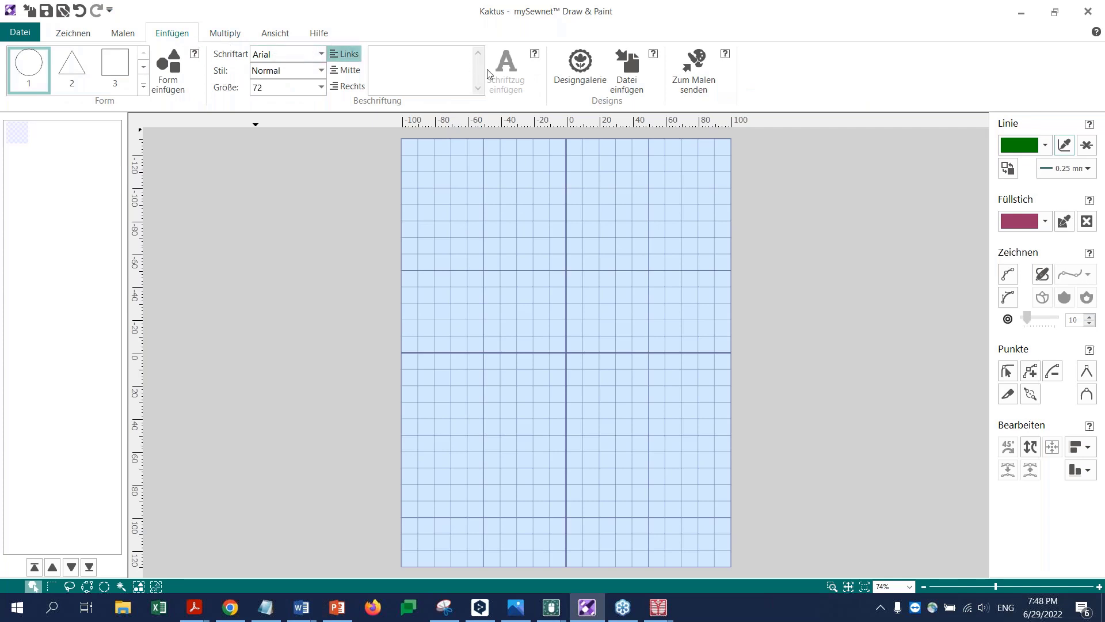
pyautogui.click(589, 84)
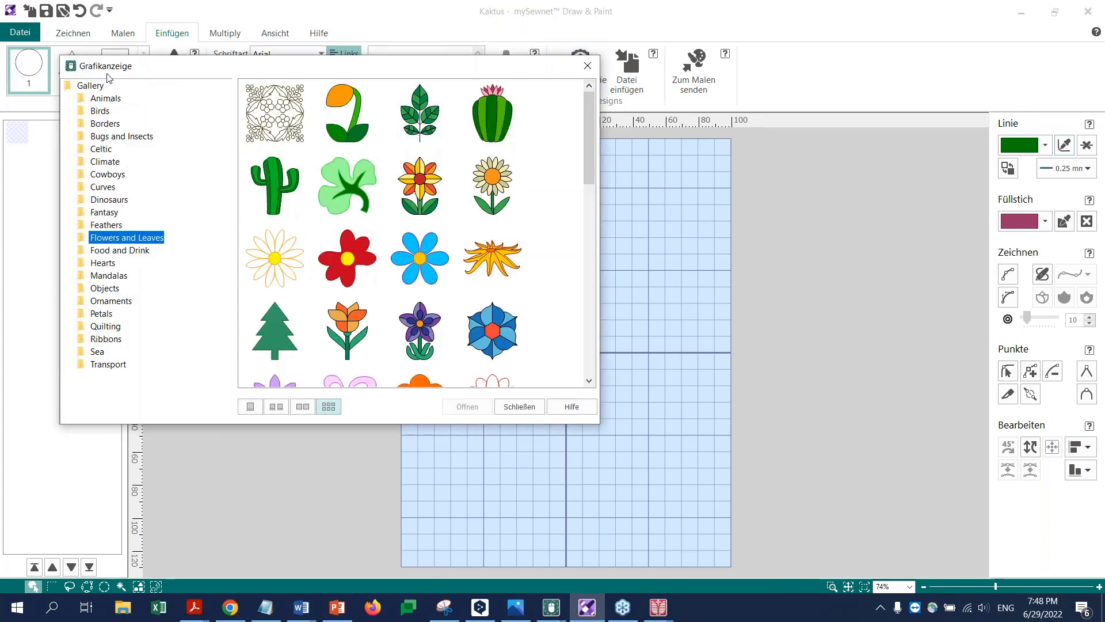
pyautogui.click(107, 279)
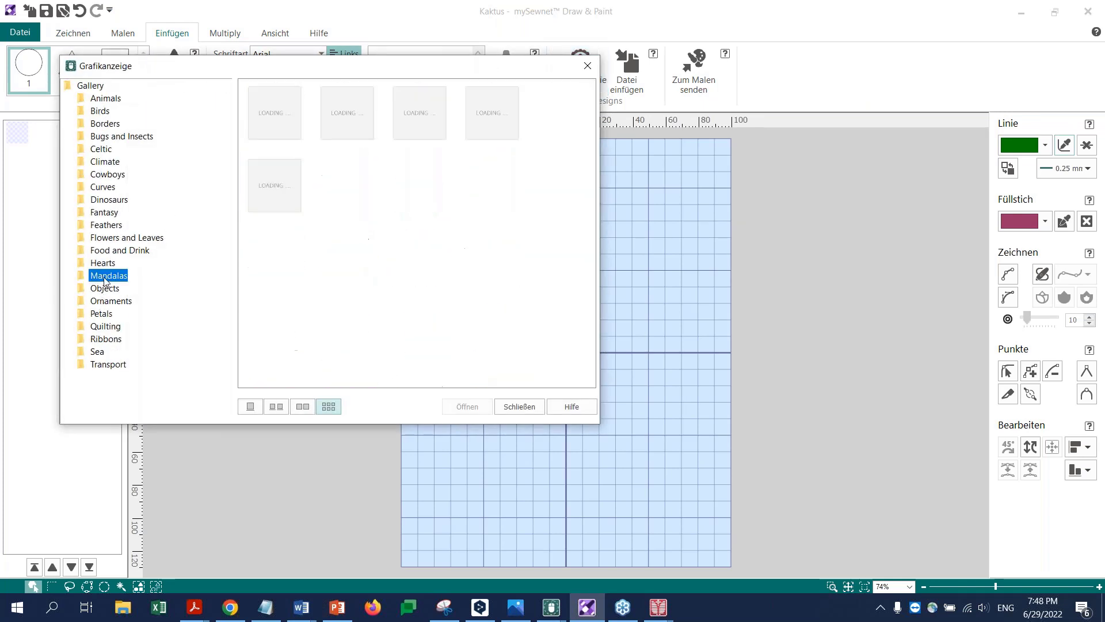
pyautogui.click(102, 164)
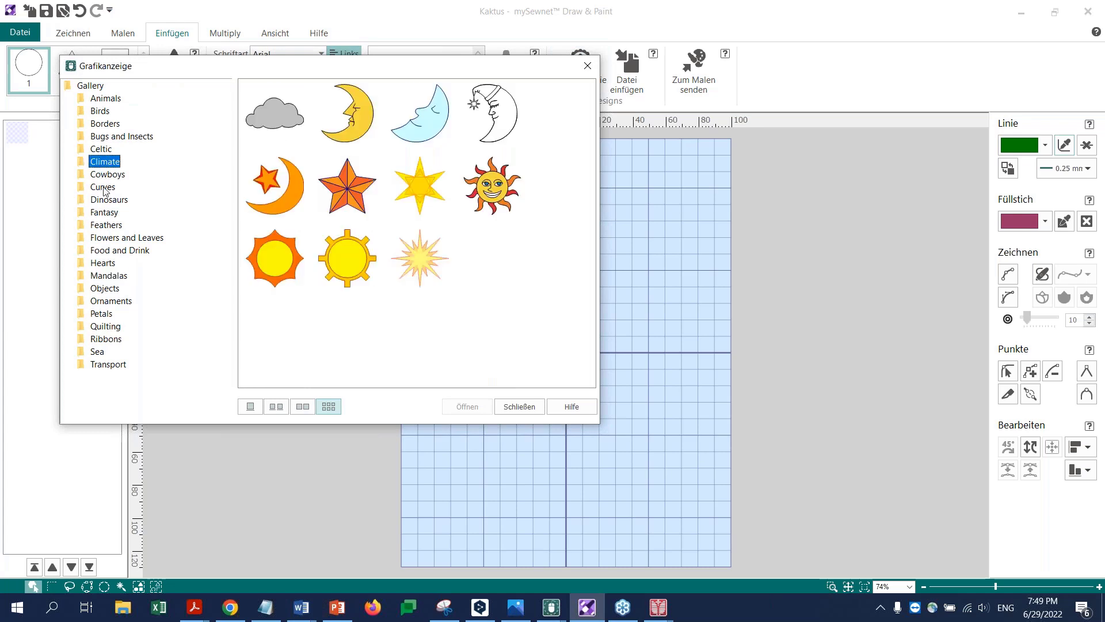
pyautogui.click(103, 251)
pyautogui.click(107, 238)
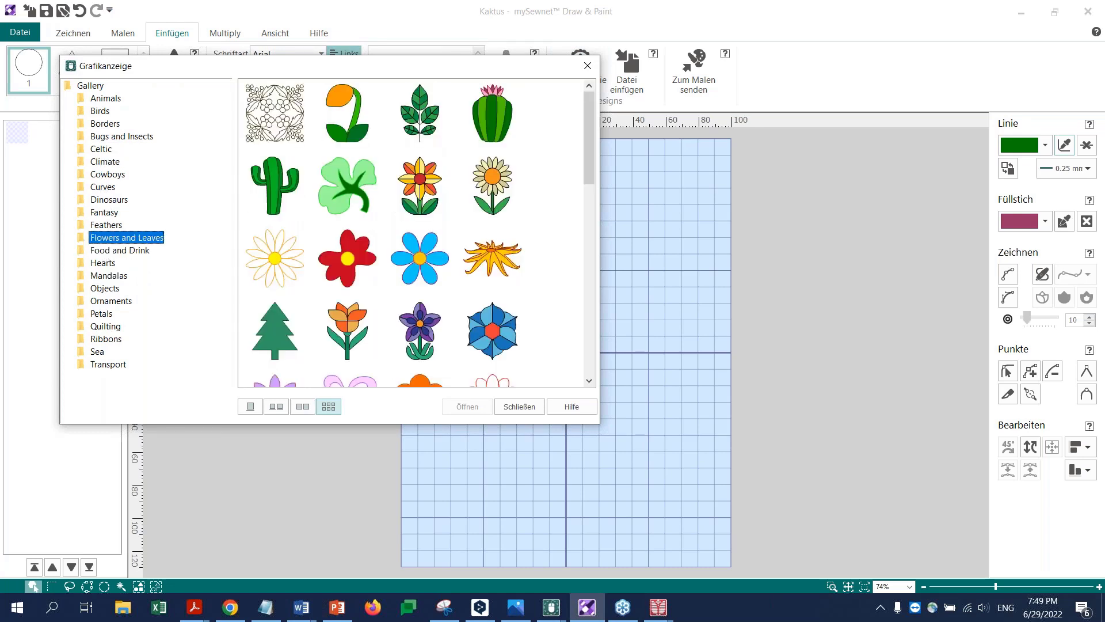
# Insert the Cactus 01 design from Flowers and Leaves, close the gallery and deselect the cactus
pyautogui.click(506, 132)
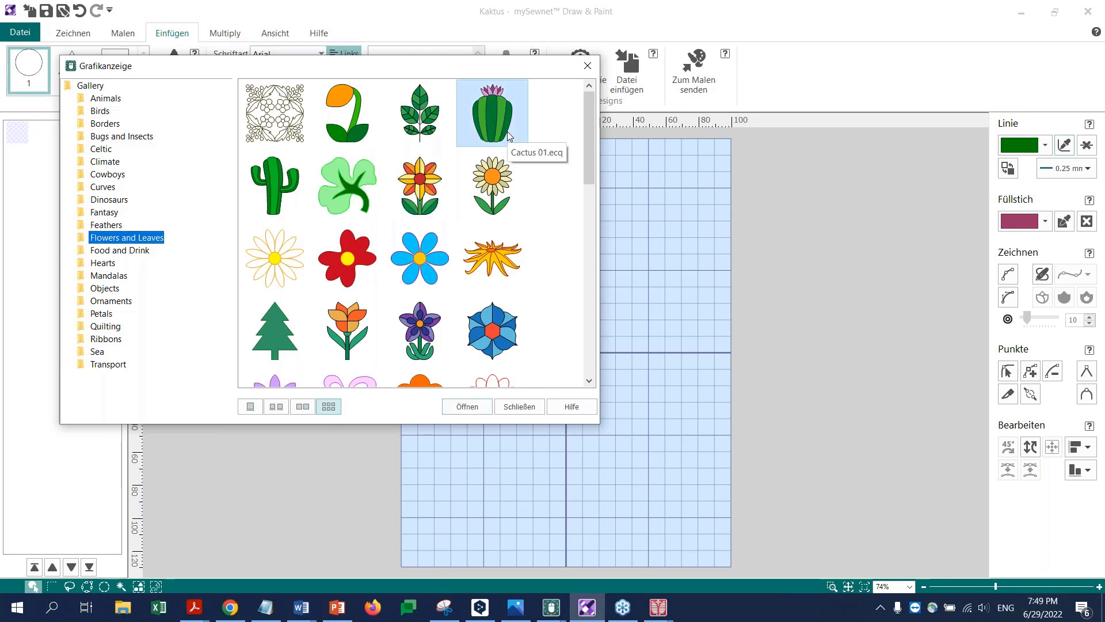
pyautogui.click(464, 408)
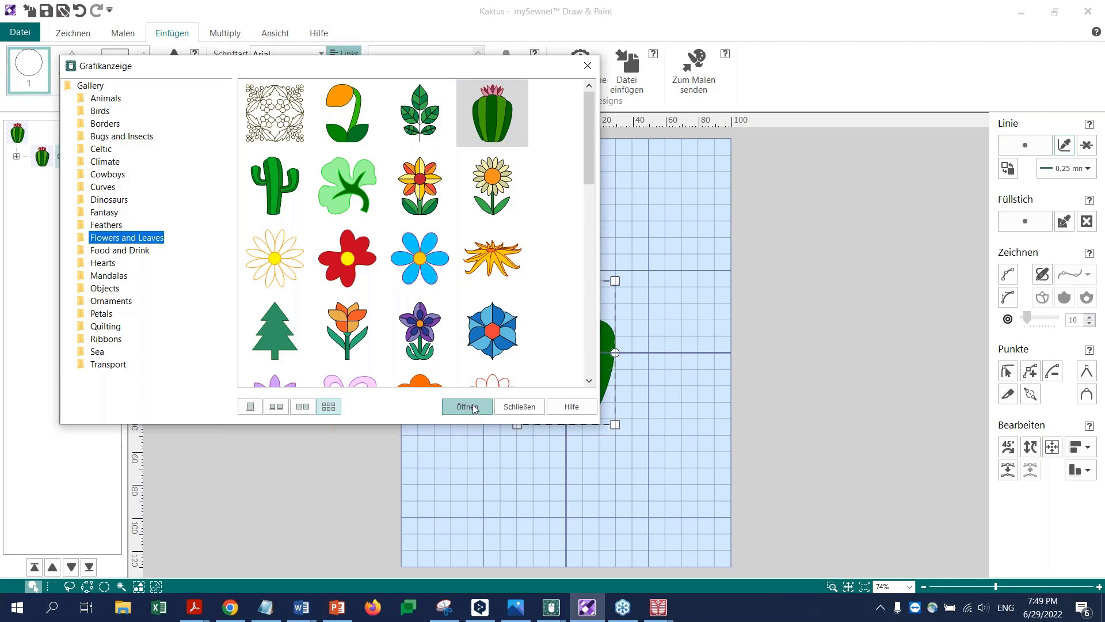
pyautogui.click(519, 408)
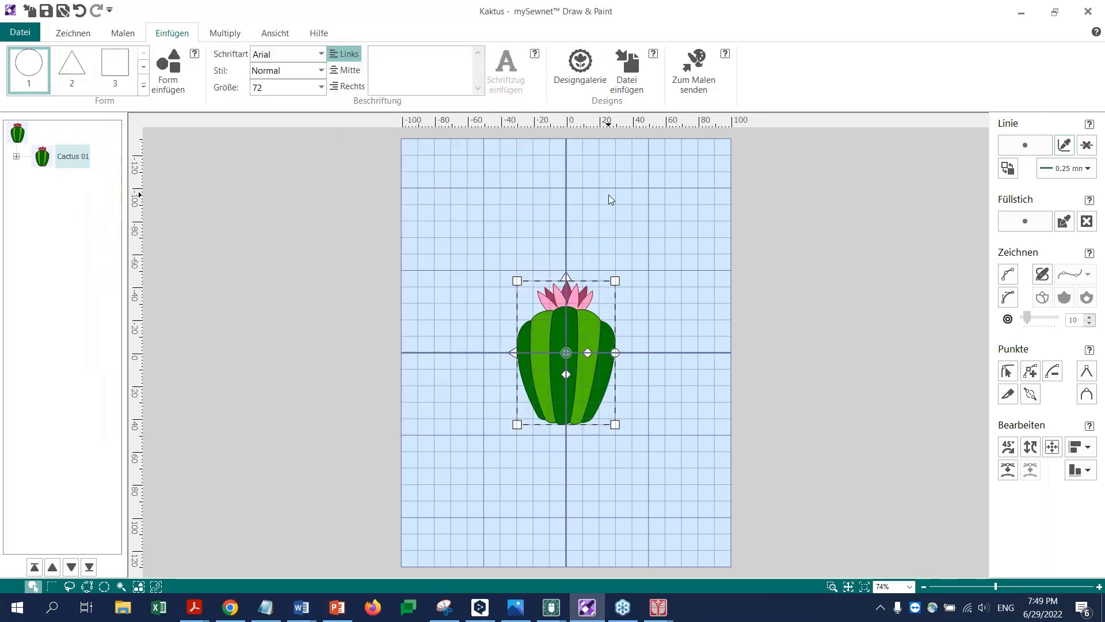
pyautogui.click(599, 242)
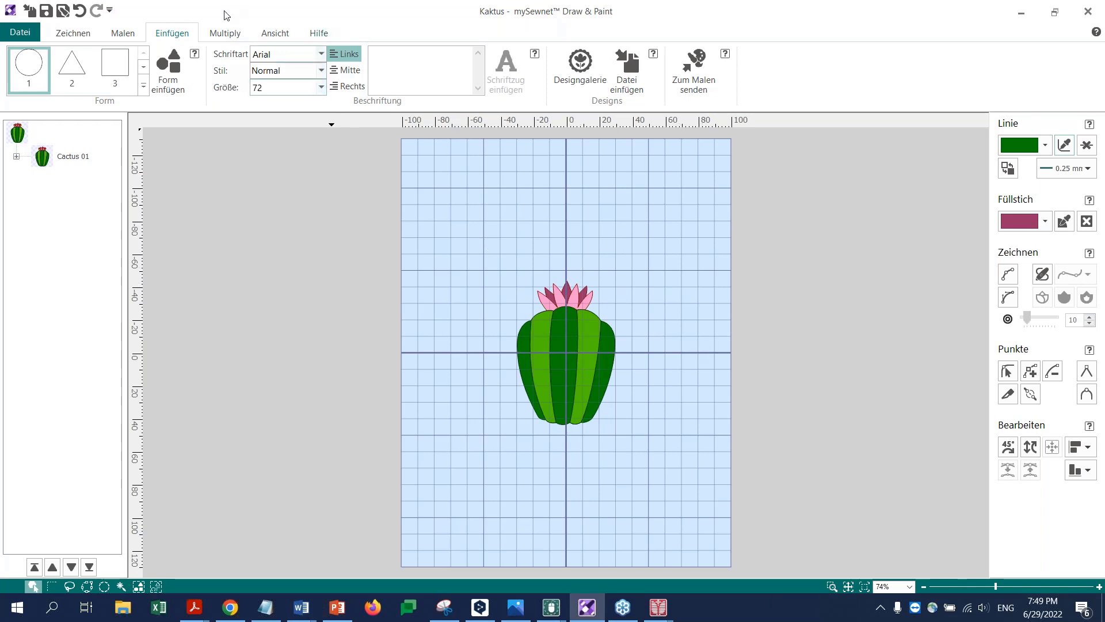
# Expand the Cactus 01 group, and select its dark petal path and its pink petal path in turn
pyautogui.click(281, 35)
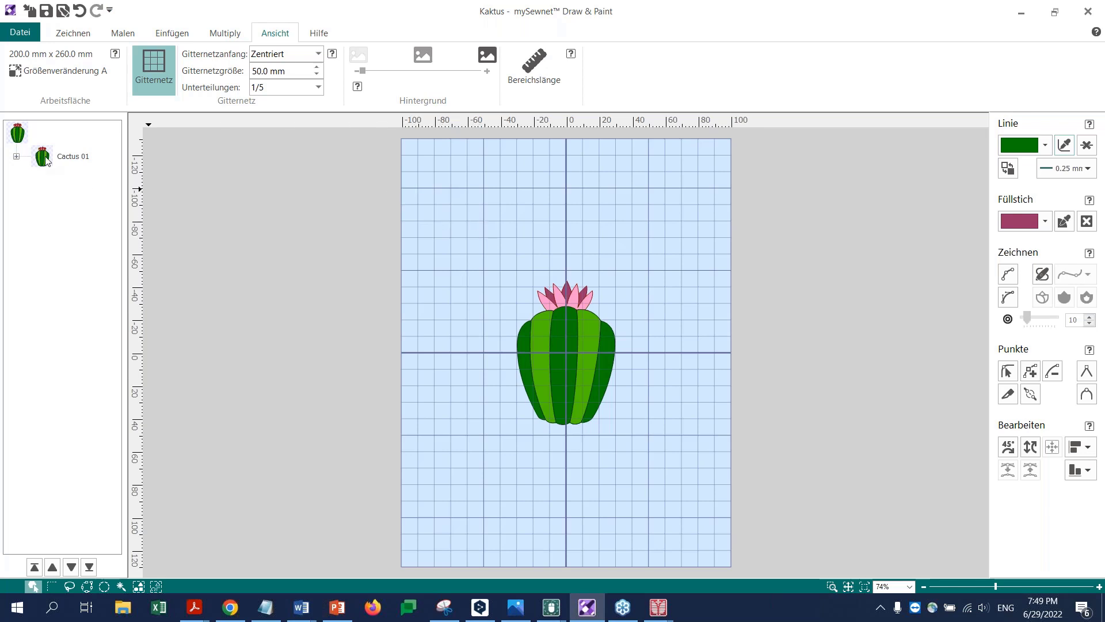
pyautogui.click(16, 156)
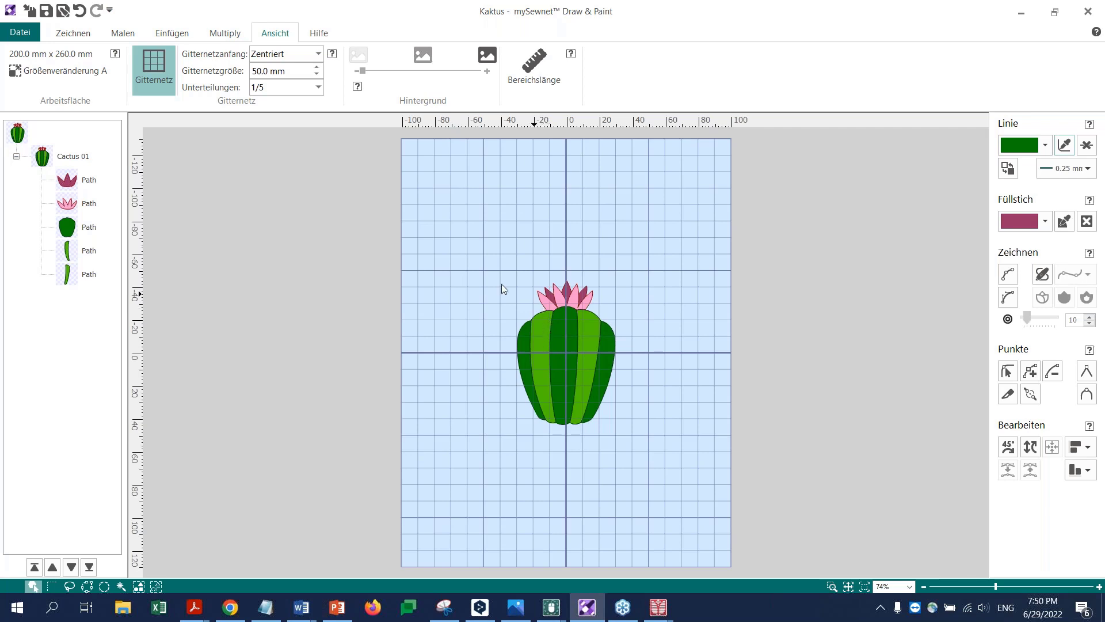
pyautogui.click(72, 183)
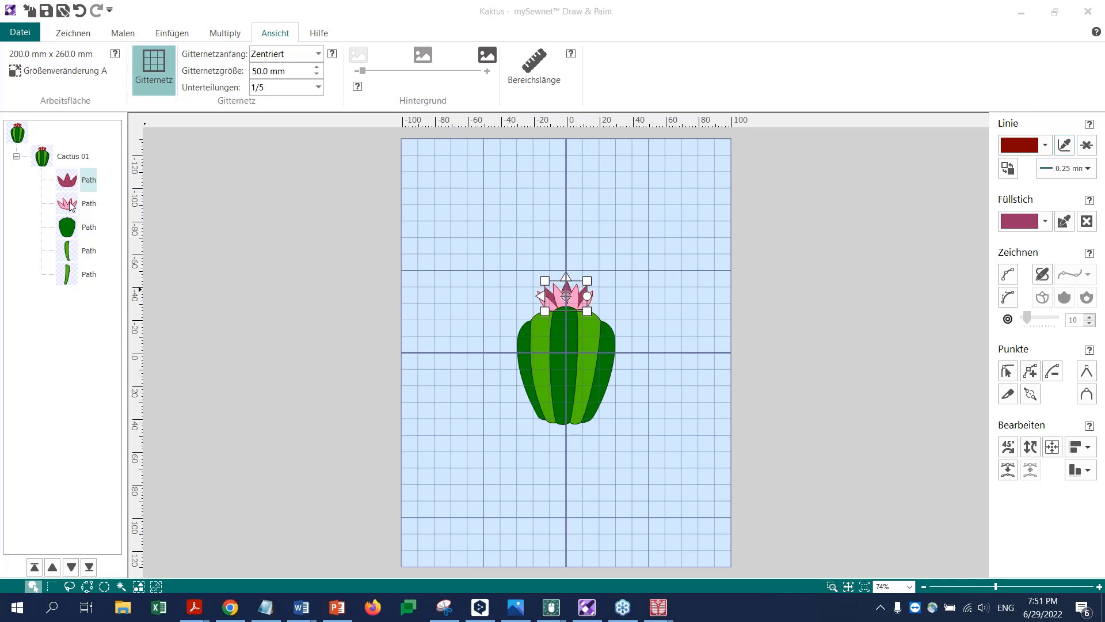
pyautogui.click(69, 205)
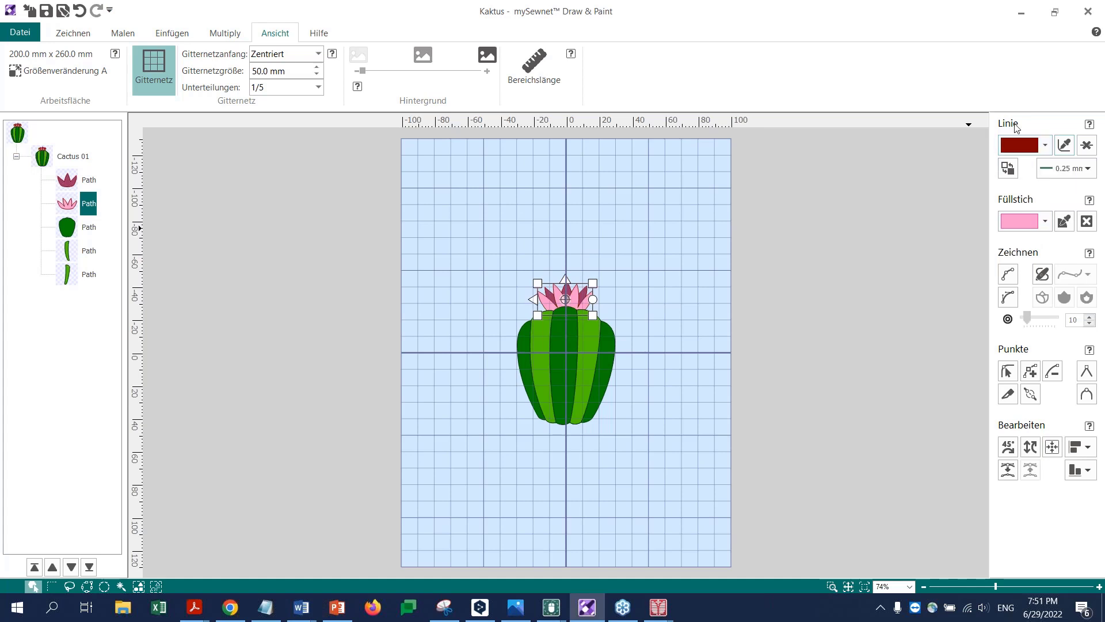
# Look at the line color picker and the fill color palette for the cactus's pink petal path
pyautogui.click(1062, 144)
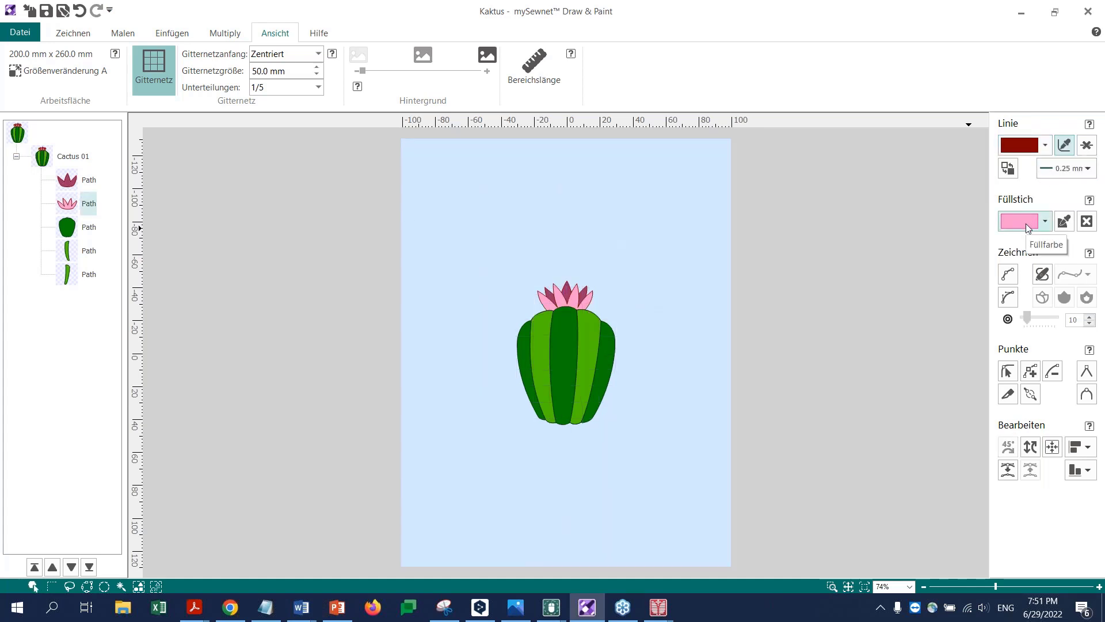
pyautogui.click(1027, 226)
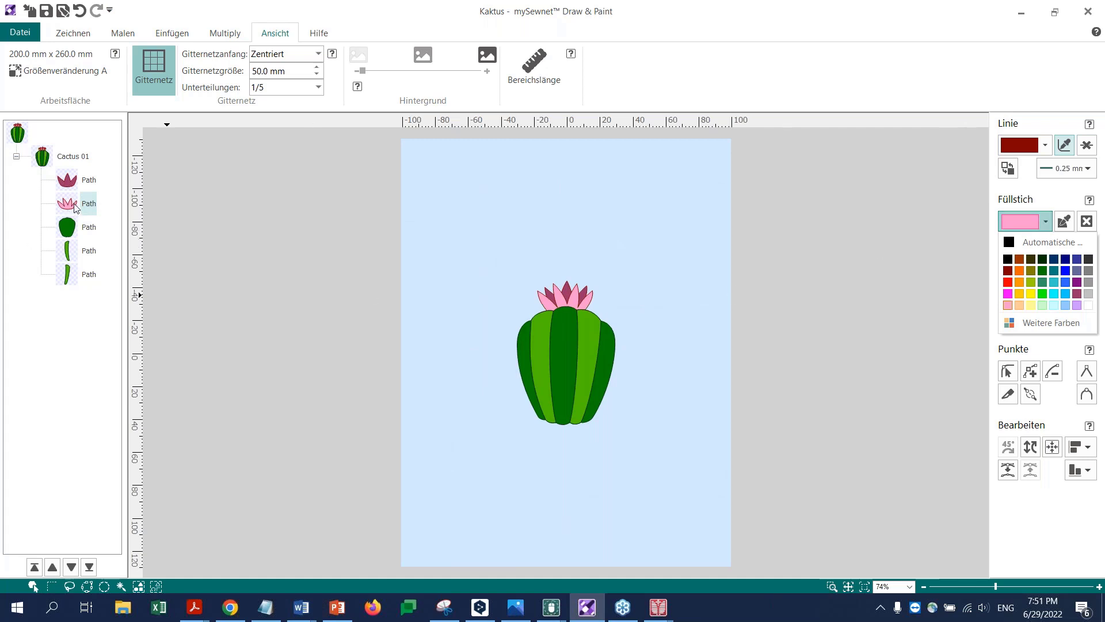
pyautogui.click(1026, 223)
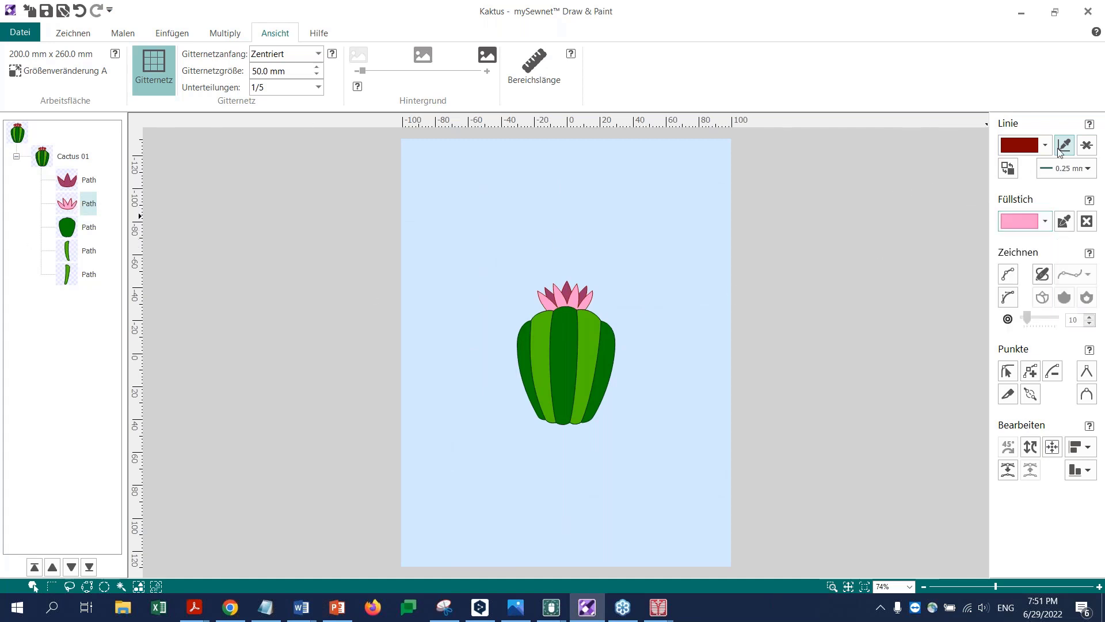
pyautogui.click(1062, 146)
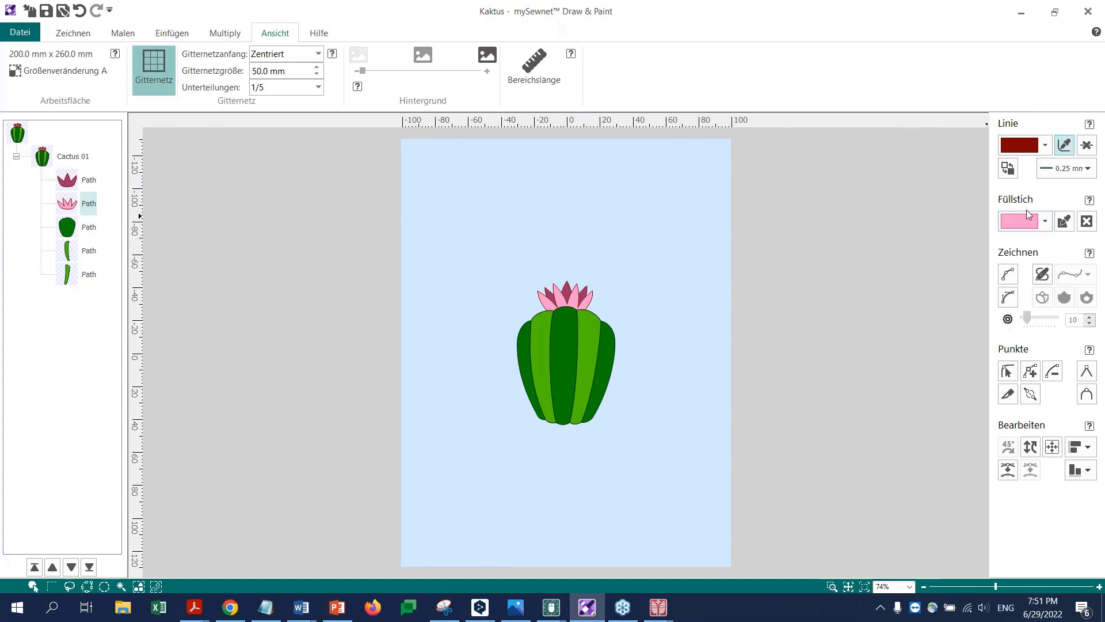
# Match the line color of the pink petal, both light green stripe and dark green body paths to their own fill colors
pyautogui.click(582, 293)
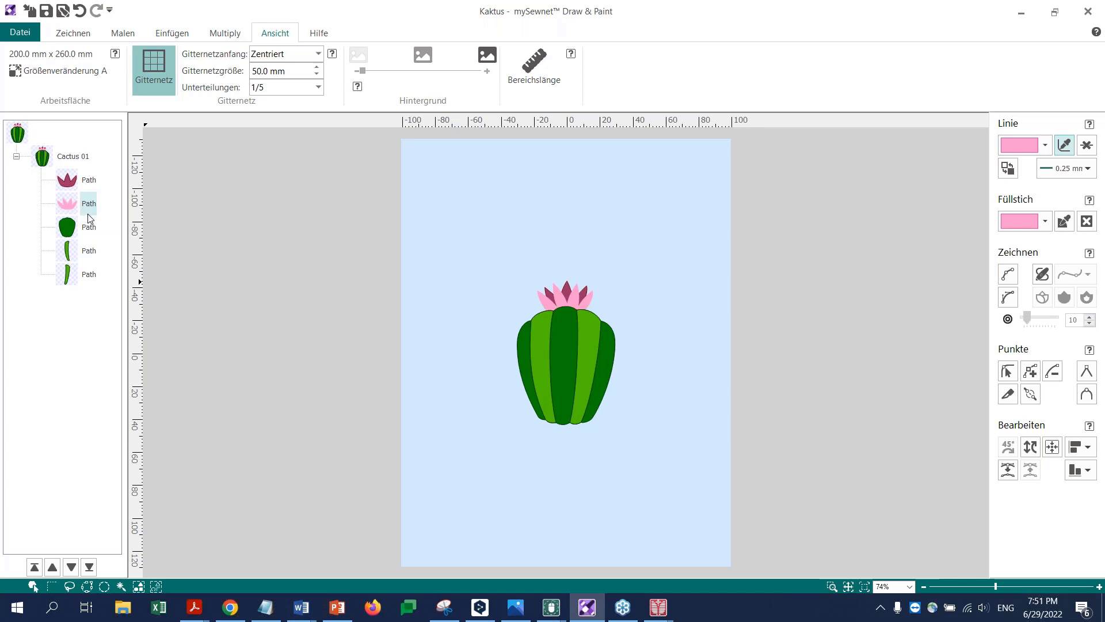
pyautogui.click(68, 229)
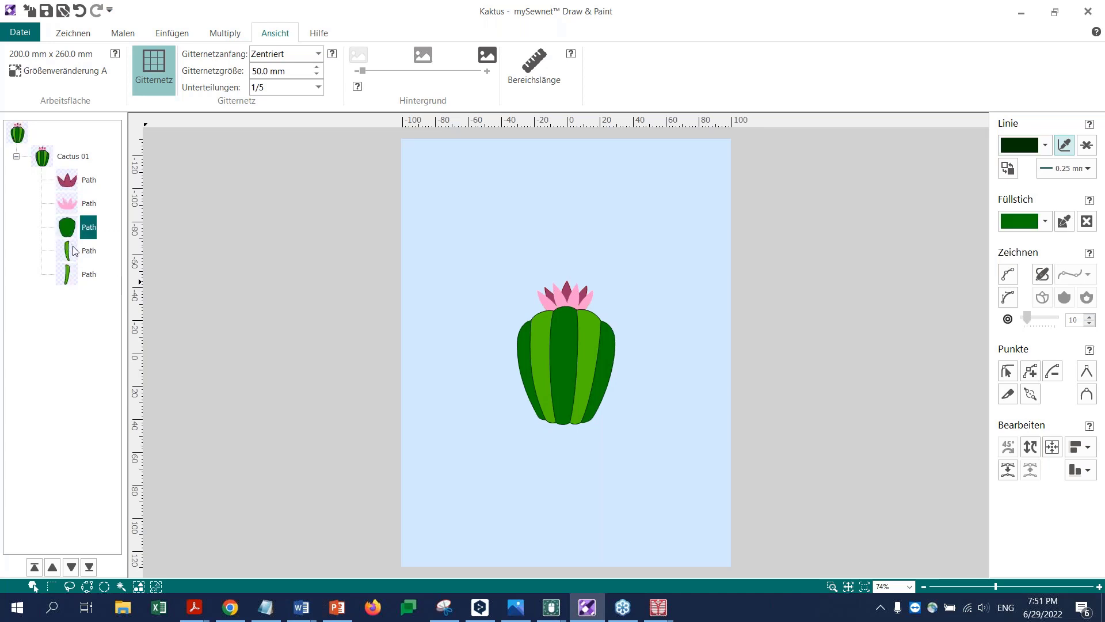
pyautogui.click(67, 253)
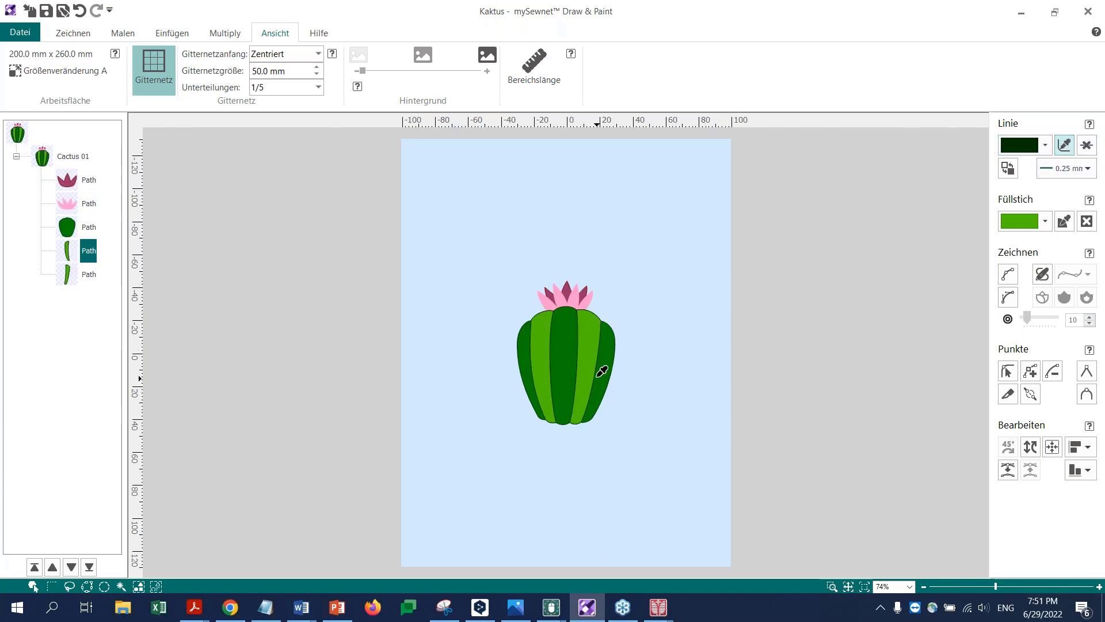
pyautogui.click(598, 342)
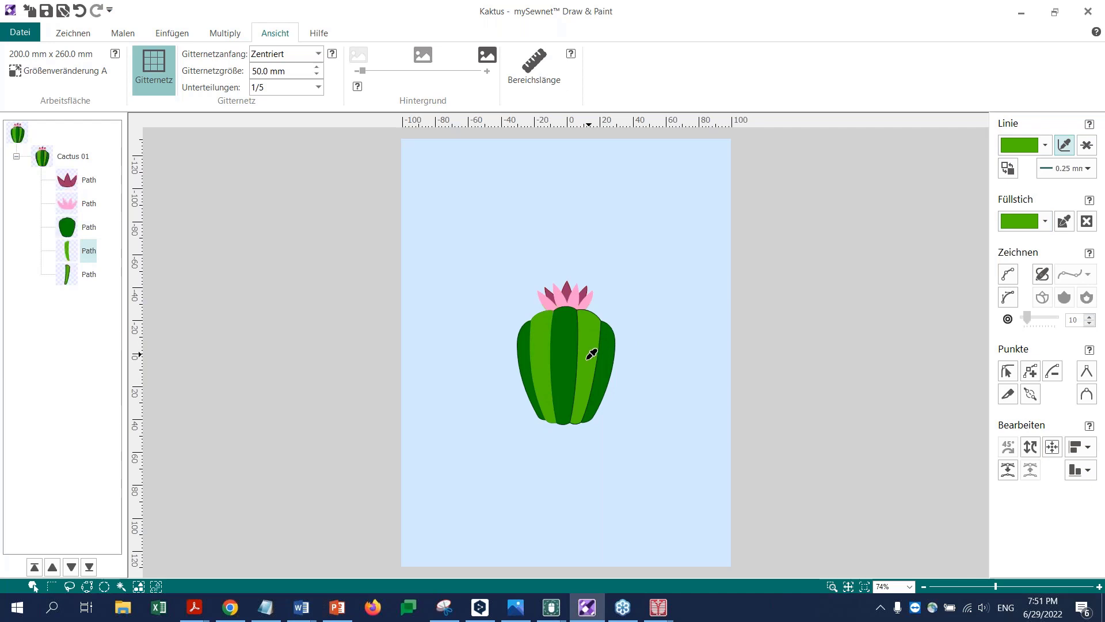
pyautogui.click(72, 278)
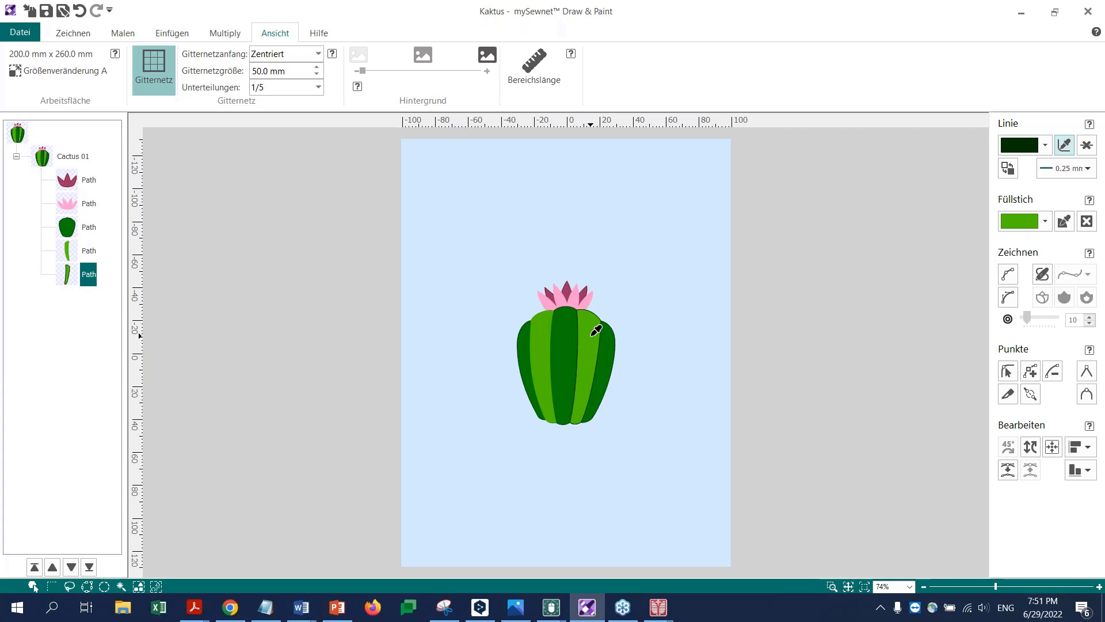
pyautogui.click(593, 333)
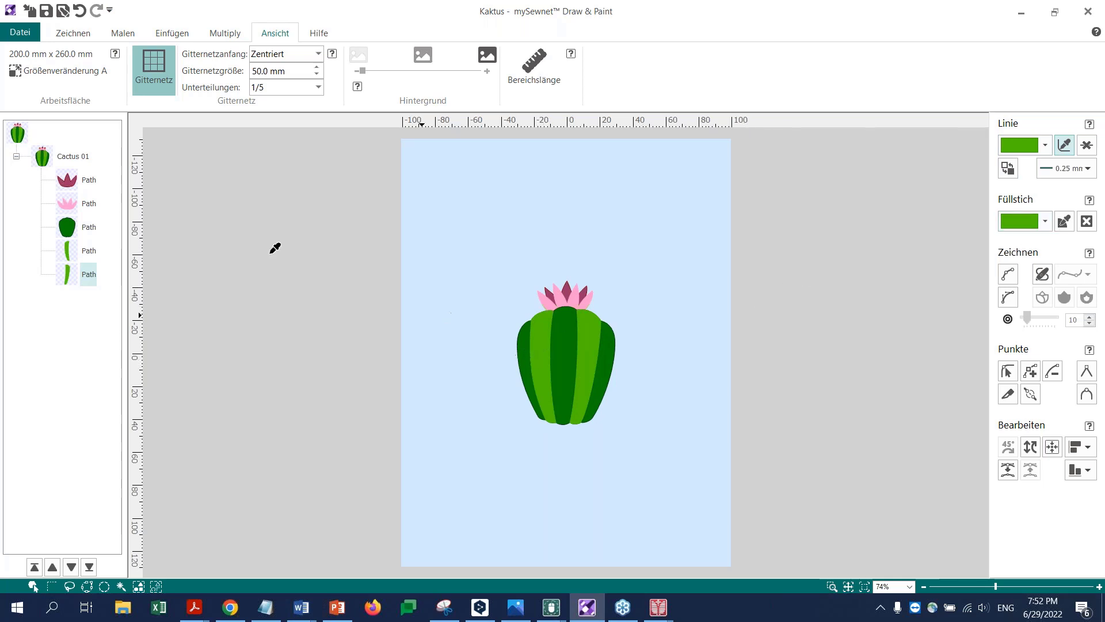
pyautogui.click(75, 233)
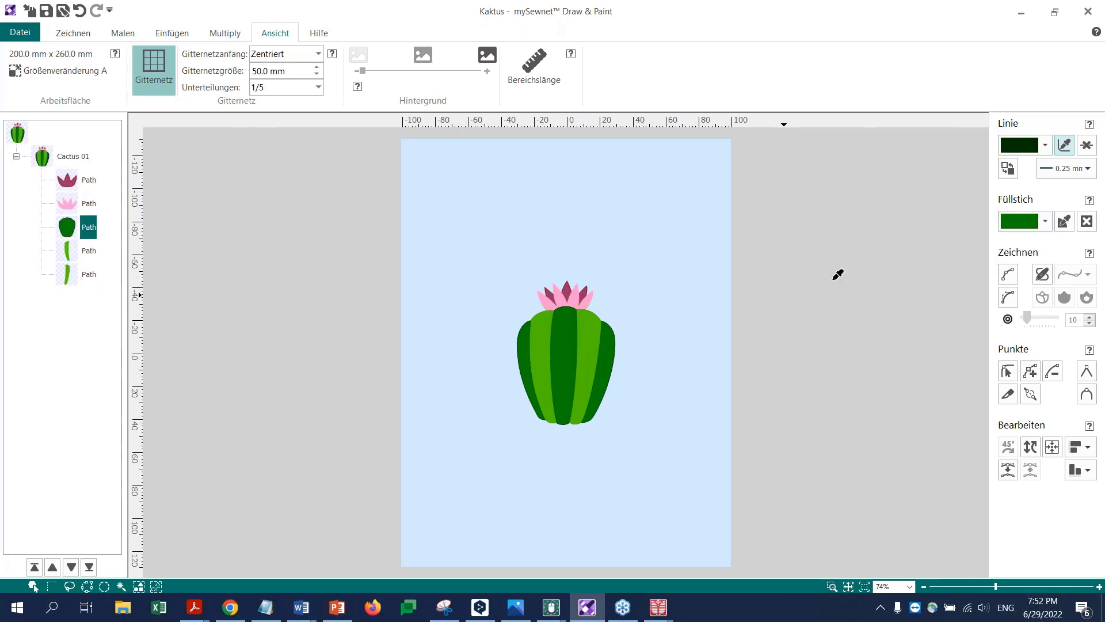
pyautogui.click(614, 358)
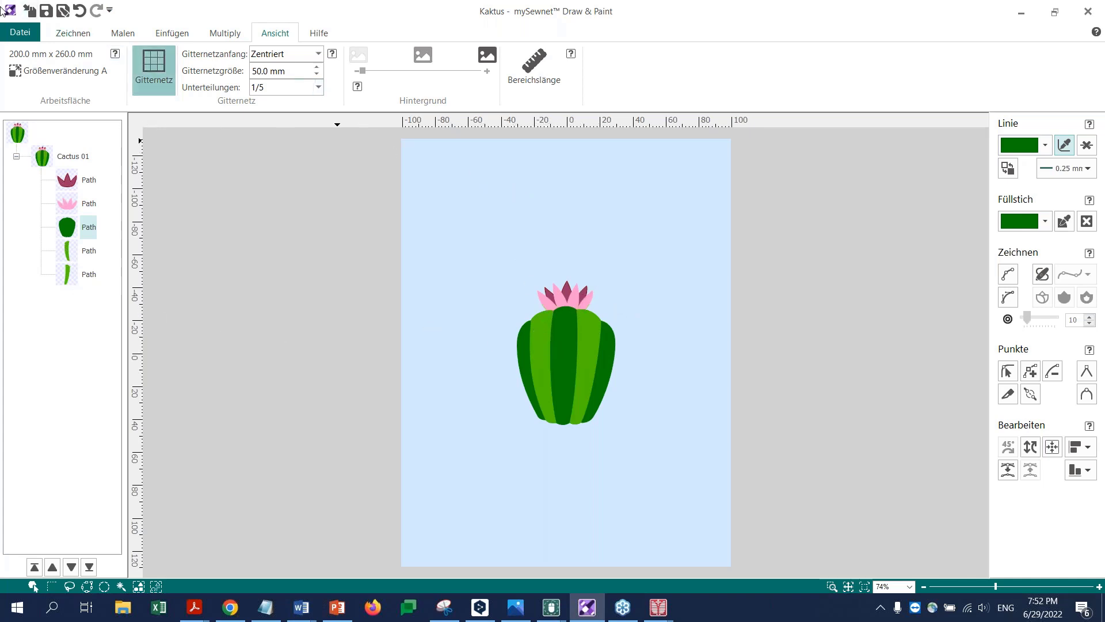
# Save the recolored cactus drawing as Kaktus.ecq in the Downloads folder
pyautogui.click(16, 34)
pyautogui.click(44, 253)
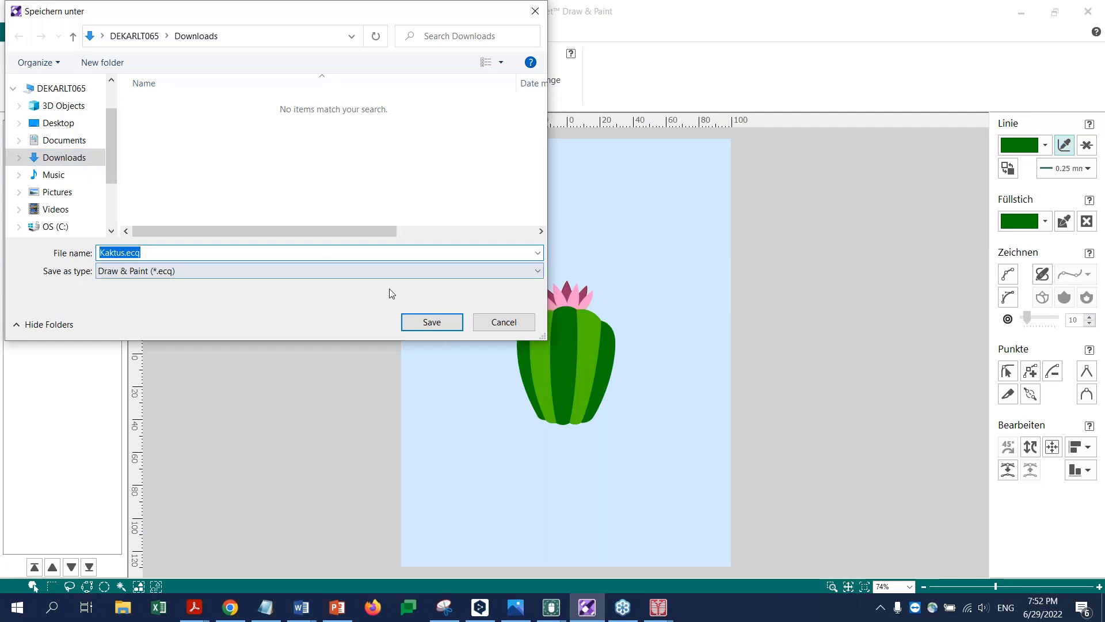
pyautogui.click(431, 323)
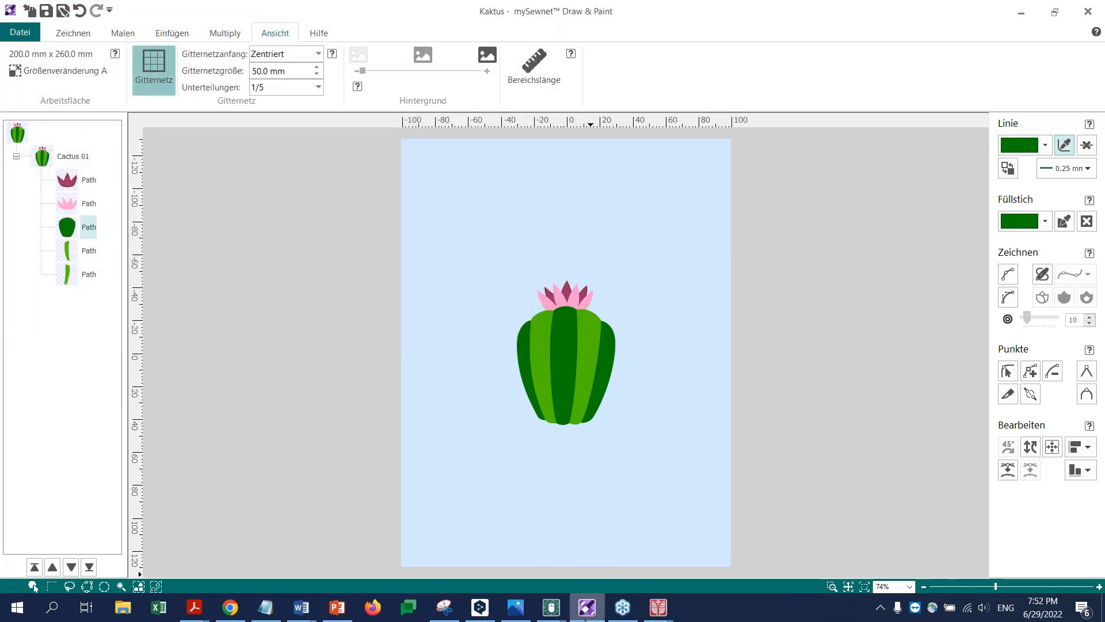
# Switch to the empty mySewnet Digitizing design, open a new window and start an ExpressEmbroidery design in the wizard
pyautogui.click(659, 607)
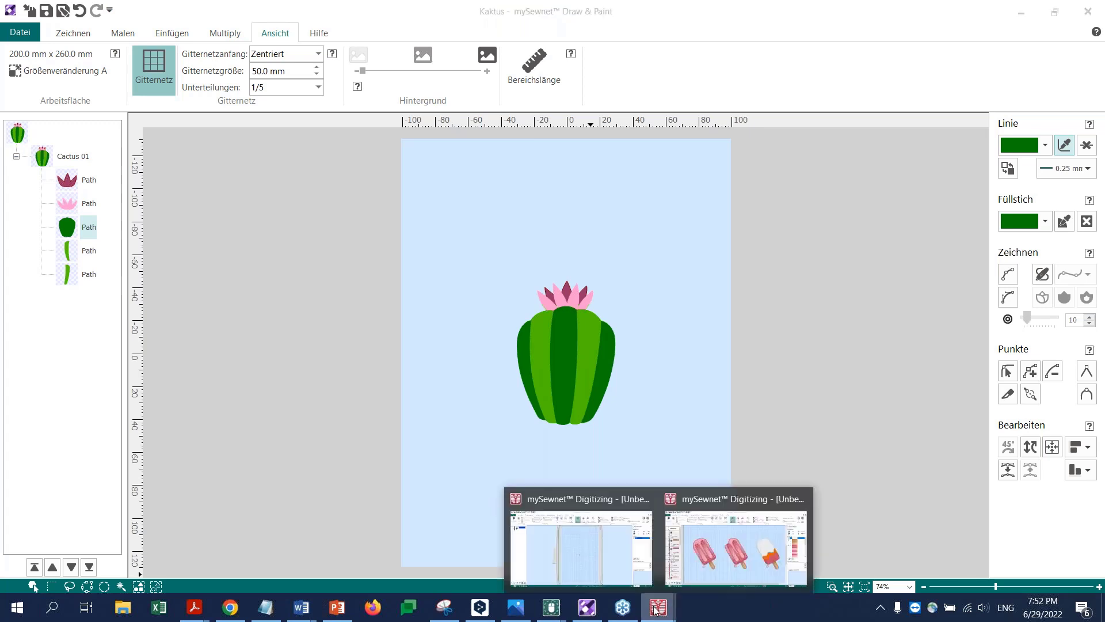
pyautogui.moveTo(603, 555)
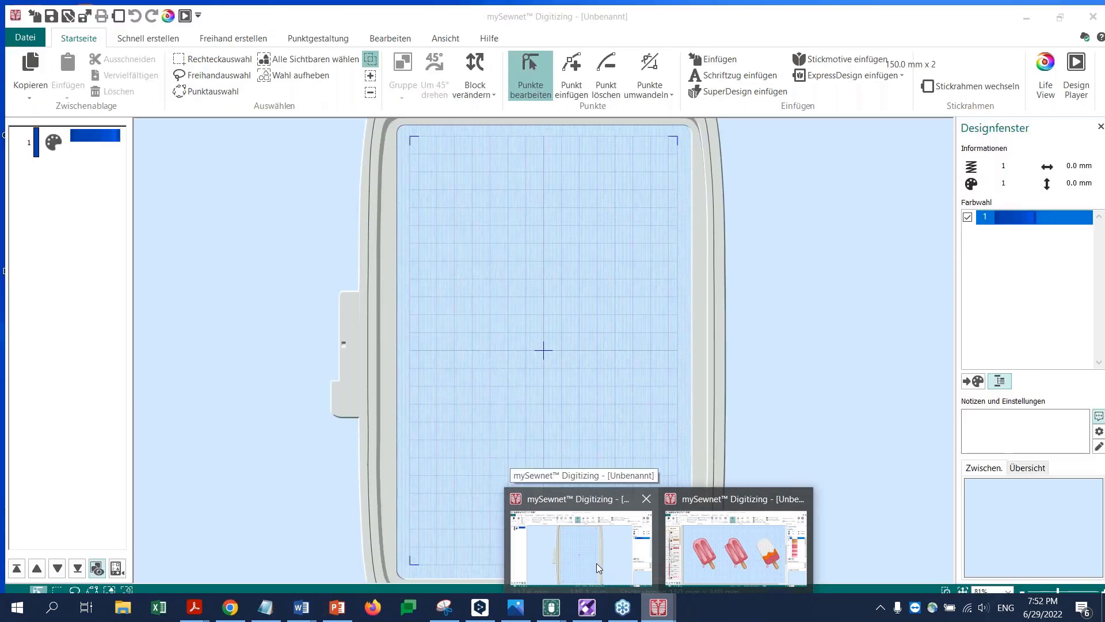
pyautogui.click(597, 563)
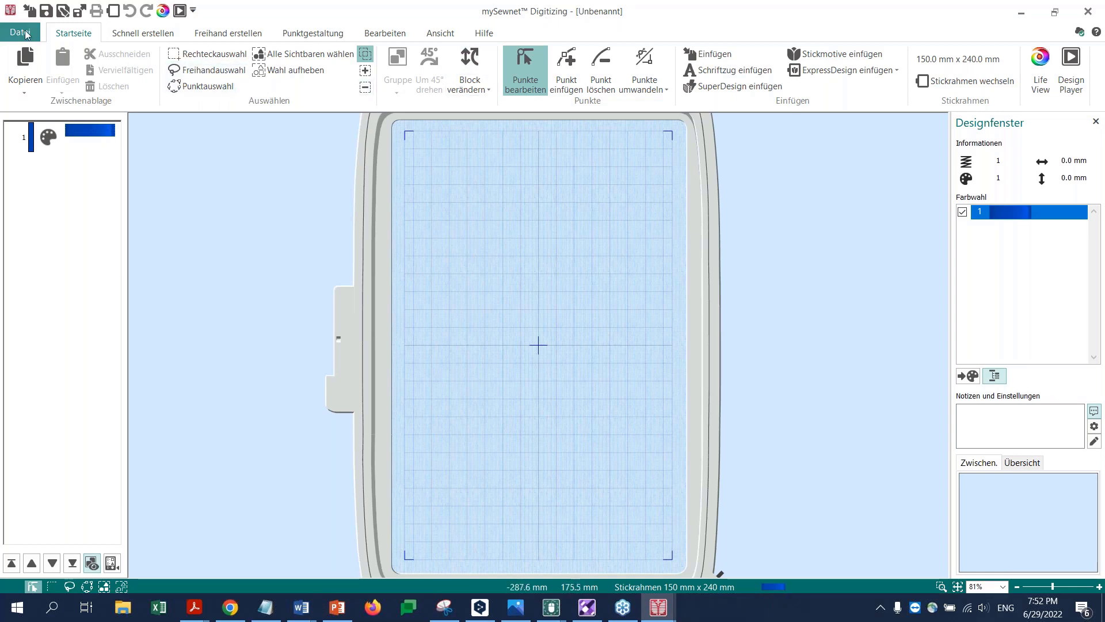
pyautogui.click(25, 34)
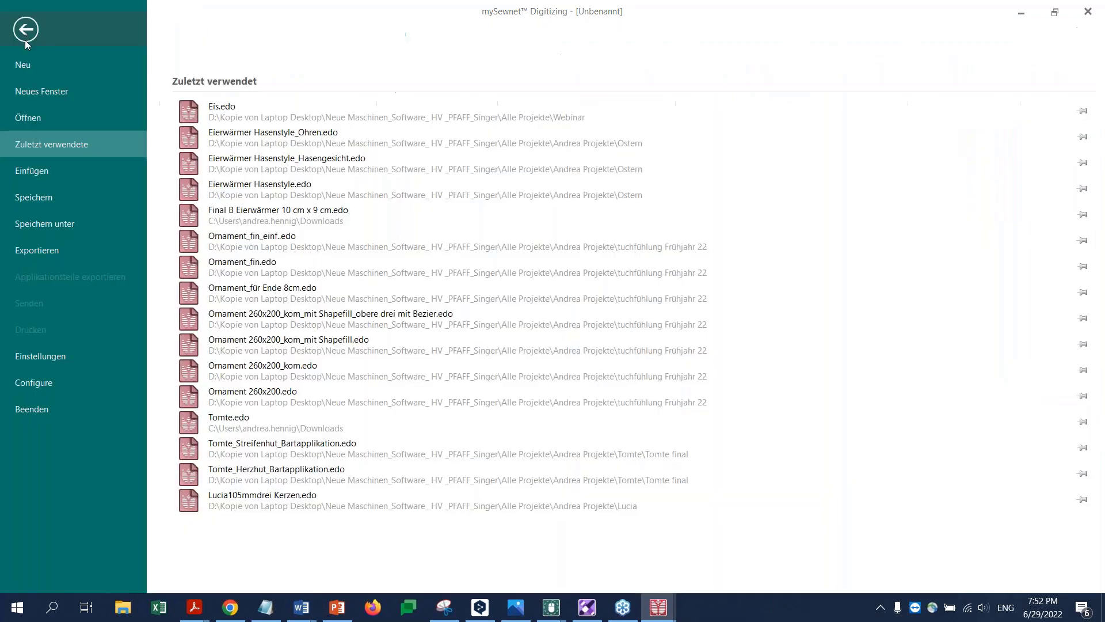
pyautogui.click(36, 91)
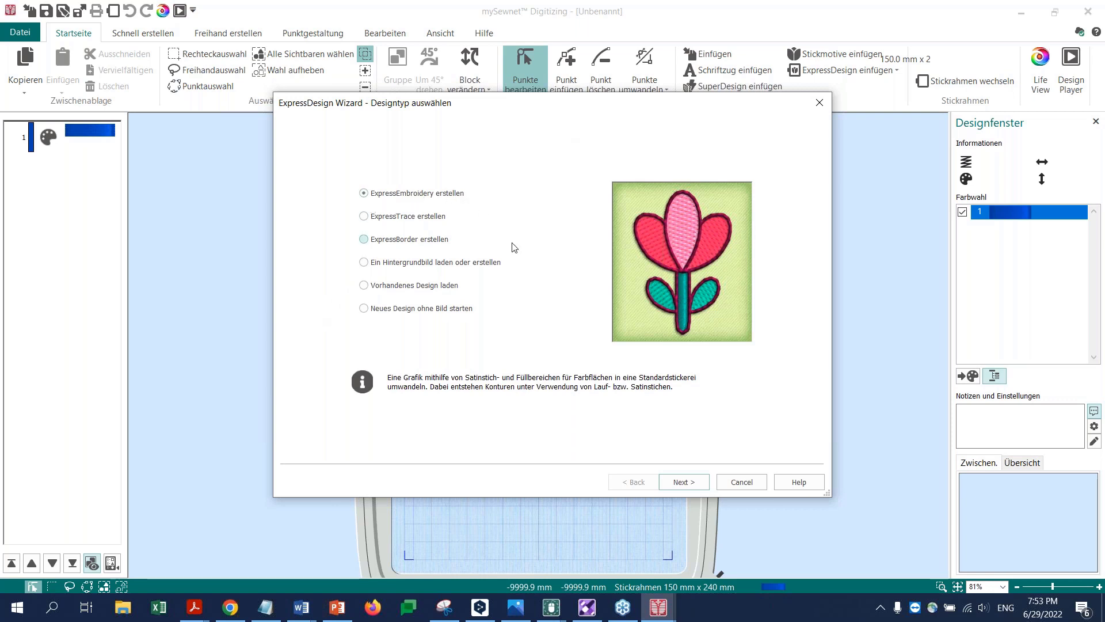
pyautogui.click(681, 486)
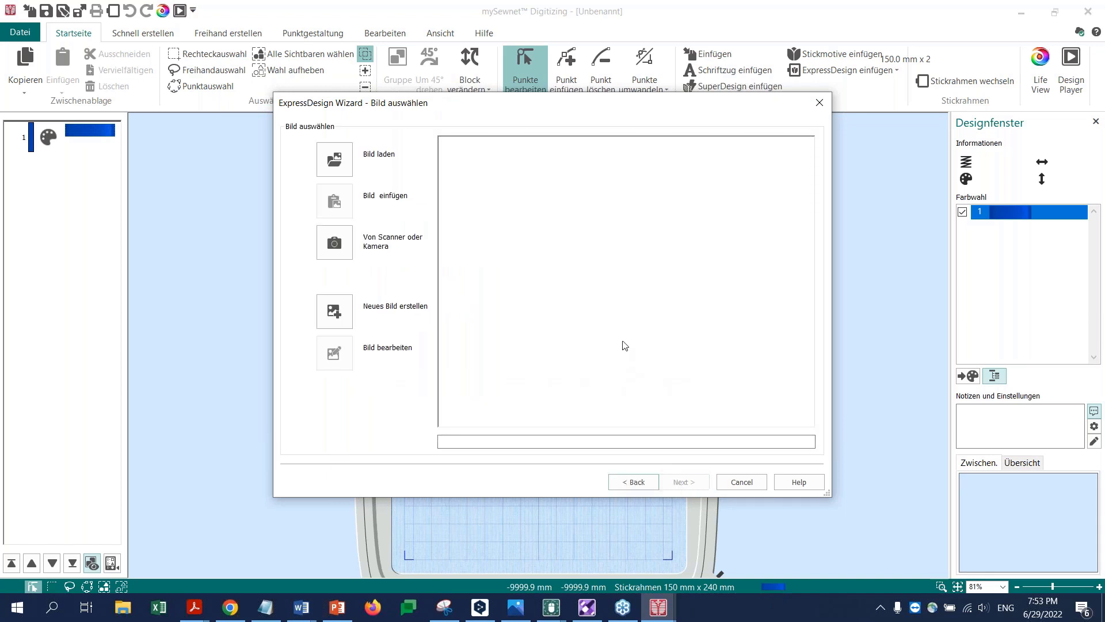
# Load the Kaktus.ecq picture from Downloads as the wizard's source image and accept it
pyautogui.click(335, 164)
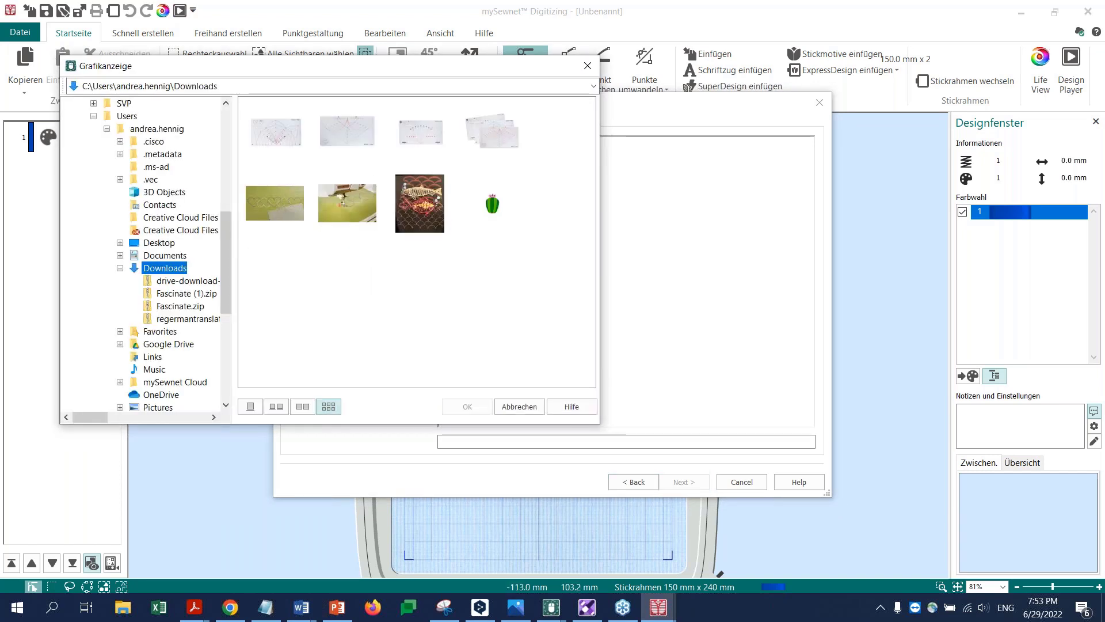
pyautogui.moveTo(229, 243); pyautogui.dragTo(220, 136)
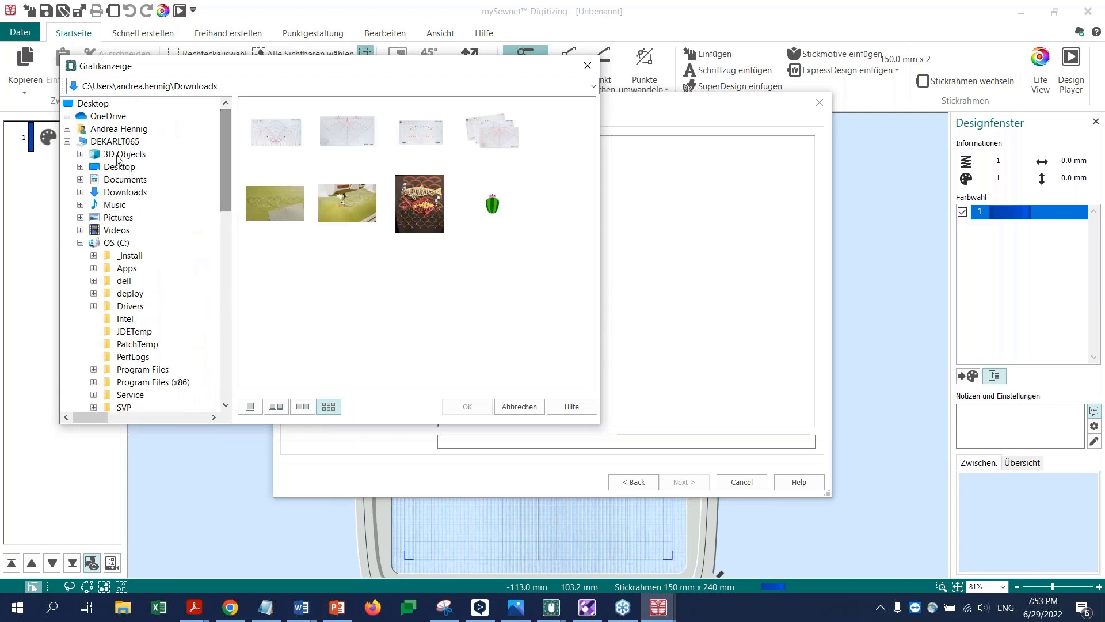
pyautogui.click(122, 195)
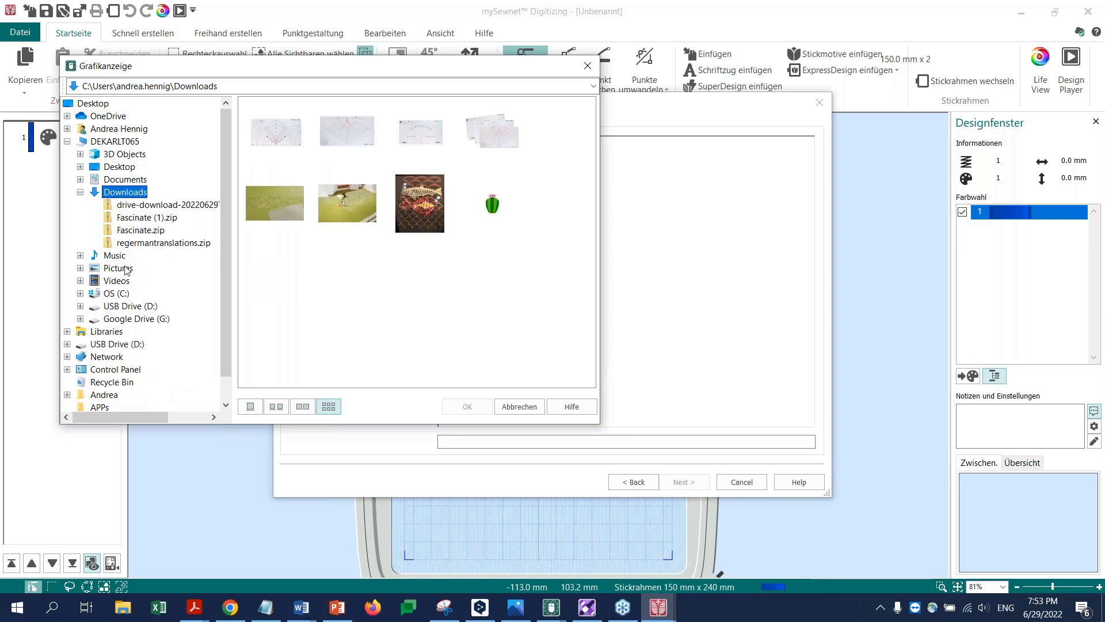
pyautogui.click(493, 207)
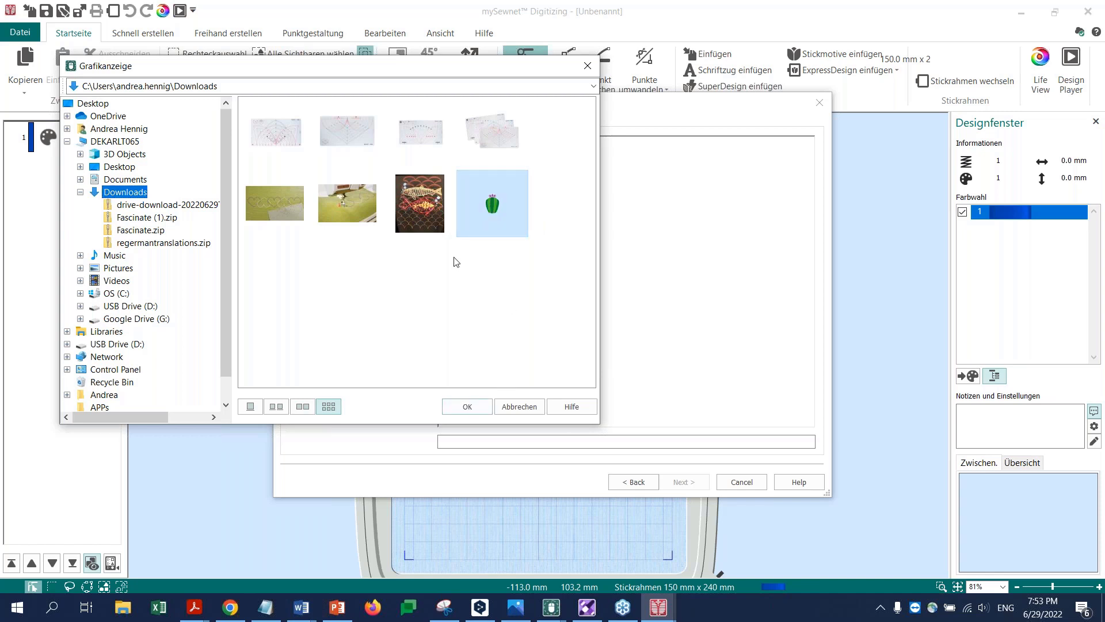
pyautogui.click(467, 406)
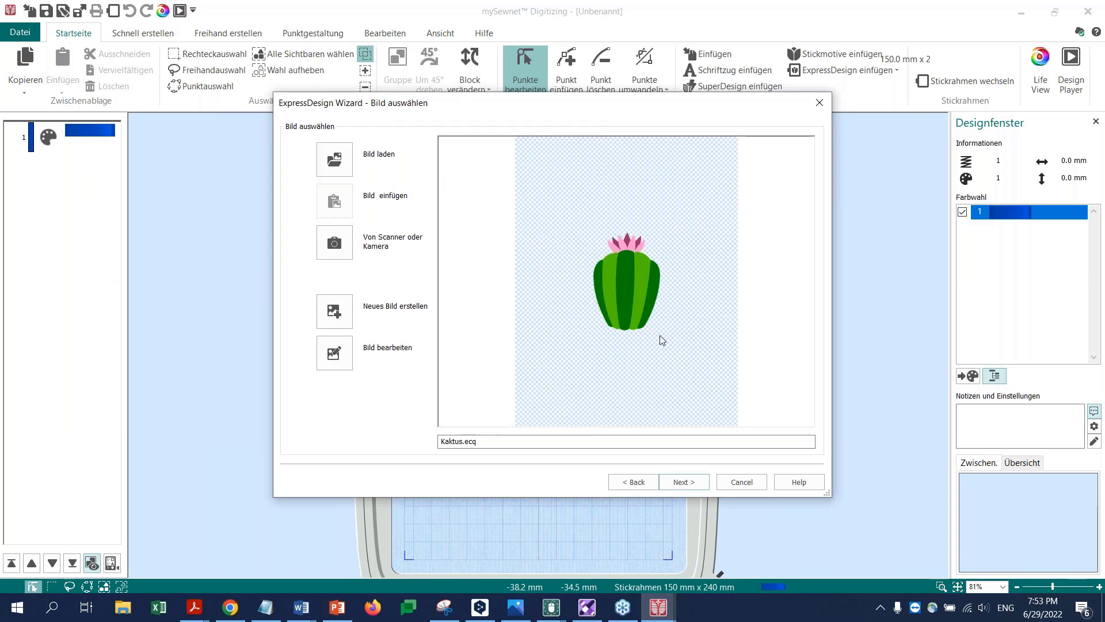
pyautogui.click(692, 486)
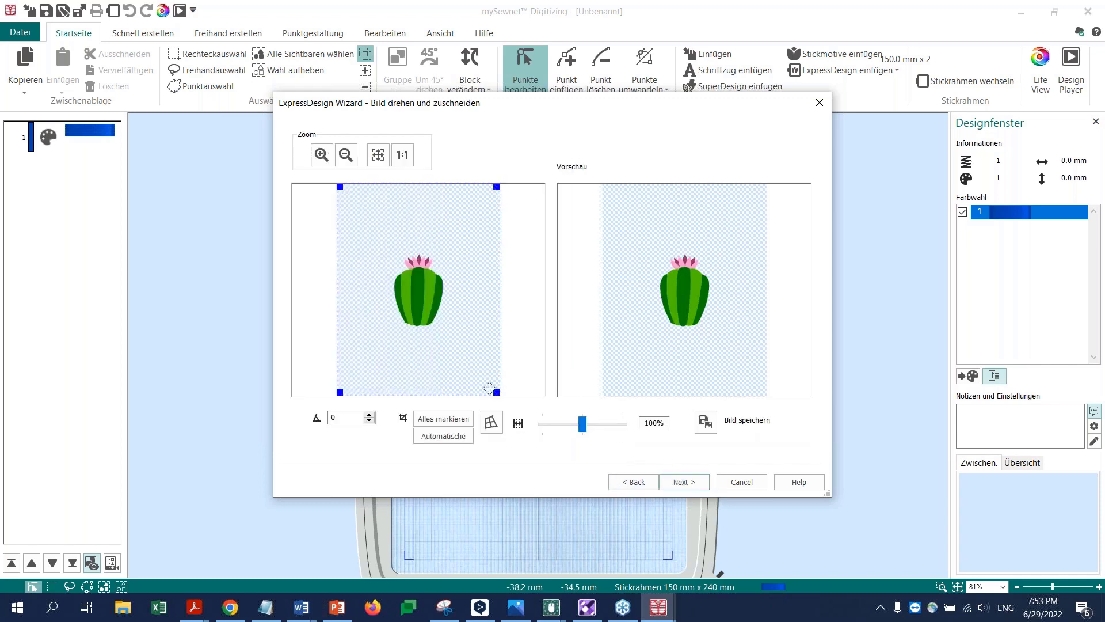
# Crop the image closely around the cactus on all sides and accept the crop
pyautogui.moveTo(496, 392); pyautogui.dragTo(444, 327)
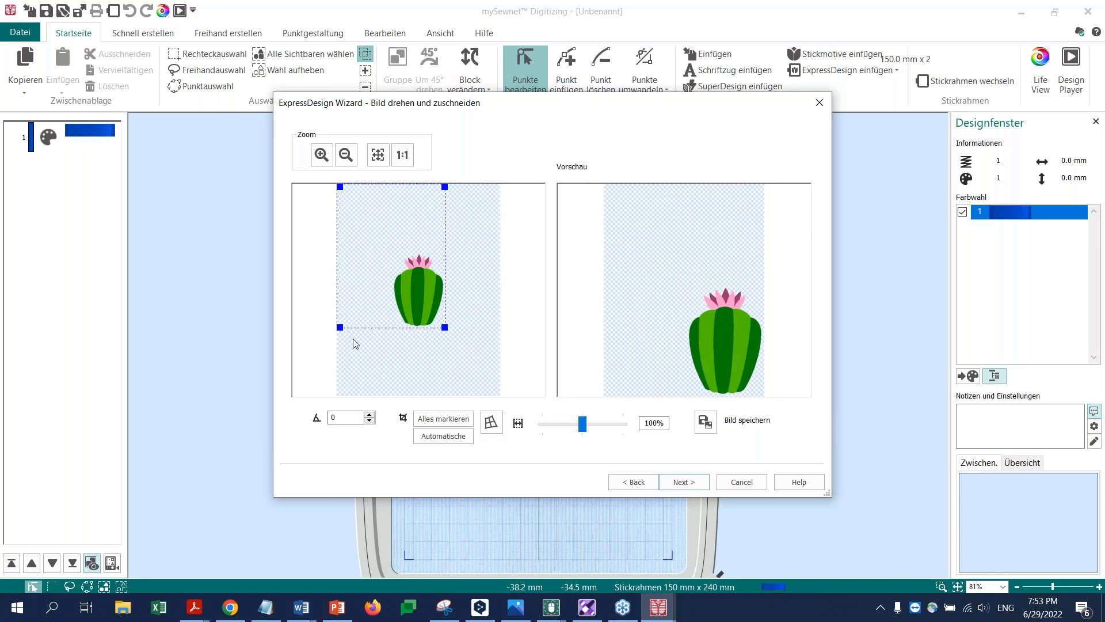
pyautogui.moveTo(339, 326); pyautogui.dragTo(388, 328)
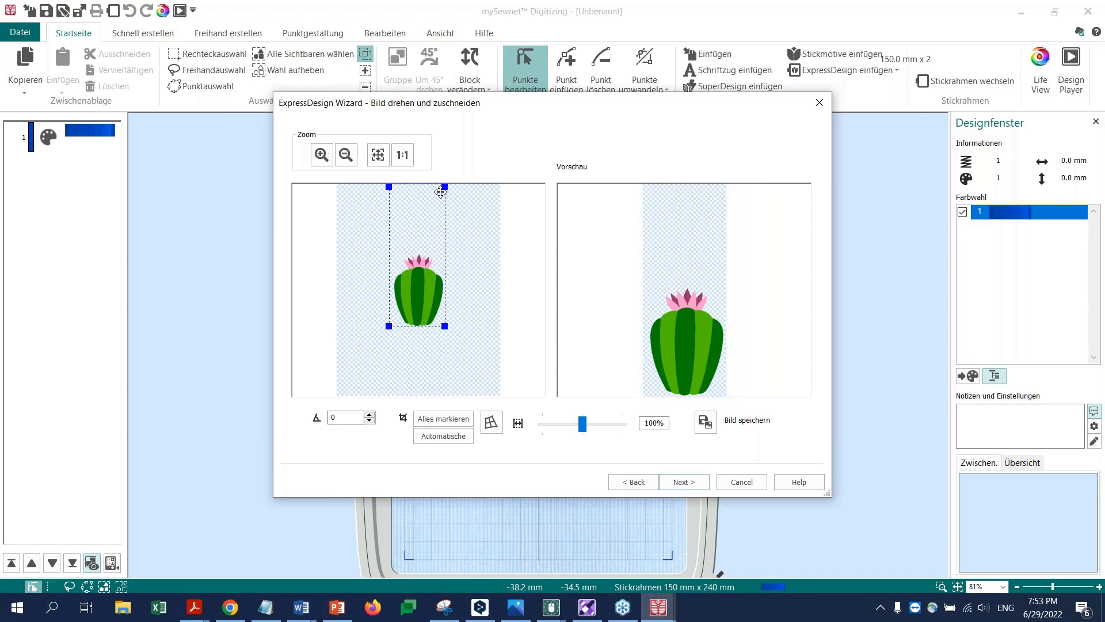
pyautogui.moveTo(445, 187); pyautogui.dragTo(446, 252)
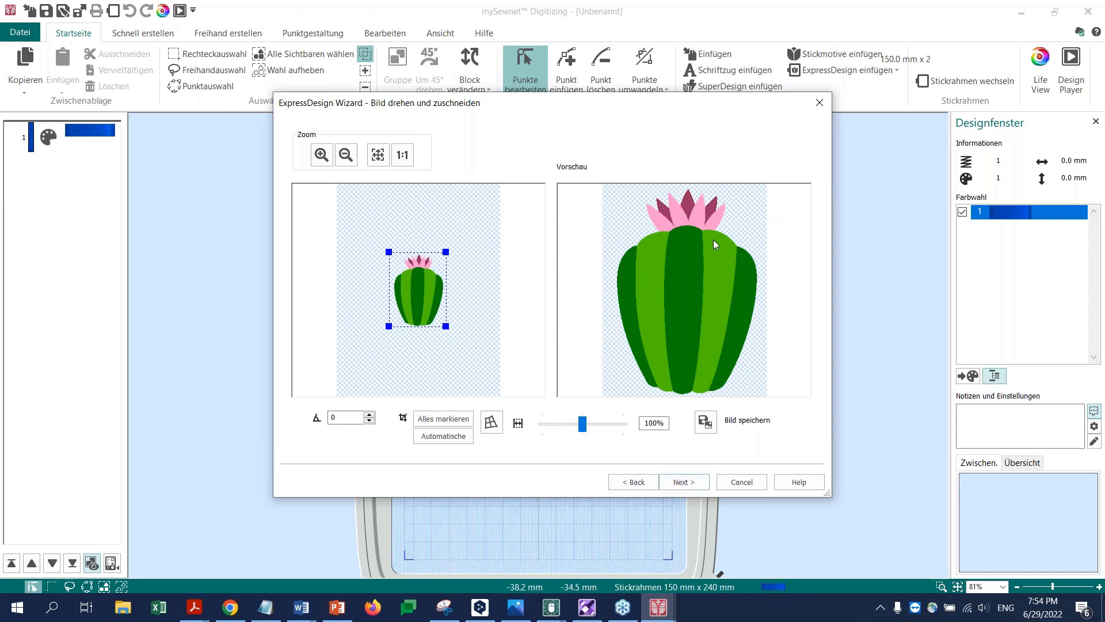
pyautogui.click(682, 484)
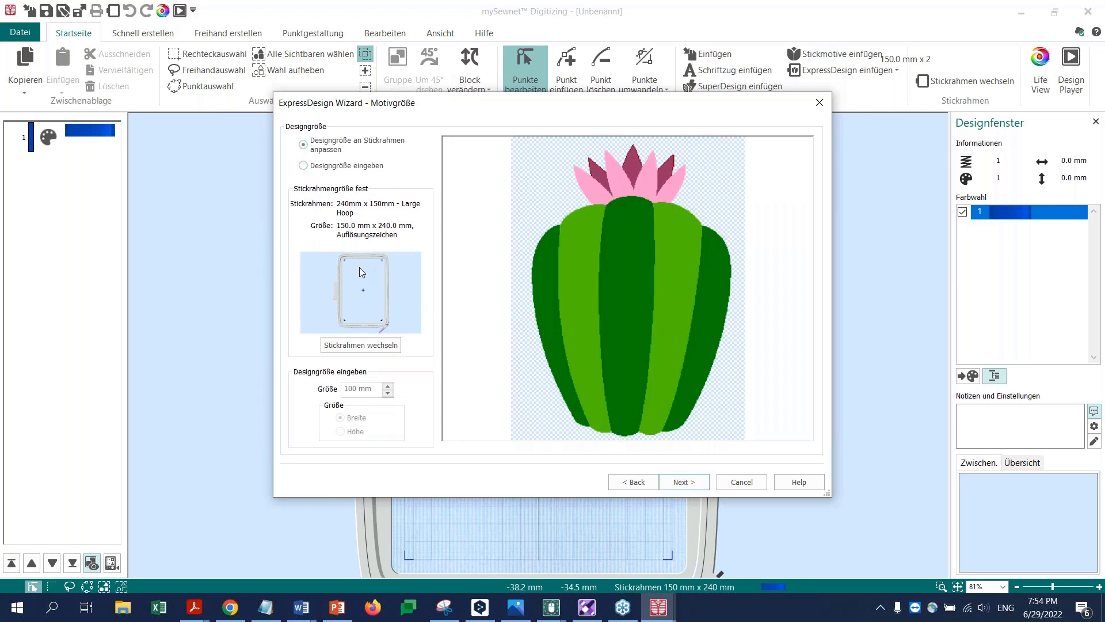
# Choose to enter the design size manually, set the height (Höhe) to 120 mm and continue to the thread colors
pyautogui.click(303, 166)
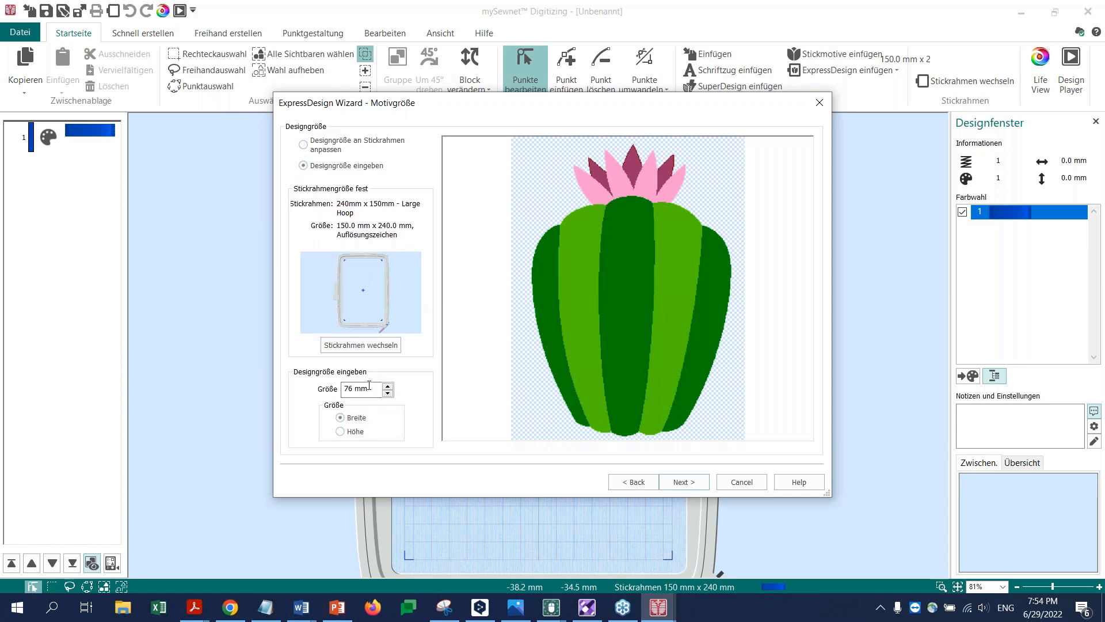
pyautogui.moveTo(369, 386); pyautogui.dragTo(330, 387)
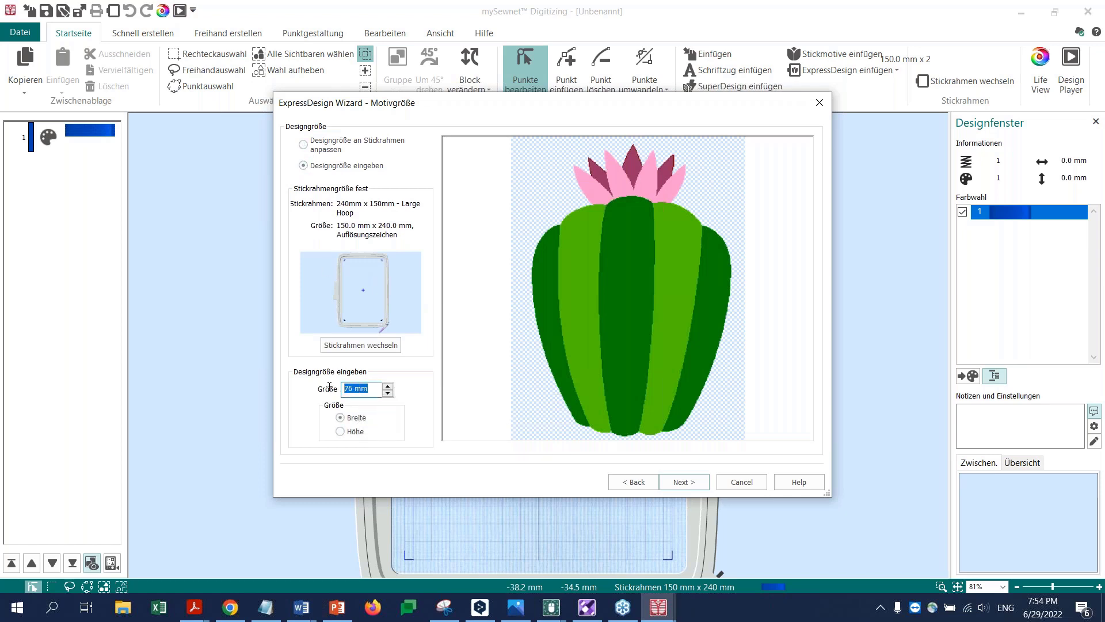
pyautogui.click(341, 431)
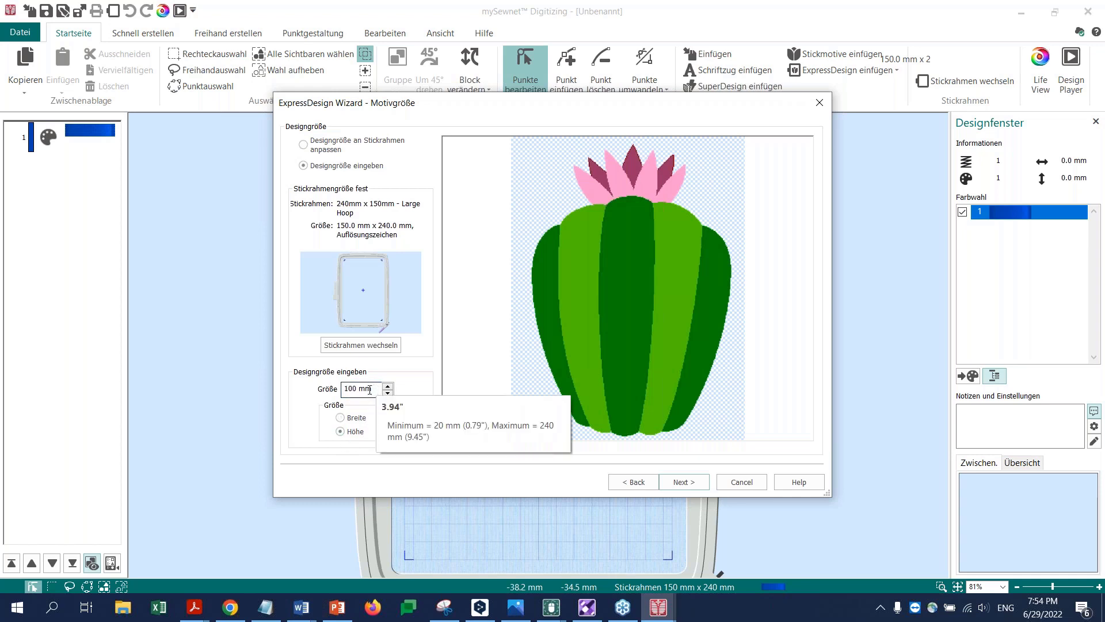
pyautogui.moveTo(357, 388); pyautogui.dragTo(353, 389)
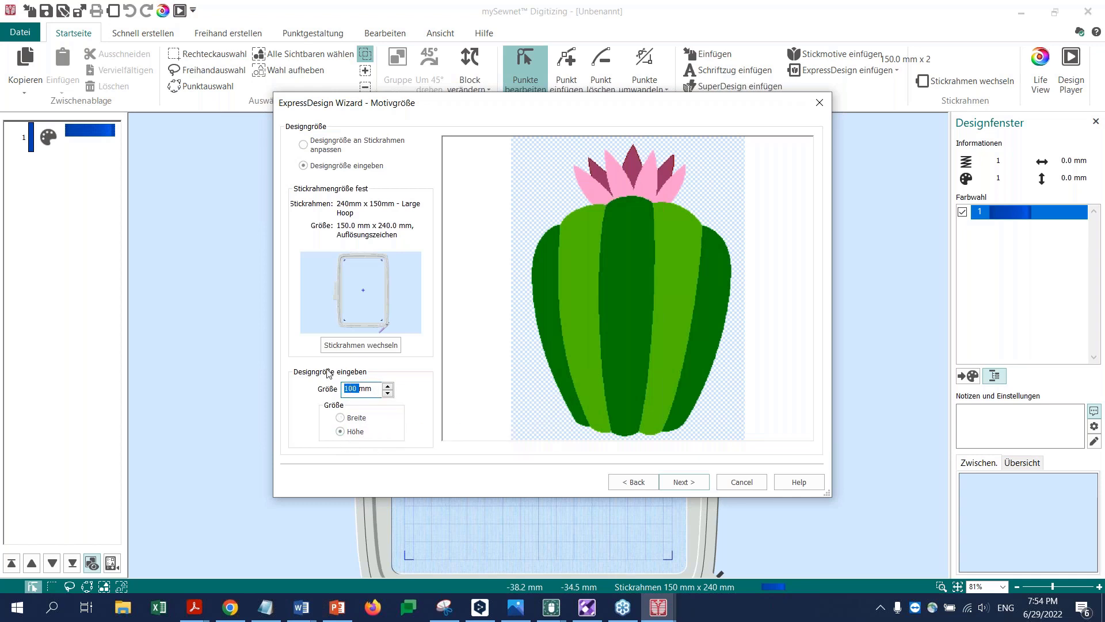
pyautogui.write('120 mm')
pyautogui.click(685, 484)
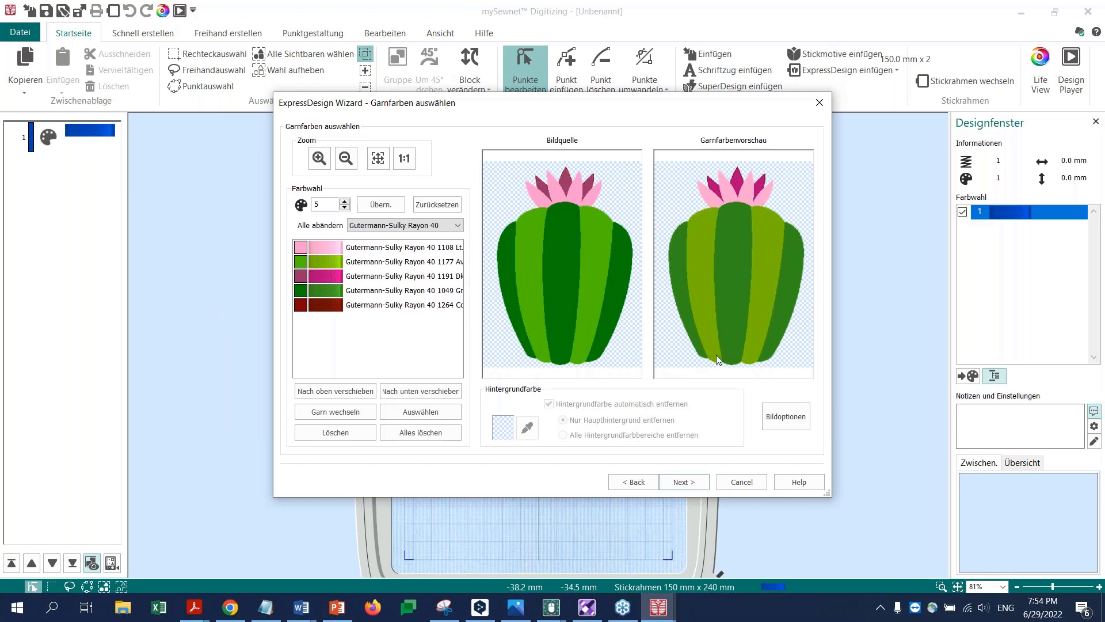
# Set the image options' area sensitivity (Bereichsempfindlichkeit) to Hoch and generate the stitch preview of the cactus
pyautogui.click(772, 424)
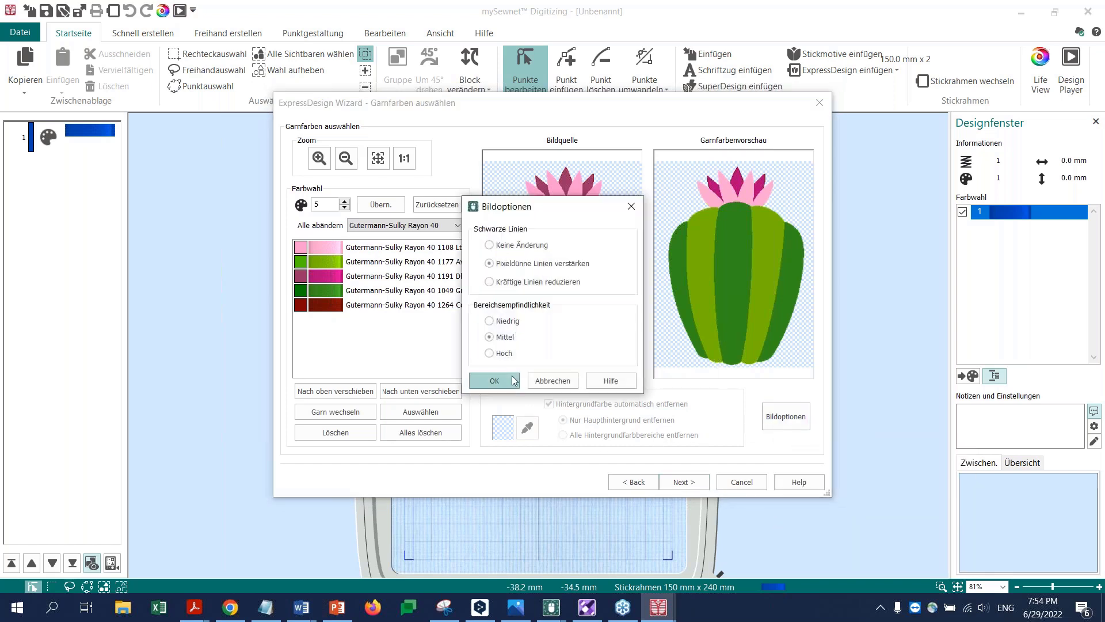
pyautogui.click(489, 353)
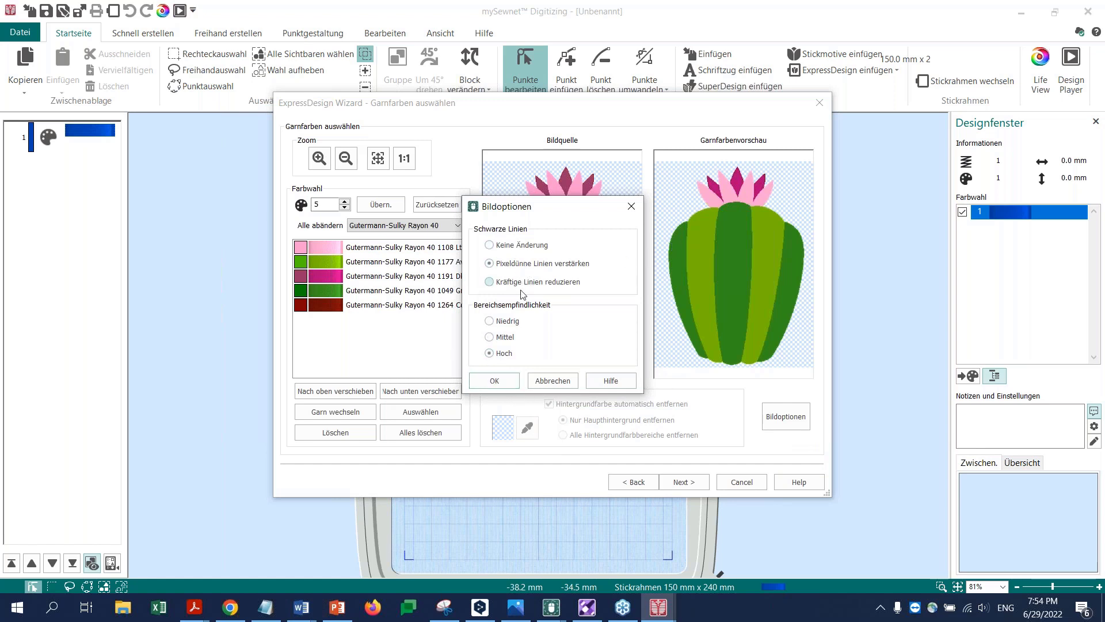
pyautogui.click(502, 385)
pyautogui.click(676, 488)
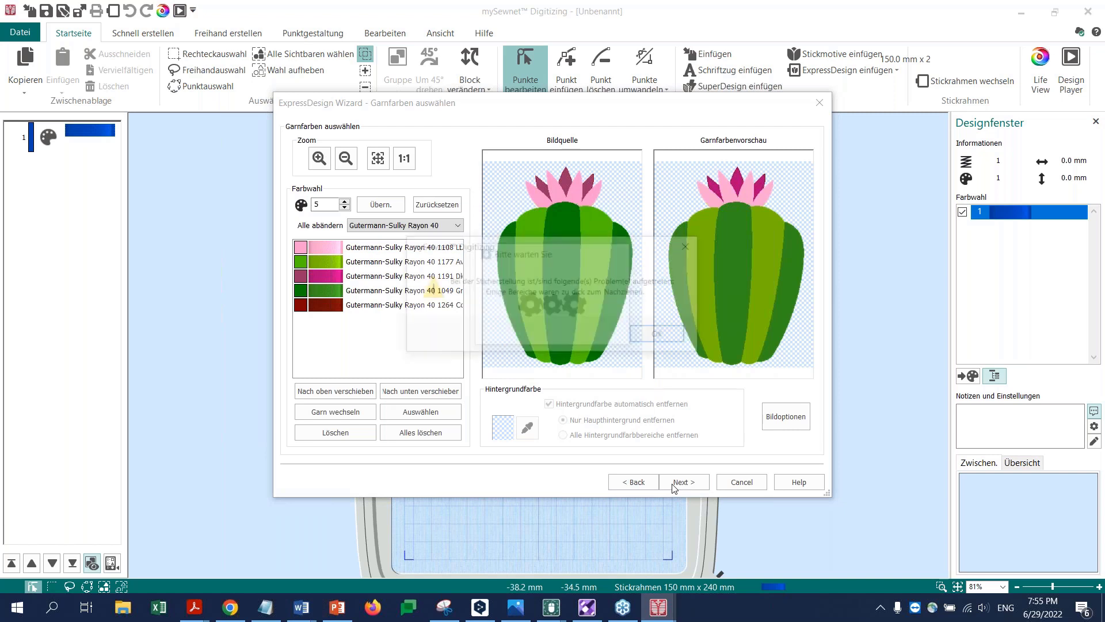
pyautogui.click(659, 337)
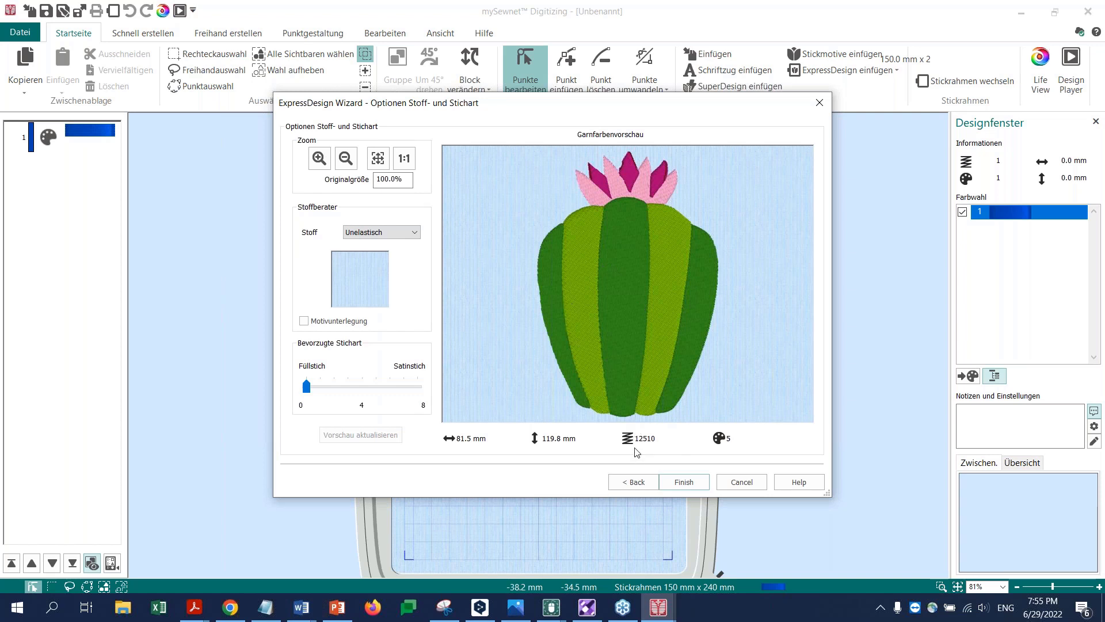
# Finish the ExpressDesign wizard to create the cactus embroidery and select the fill of the flower's middle dark pink petal
pyautogui.click(678, 484)
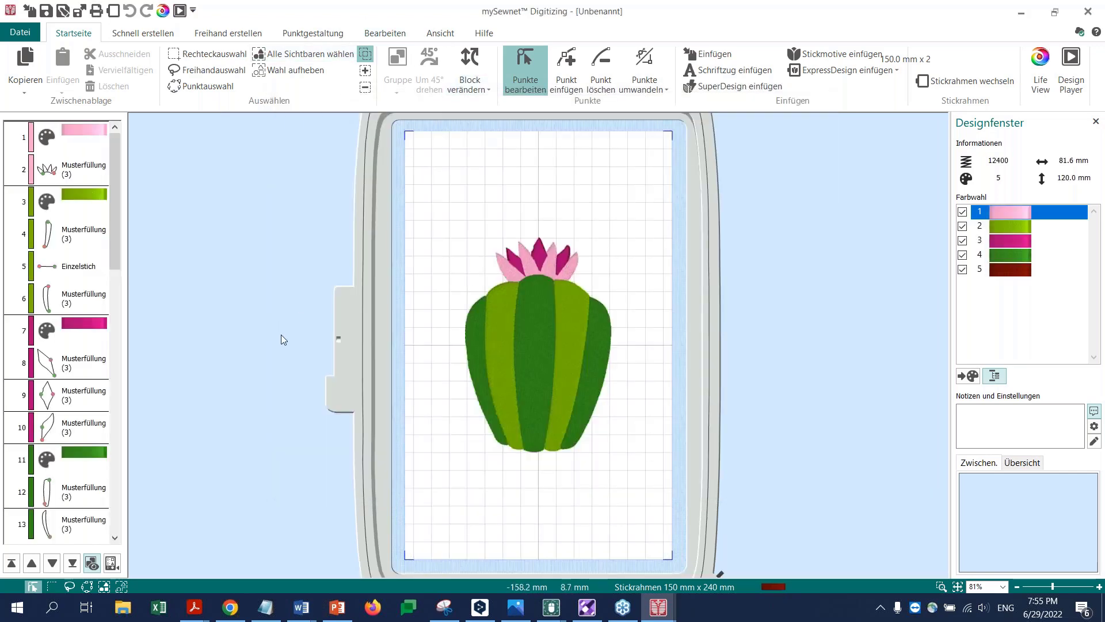
pyautogui.click(537, 256)
pyautogui.click(46, 389)
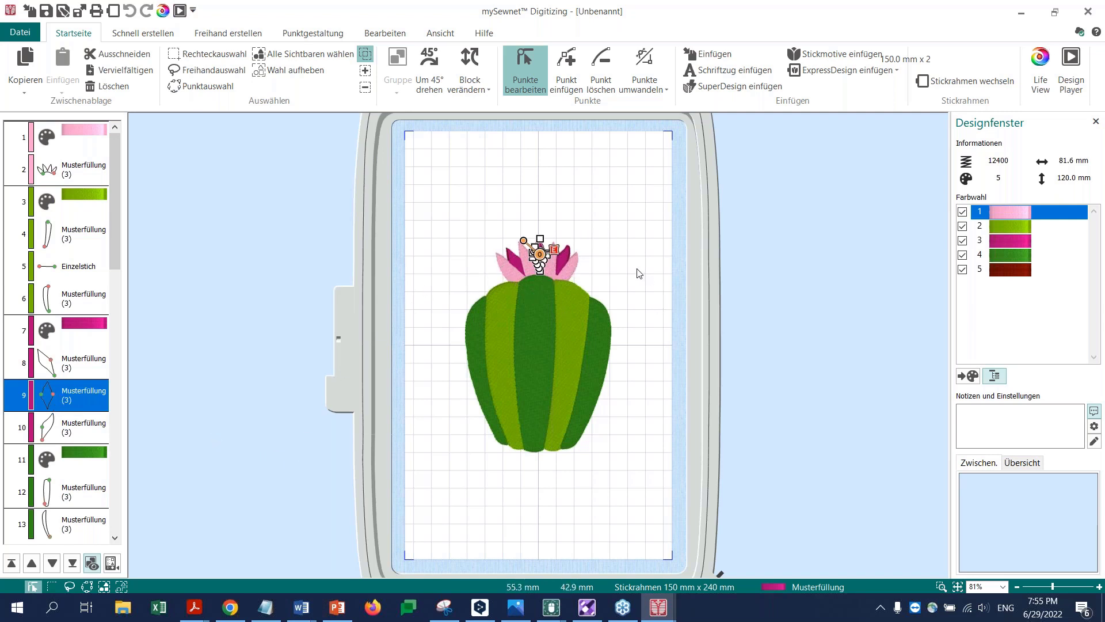
# Delete the short dark red single stitch on the left edge of the flower's middle dark pink petal
pyautogui.click(941, 586)
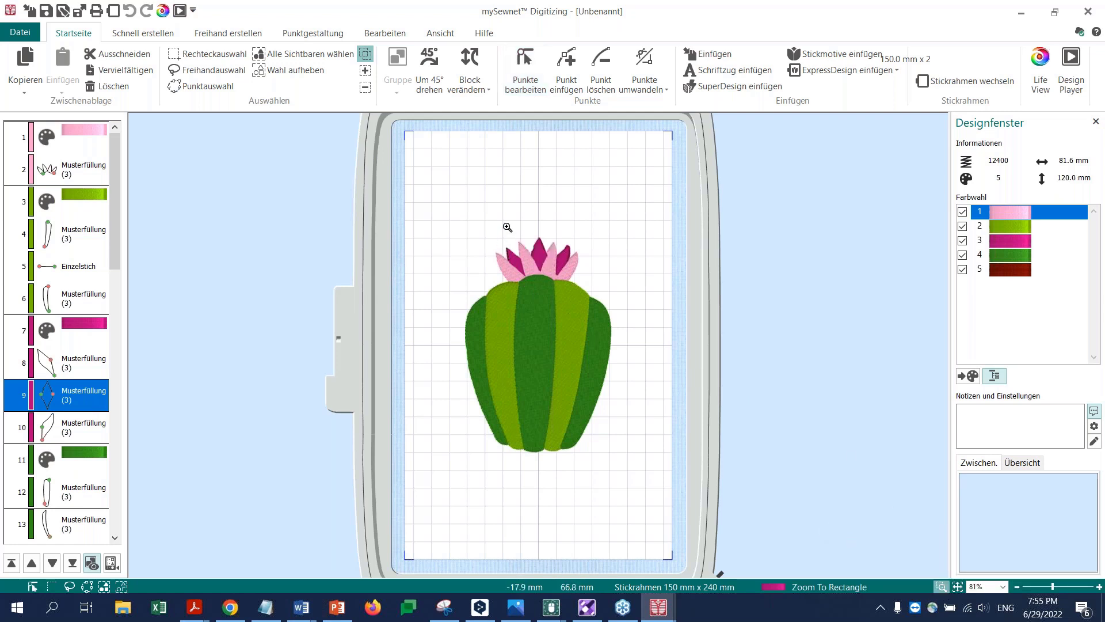
pyautogui.moveTo(507, 226); pyautogui.dragTo(571, 295)
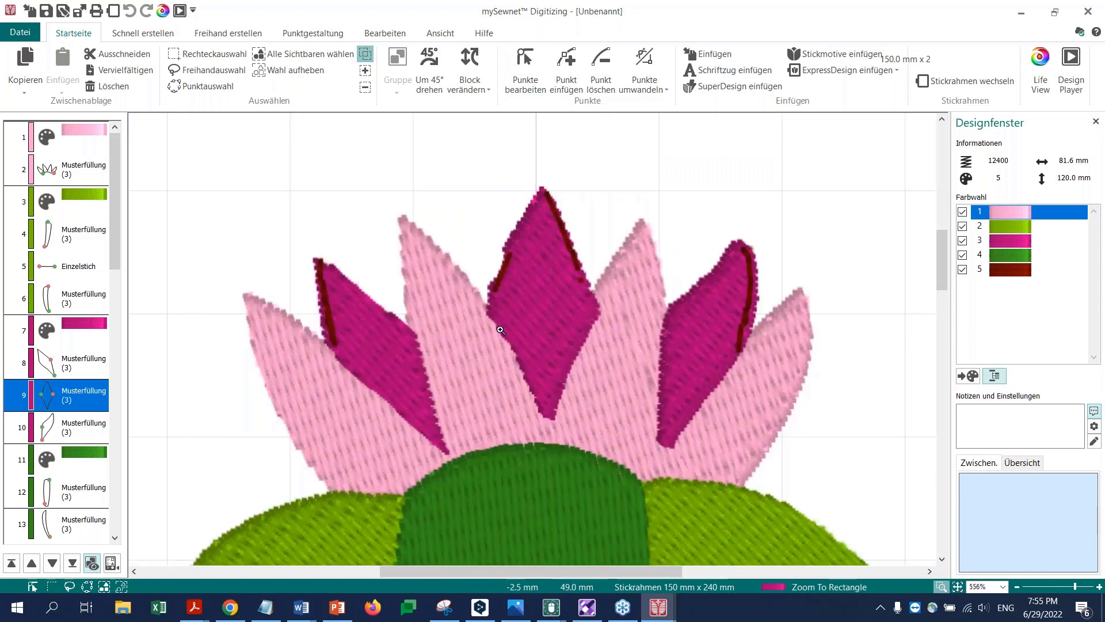
pyautogui.click(500, 276)
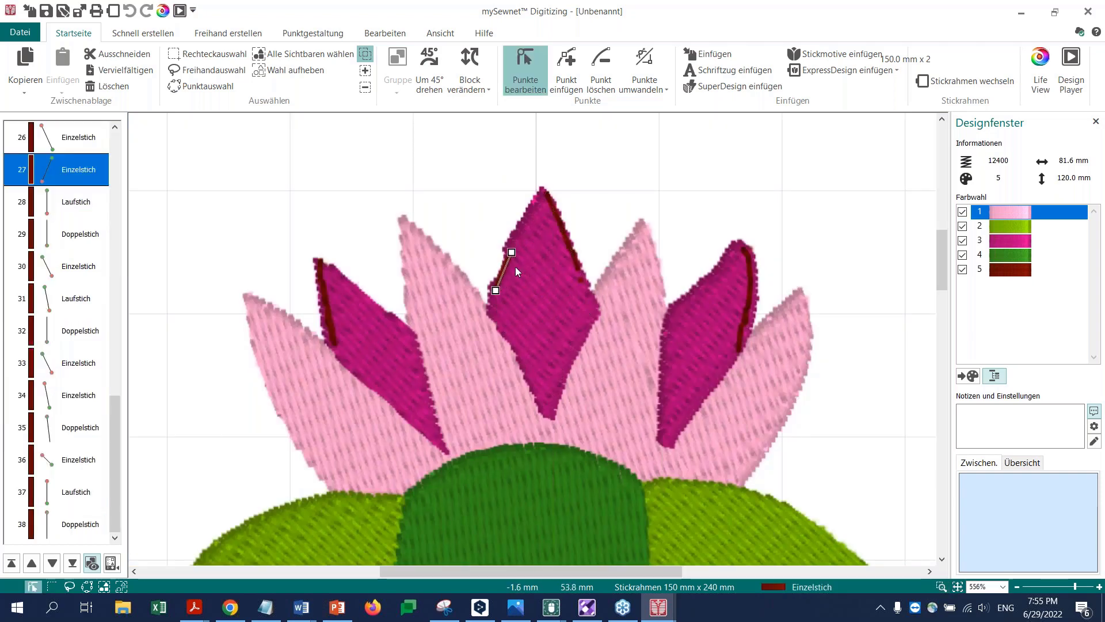
# Reshape the middle dark pink petal's fill by moving its outline points into a smoother curve along the left edge
pyautogui.click(502, 268)
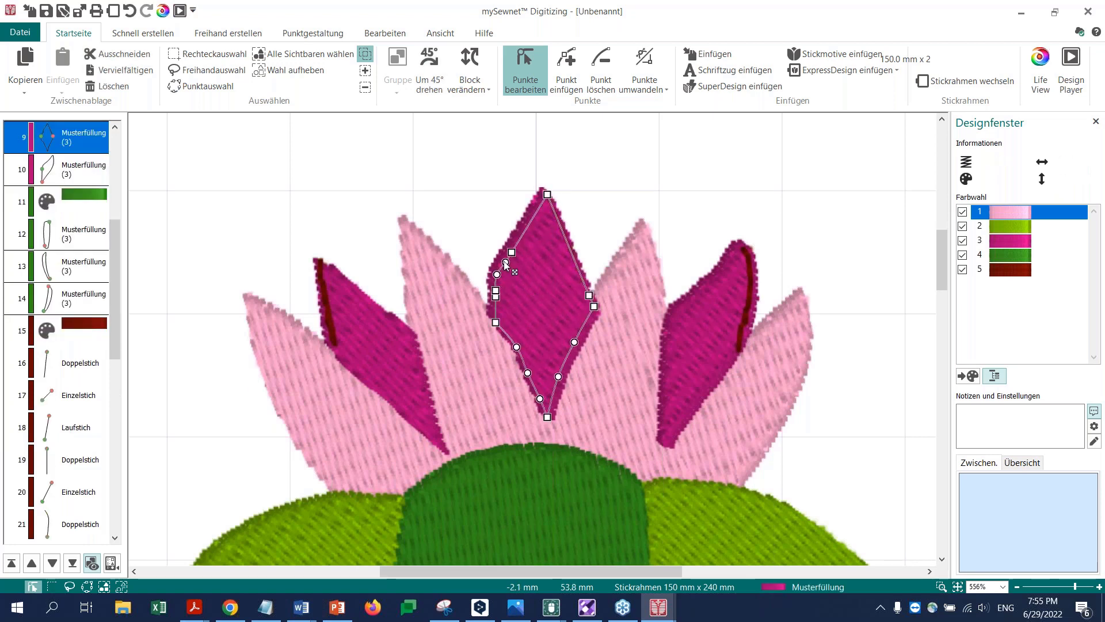
pyautogui.moveTo(498, 275); pyautogui.dragTo(515, 240)
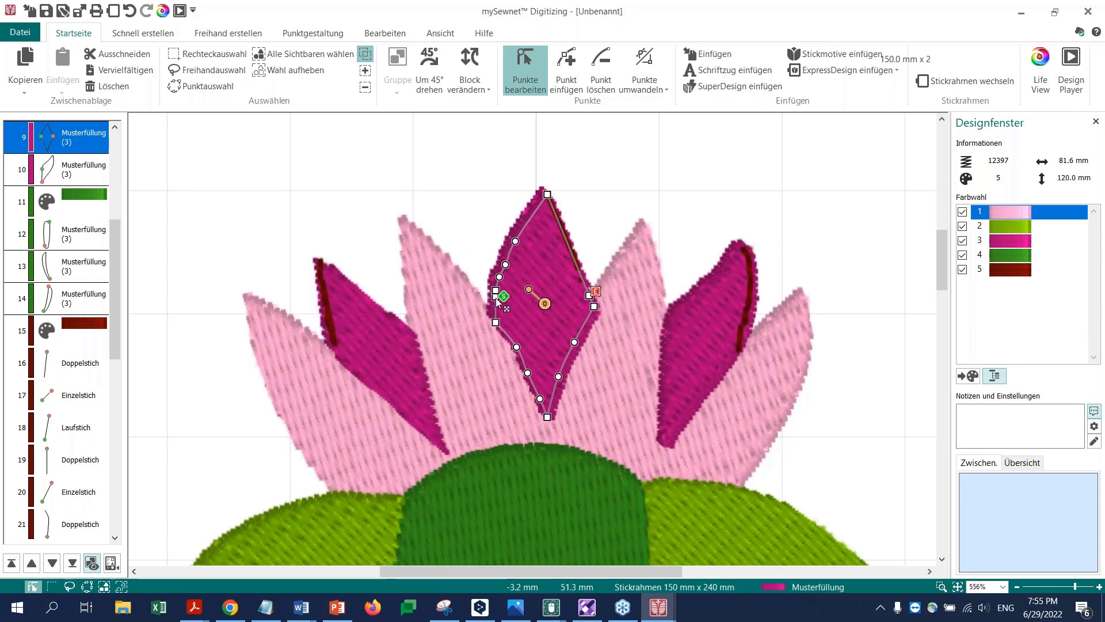
pyautogui.click(499, 303)
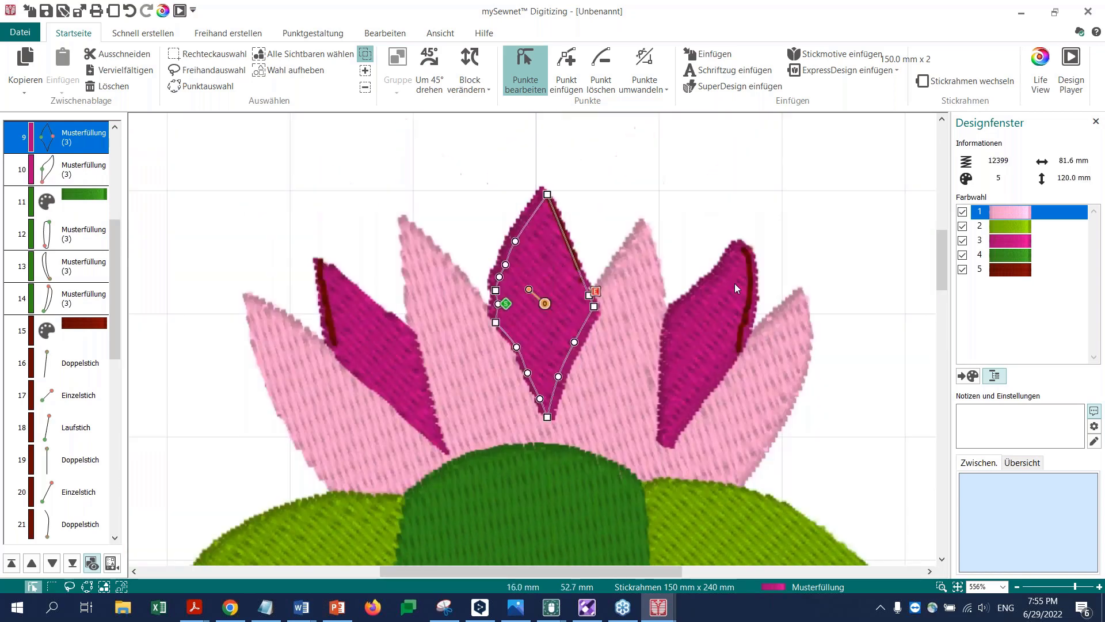
# Delete the dark red double and running stitch lines along the right edge of the flower's right dark pink petal
pyautogui.click(751, 296)
pyautogui.press('Delete')
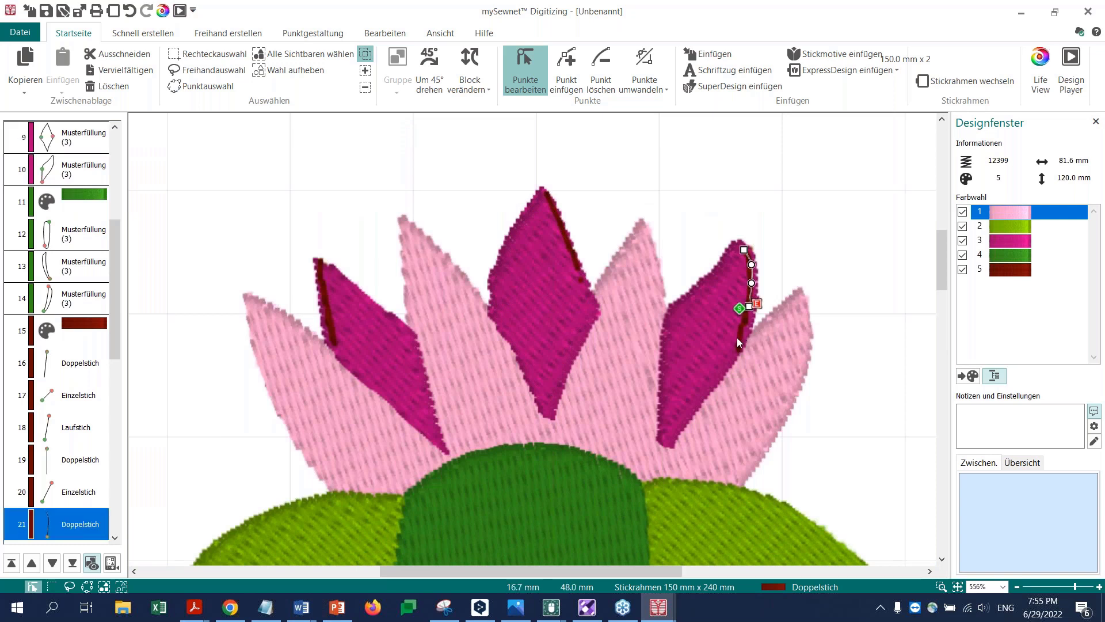
pyautogui.click(741, 322)
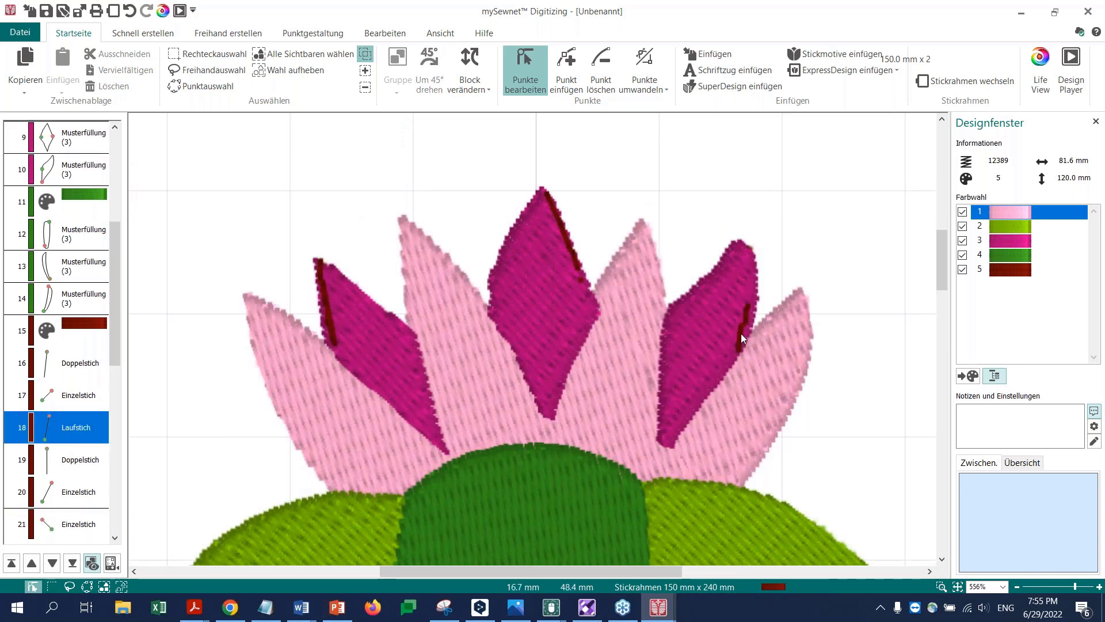
pyautogui.press('Delete')
pyautogui.press('Delete')
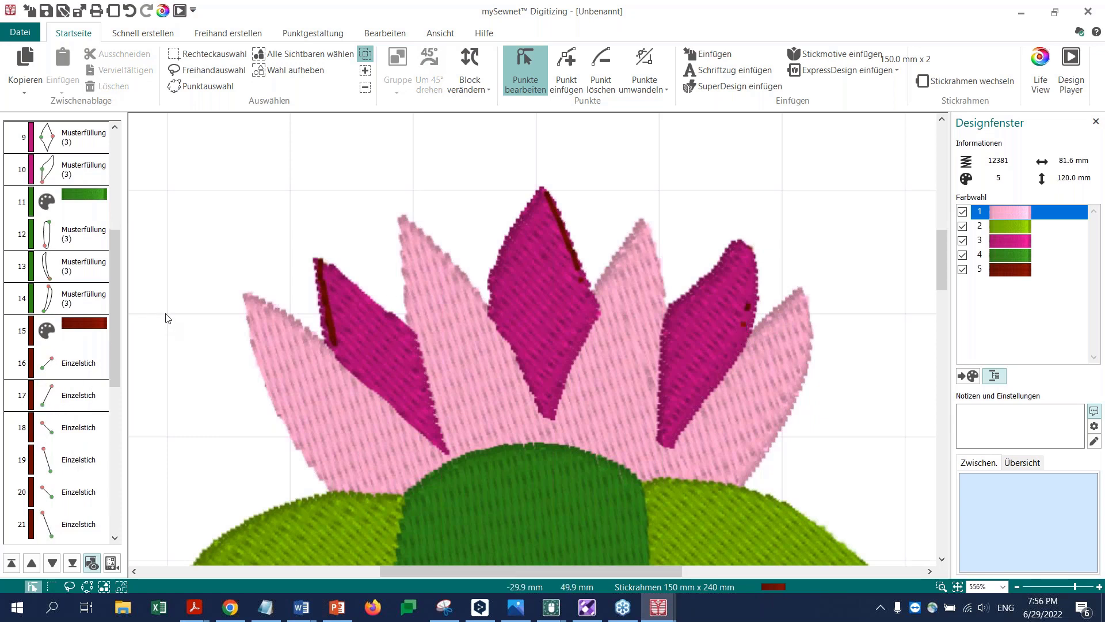
# Delete several of the dark red outline stitches along the left edge of the flower's left dark pink petal
pyautogui.moveTo(119, 323); pyautogui.dragTo(107, 273)
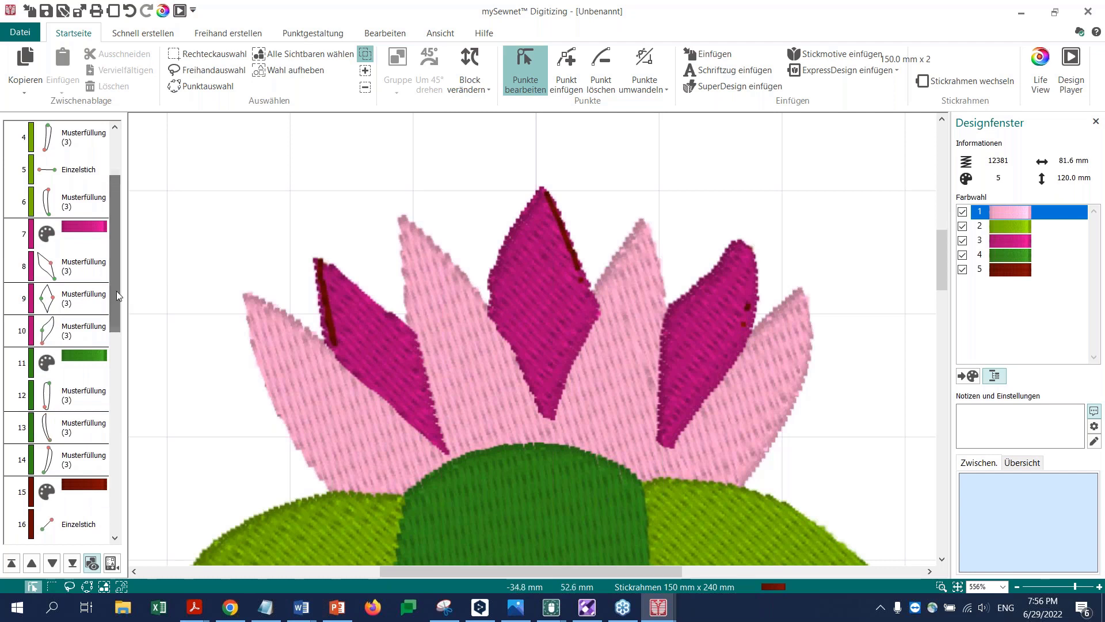
pyautogui.click(343, 348)
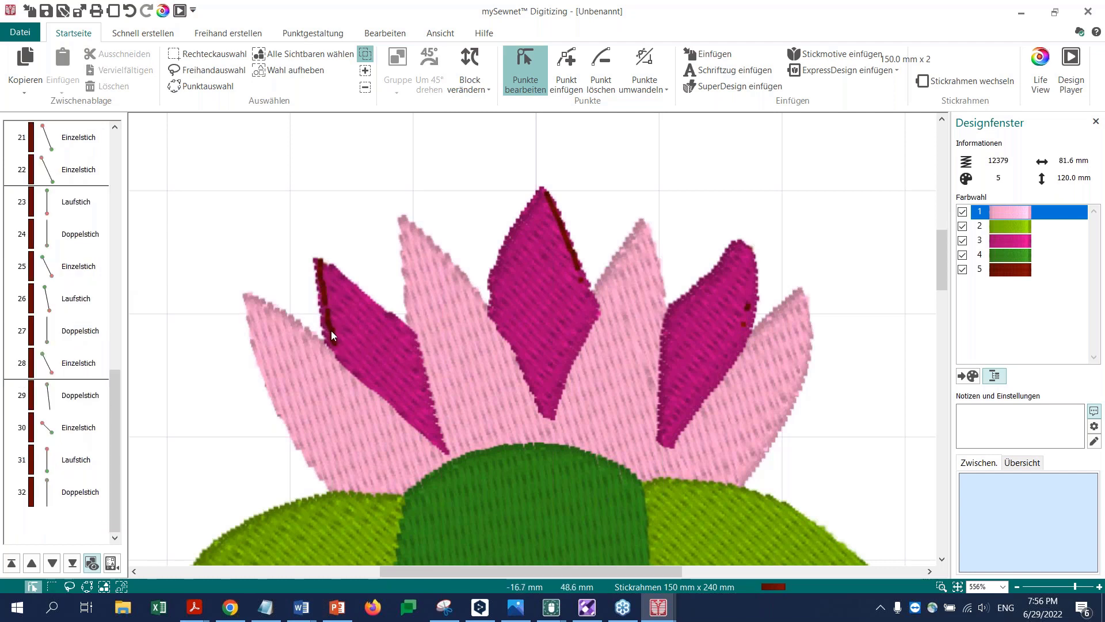
pyautogui.click(330, 330)
pyautogui.press('Delete')
pyautogui.click(331, 331)
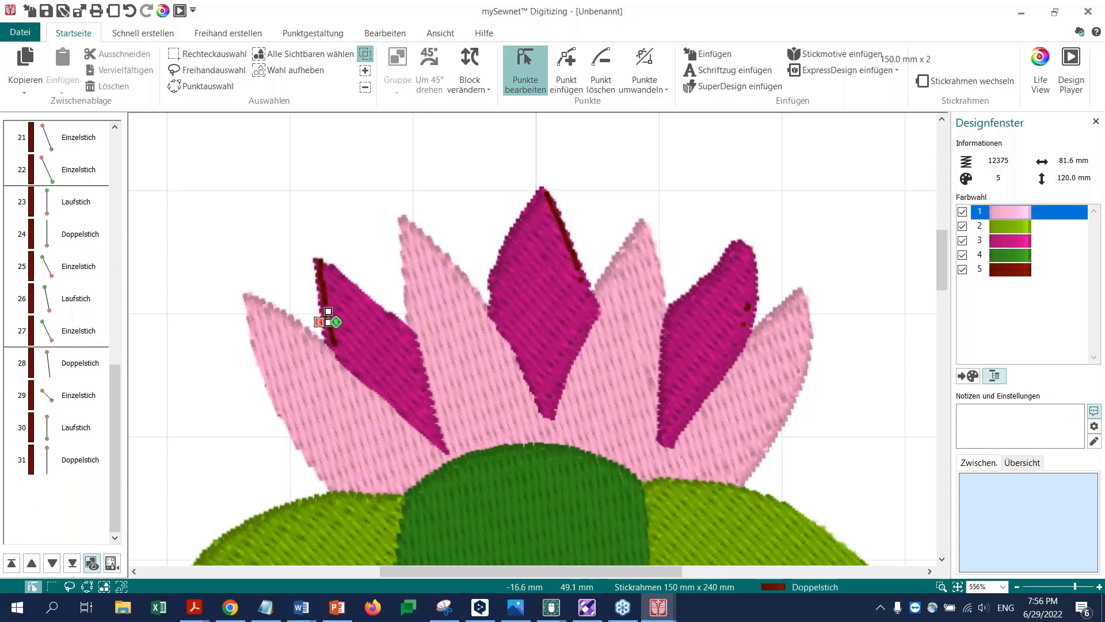
pyautogui.press('Delete')
pyautogui.click(330, 332)
pyautogui.click(79, 342)
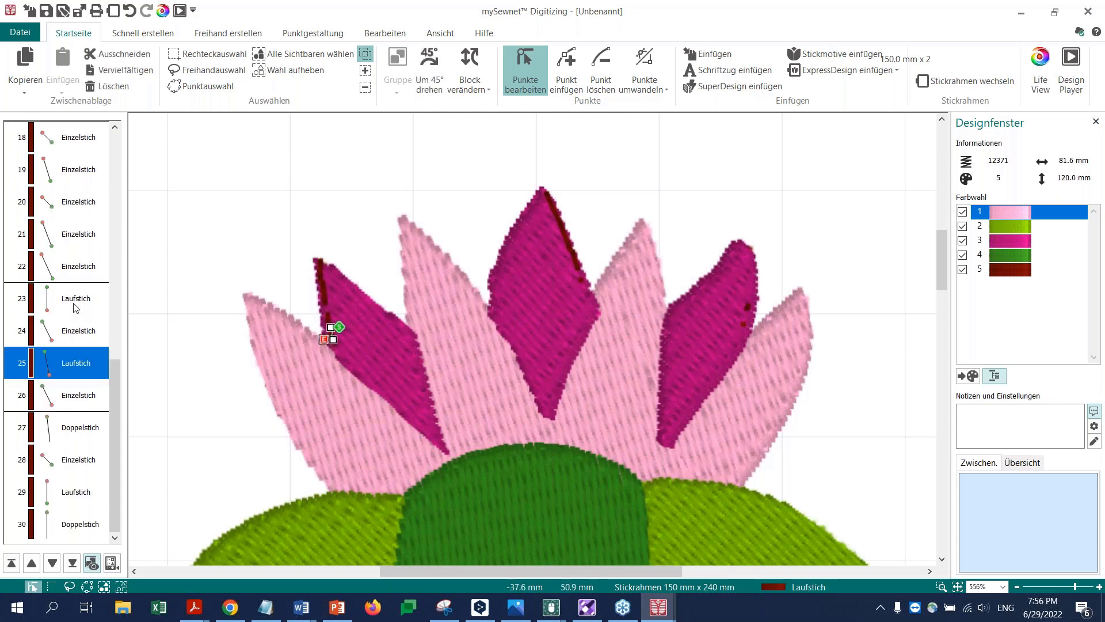
pyautogui.press('Delete')
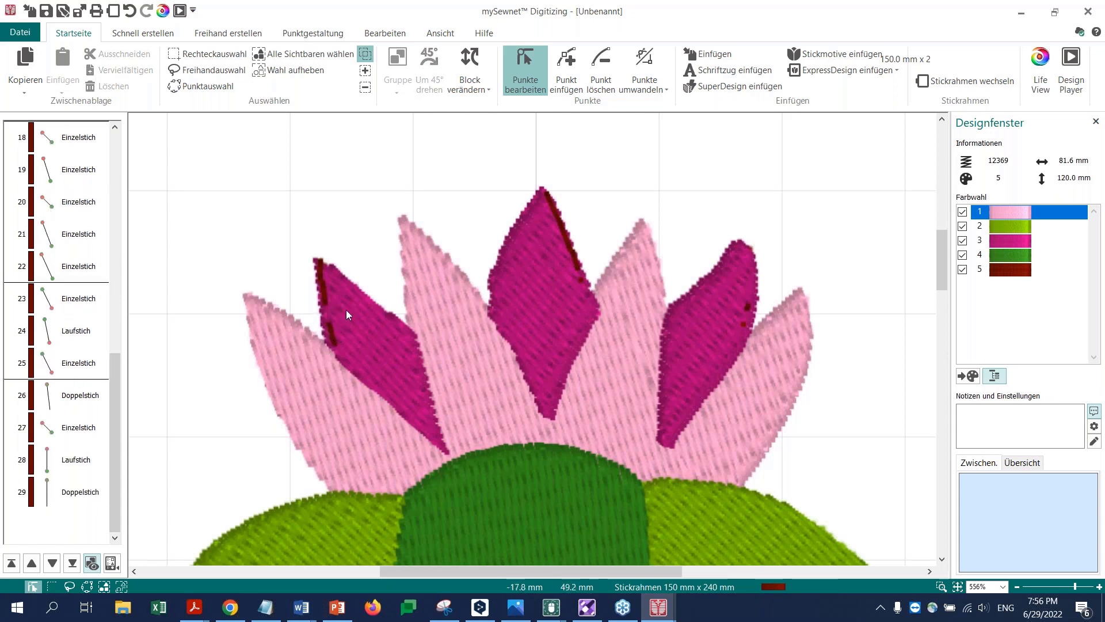
# Preview the cactus in Life View, close the preview, and switch to the Digitizing window with the three ice pops
pyautogui.scroll(-4, 826, 347)
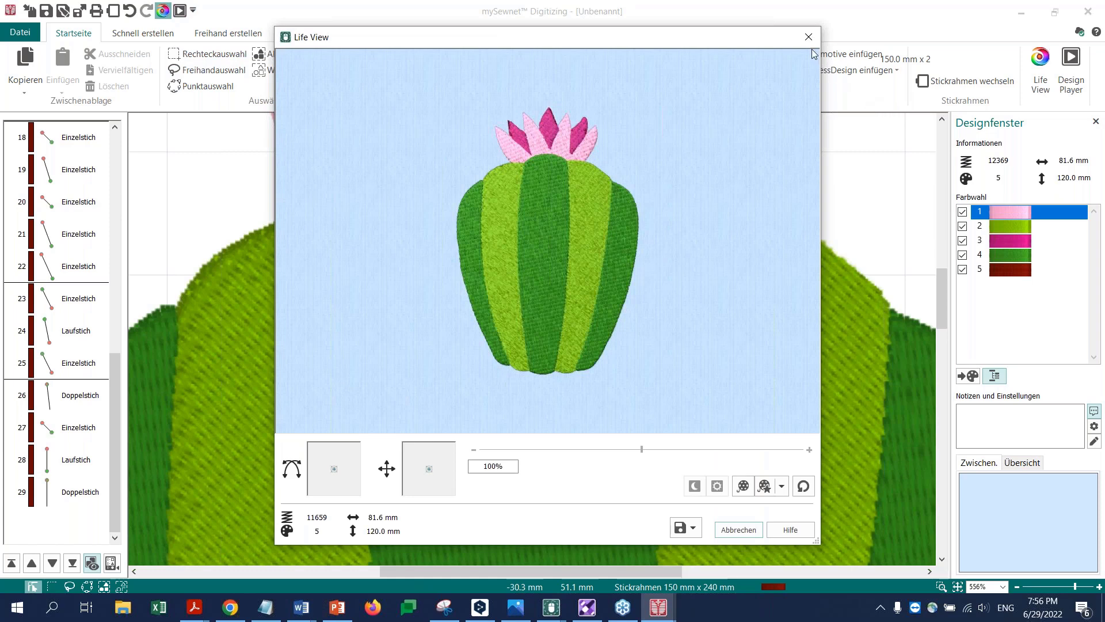
pyautogui.click(809, 37)
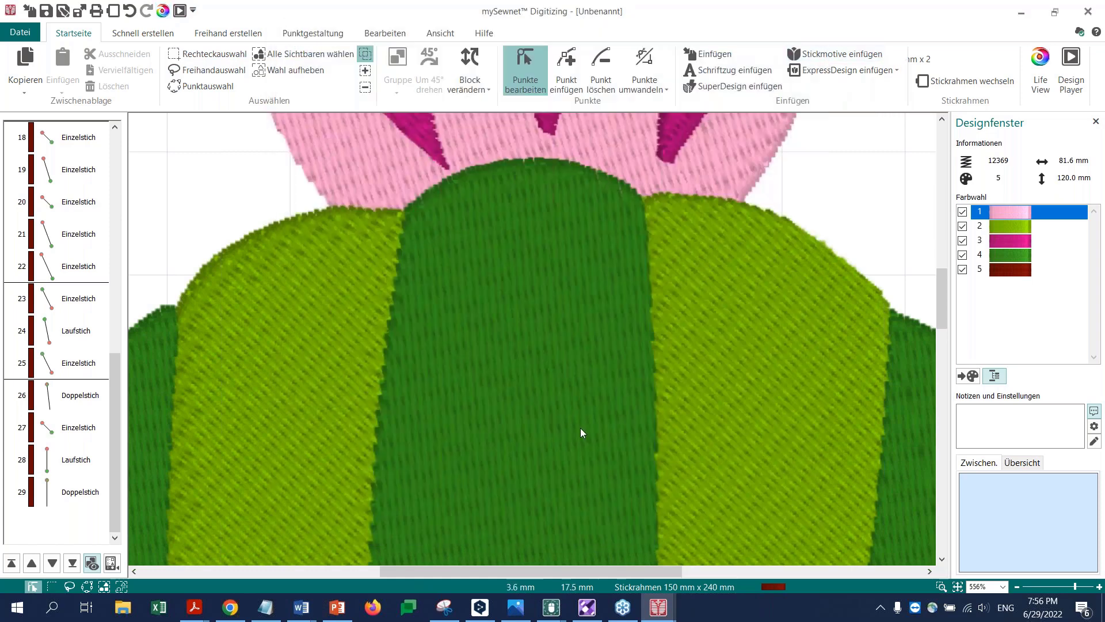
pyautogui.click(659, 612)
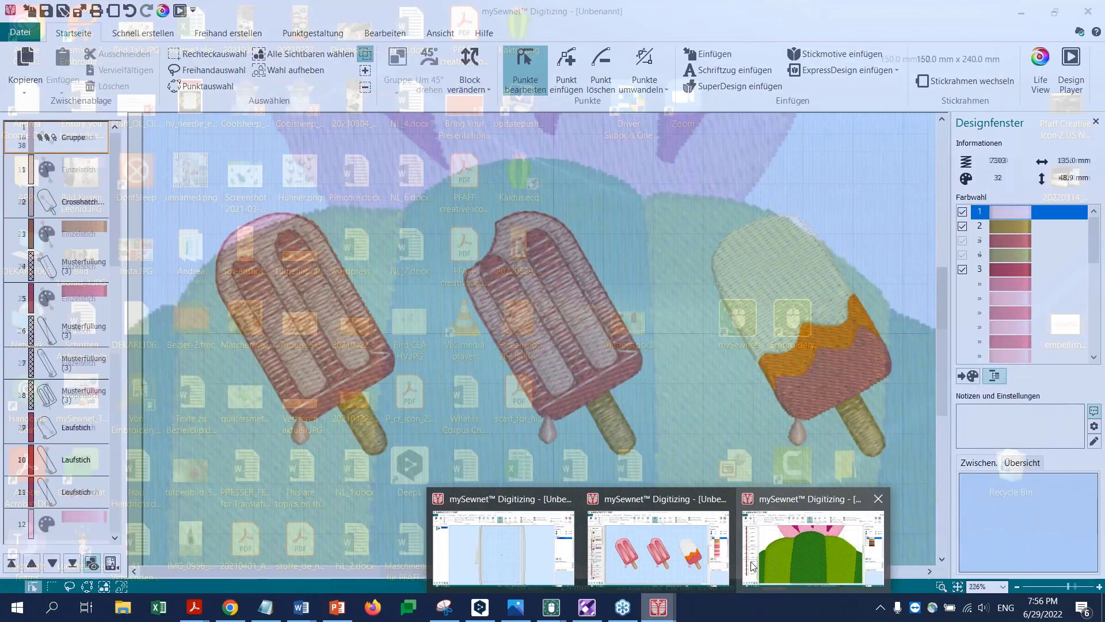
pyautogui.click(662, 541)
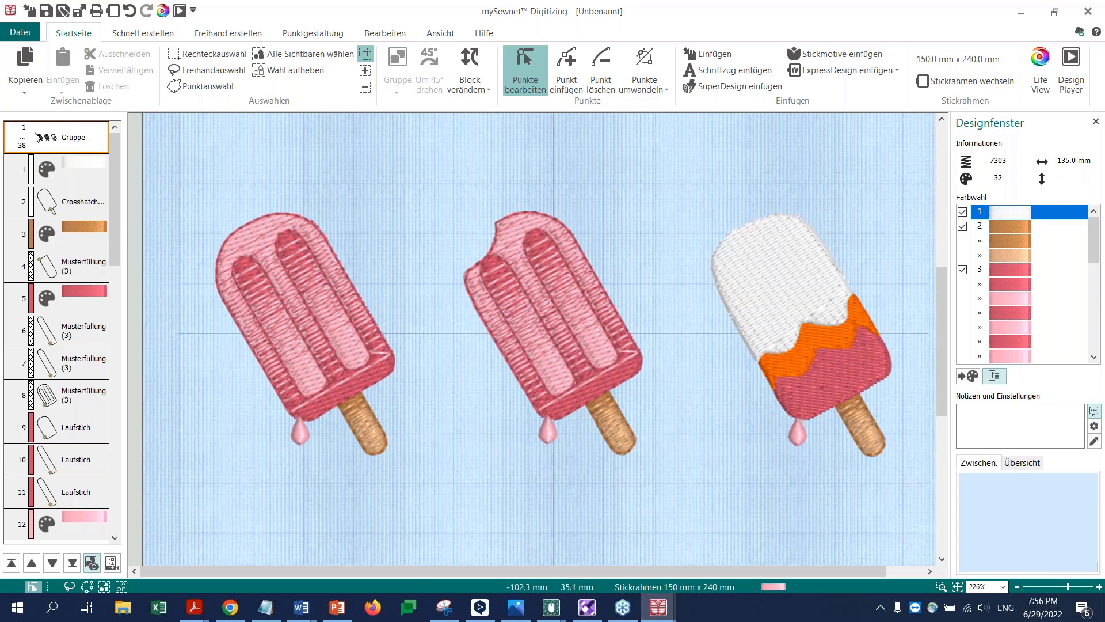
# Open a new Digitizing window and start a new design without a picture in the 240 mm x 150 mm Large Hoop
pyautogui.click(19, 34)
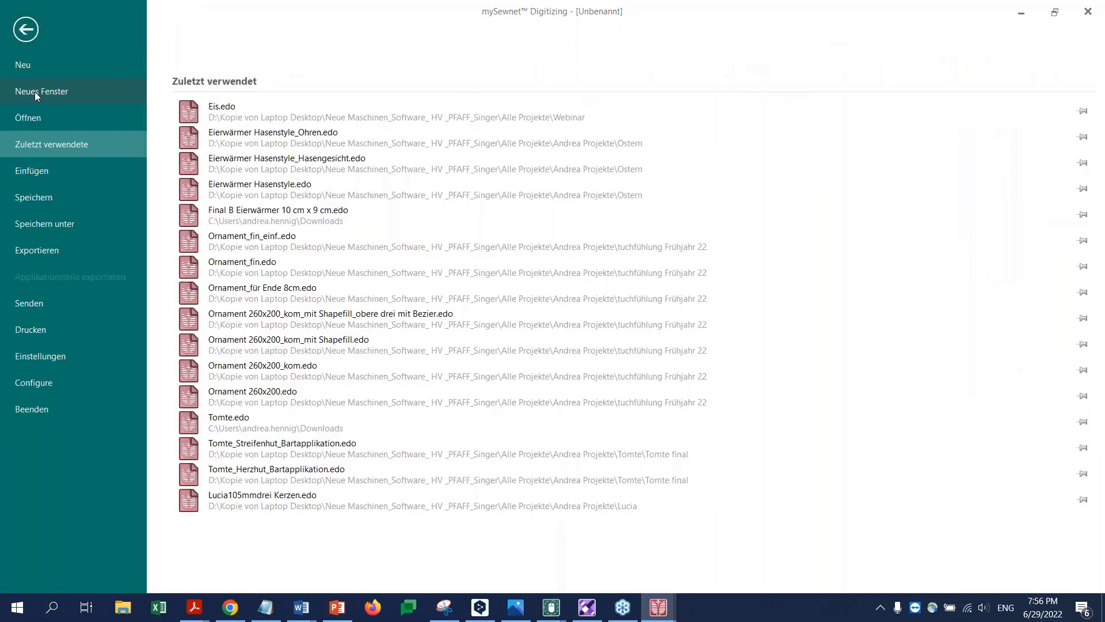
pyautogui.click(36, 96)
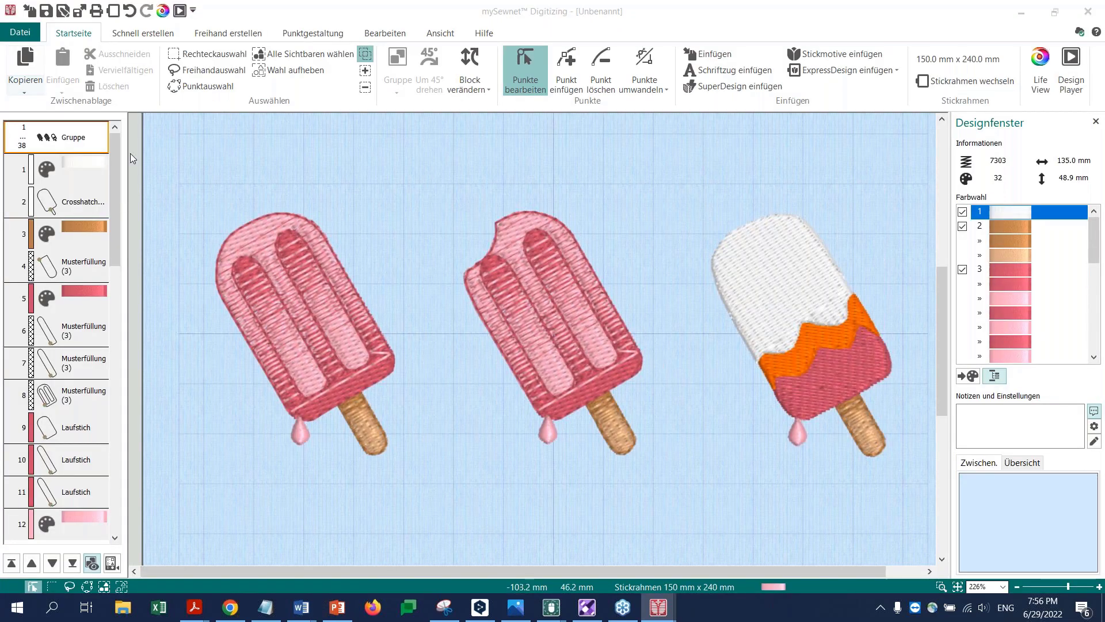
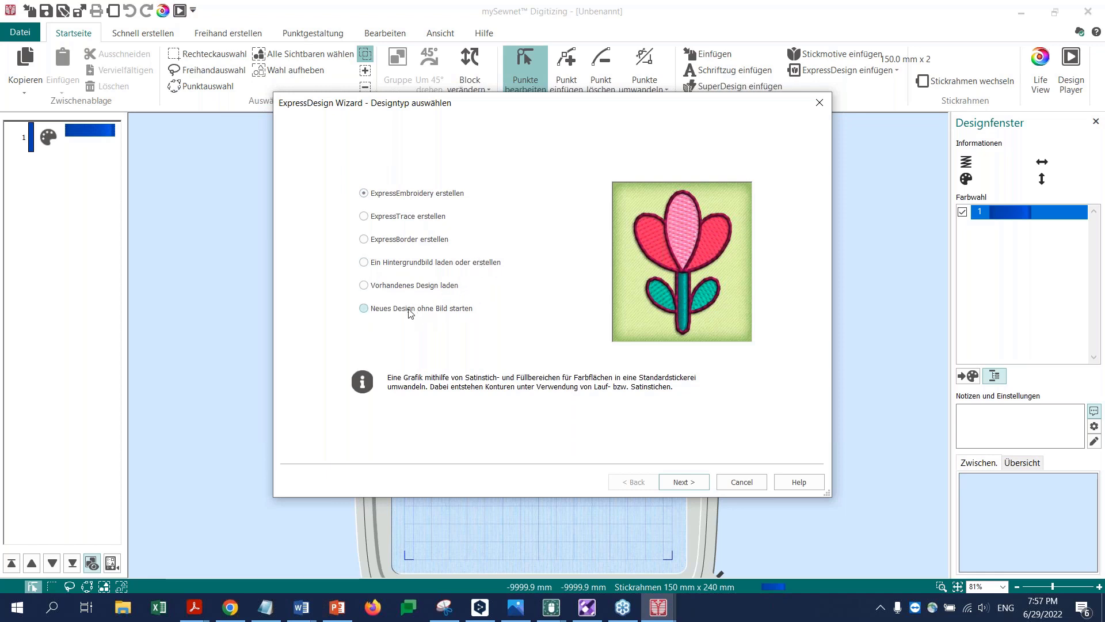
pyautogui.click(363, 309)
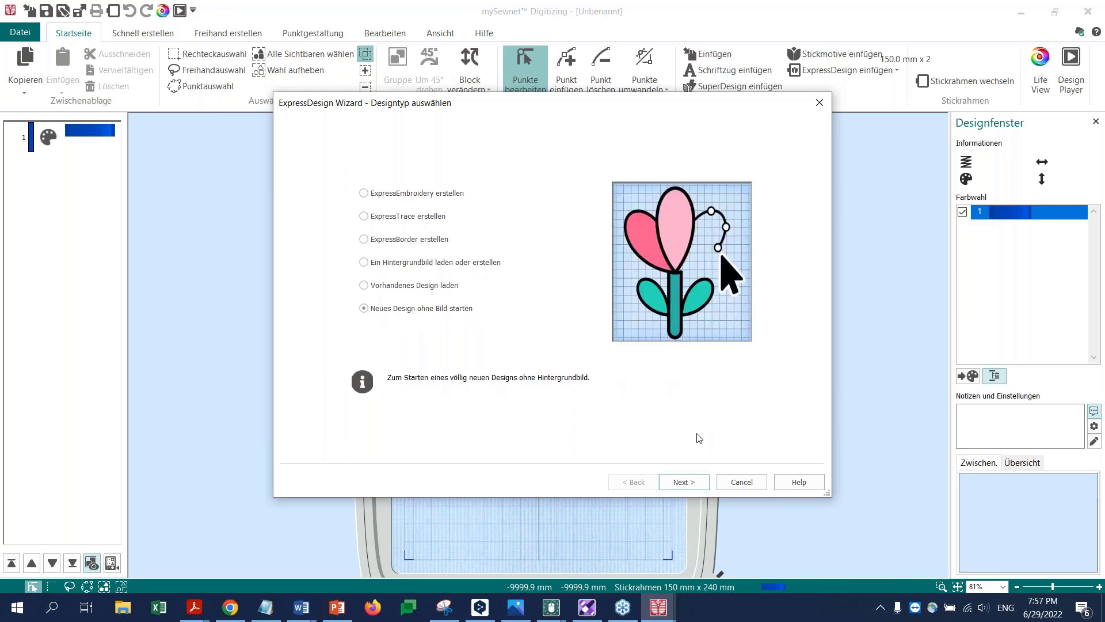
pyautogui.click(693, 481)
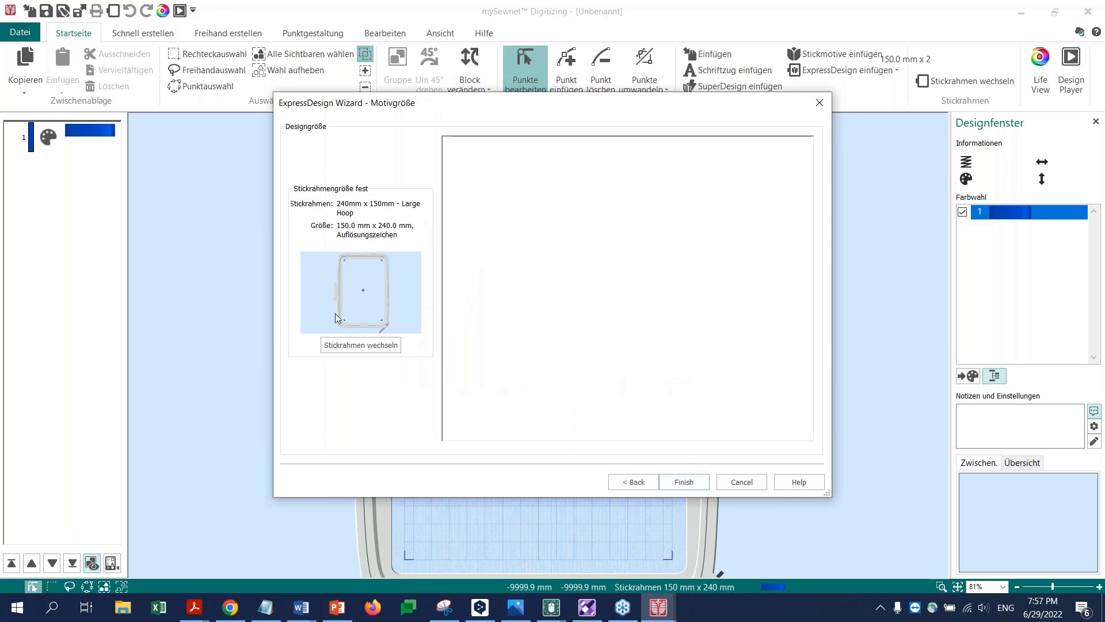
pyautogui.click(686, 487)
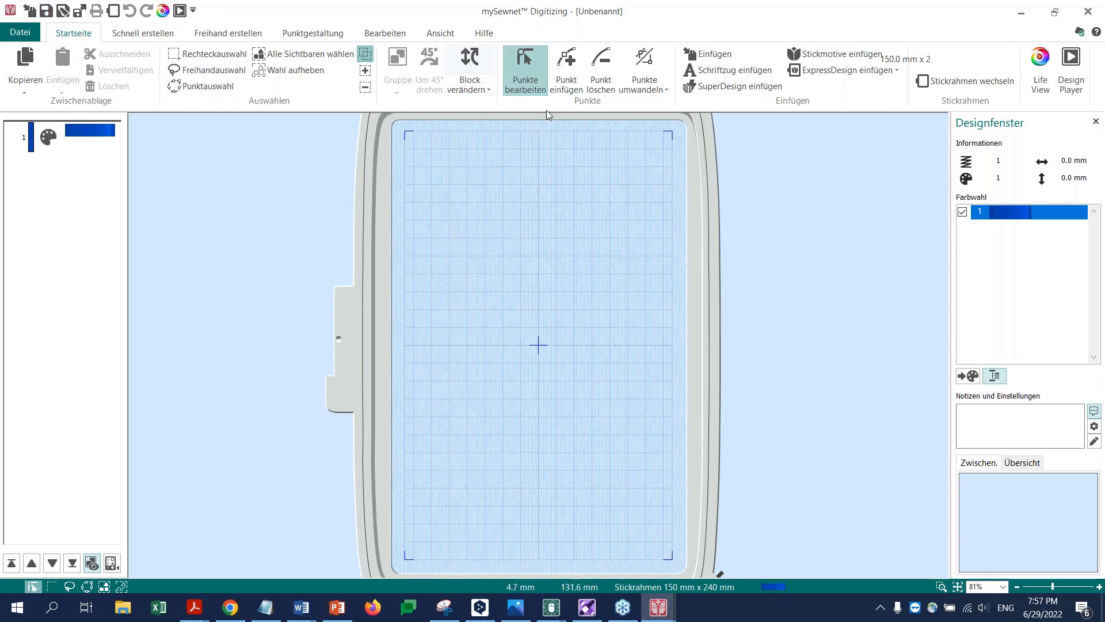
# Insert the pink ice pop SuperDesign from the Food and Drink category at a size of 65 mm and leave the SuperDesign dialog
pyautogui.click(731, 89)
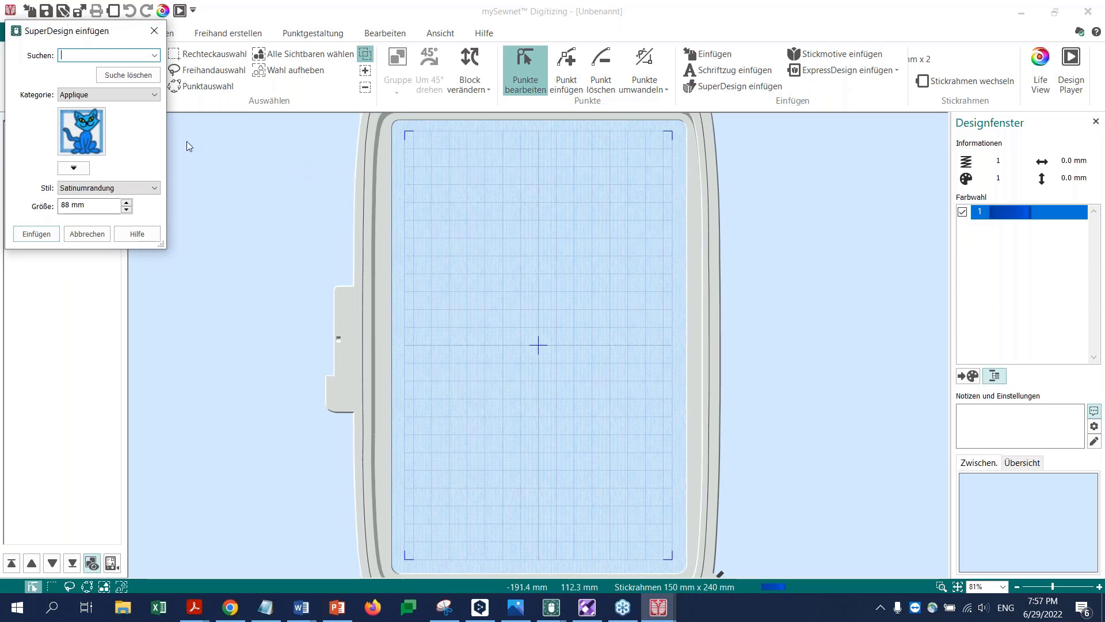
pyautogui.click(156, 99)
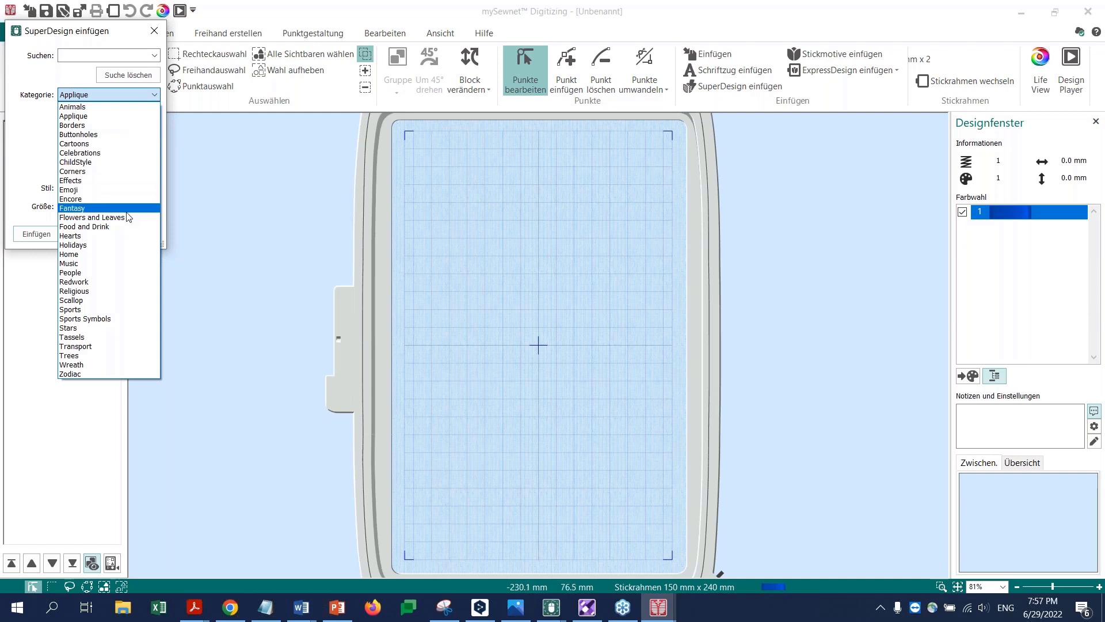
pyautogui.click(127, 227)
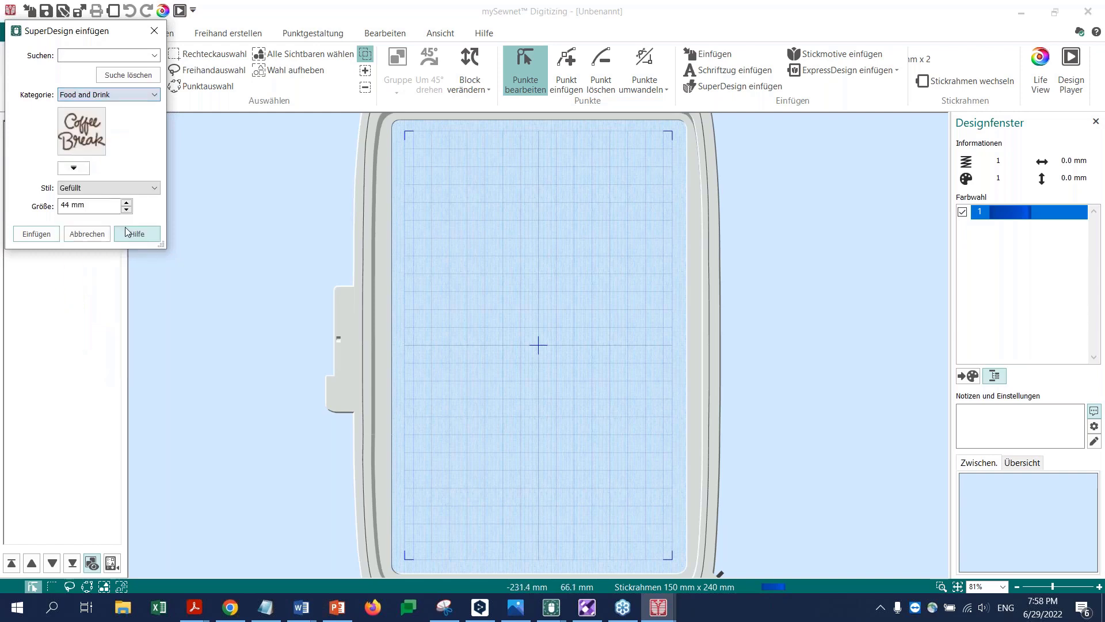
pyautogui.click(82, 172)
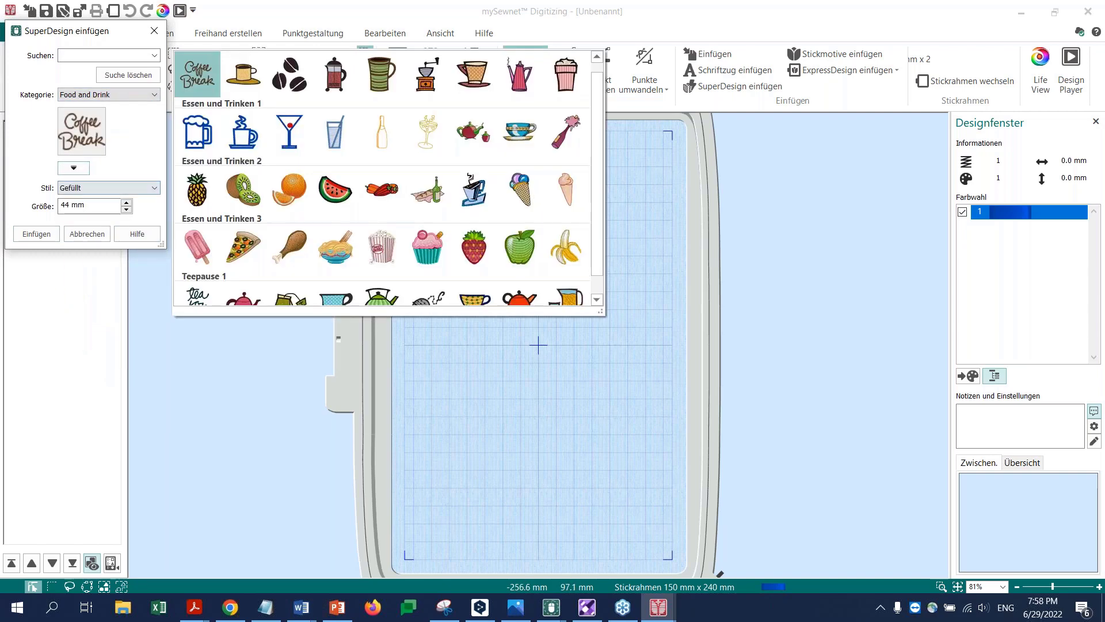
pyautogui.click(196, 244)
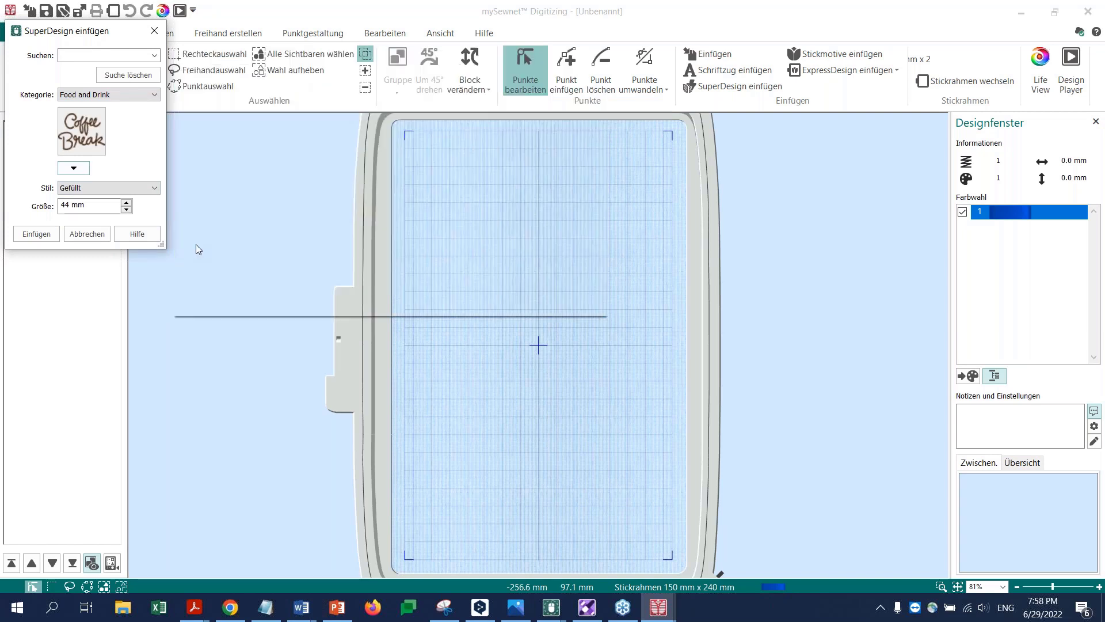
pyautogui.click(72, 205)
pyautogui.click(42, 236)
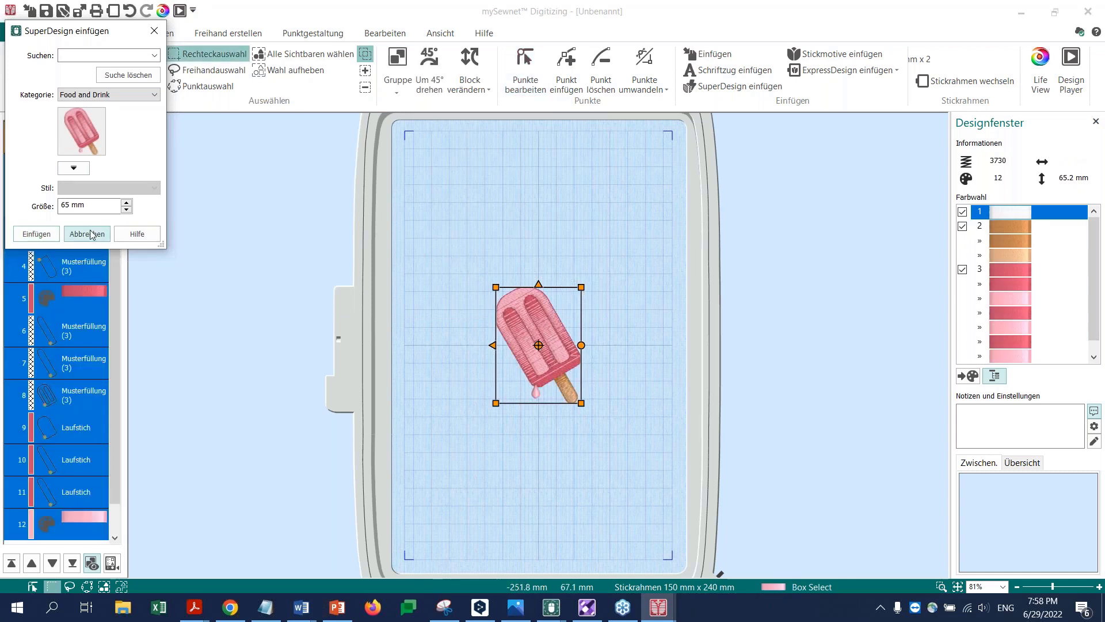
pyautogui.click(154, 30)
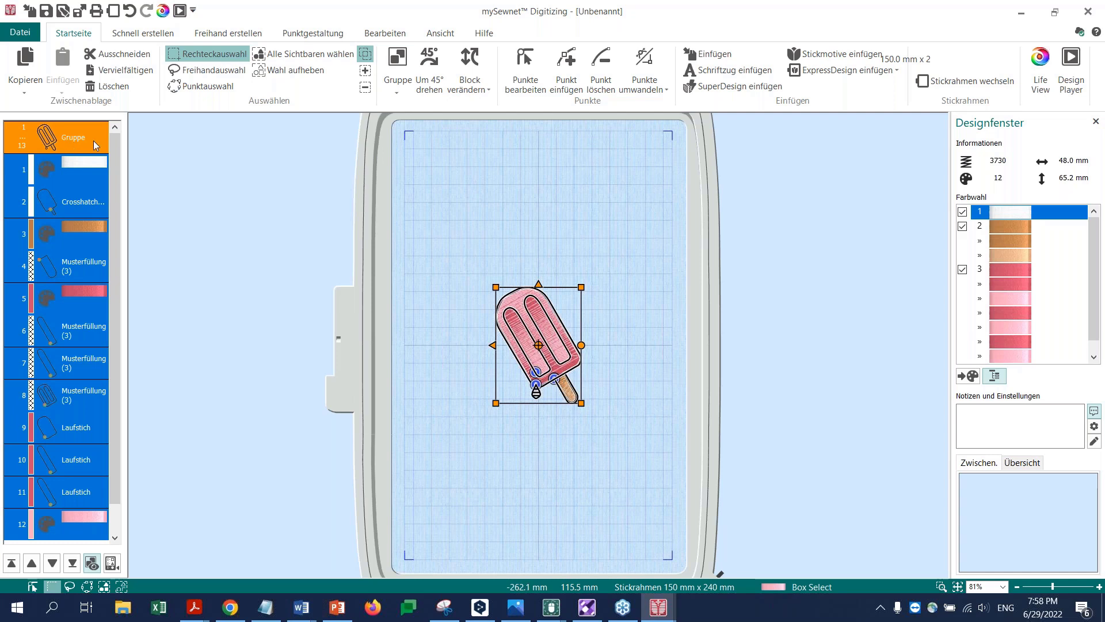
# Ungroup the inserted ice pop design into its individual stitch objects
pyautogui.click(397, 86)
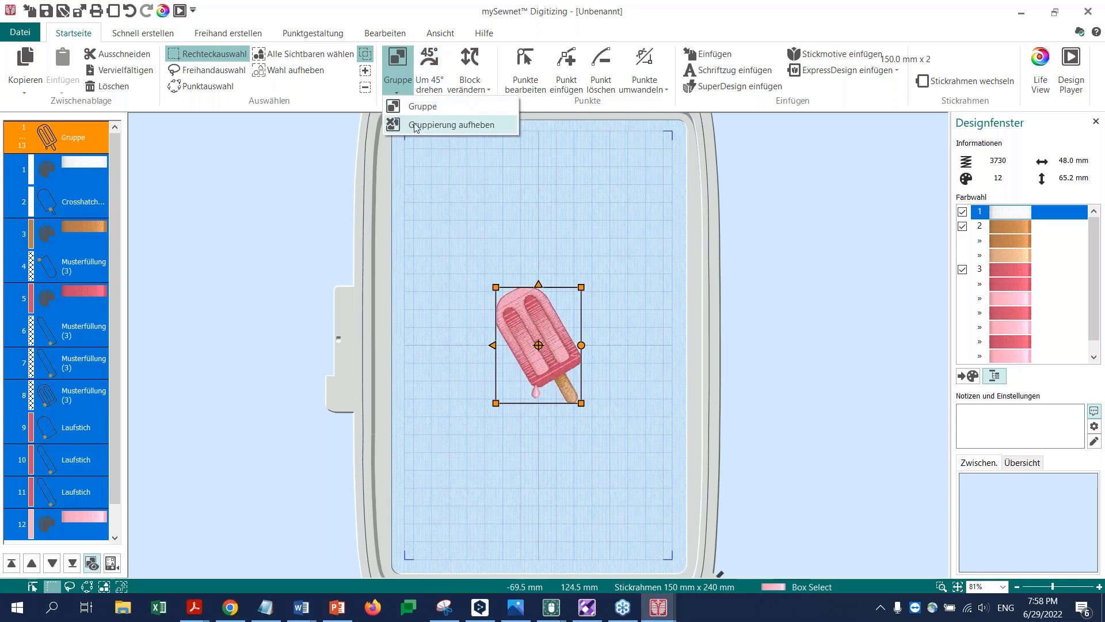
pyautogui.click(416, 125)
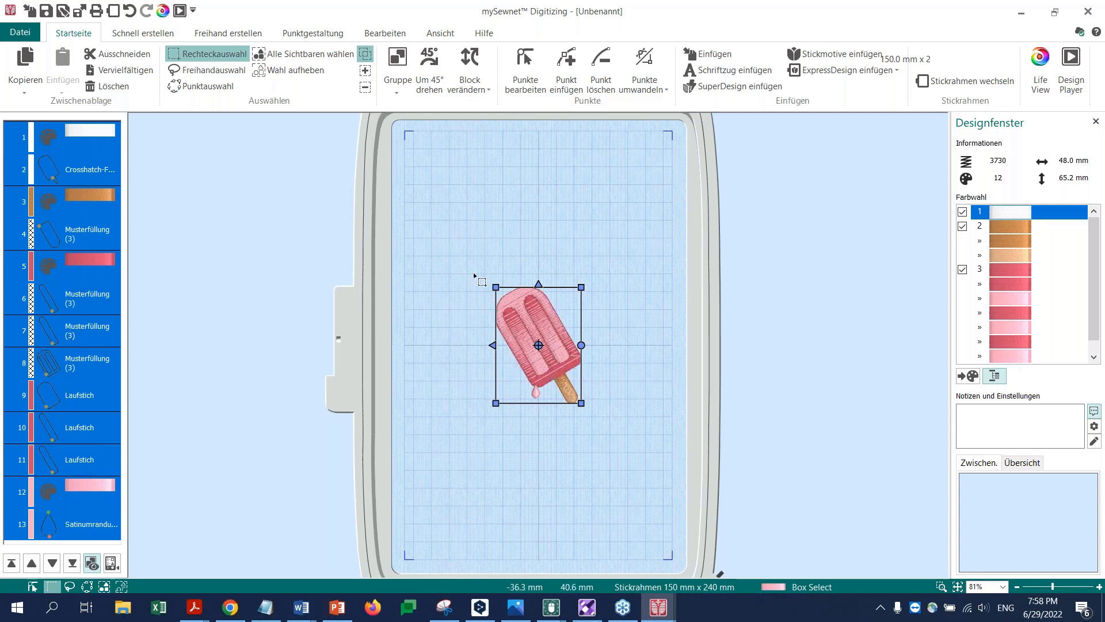
# Select the white crosshatch fill beneath the ice pop for point editing and hide colour block 3 so only the underlying stitches show
pyautogui.click(486, 302)
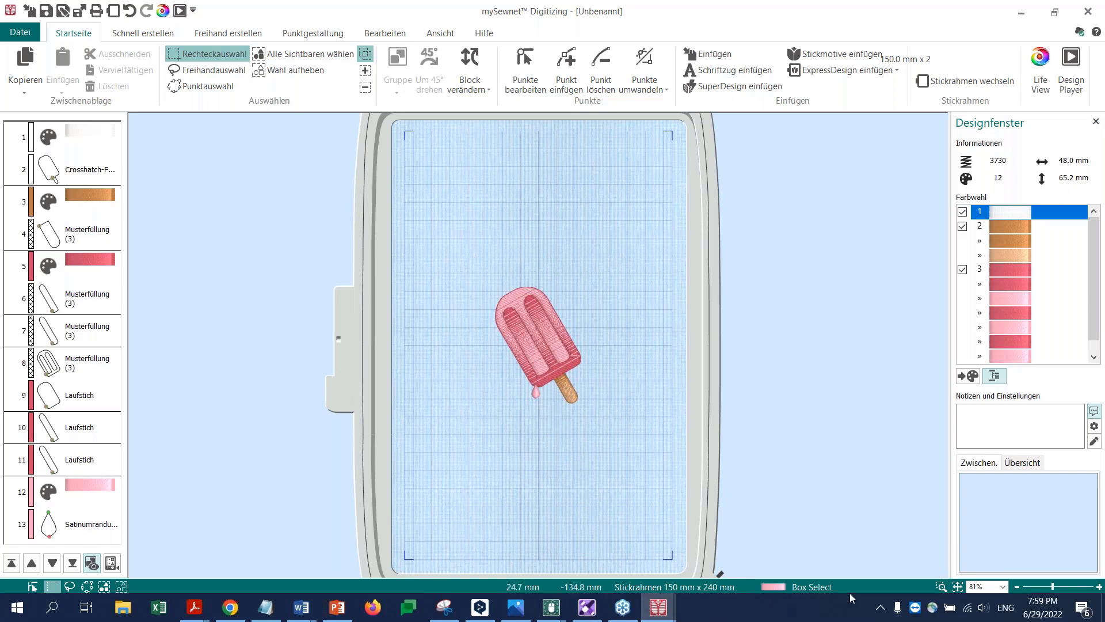
pyautogui.click(940, 587)
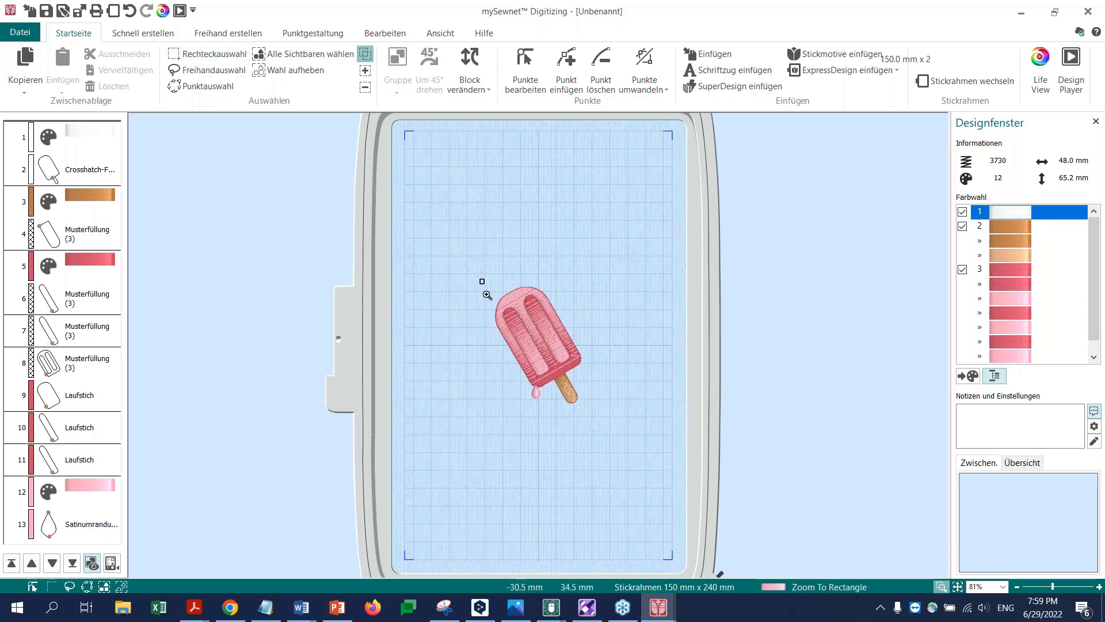
pyautogui.moveTo(480, 279); pyautogui.dragTo(578, 380)
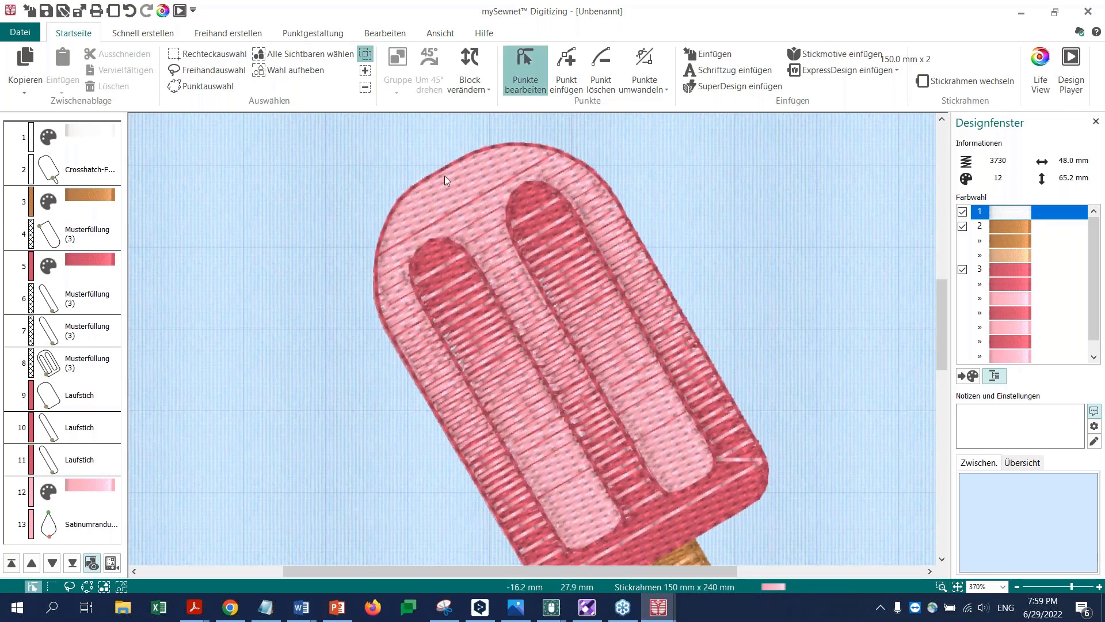
pyautogui.press('Escape')
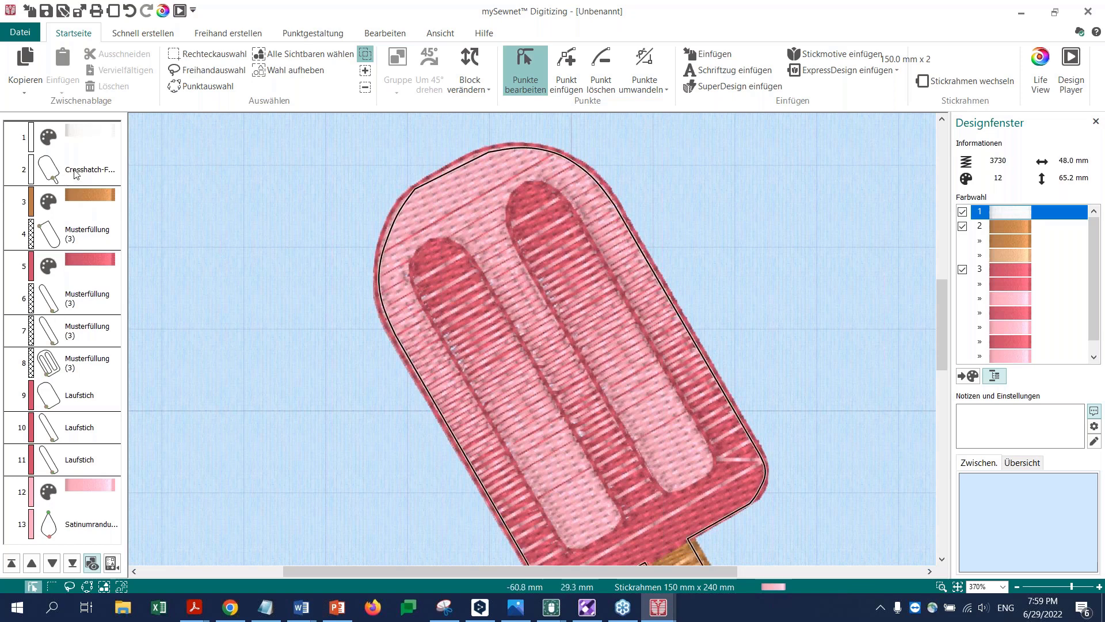
pyautogui.click(75, 173)
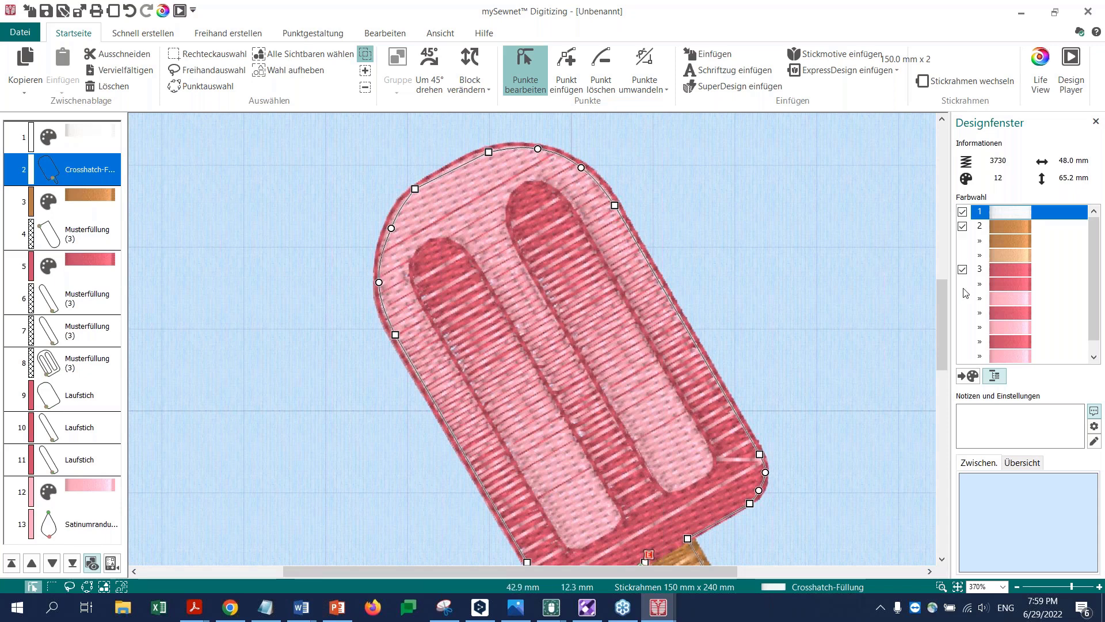
pyautogui.click(963, 269)
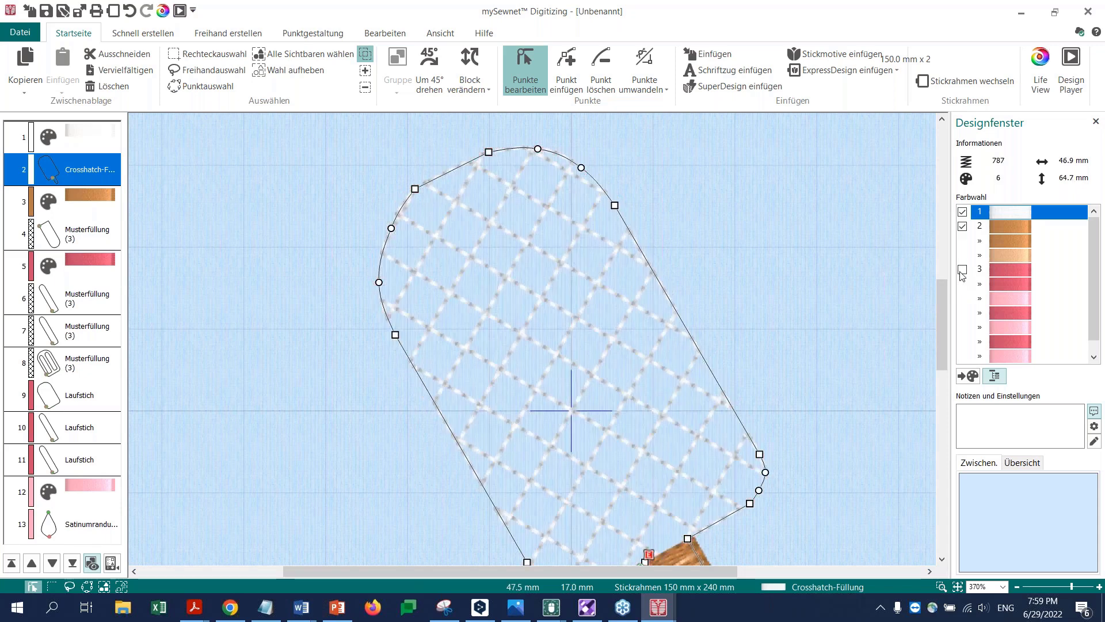